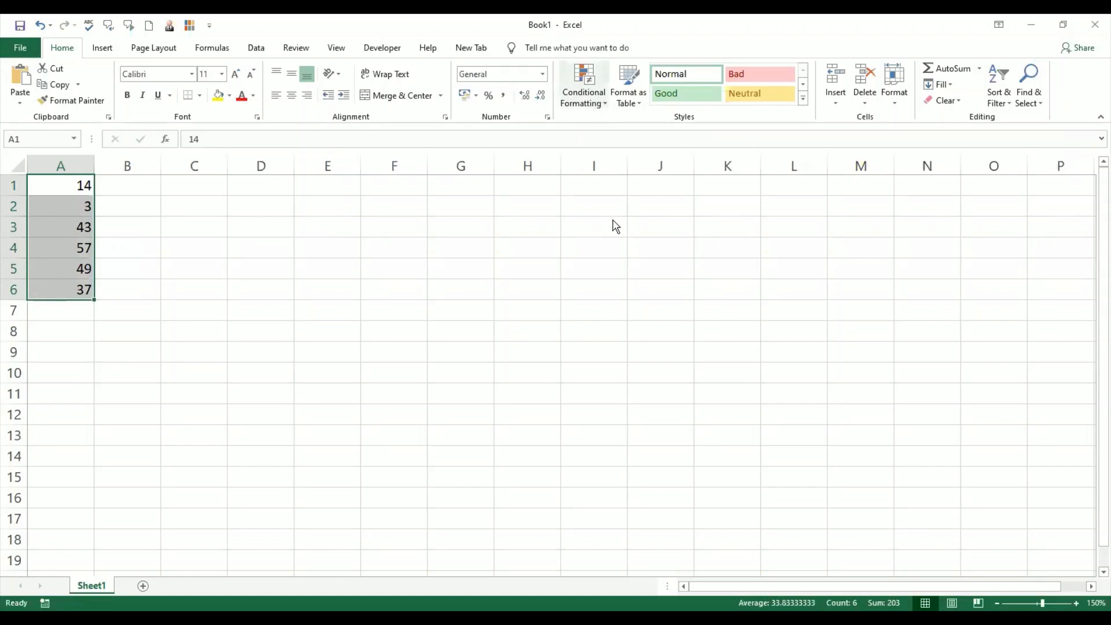
- Apply the Green - Yellow - Red color scale to the selected values in A1:A6
mouse_move(616, 226)
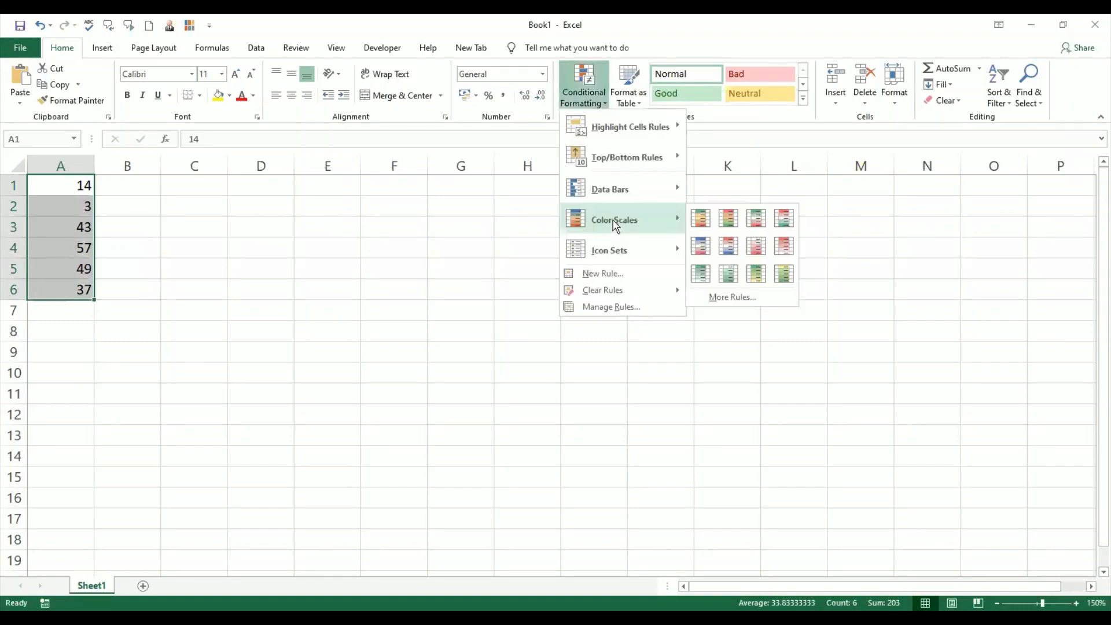
left_click(702, 218)
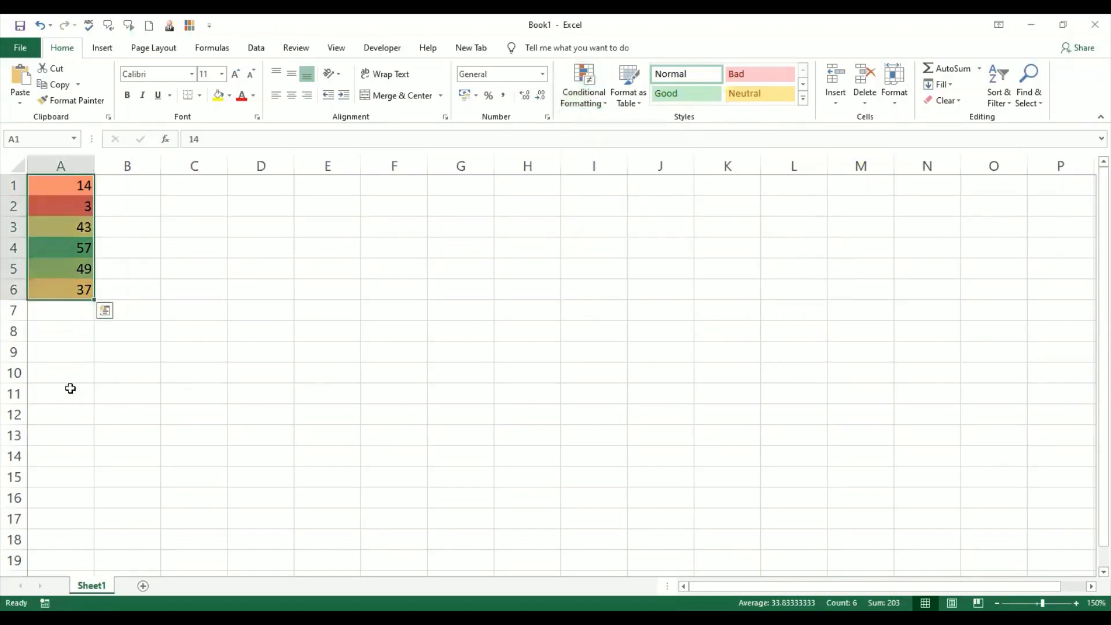
left_click(80, 361)
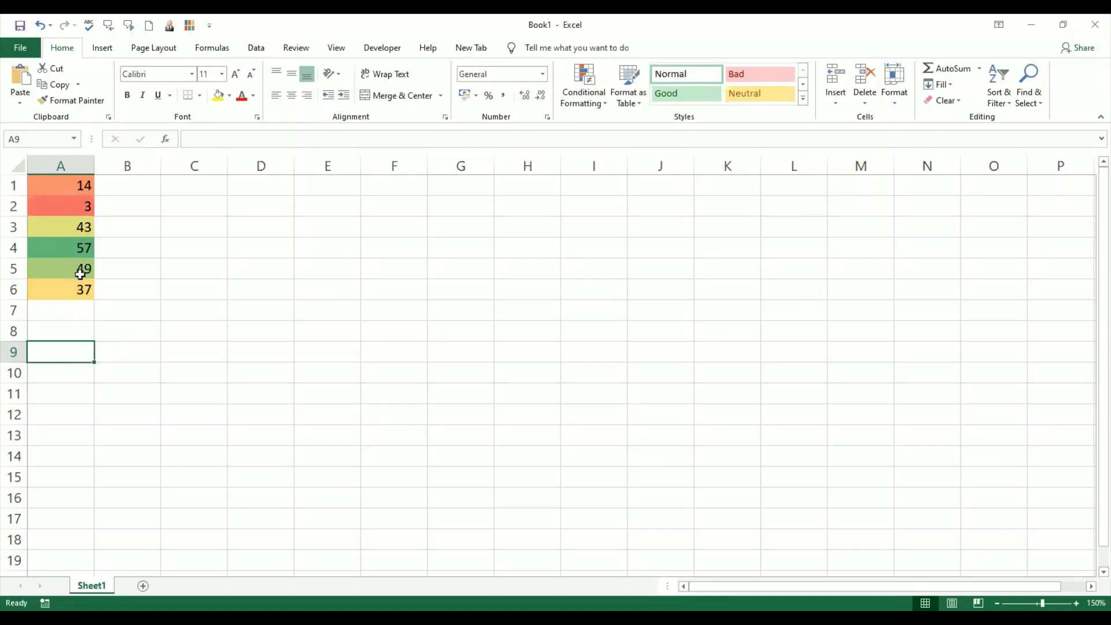
- Select individual cells in column A to inspect their colours and values
left_click(88, 208)
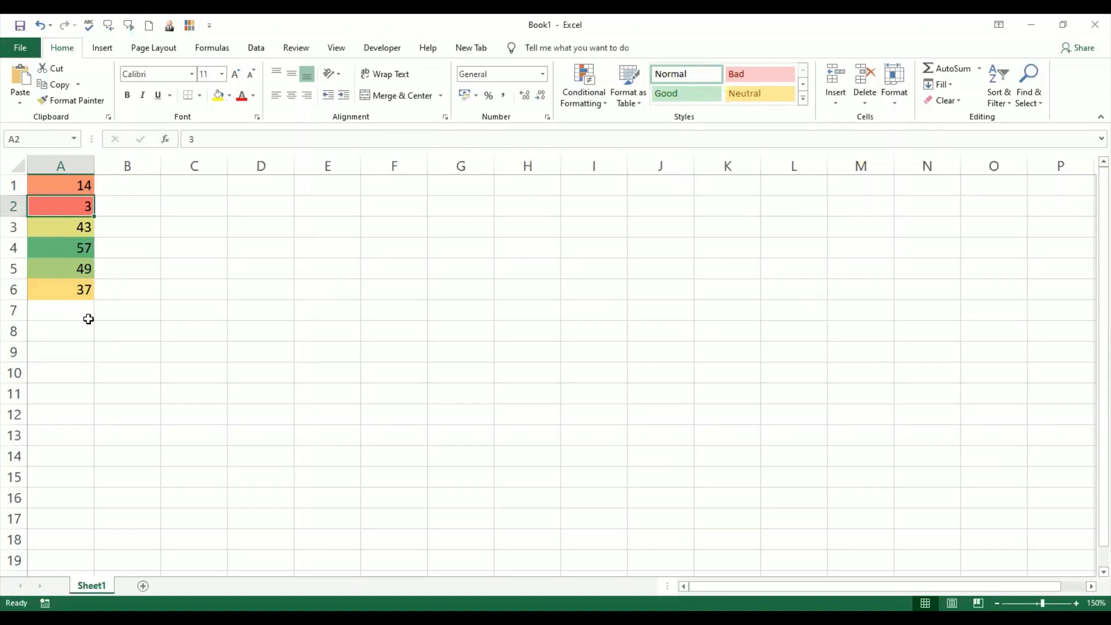
left_click(82, 289)
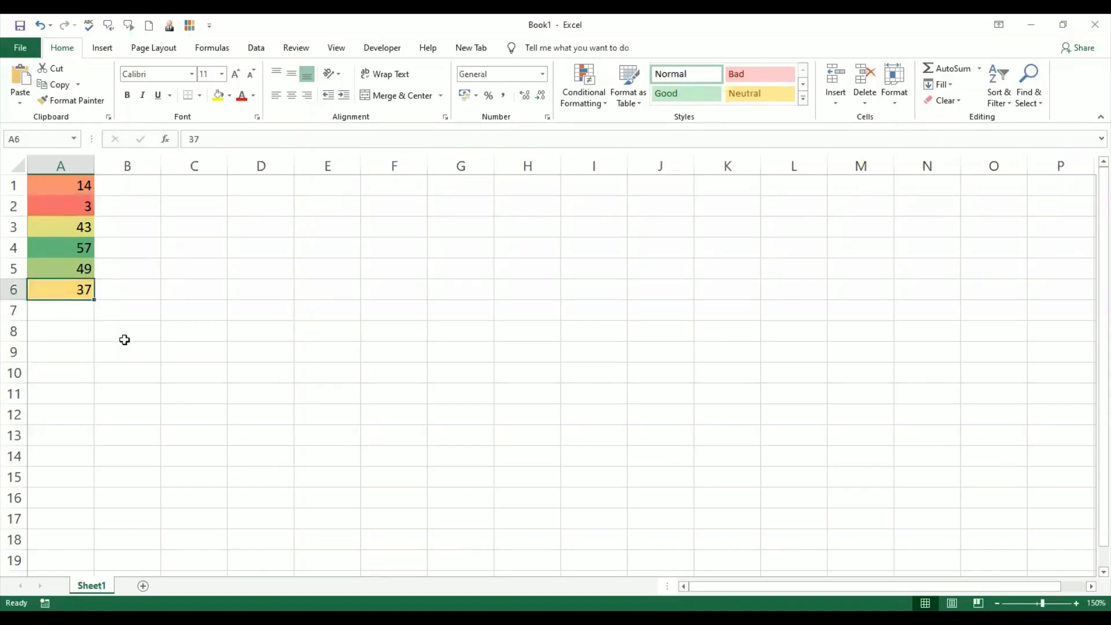
left_click(87, 253)
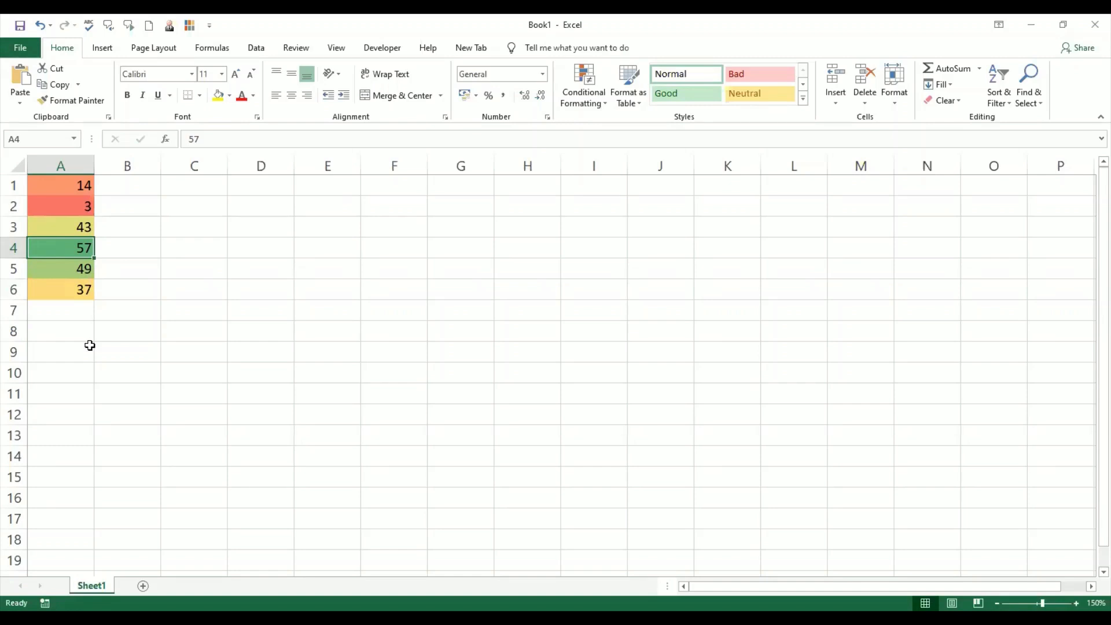
- Review the color scale rule for A1:A6 in the Conditional Formatting Rules Manager's Edit Formatting Rule dialog
left_click_drag(65, 185, 69, 298)
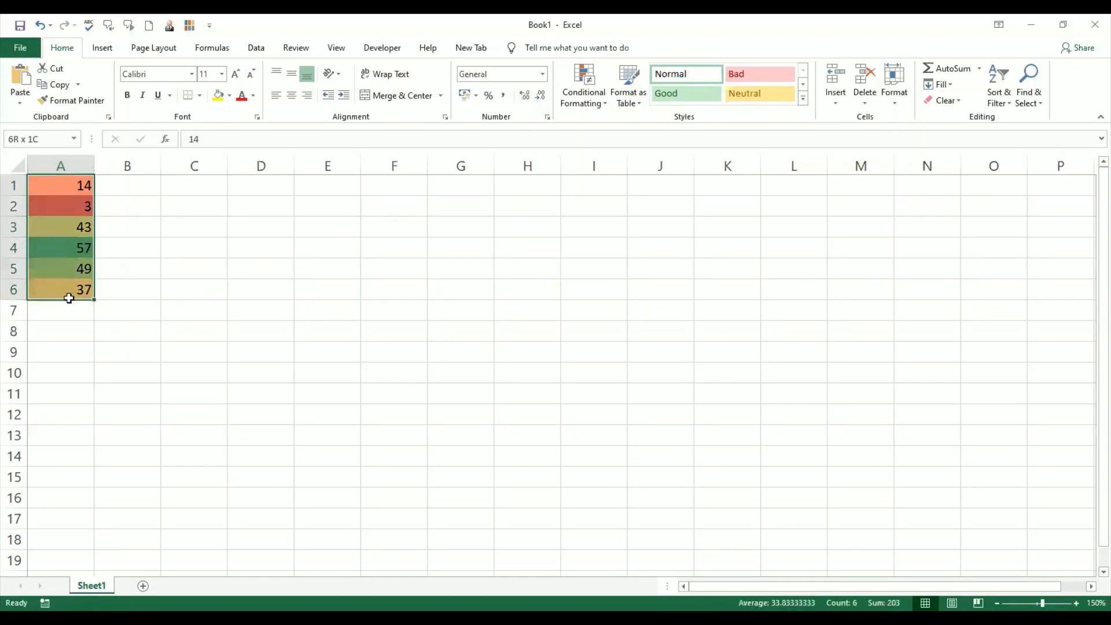
left_click(602, 110)
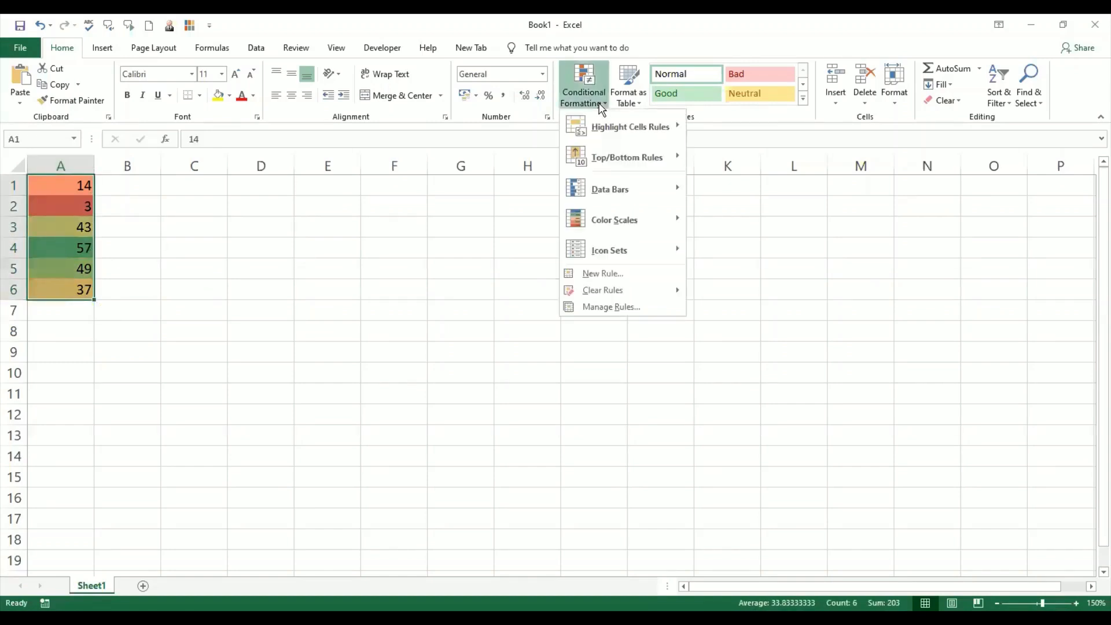
left_click(634, 312)
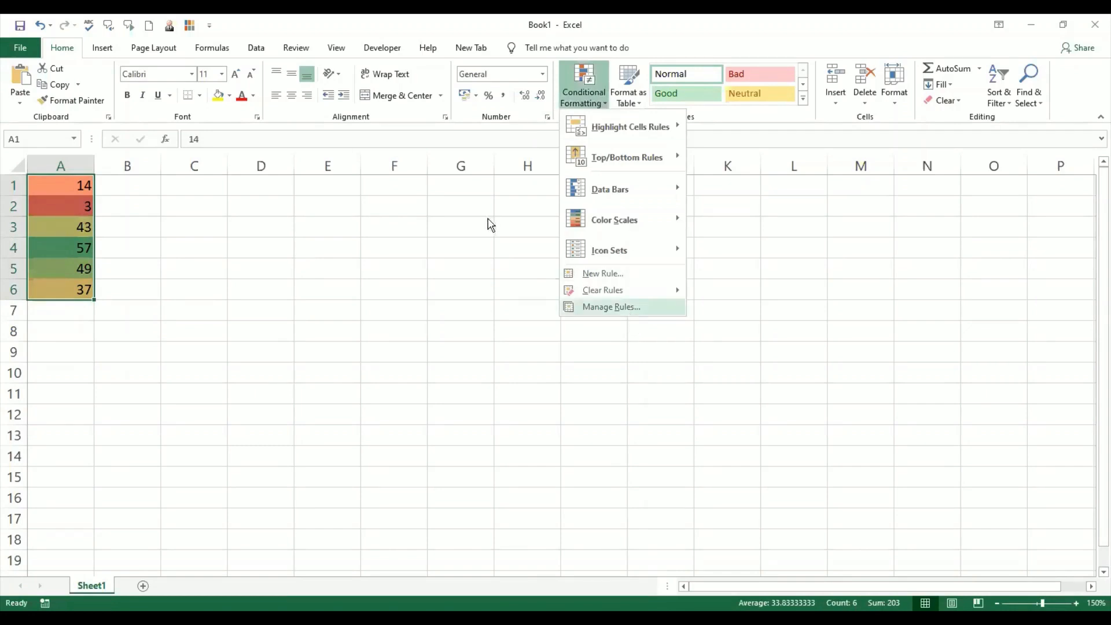
left_click(489, 258)
left_click(500, 225)
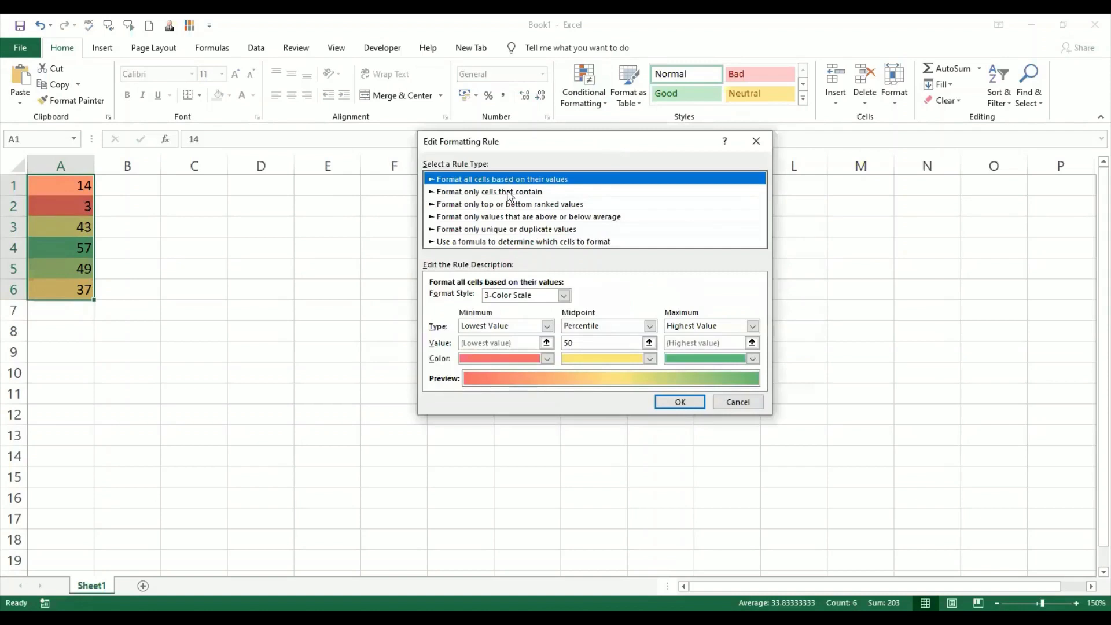
left_click_drag(610, 145, 441, 207)
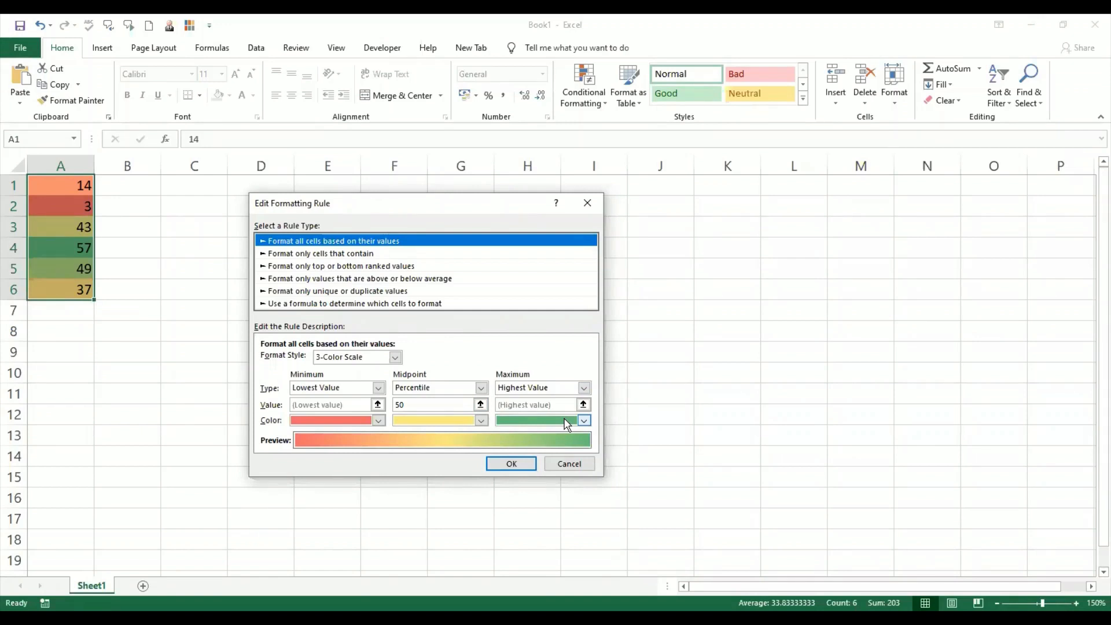
left_click(508, 464)
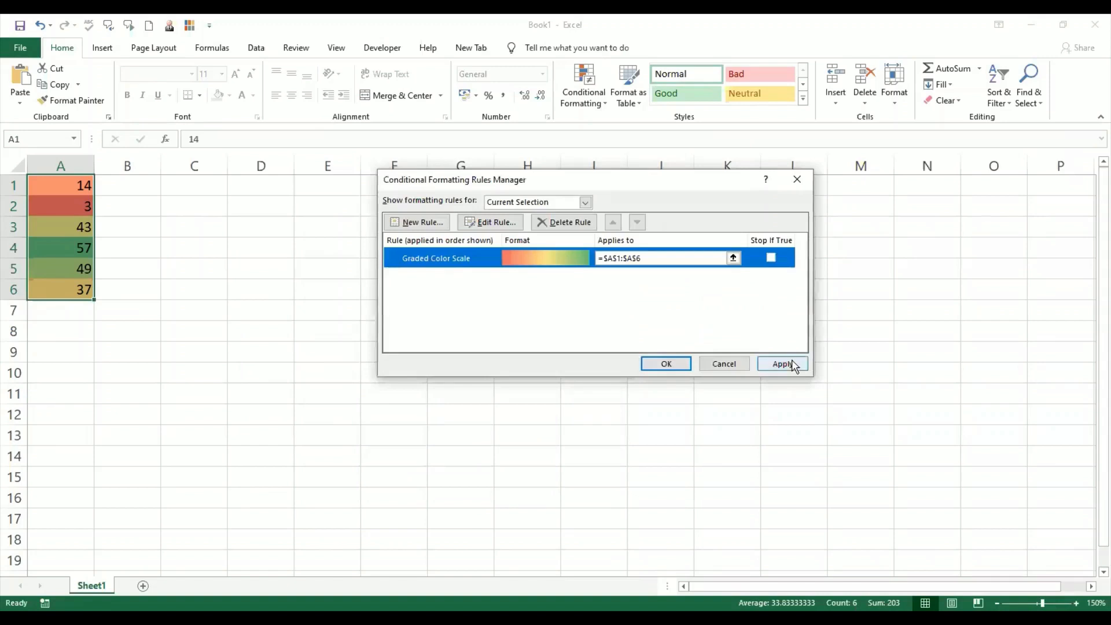
left_click(662, 366)
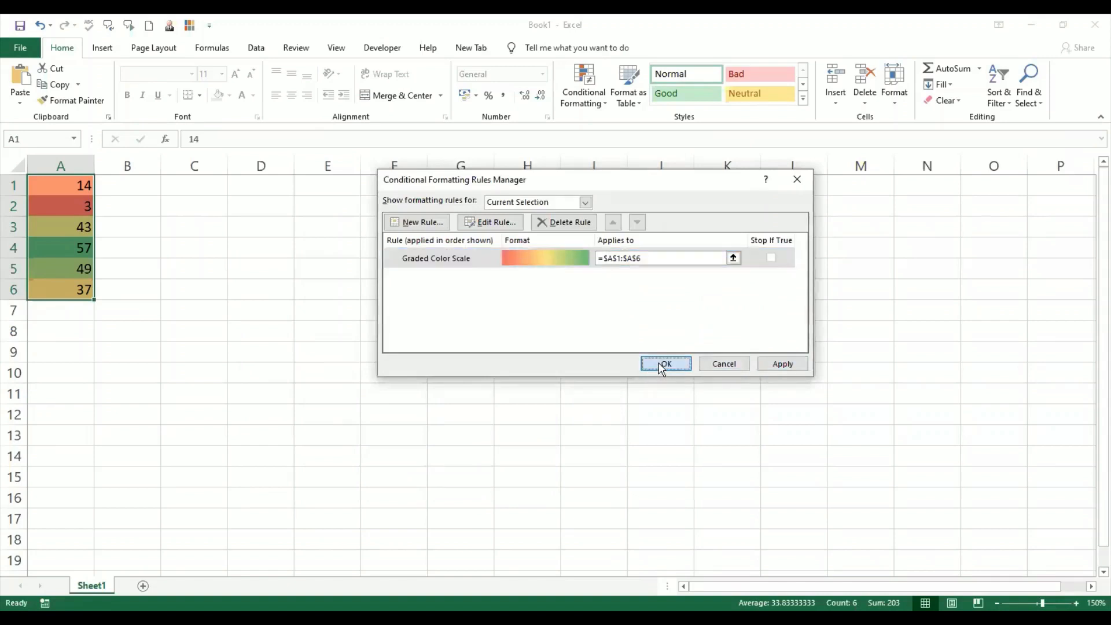
- Select the coloured cells in column A one by one to compare their values and colours
left_click(80, 348)
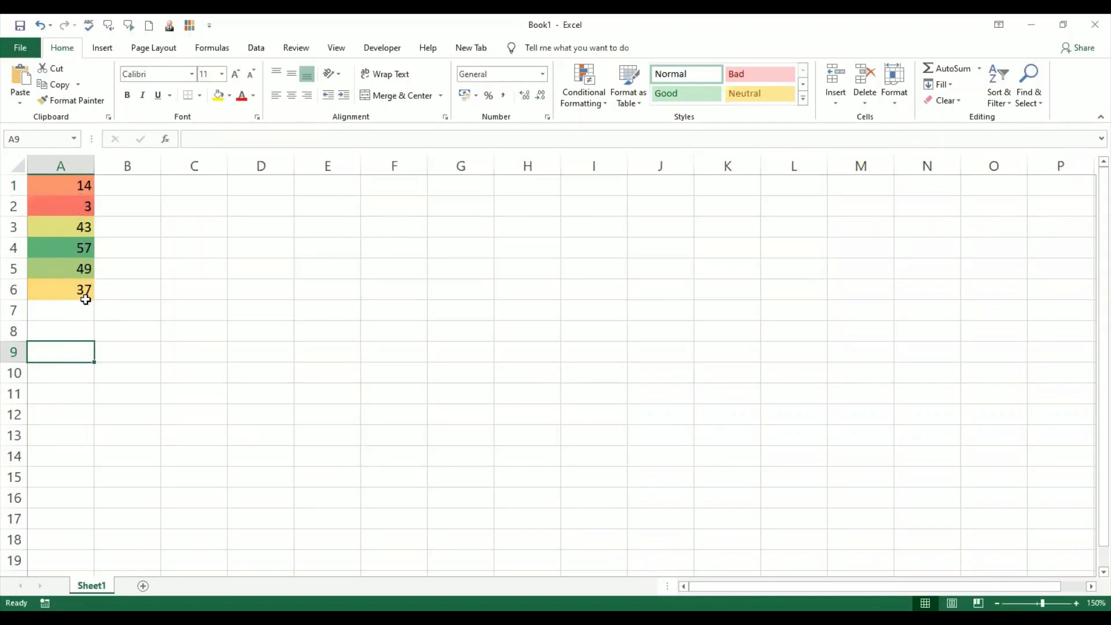
left_click(80, 268)
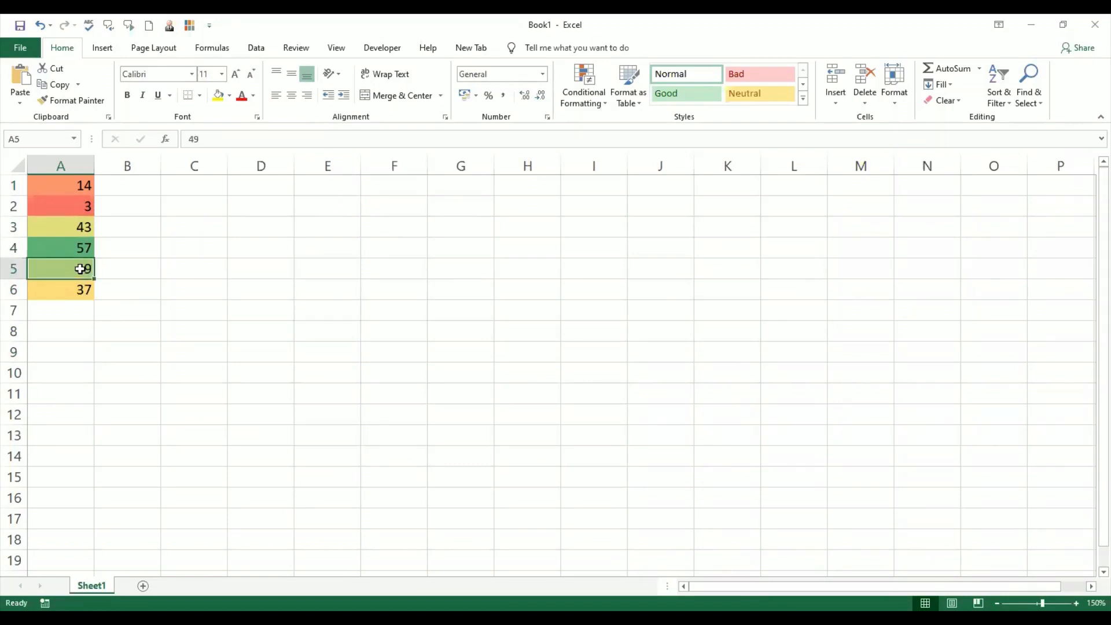
left_click(79, 225)
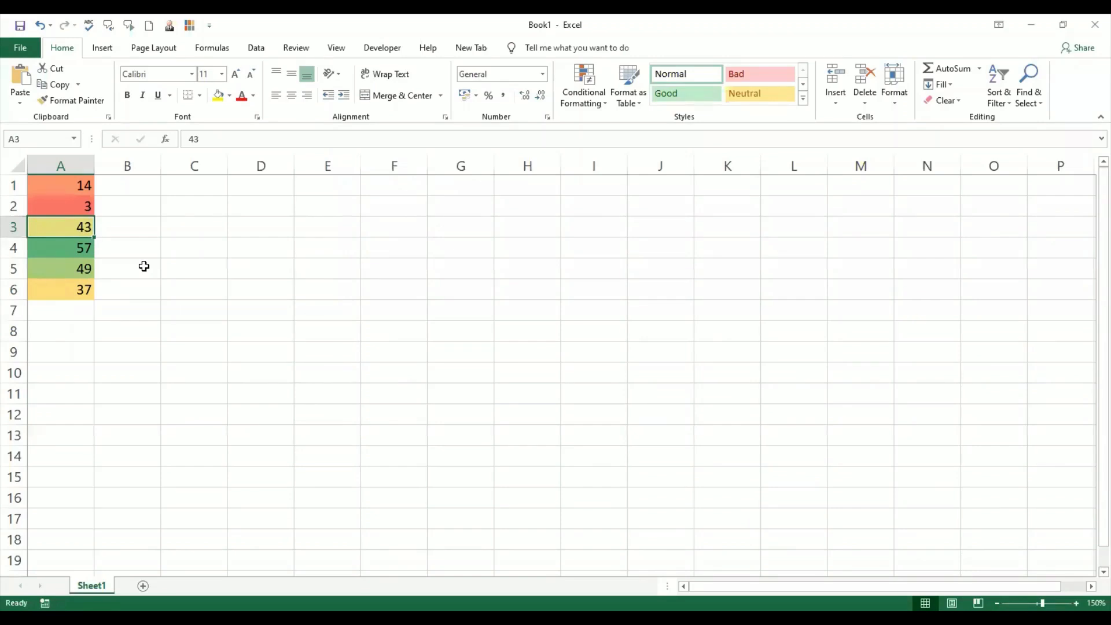
left_click(66, 188)
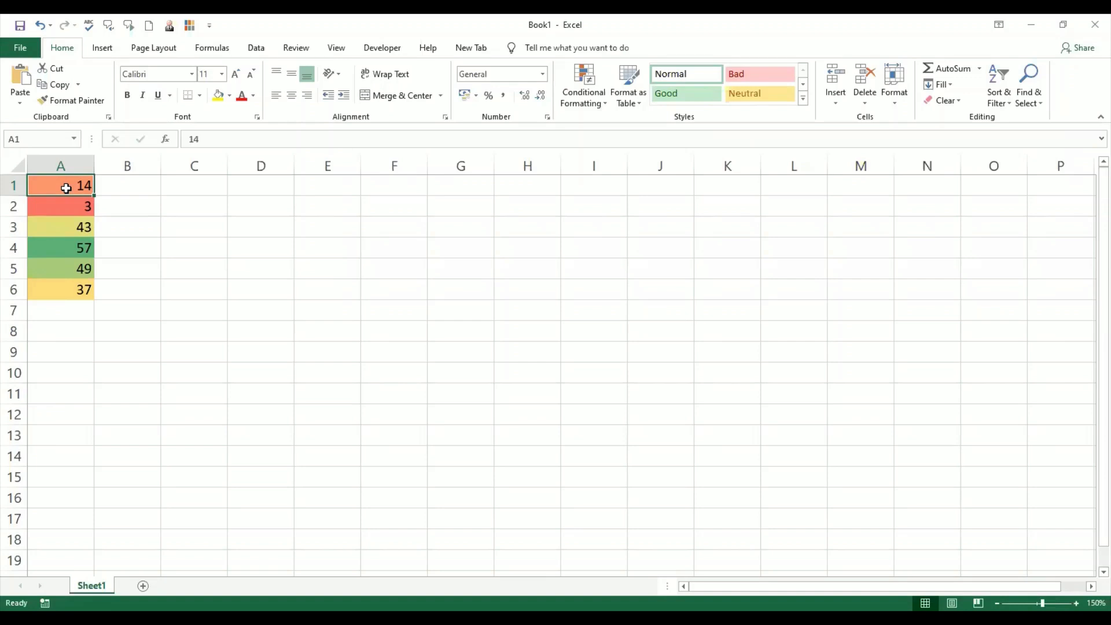
left_click(69, 205)
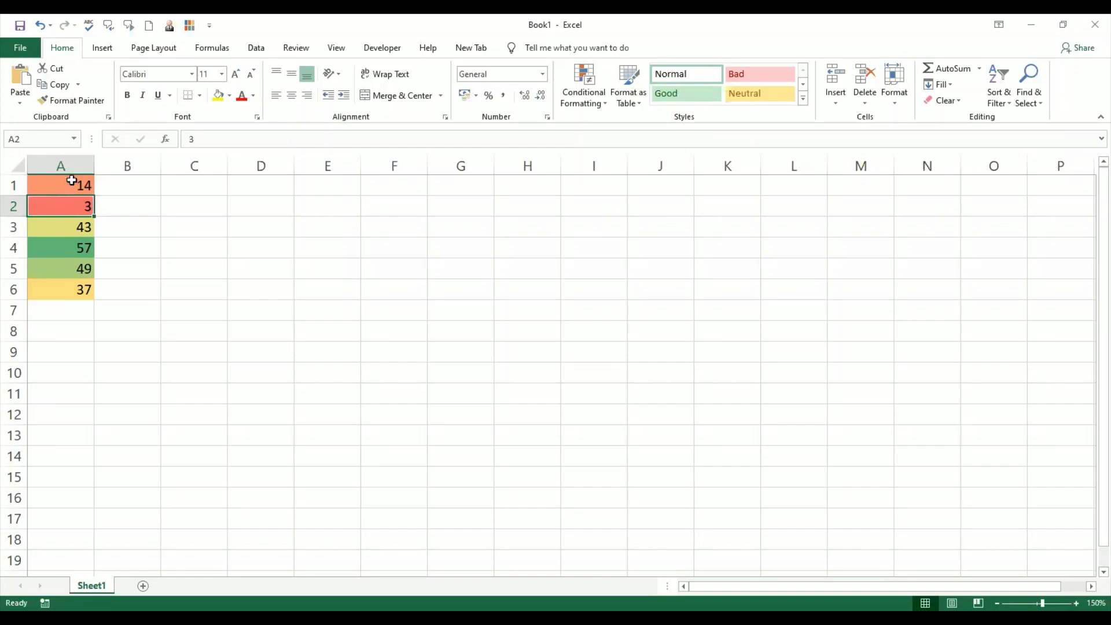
left_click(72, 180)
left_click(75, 199)
left_click(75, 186)
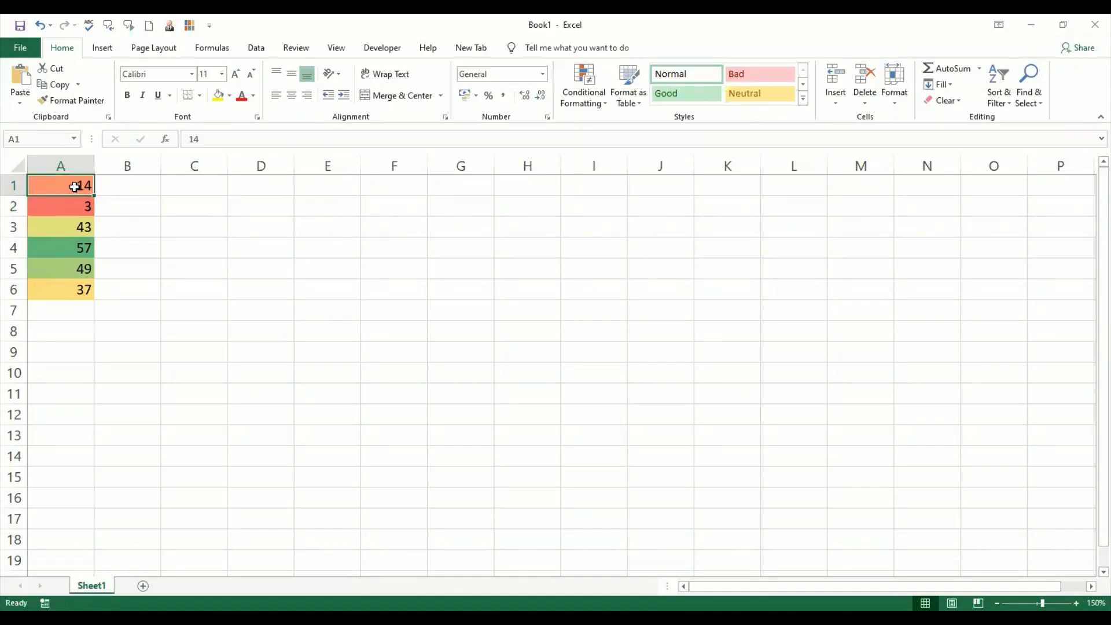
left_click(69, 292)
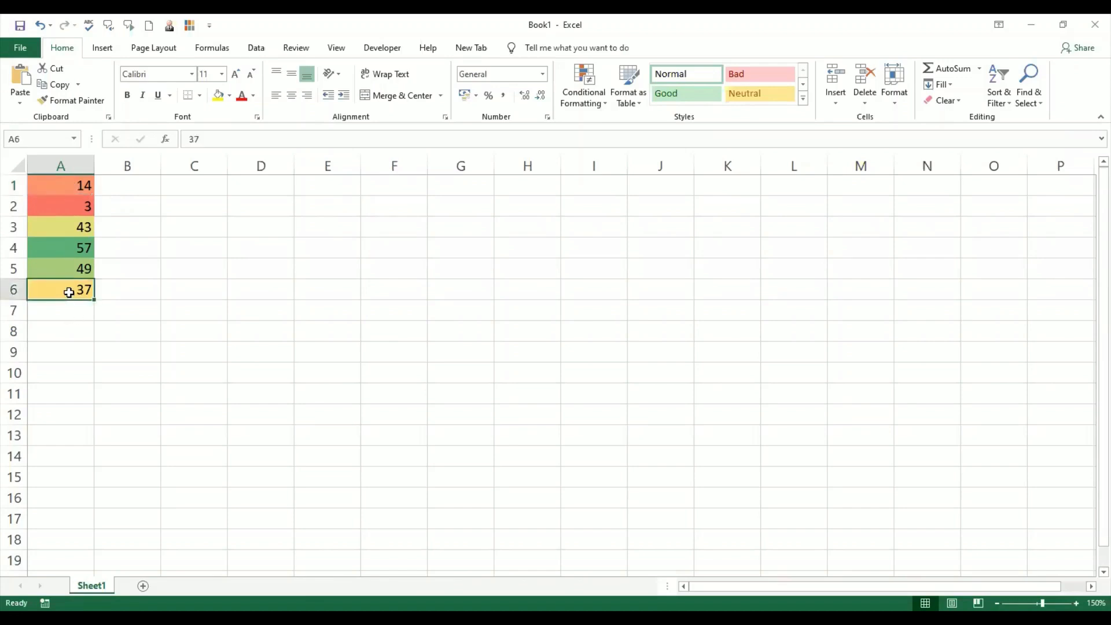
left_click(72, 227)
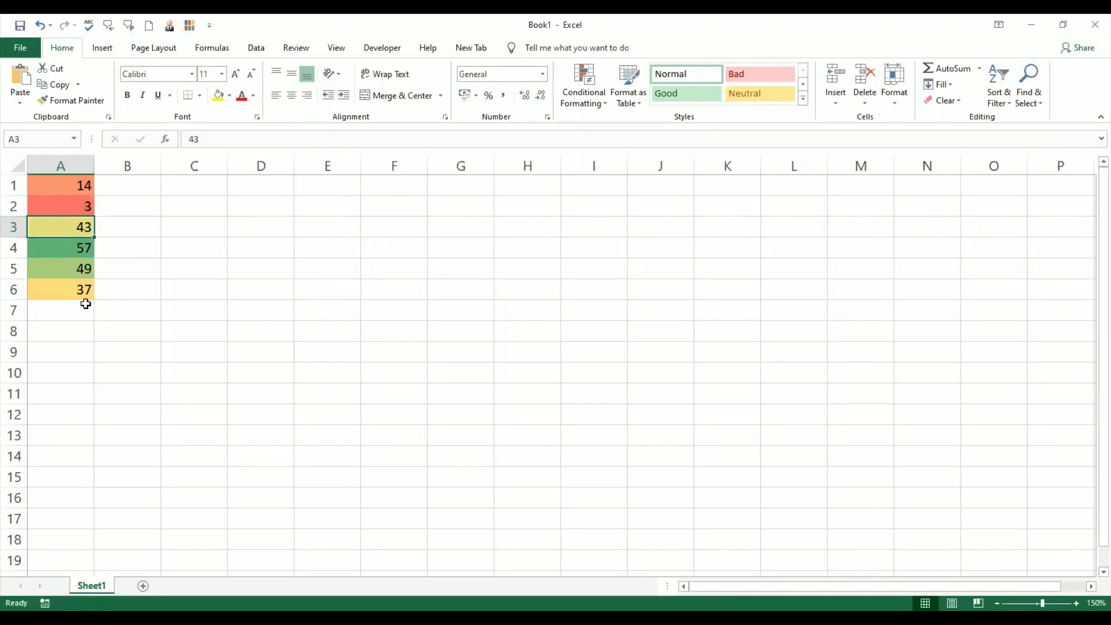
left_click(77, 268)
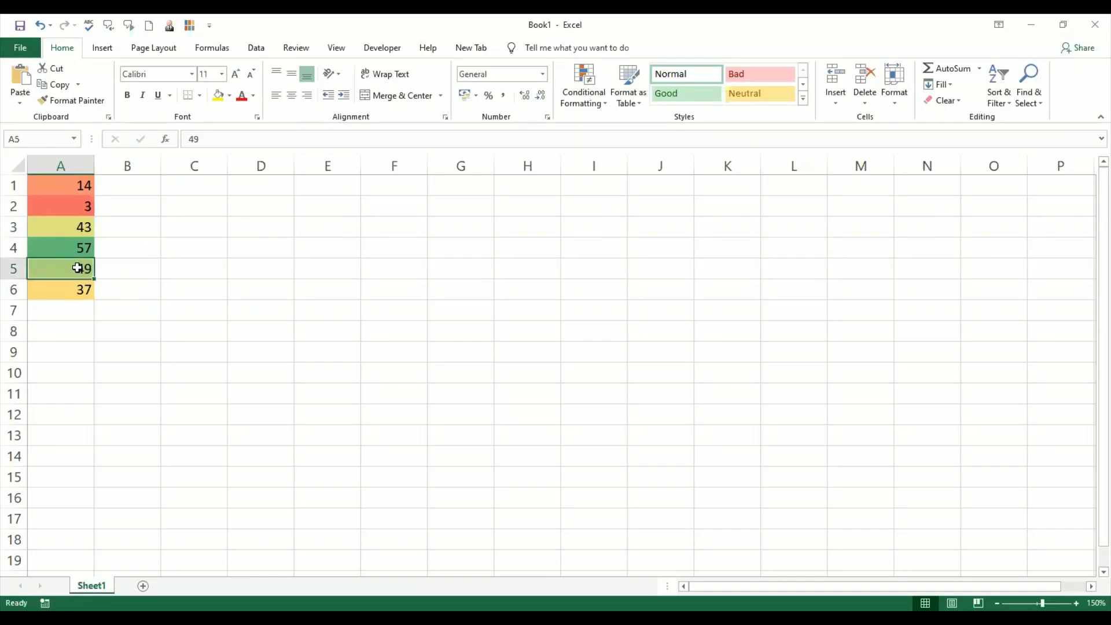
left_click(85, 247)
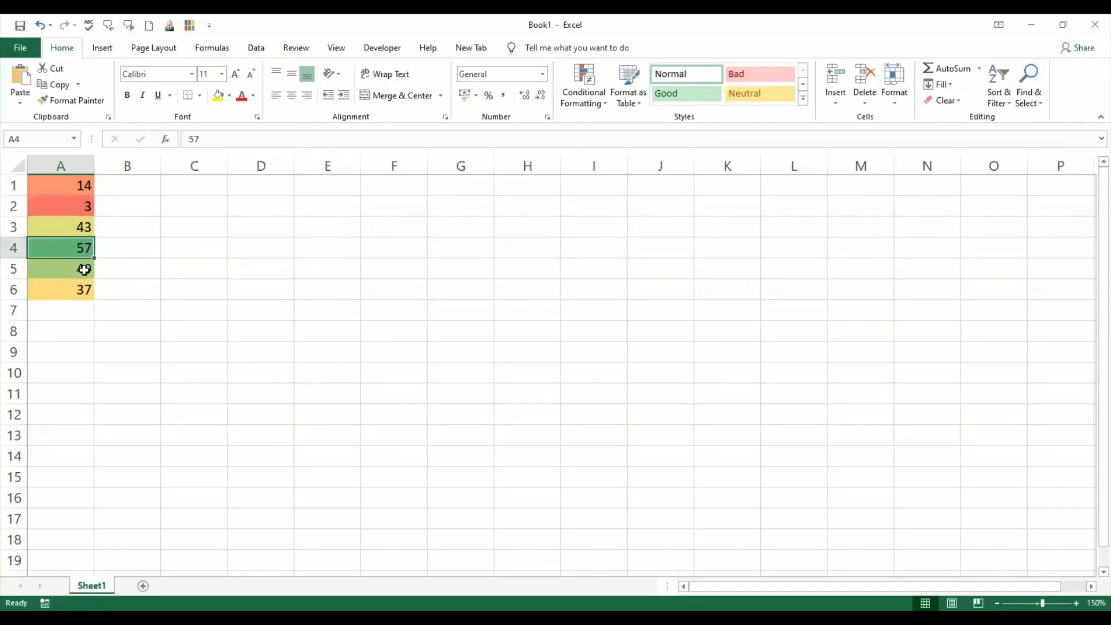
- Change the value in A5 to 53
left_click(85, 268)
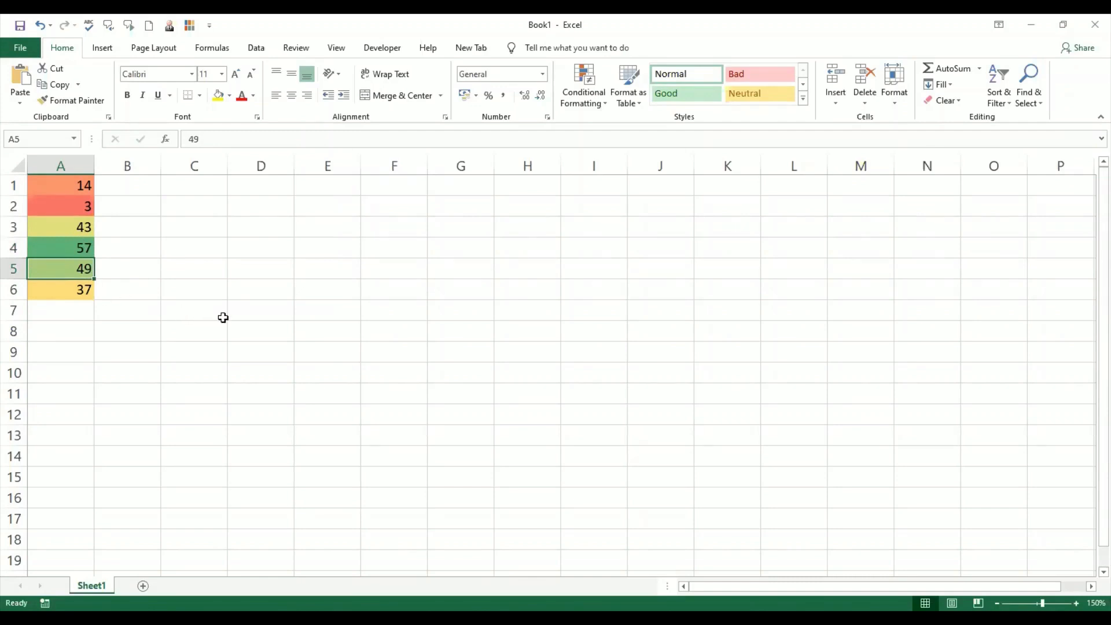
type("53")
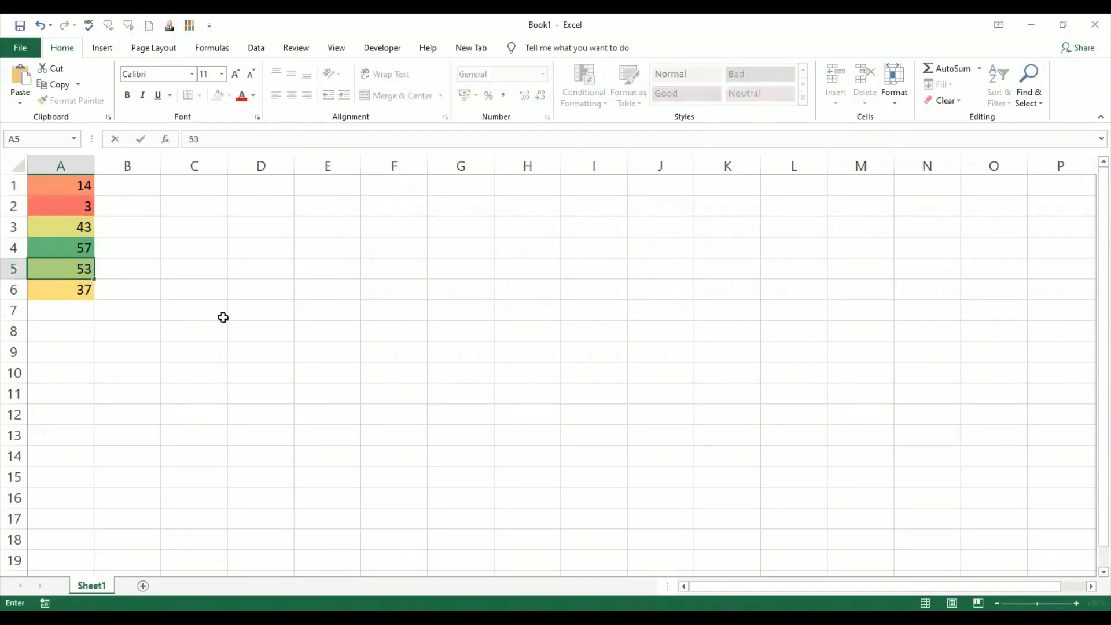
key("Return")
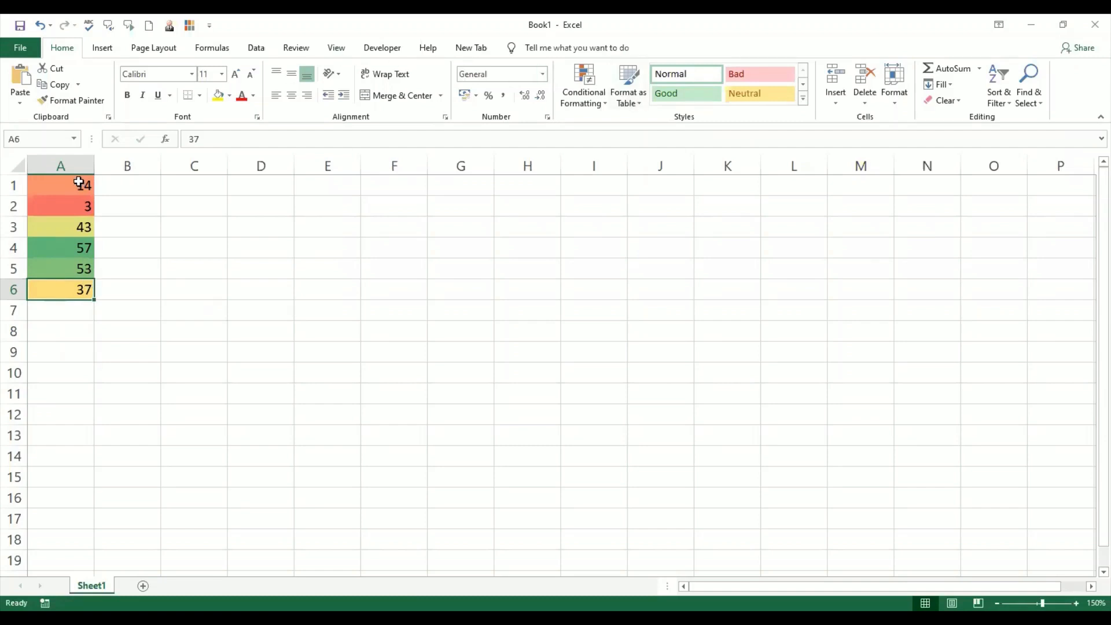
- Enter an AVERAGE formula in A7 covering A1:A6
left_click_drag(81, 183, 70, 290)
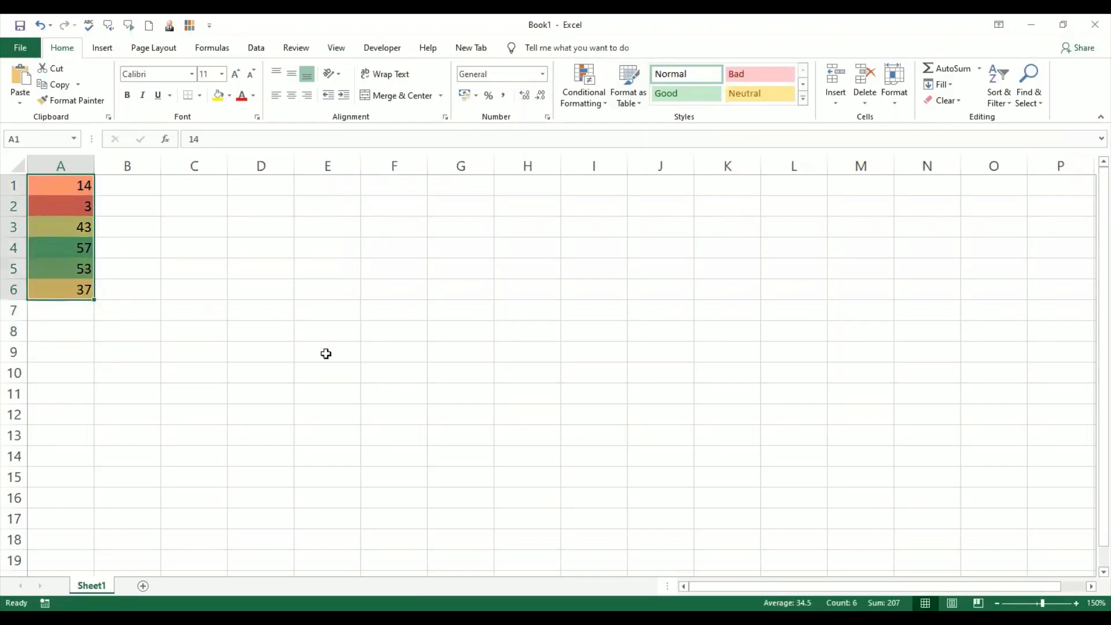
left_click(69, 250)
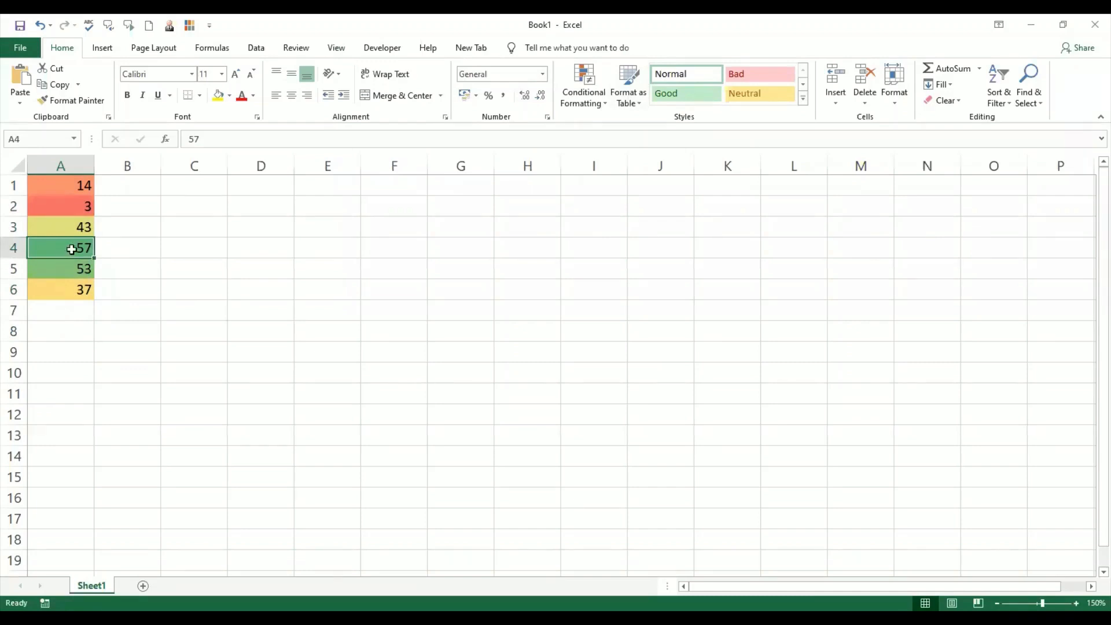
left_click(76, 312)
type("=a")
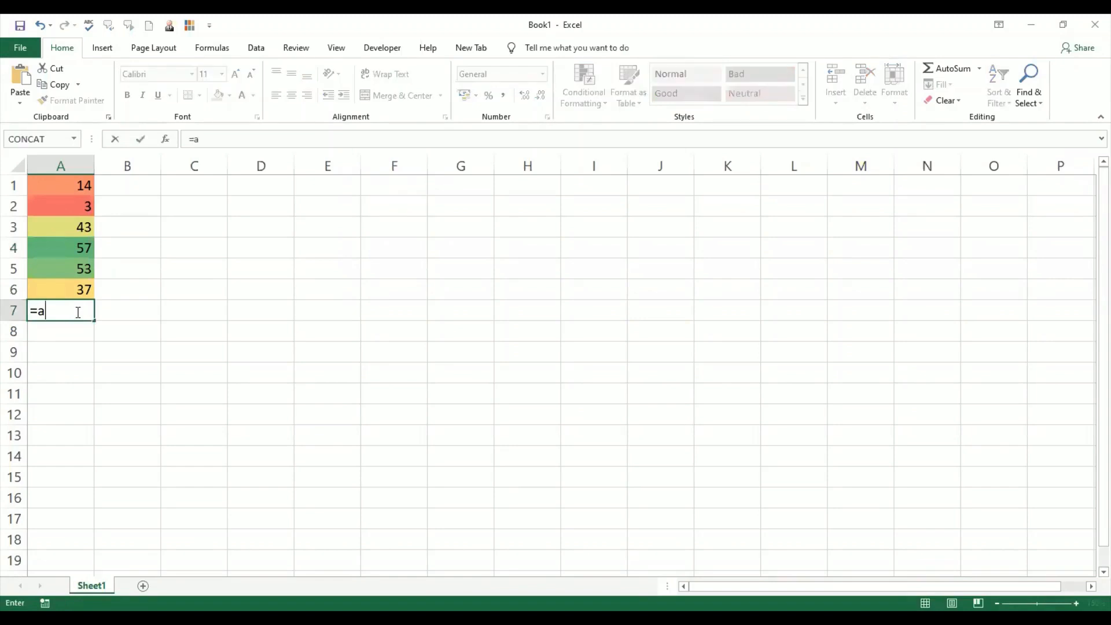
type("verage")
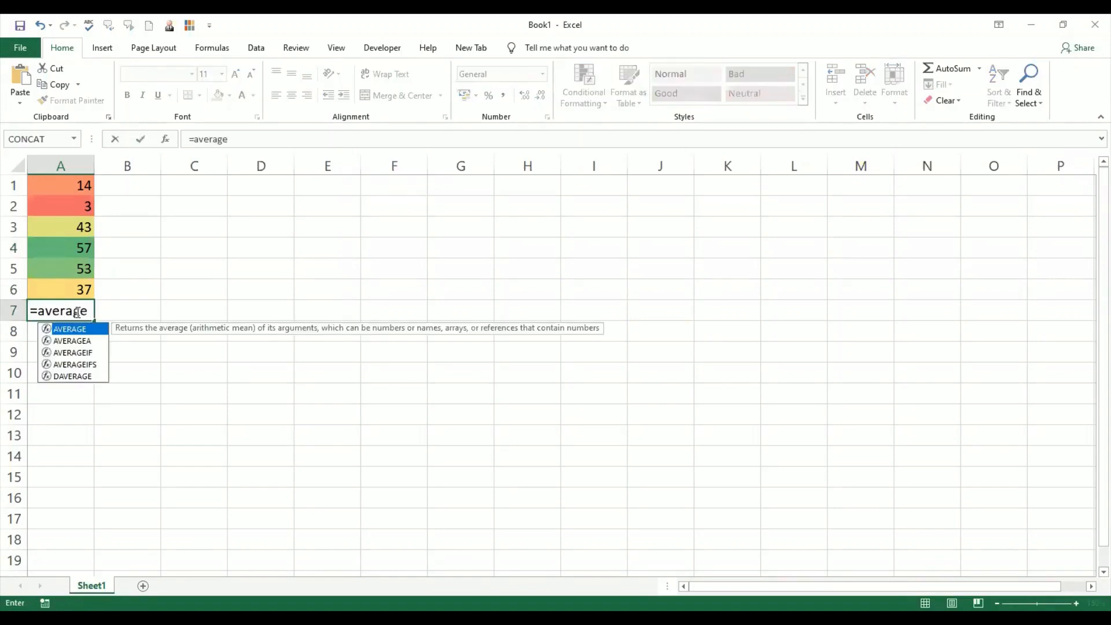
key("Tab")
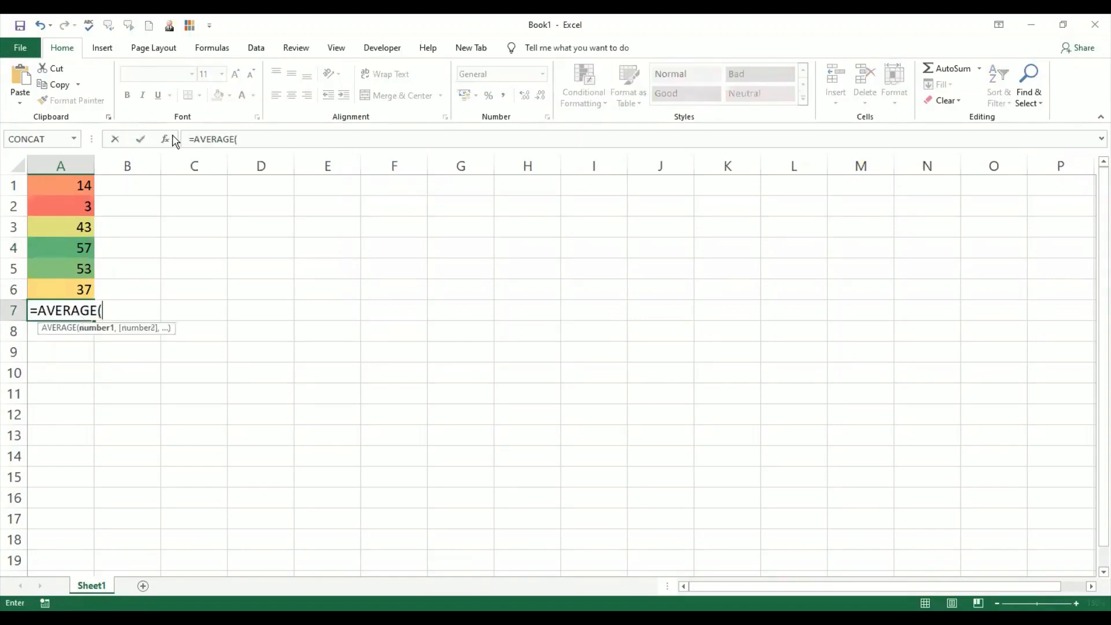
key("ctrl+a")
left_click(82, 181)
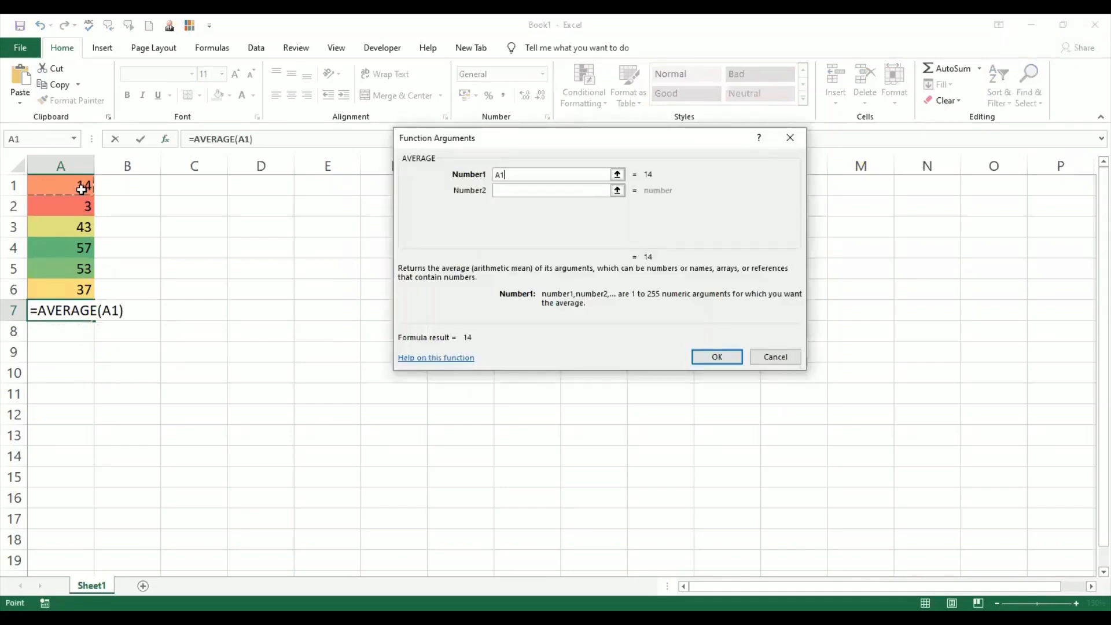
left_click(81, 287, "shift")
left_click(716, 357)
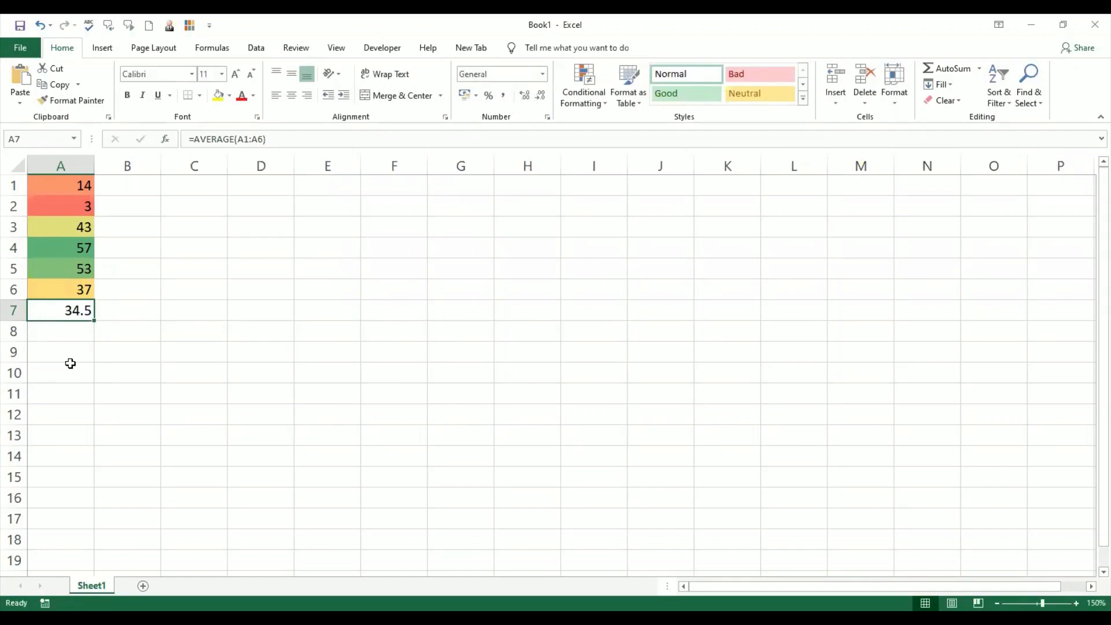
- Change the value in A3 to 34.5
left_click(78, 226)
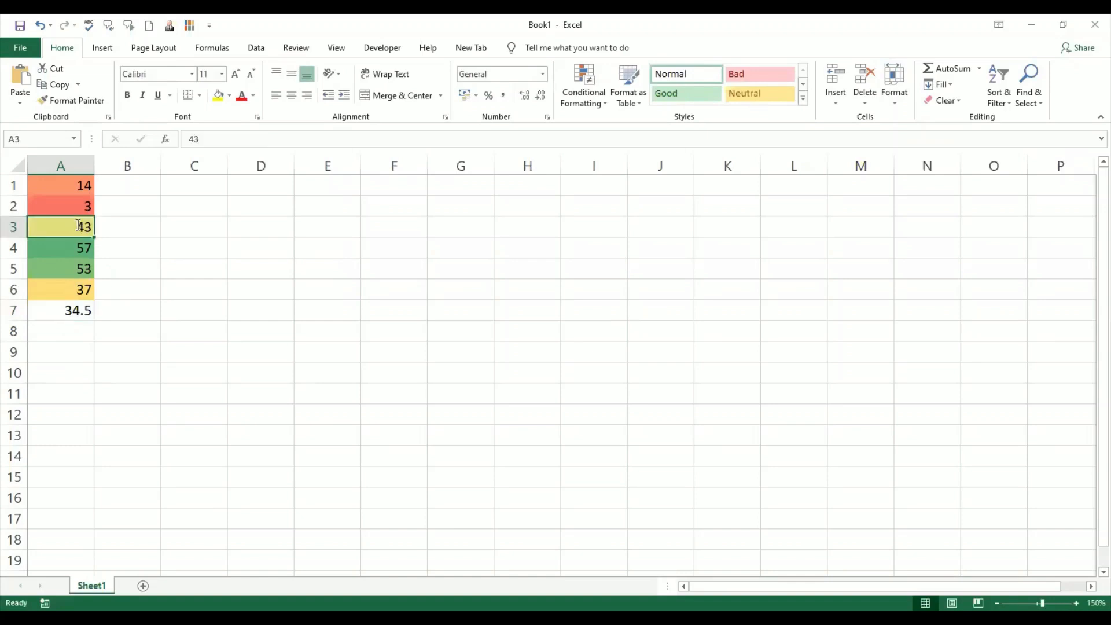
type("34.5")
key("Return")
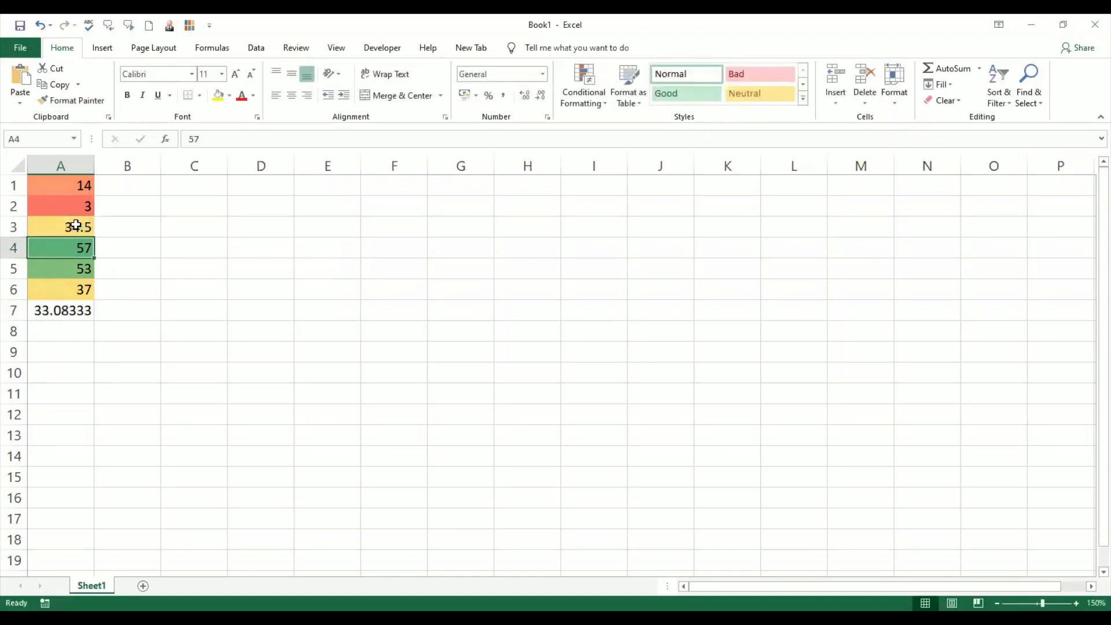
- Delete the AVERAGE formula from cell A7
left_click(82, 313)
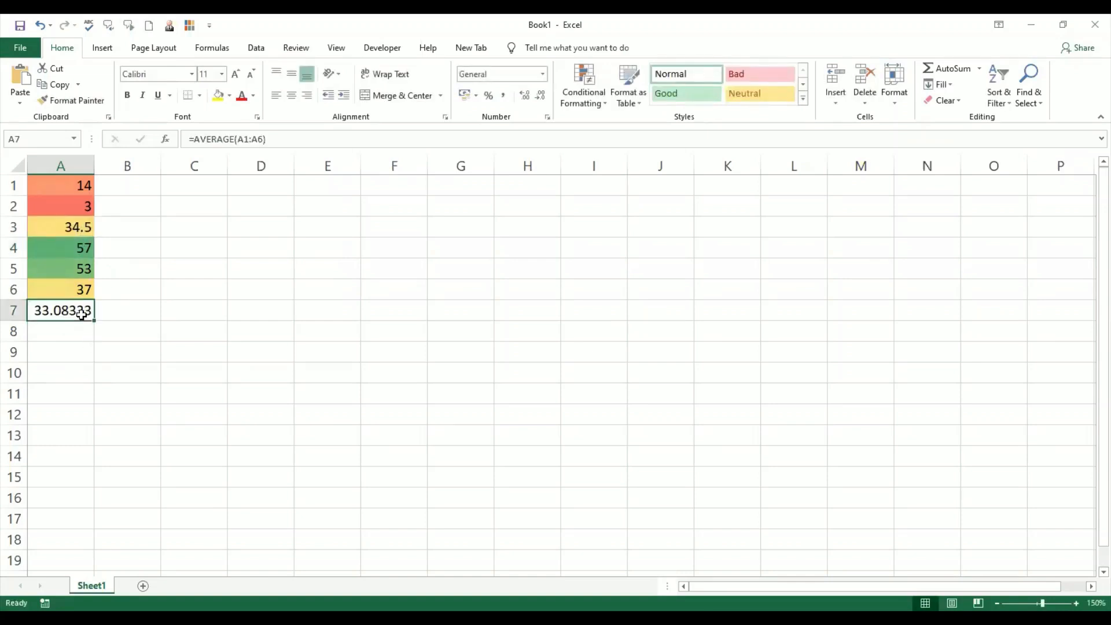
key("Delete")
left_click(91, 352)
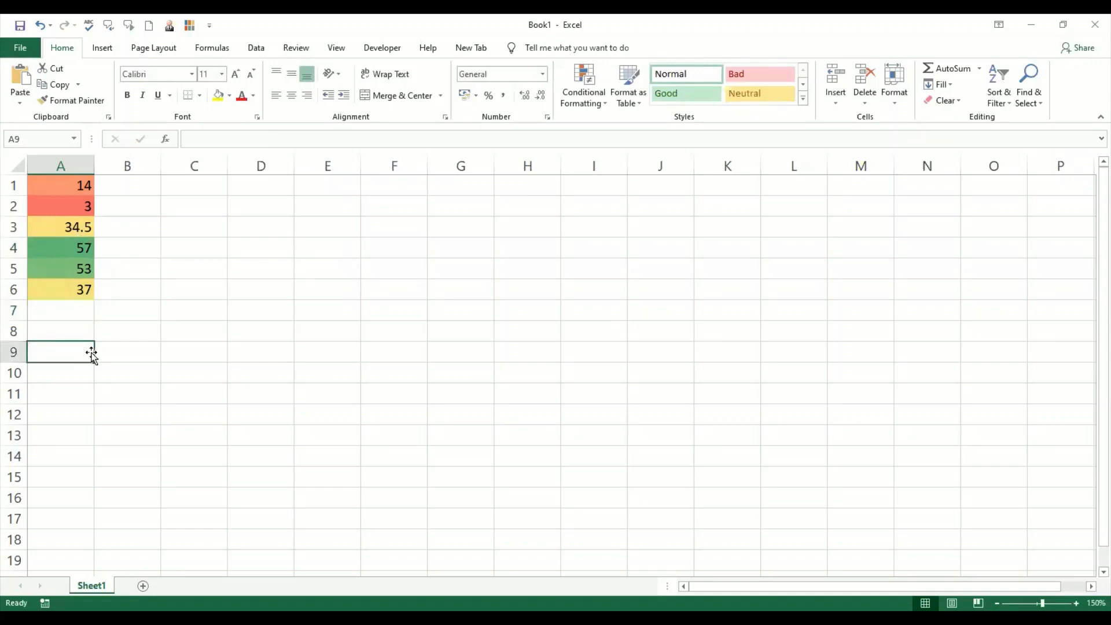
- Edit the colour scale rule on A1:A6, changing its format style to 2-Color Scale, and apply it
left_click(72, 228)
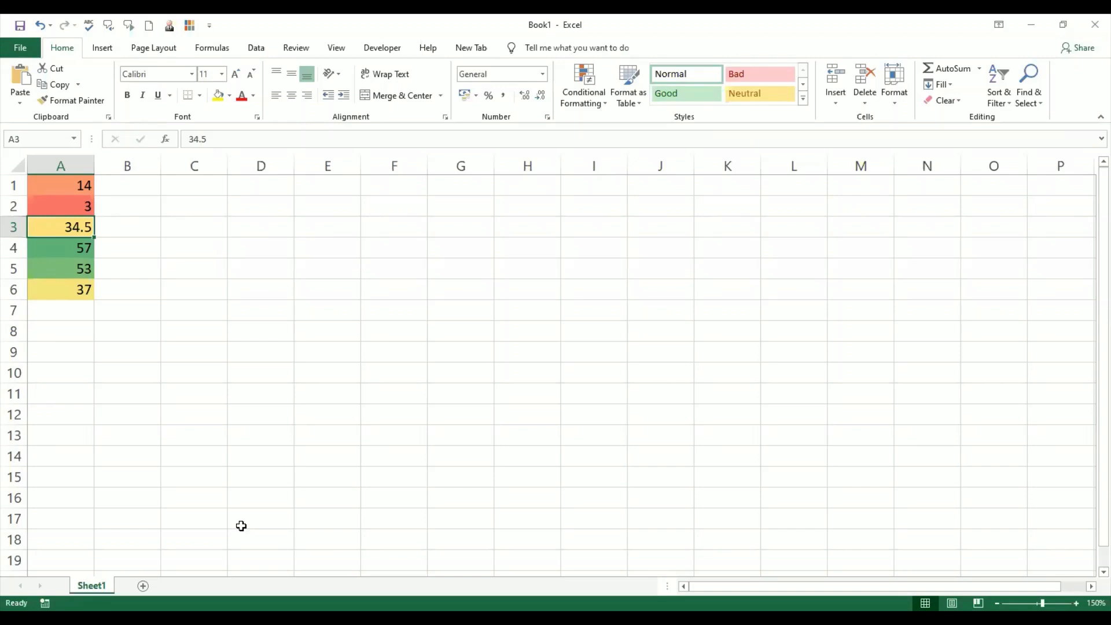
left_click(78, 184)
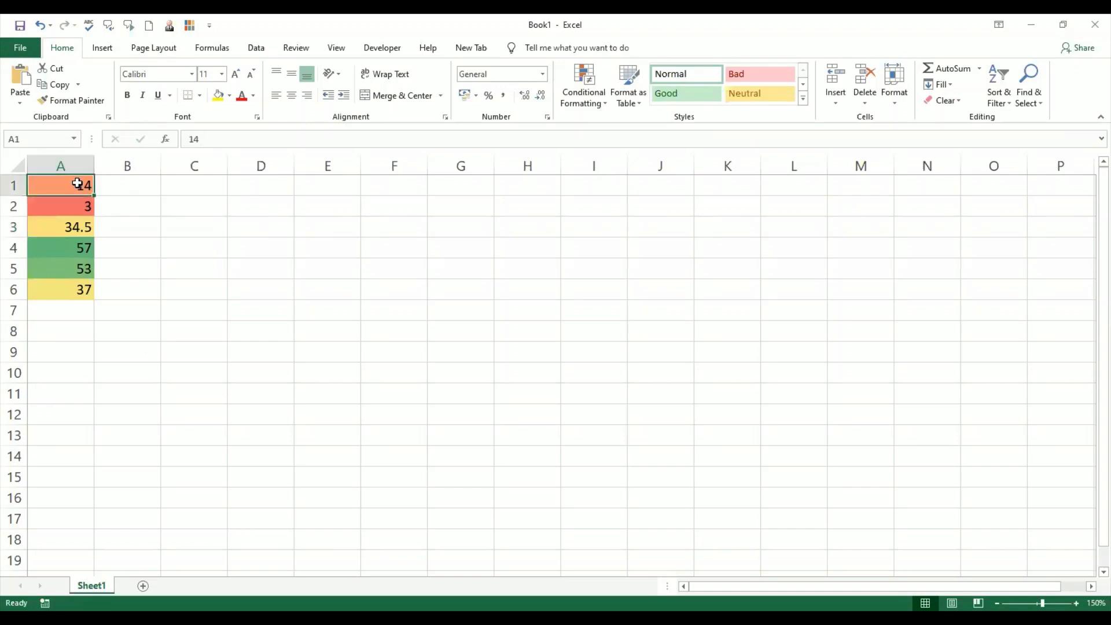
left_click_drag(78, 184, 84, 287)
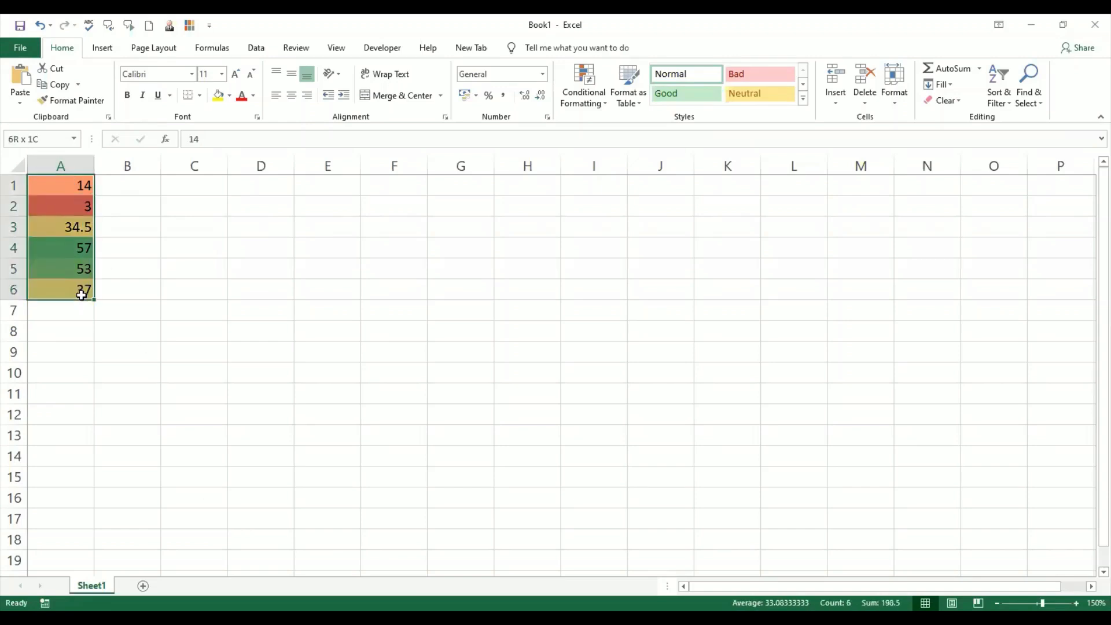
left_click(602, 108)
left_click(616, 306)
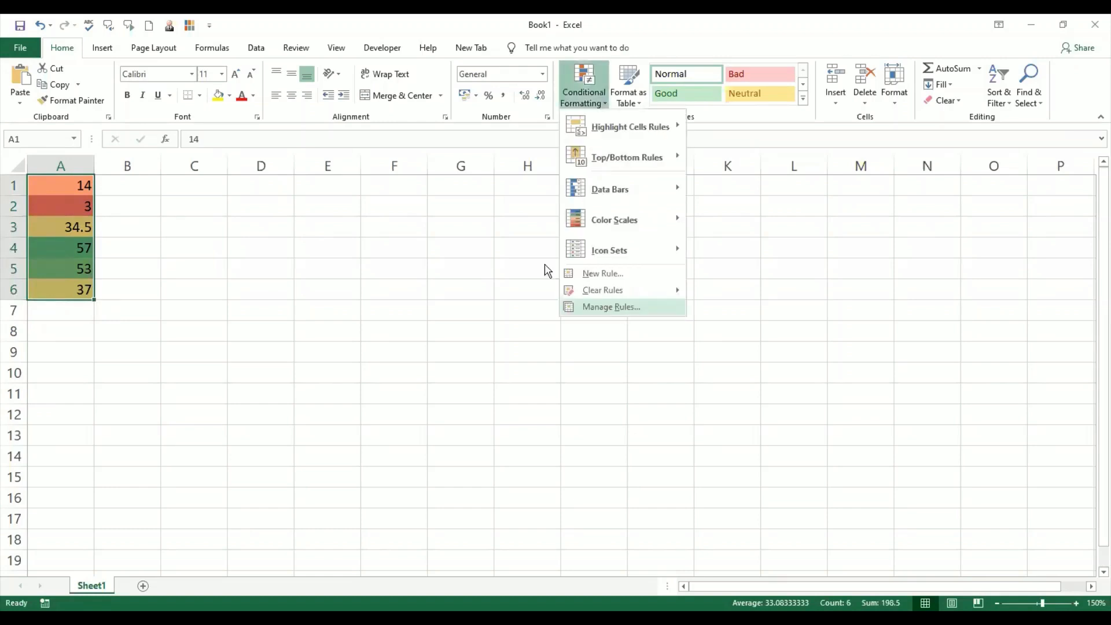
left_click(527, 258)
left_click(507, 227)
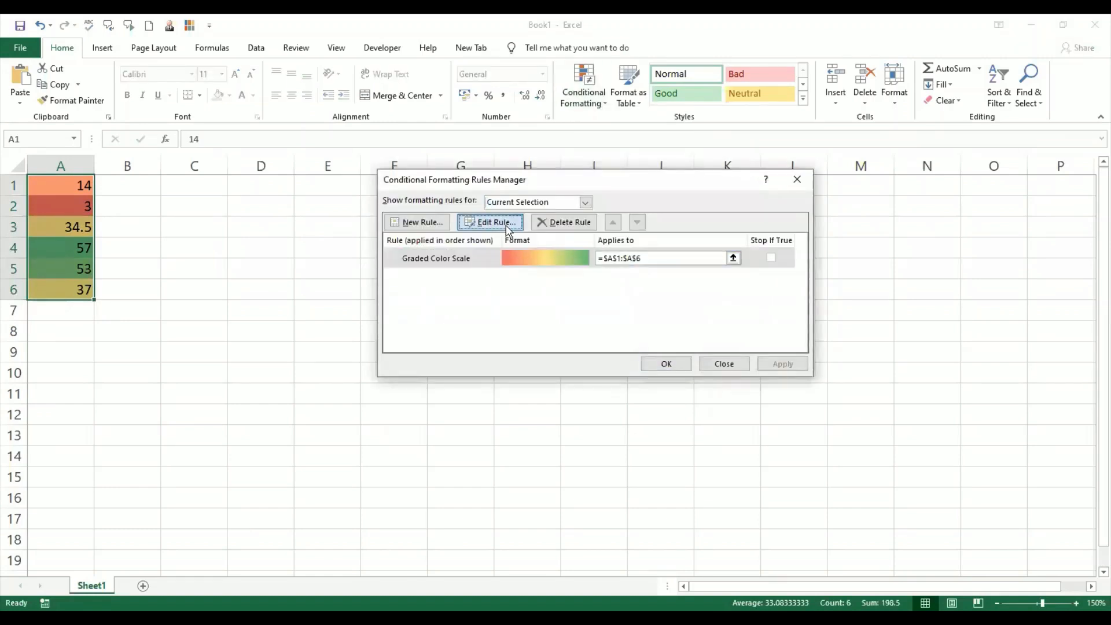
left_click(565, 296)
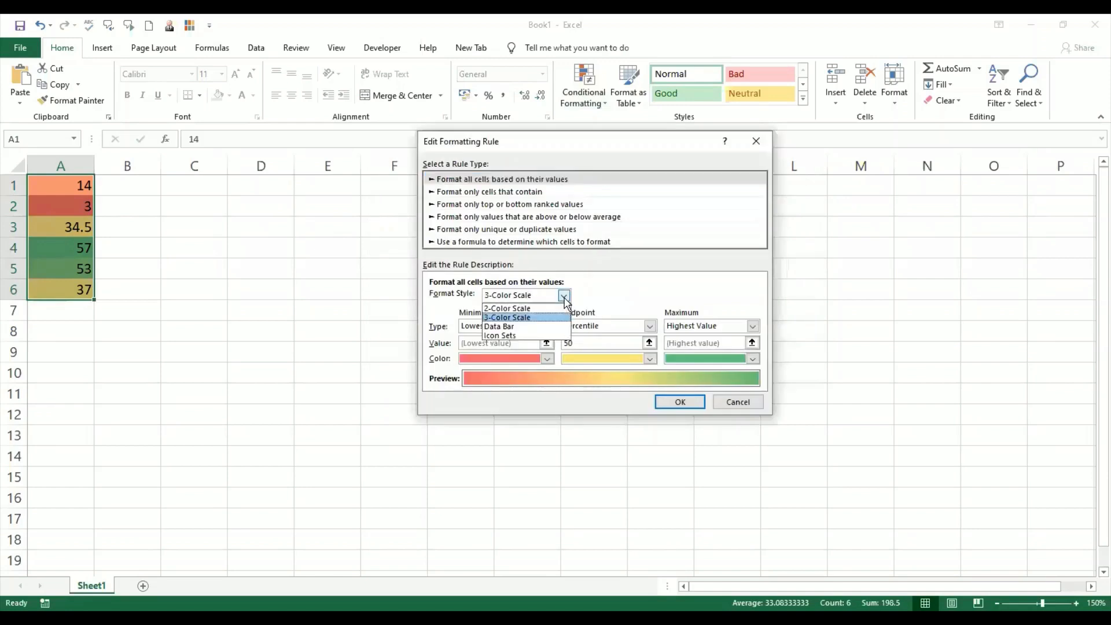
left_click(561, 308)
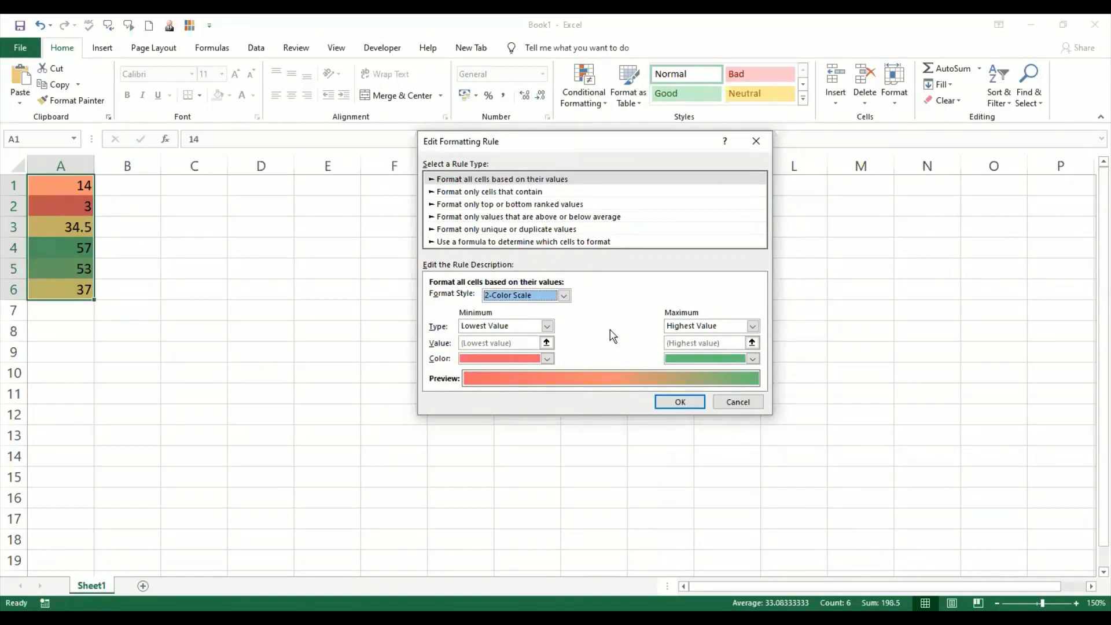
left_click(670, 405)
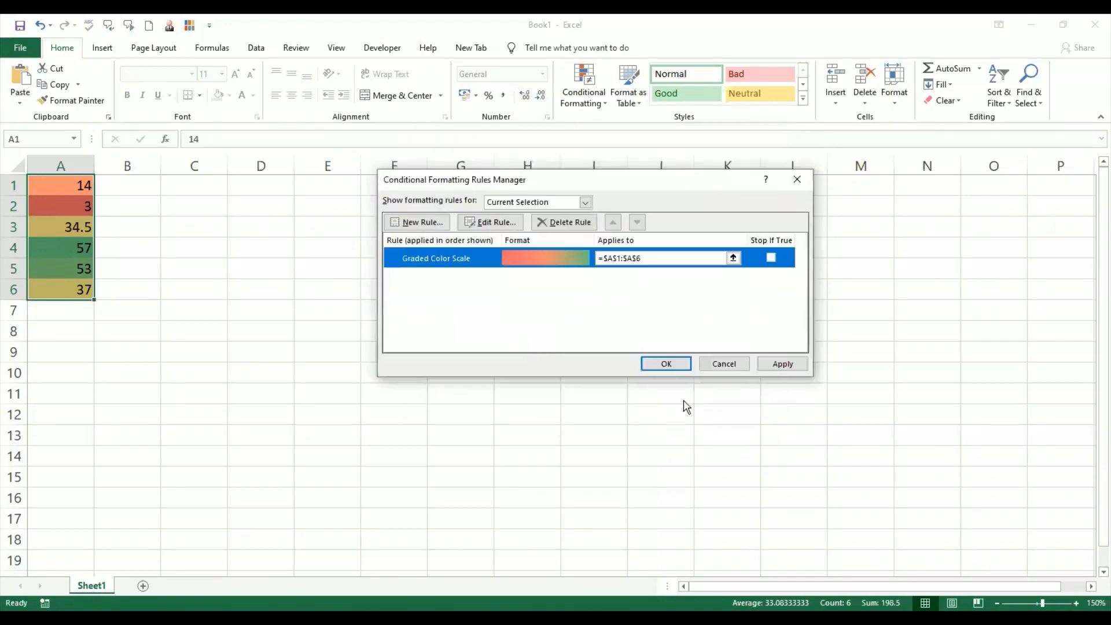
left_click(784, 364)
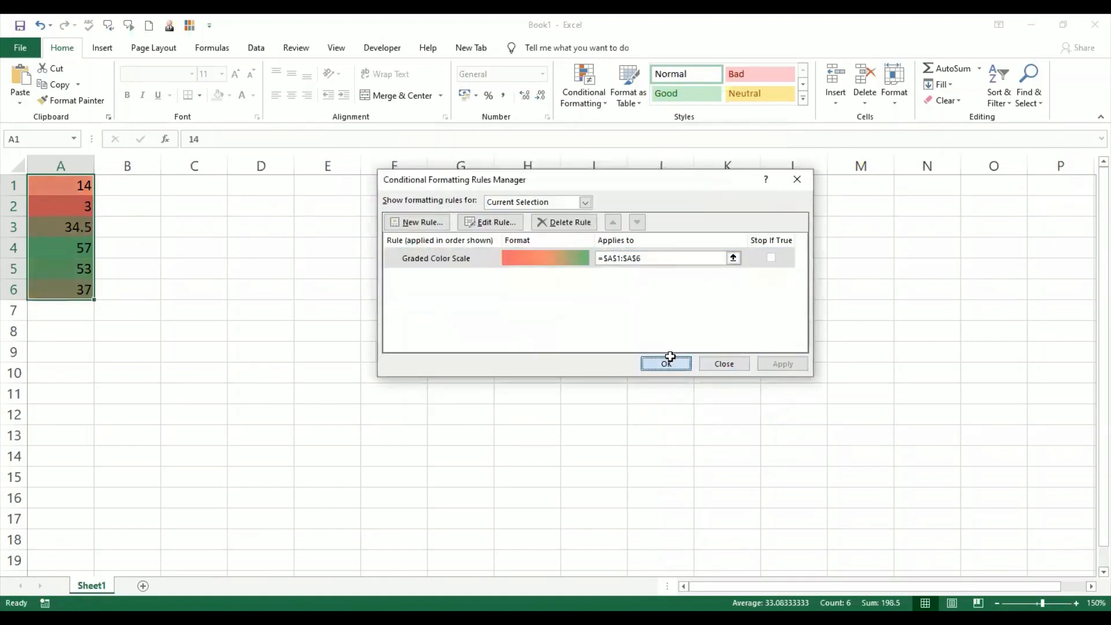
left_click(667, 363)
left_click(95, 424)
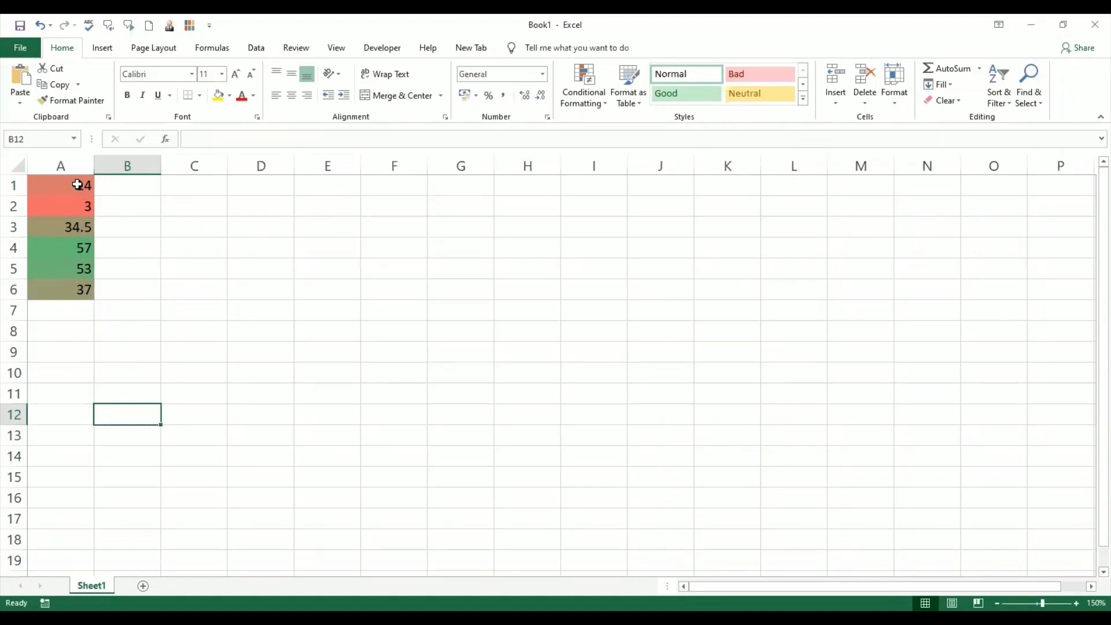
- Edit the A1:A6 rule again, setting the minimum colour to dark blue and the maximum colour to light blue
left_click_drag(80, 181, 79, 290)
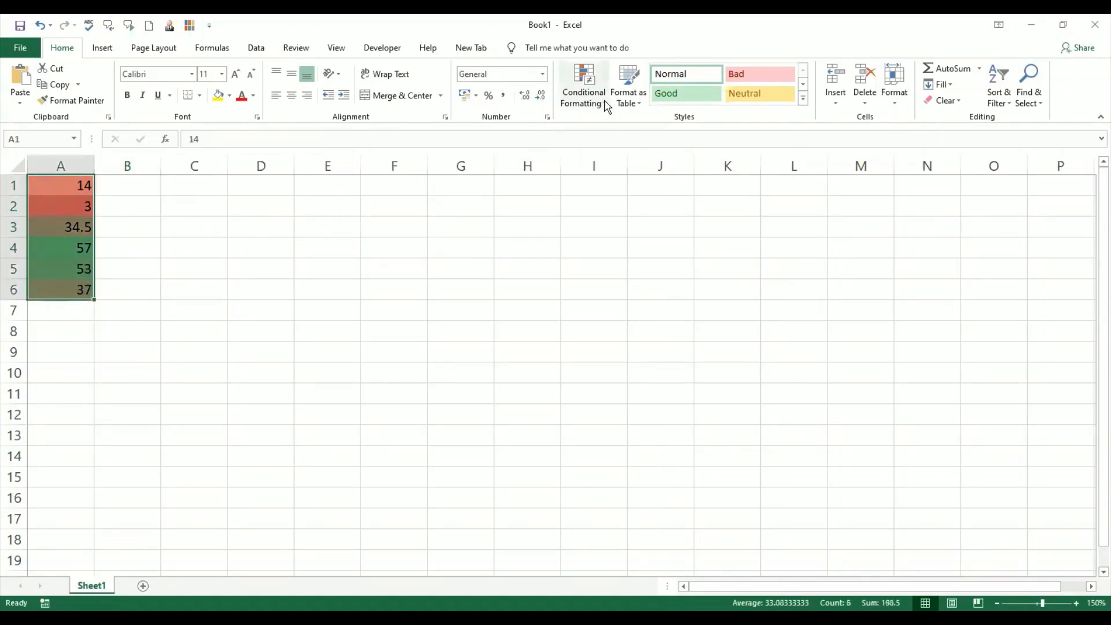
left_click(584, 93)
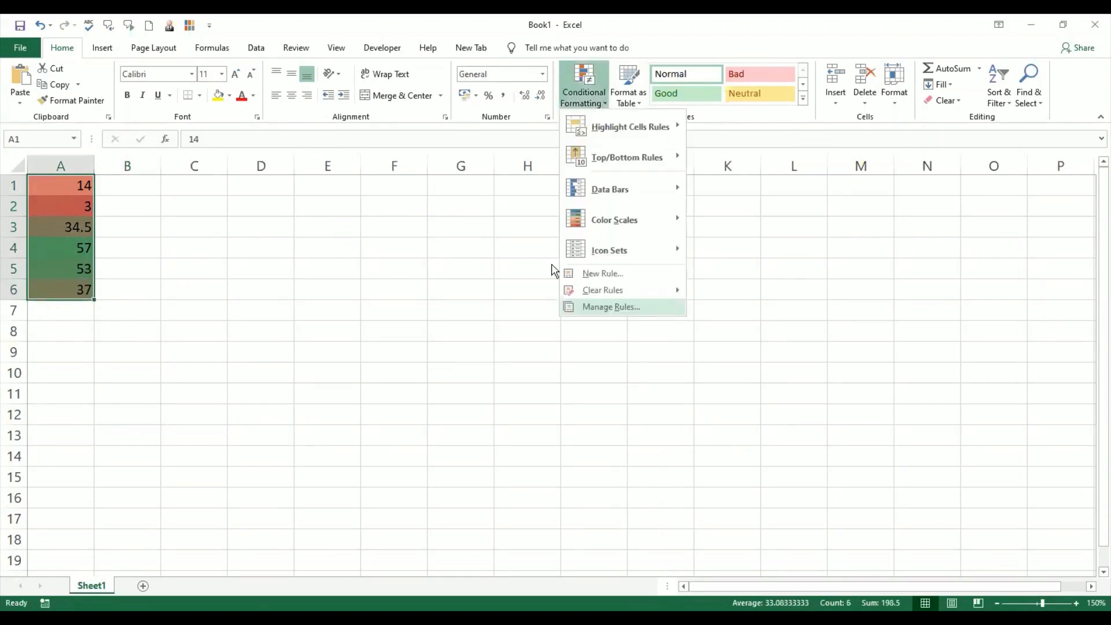
left_click(608, 308)
left_click(488, 225)
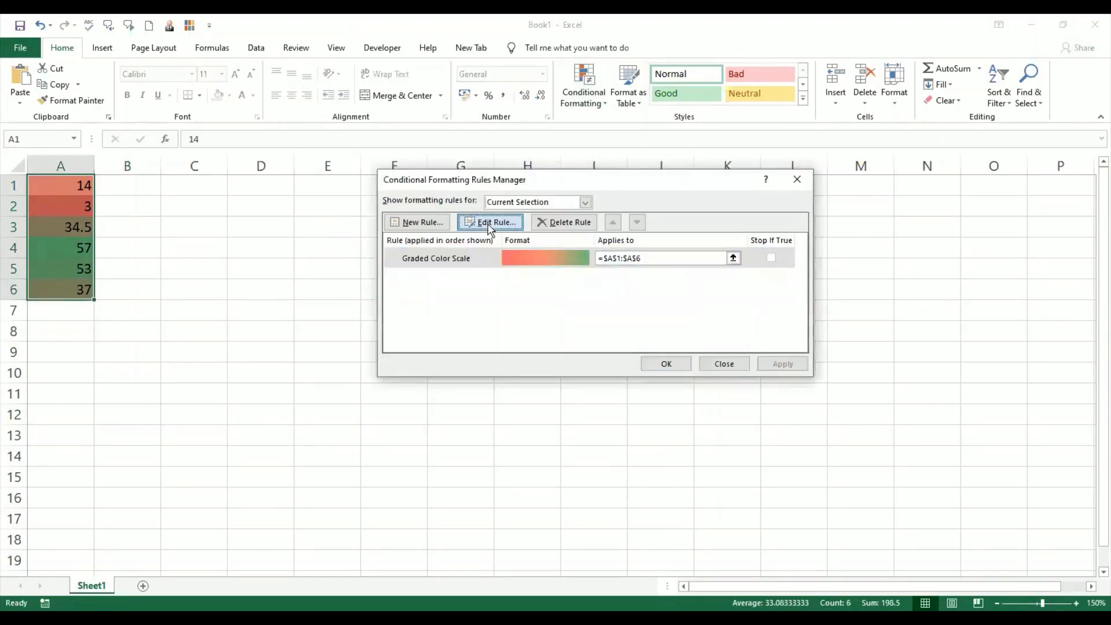
left_click(548, 359)
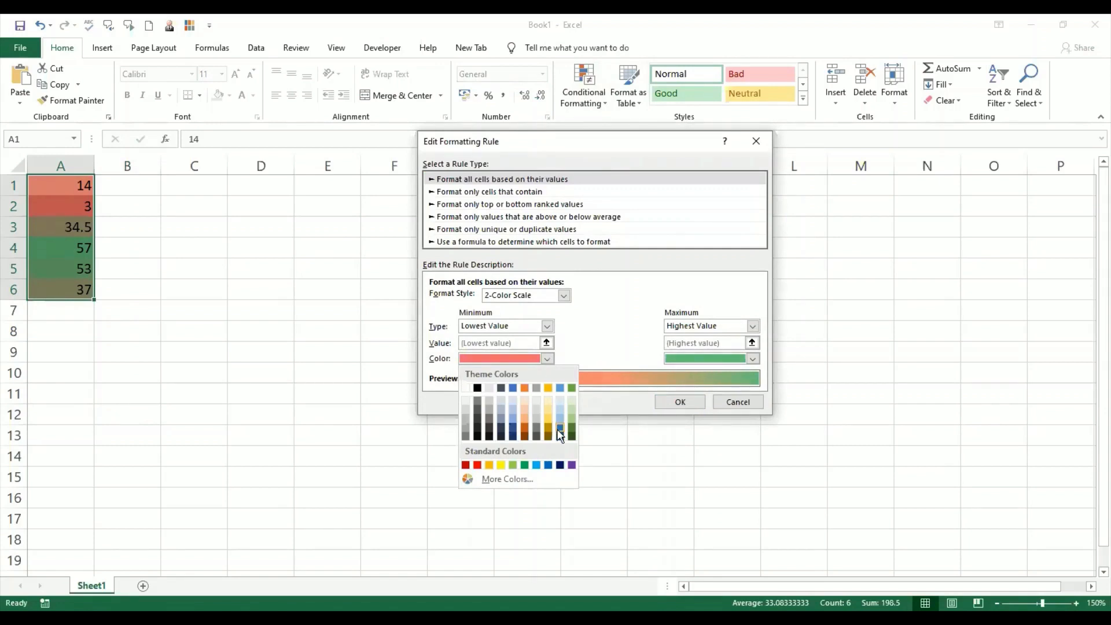
left_click(560, 466)
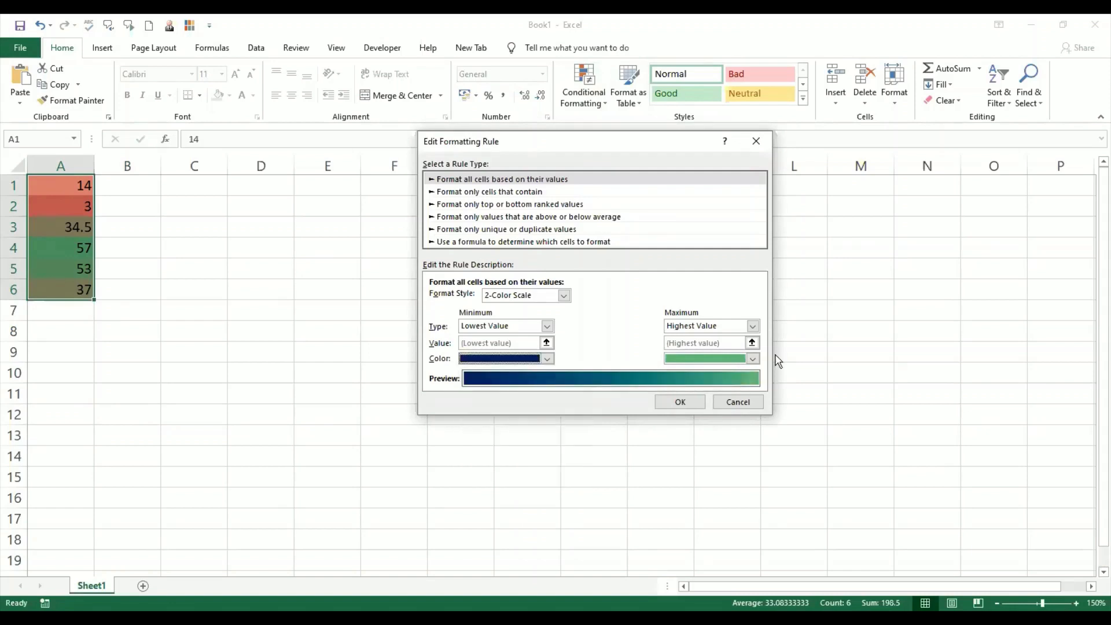
left_click(753, 326)
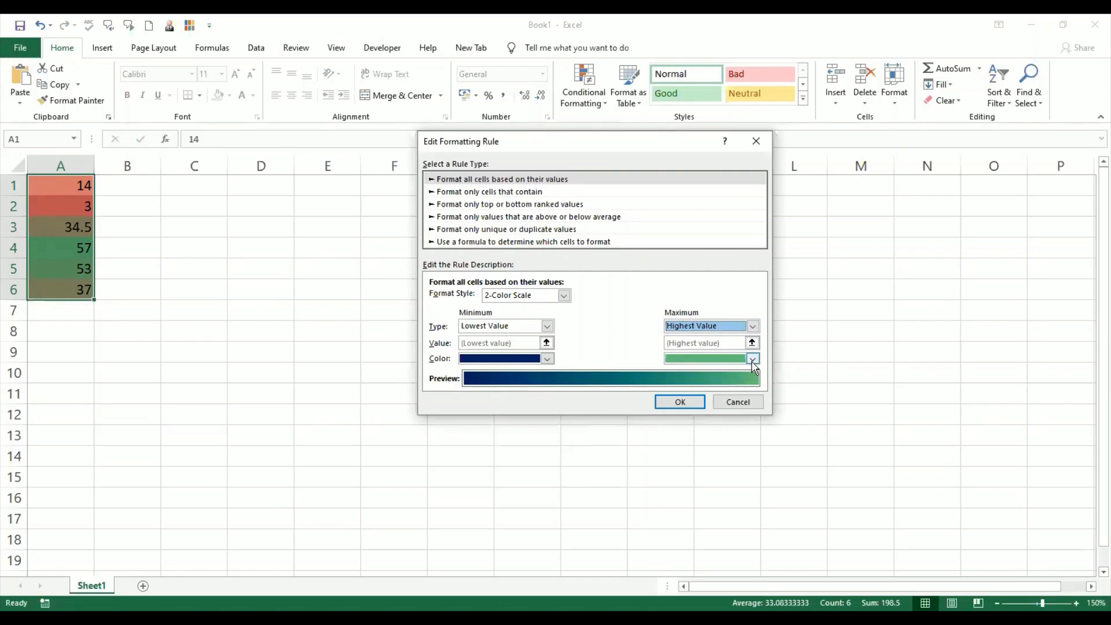
left_click(752, 360)
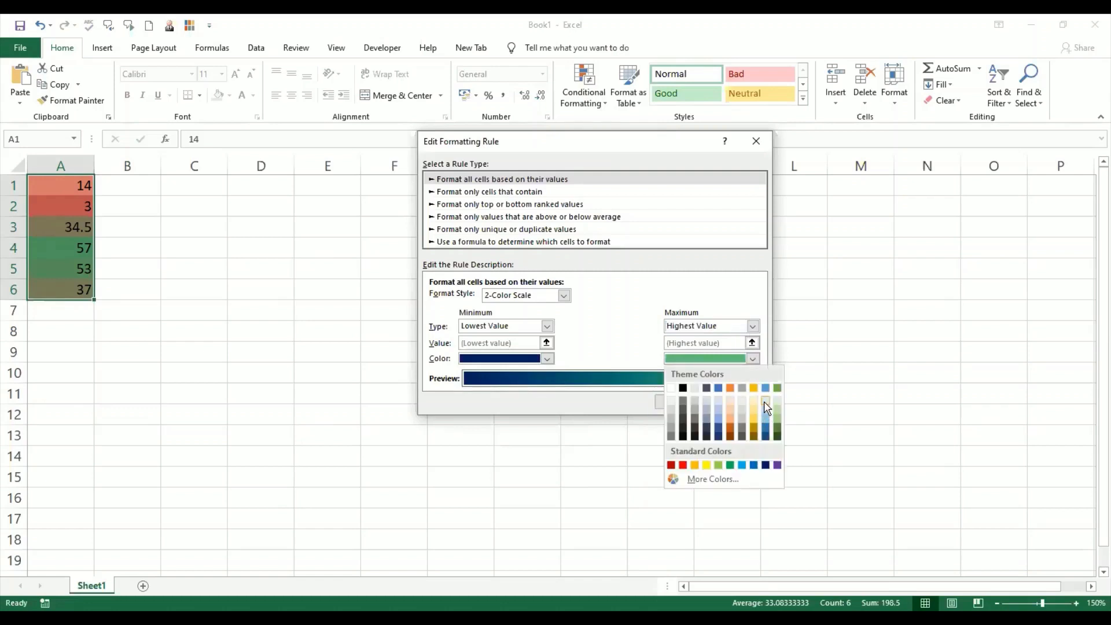
left_click(766, 407)
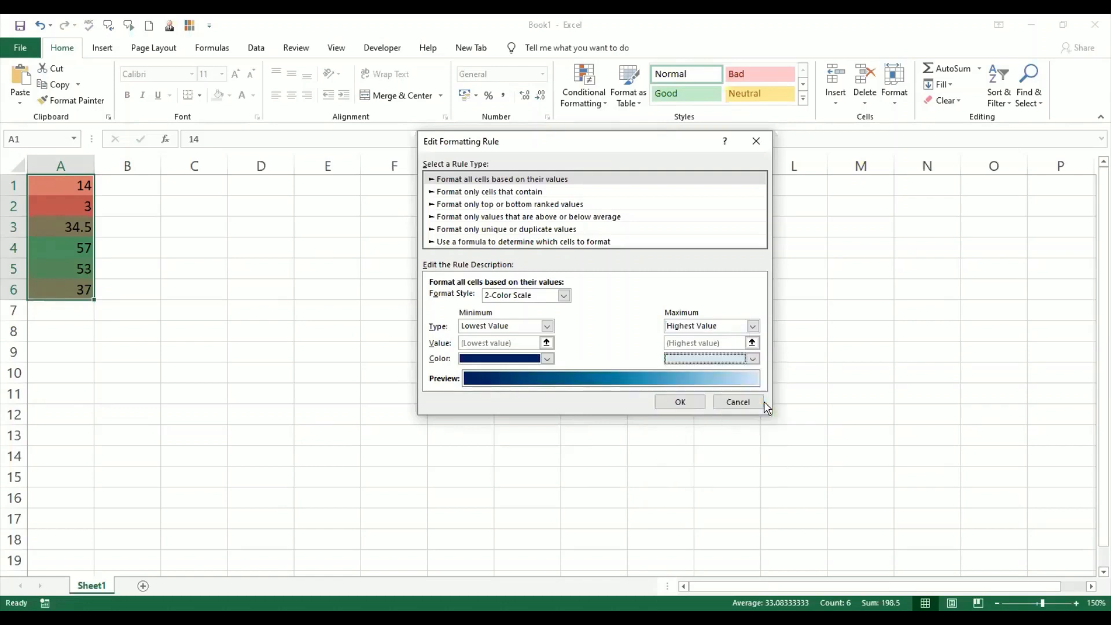
left_click(681, 402)
left_click(783, 364)
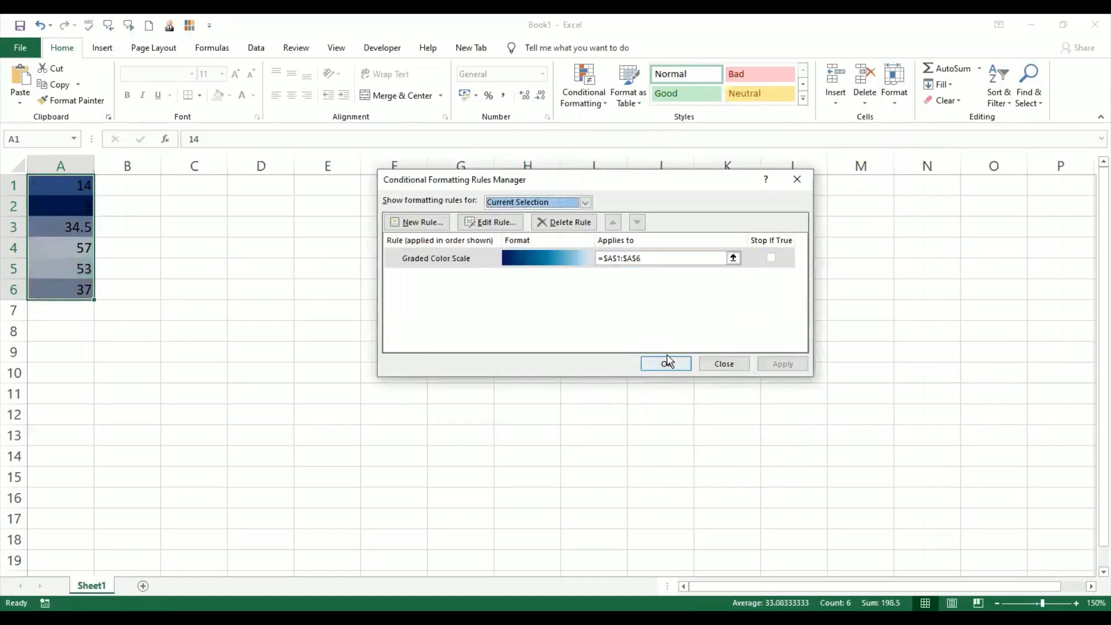
left_click(669, 366)
left_click(63, 371)
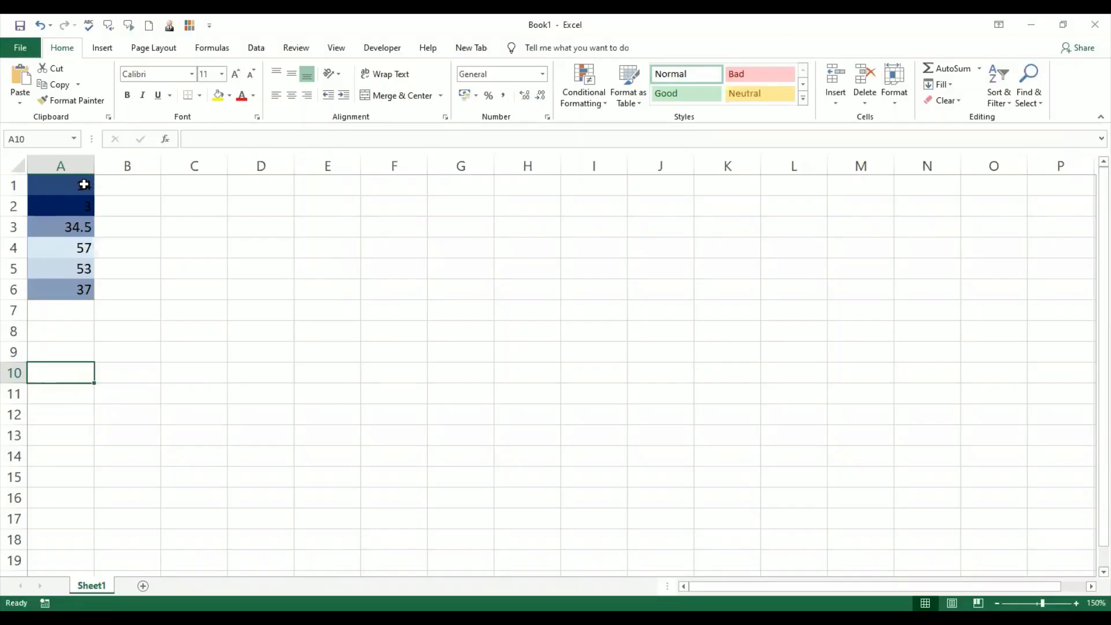
- Clear the conditional formatting rules from the selected cells A1:A6
left_click_drag(84, 185, 81, 288)
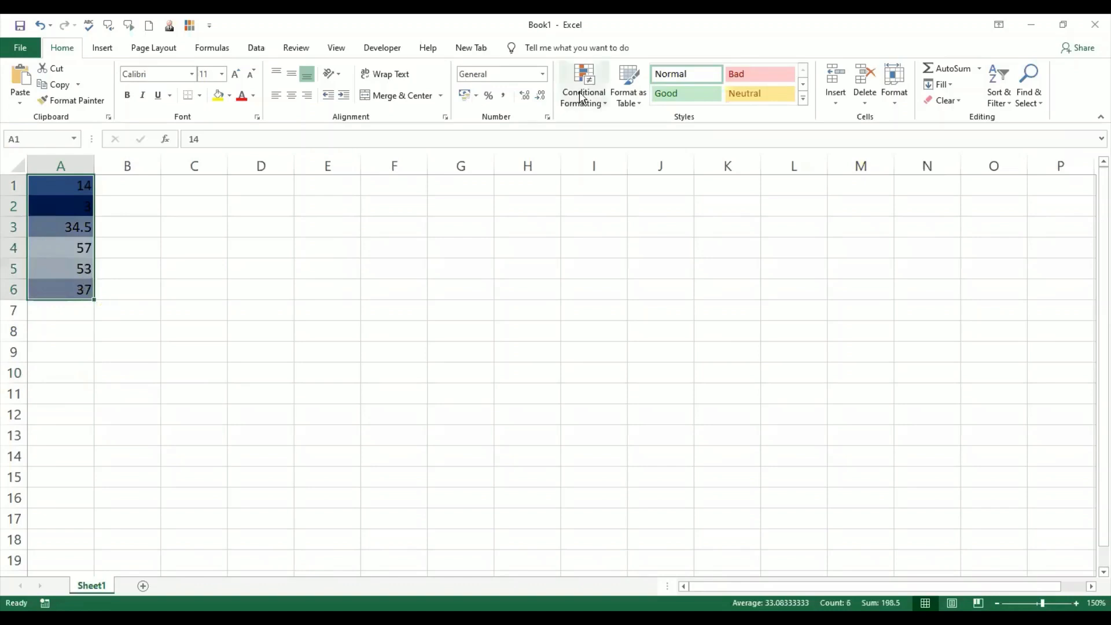
left_click(605, 105)
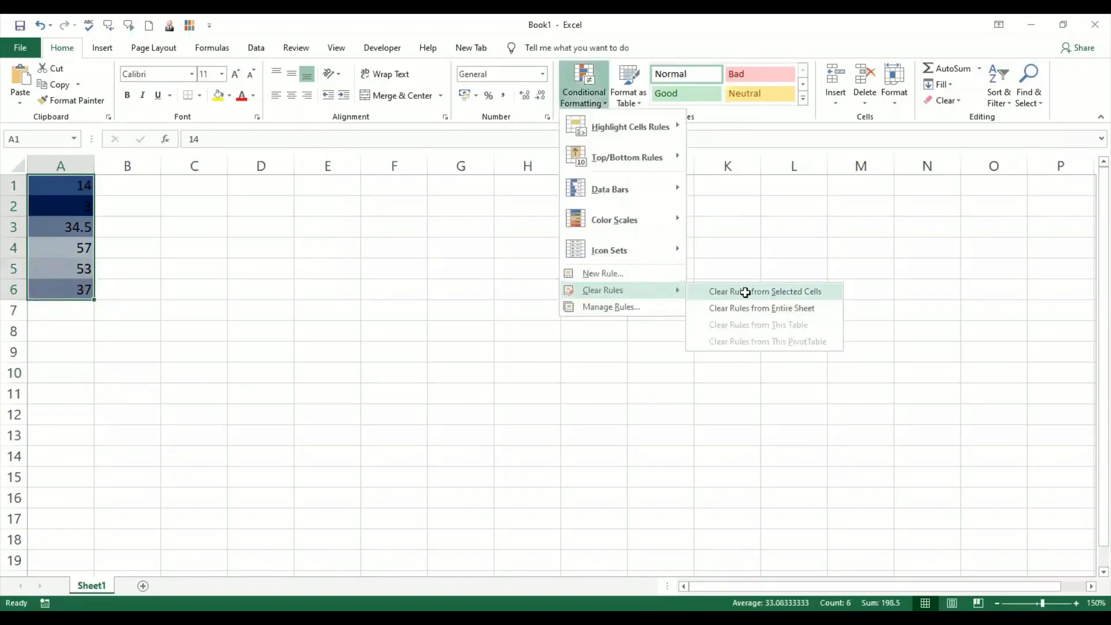
left_click(744, 292)
left_click(119, 387)
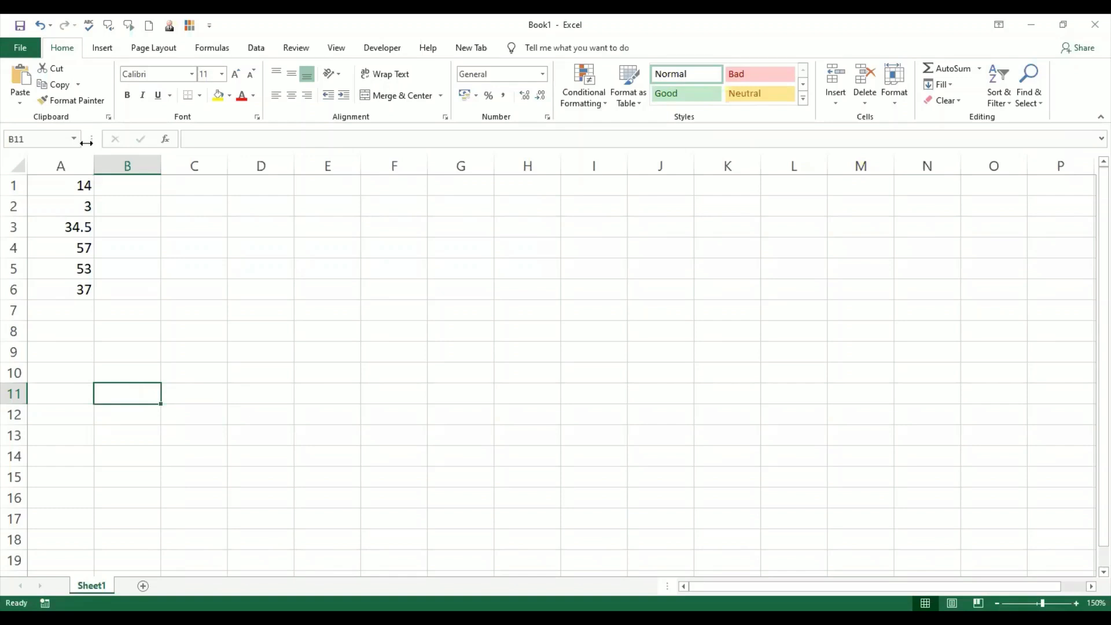
- Delete all the values in A1:A6
left_click(72, 183)
left_click_drag(76, 248, 77, 285)
key("Delete")
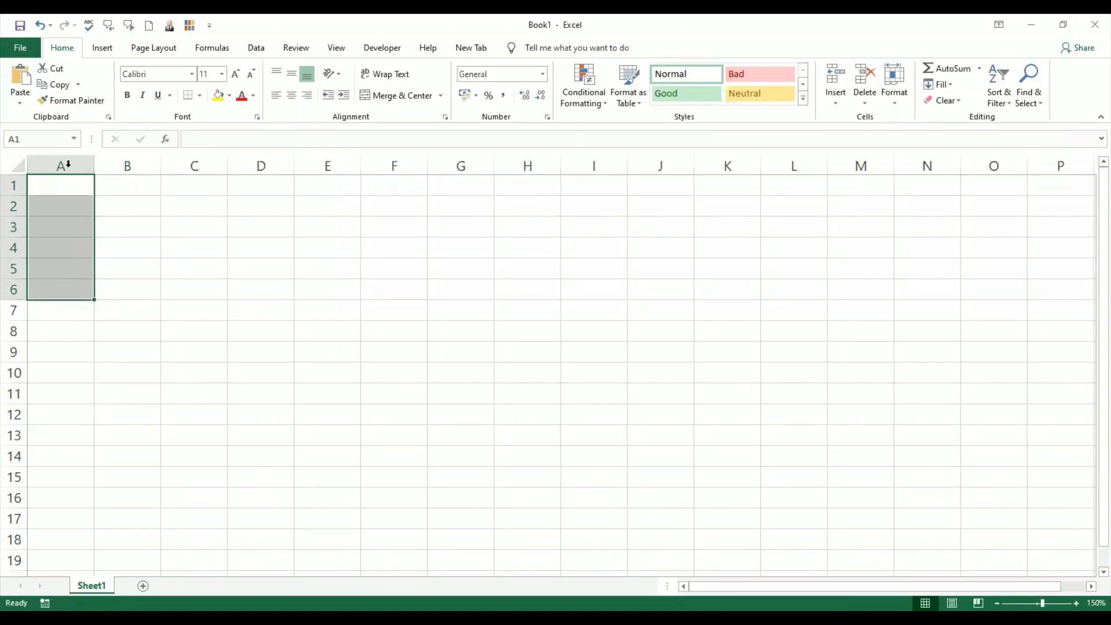
left_click(68, 189)
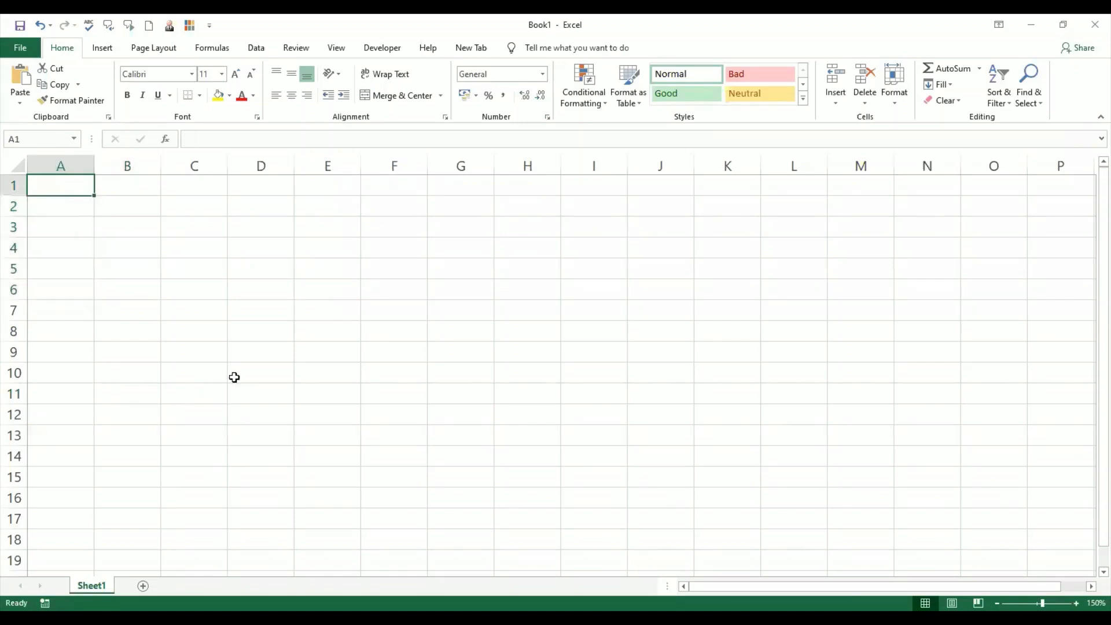
- Enter column headers NAME, MATHS, SCIENCE and ENGLISH across A1 to D1
type("name")
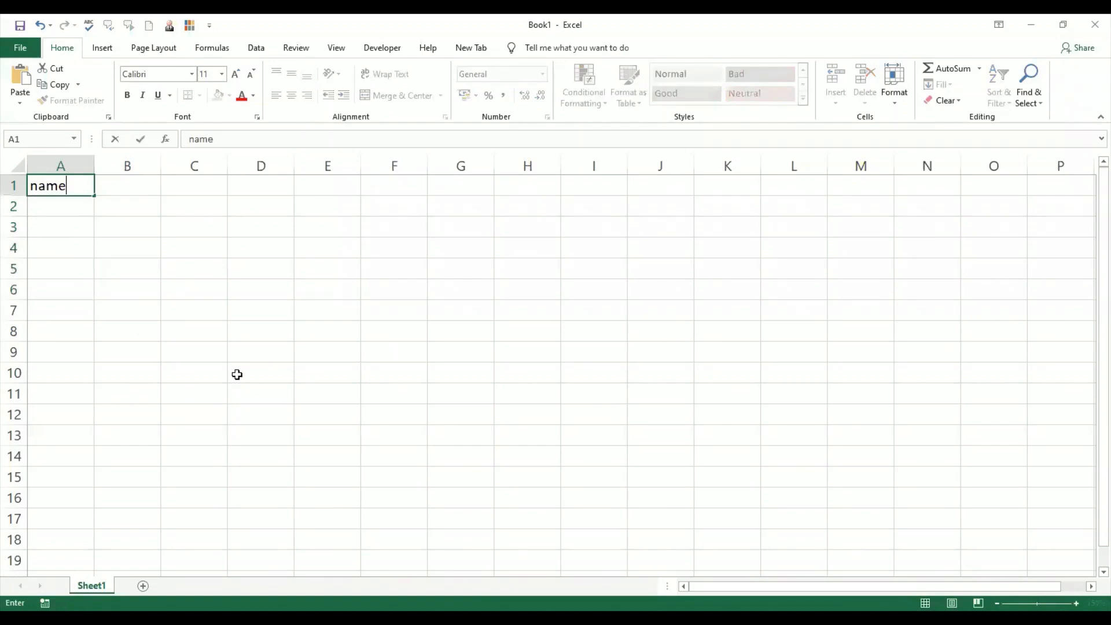
key("BackSpace")
key("BackSpace")
key("BackSpace")
key("BackSpace")
type("NAME")
key("Tab")
type("MATHS")
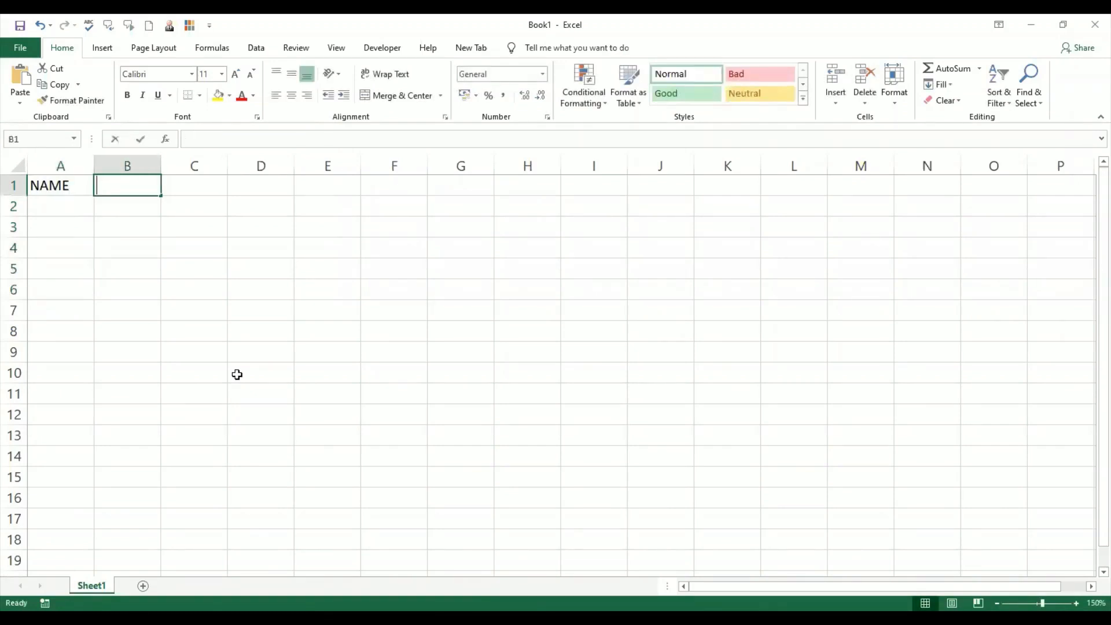
key("Tab")
type("SCIENCE")
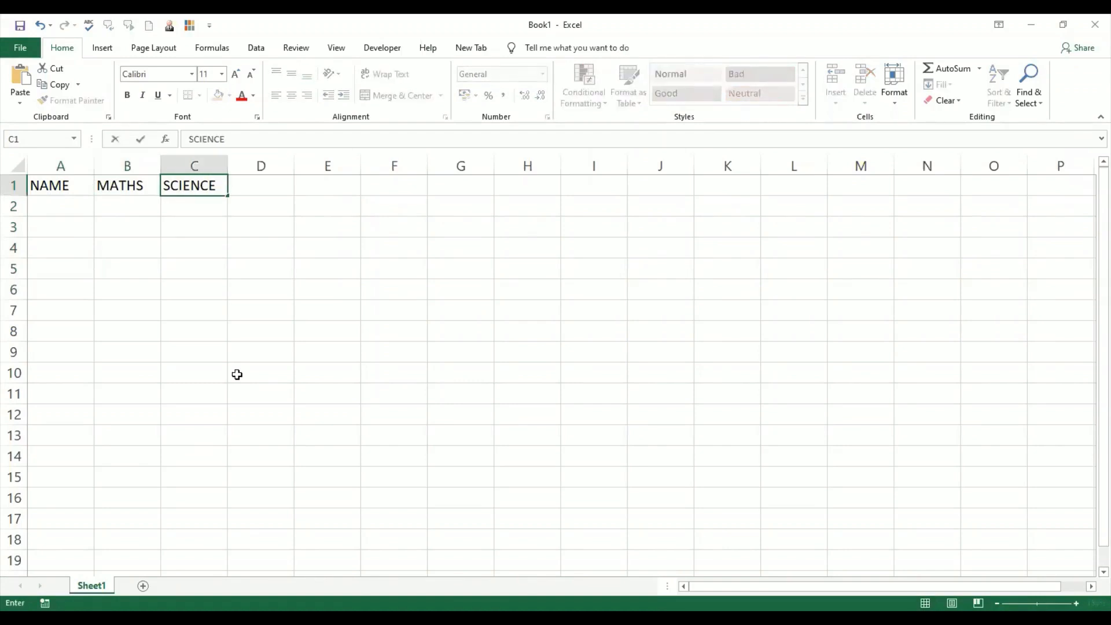
key("Tab")
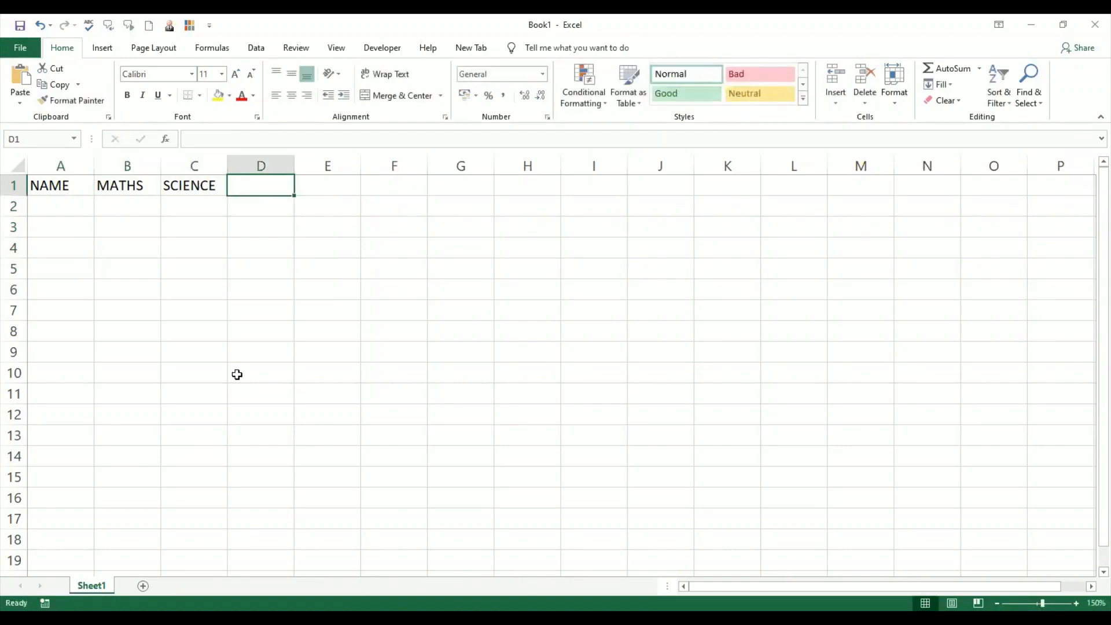
type("ENGLISH")
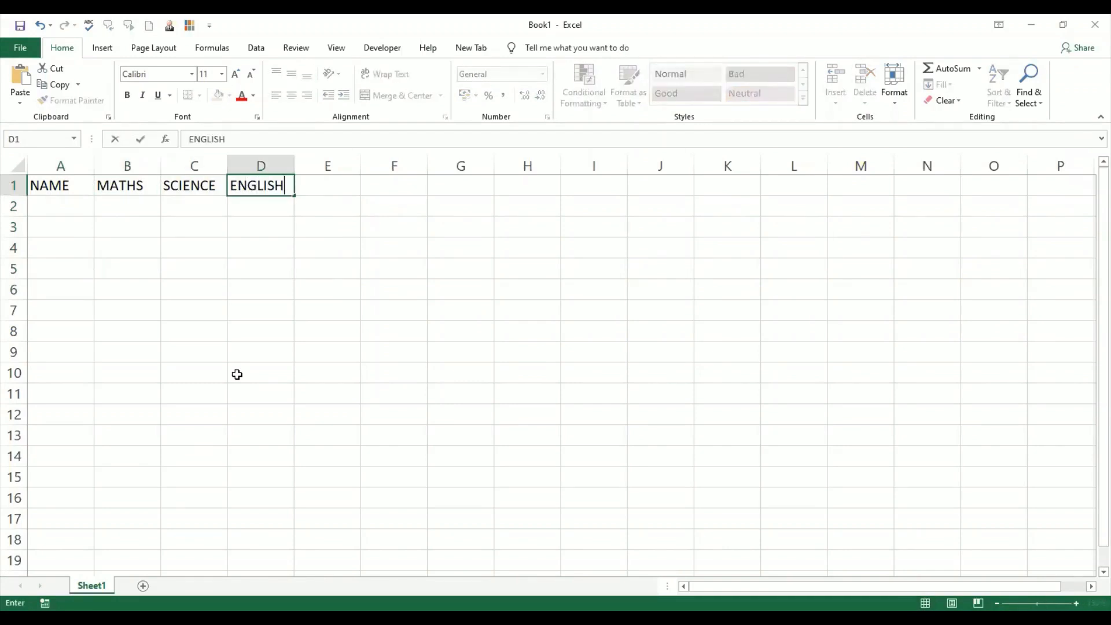
key("Return")
- Enter the names A, F, C and DG down A2 to A5
left_click(69, 206)
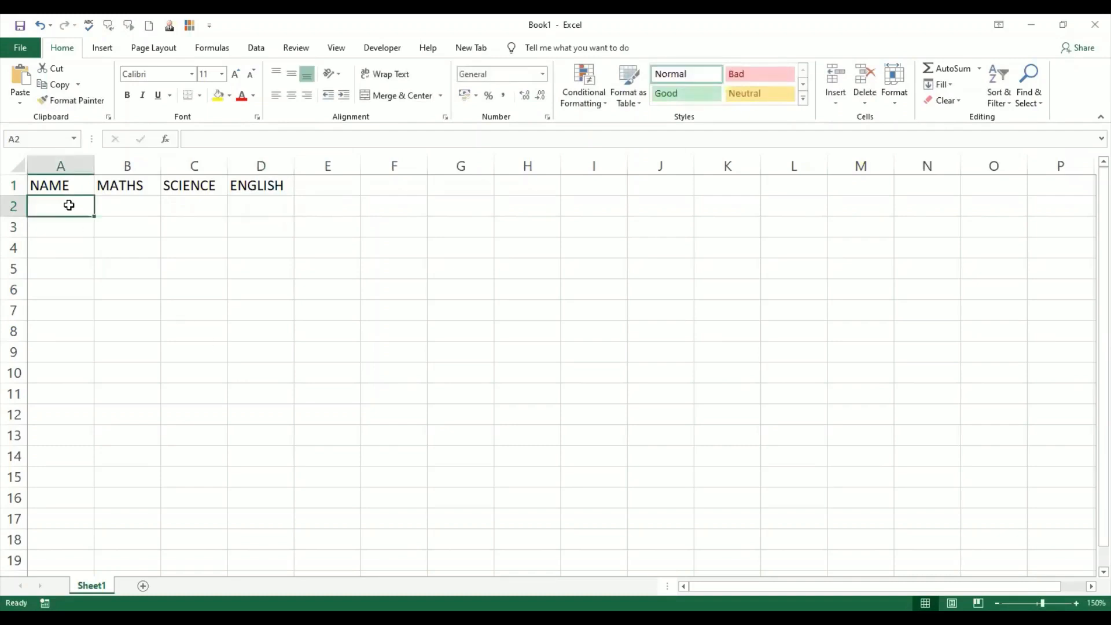
type("A")
key("Return")
type("F")
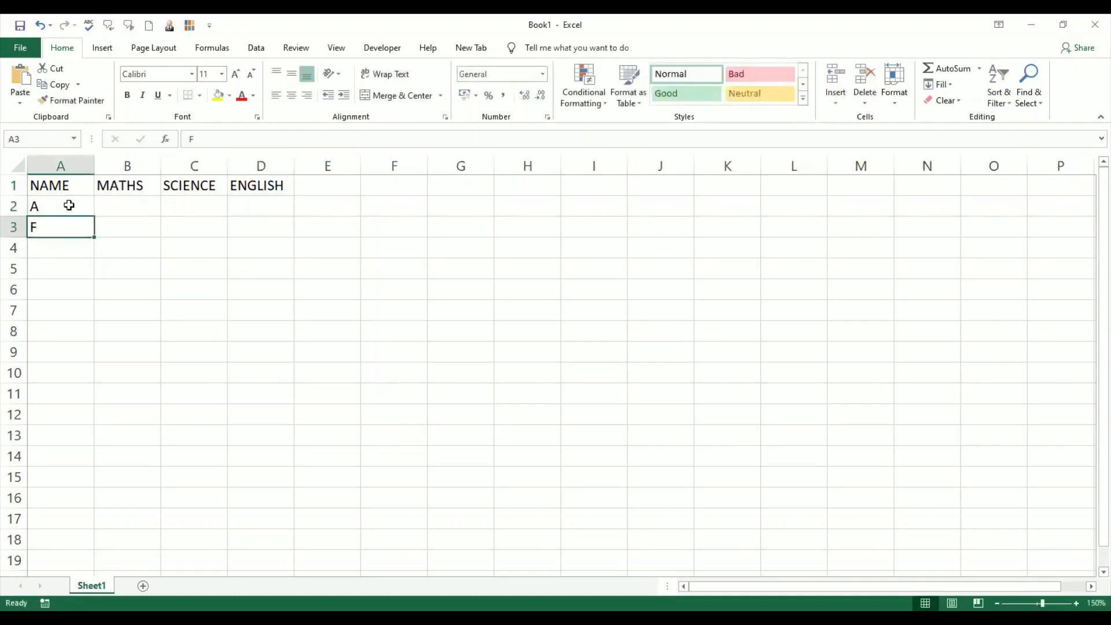
key("Return")
type("C")
key("Return")
type("DG")
key("Return")
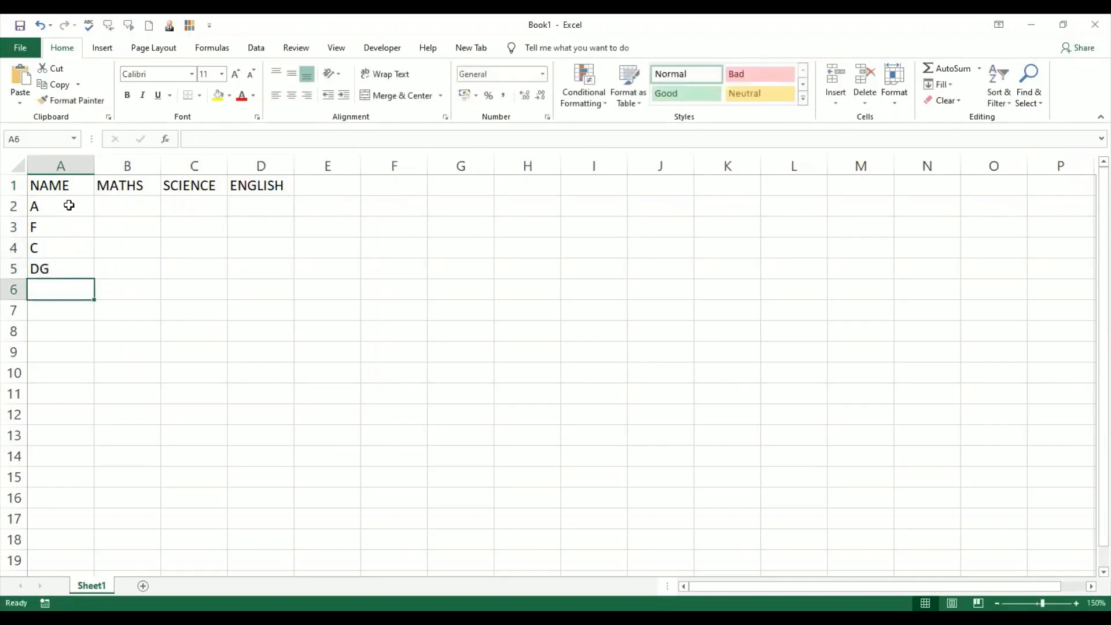
- Replace the name DG with D in A5 and enter G in A6
key("Up")
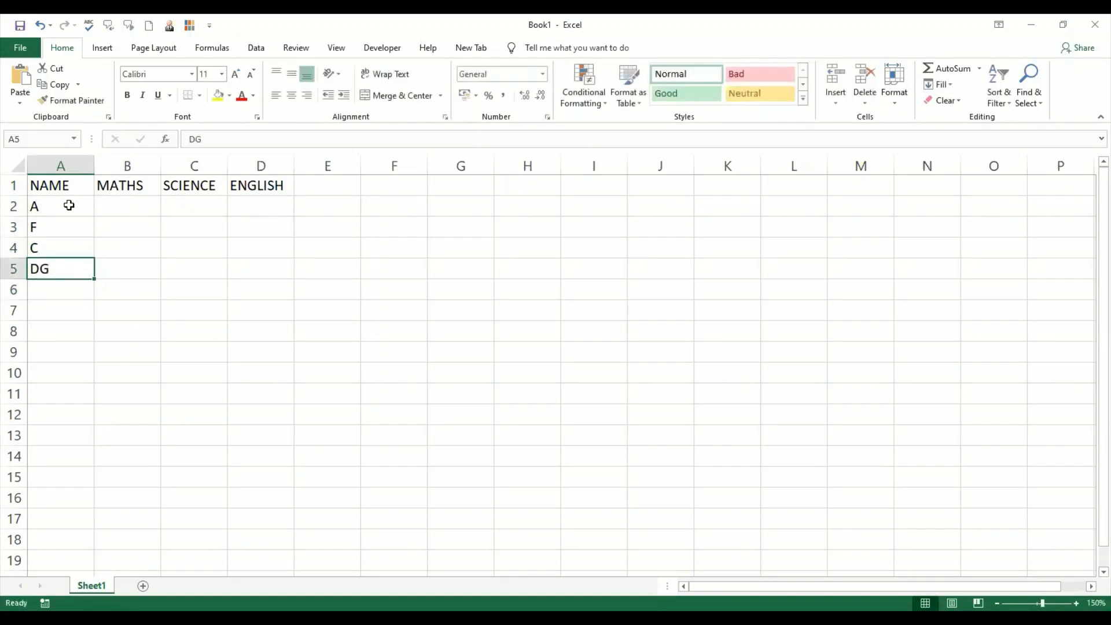
type("D")
key("Return")
type("G")
key("Return")
- Enter the MATHS marks 65, 45, 78, 92 and 85 down B2 to B6
key("Right")
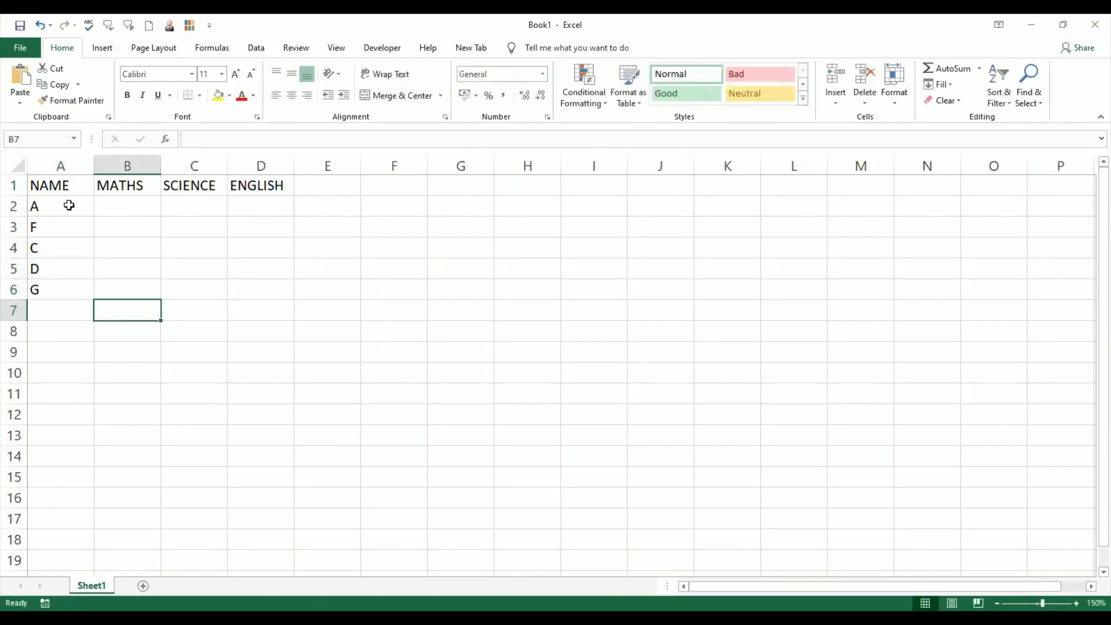
key("Up")
key("Up")
key("Up")
key("Up")
key("Up")
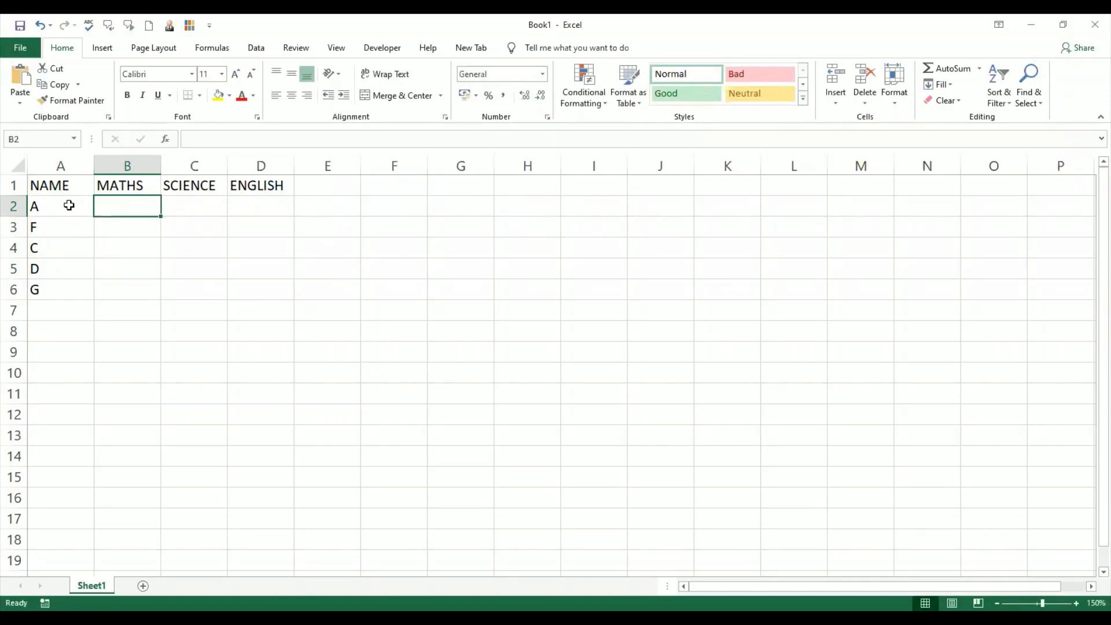
type("65")
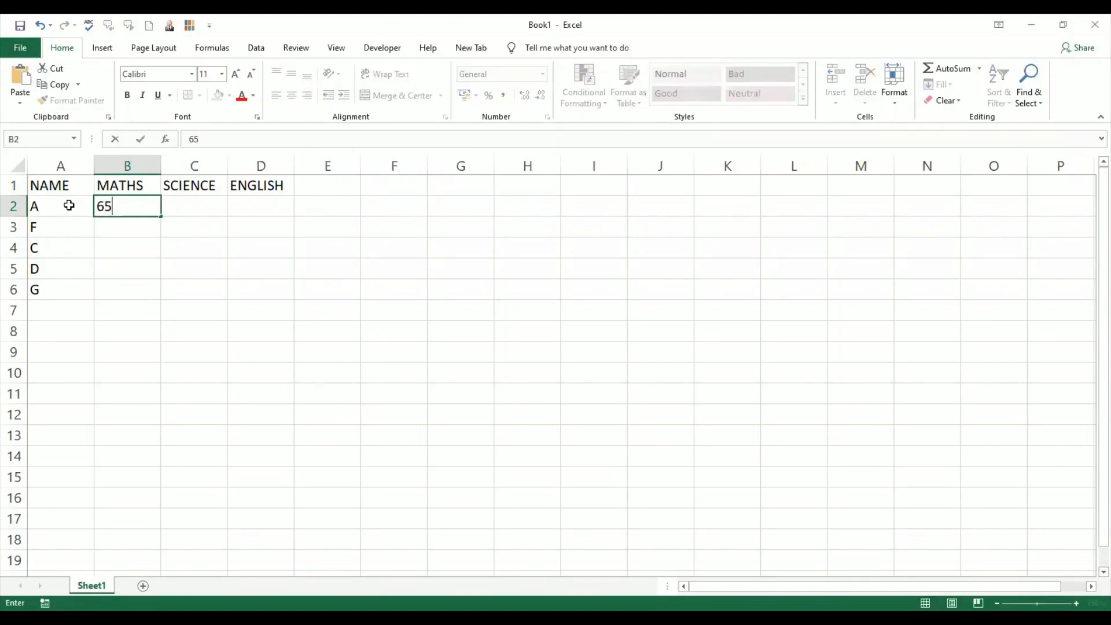
key("Return")
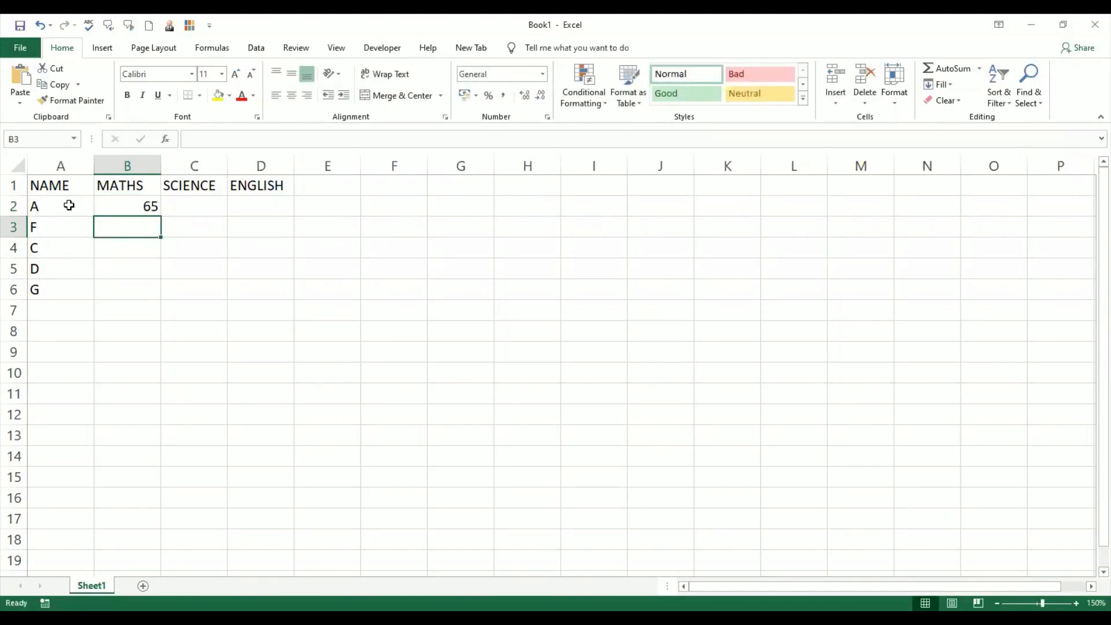
type("4")
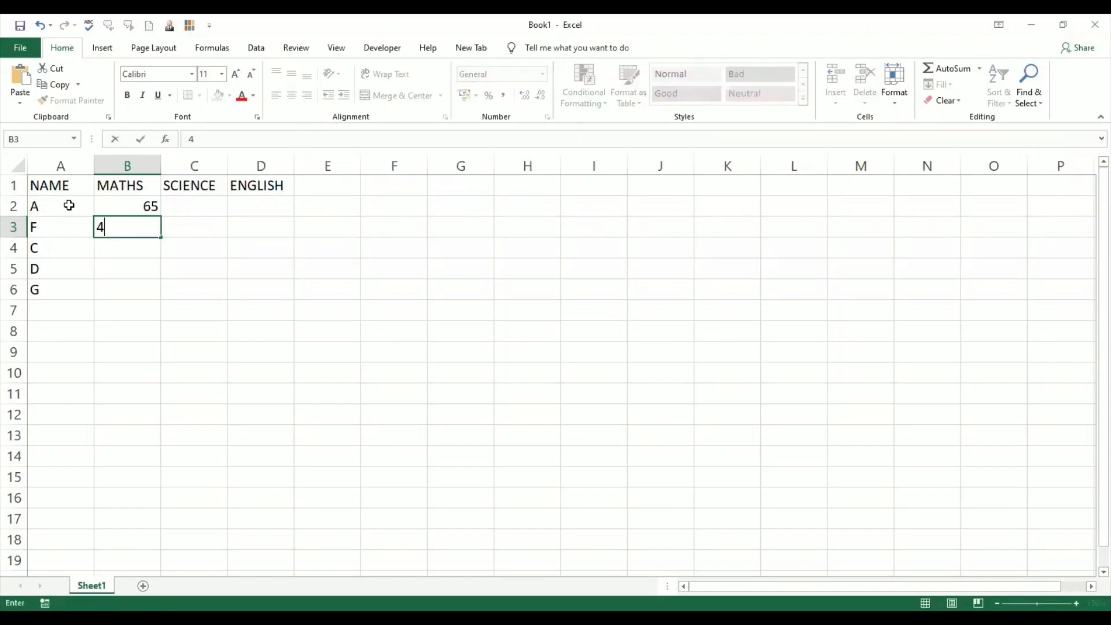
type("5")
key("Return")
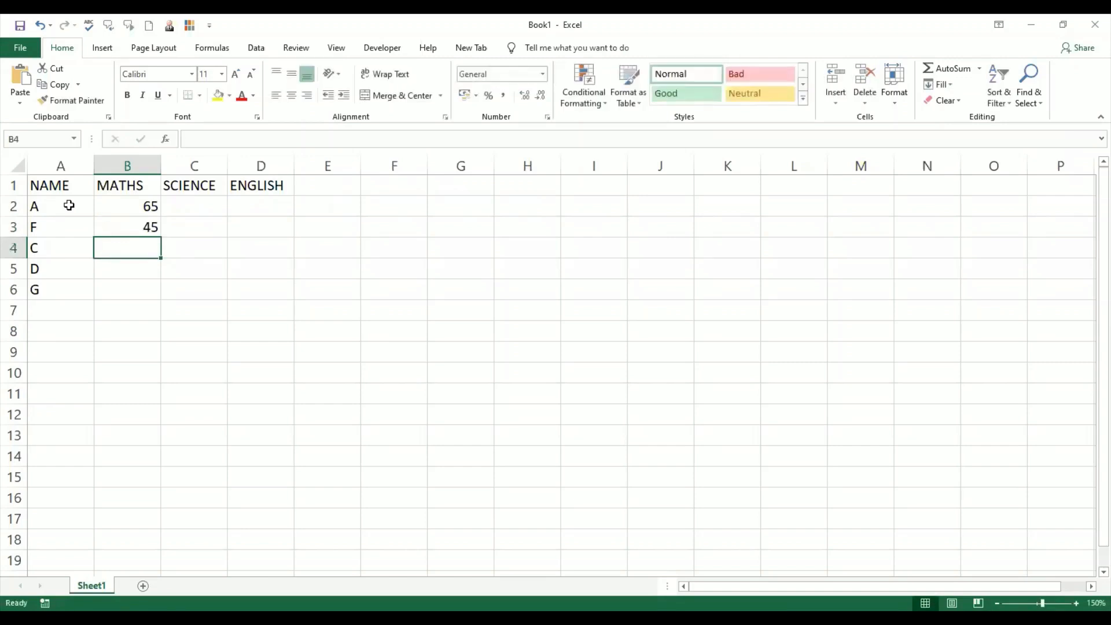
type("78")
key("Return")
type("9")
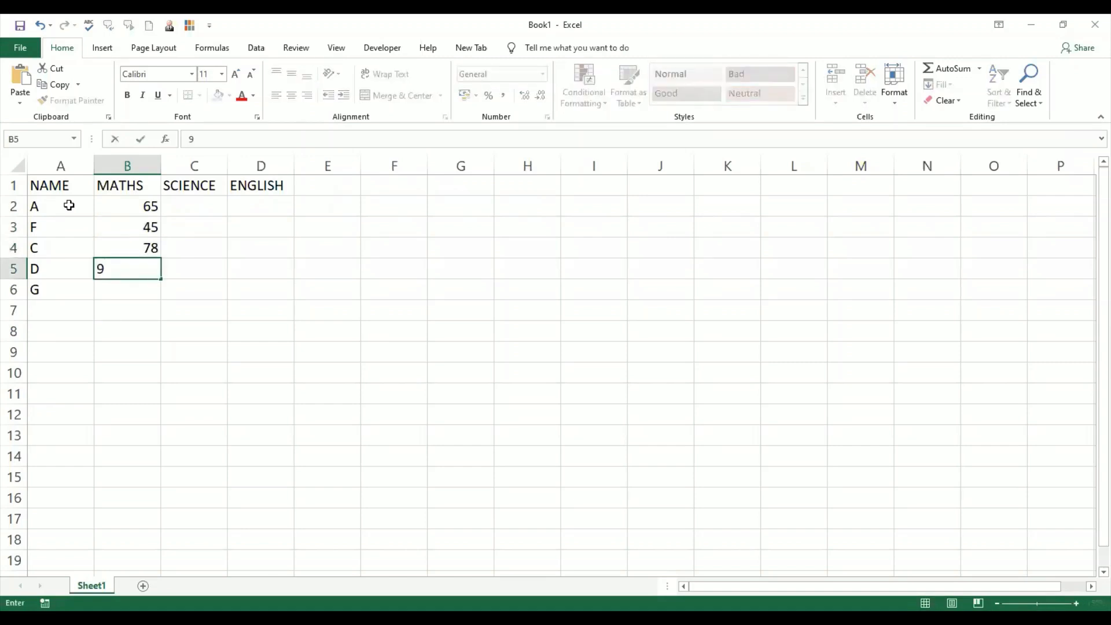
type("2")
key("Return")
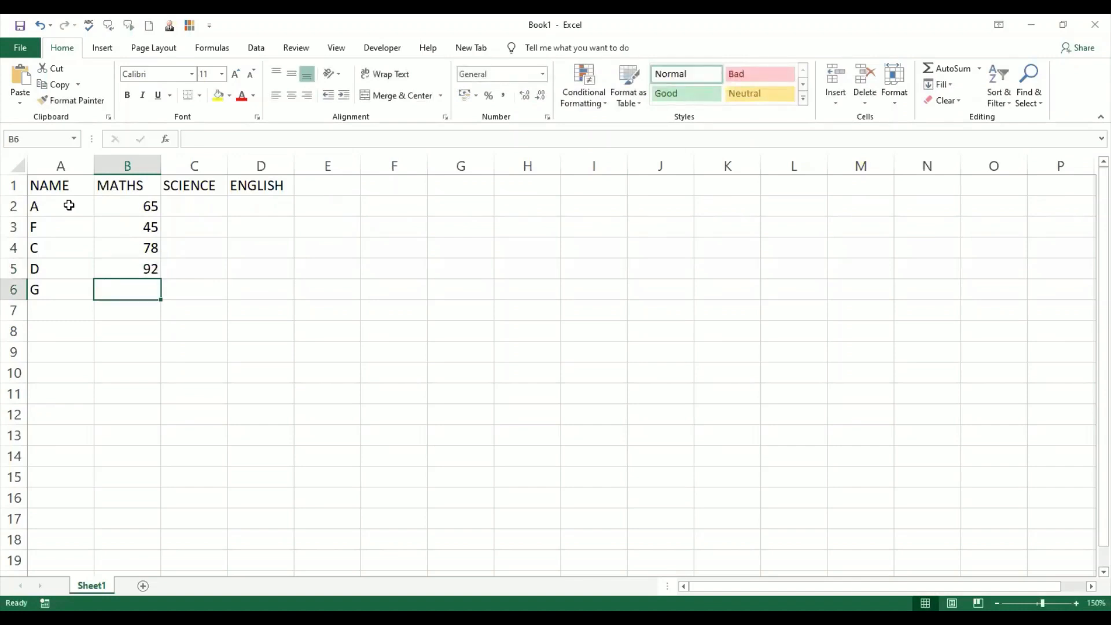
type("85")
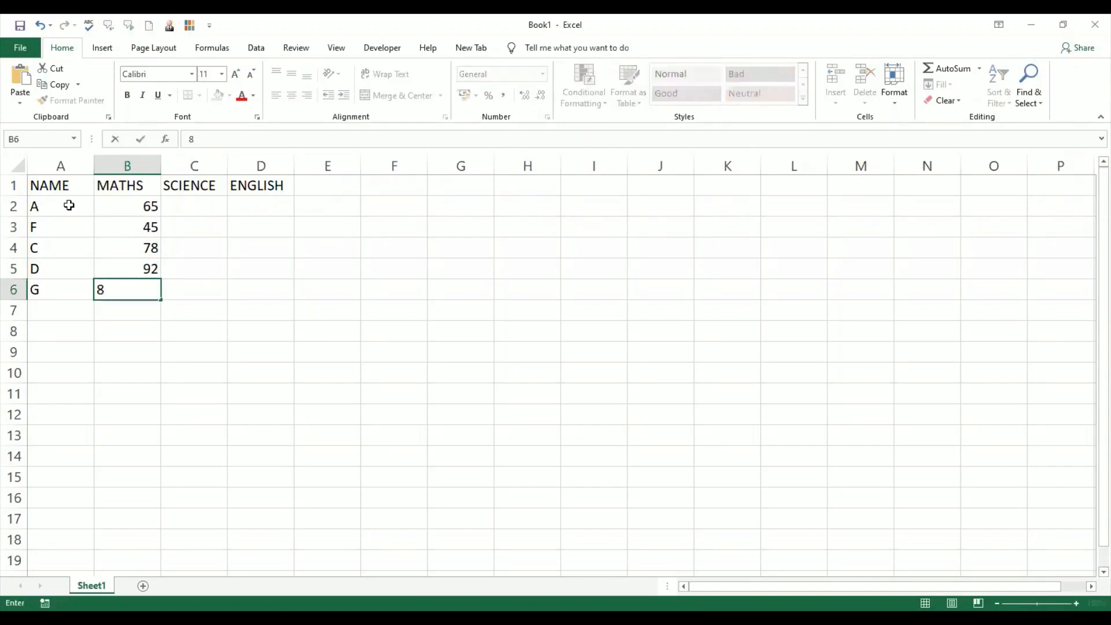
key("Return")
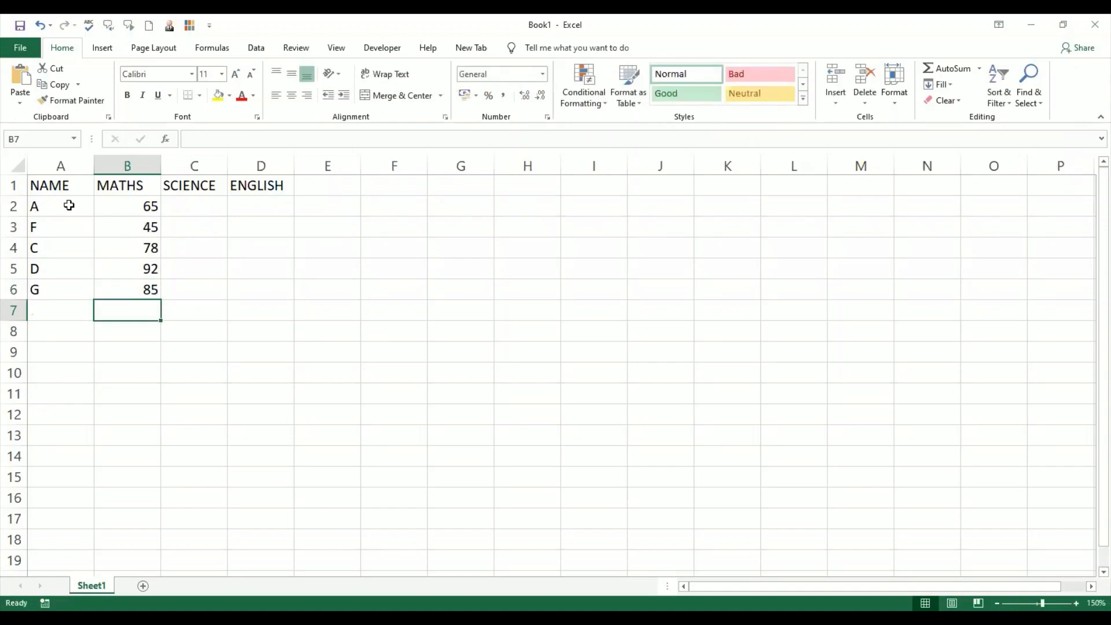
- Enter the SCIENCE marks 37, 65, 45, 87 and 56 down C2 to C6
left_click(206, 212)
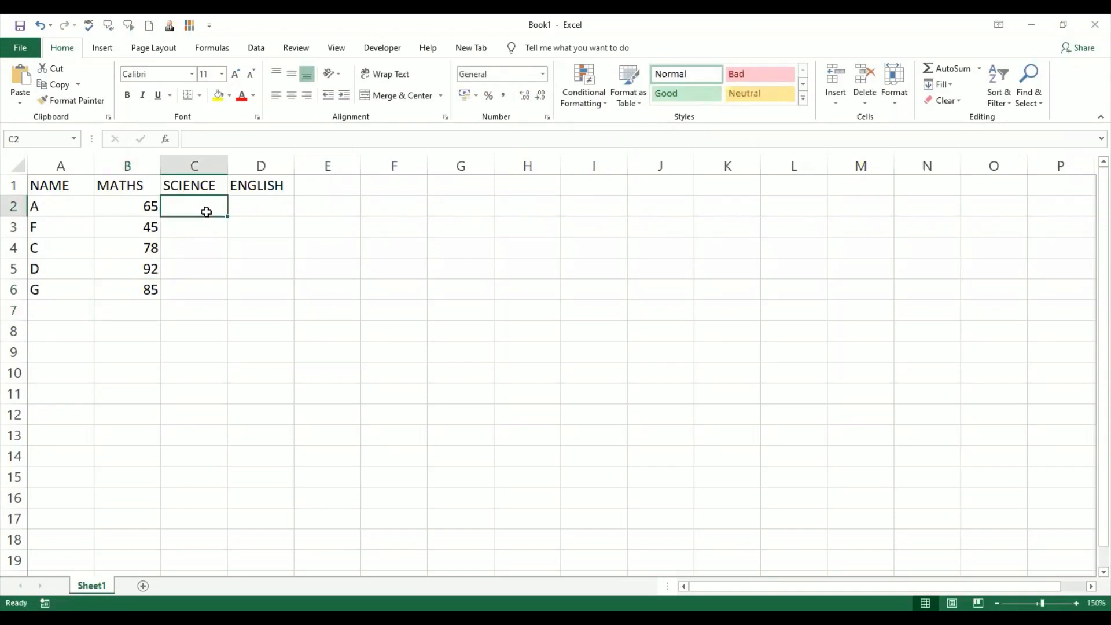
type("37")
key("Return")
type("65")
key("Return")
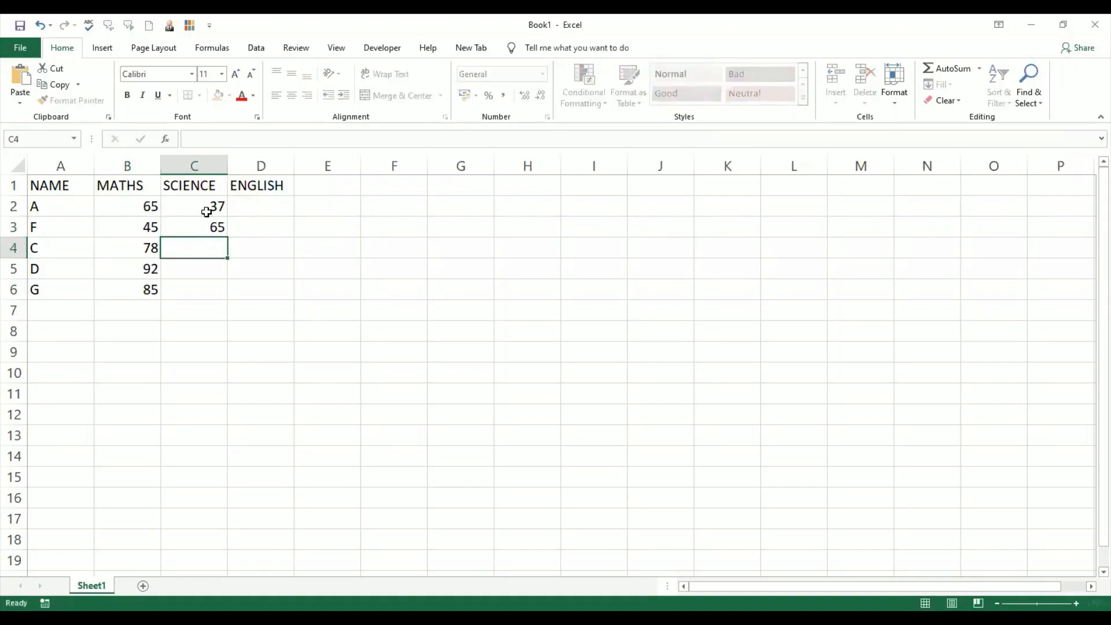
type("45")
key("Return")
type("87")
key("Return")
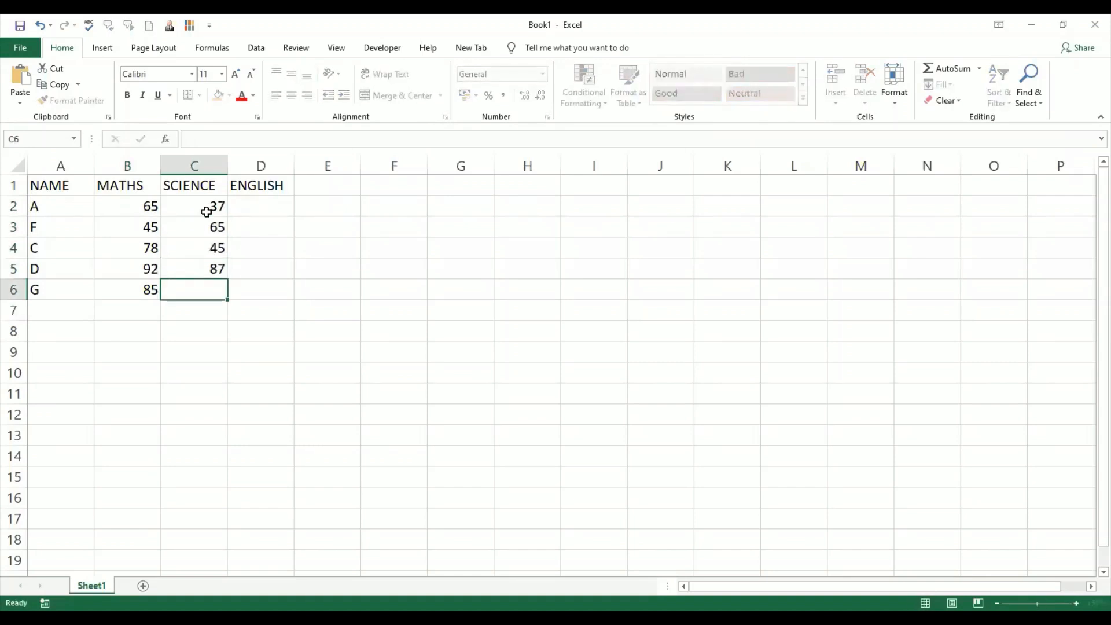
type("56")
key("Return")
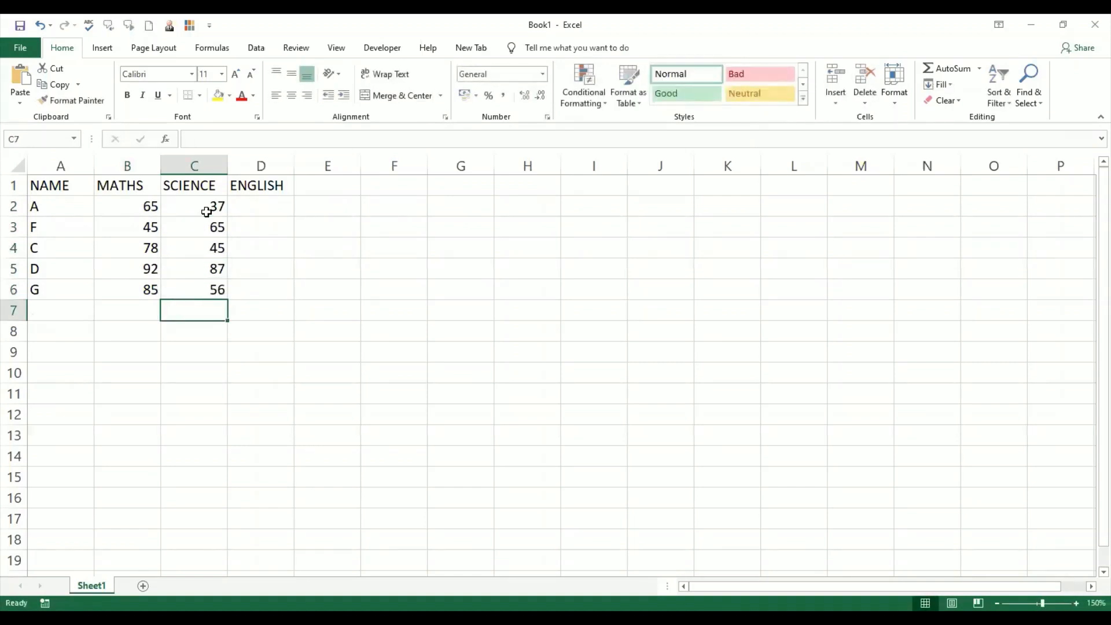
- Enter the ENGLISH marks 45, 65, 87, 82 and 65 down D2 to D6
left_click(269, 206)
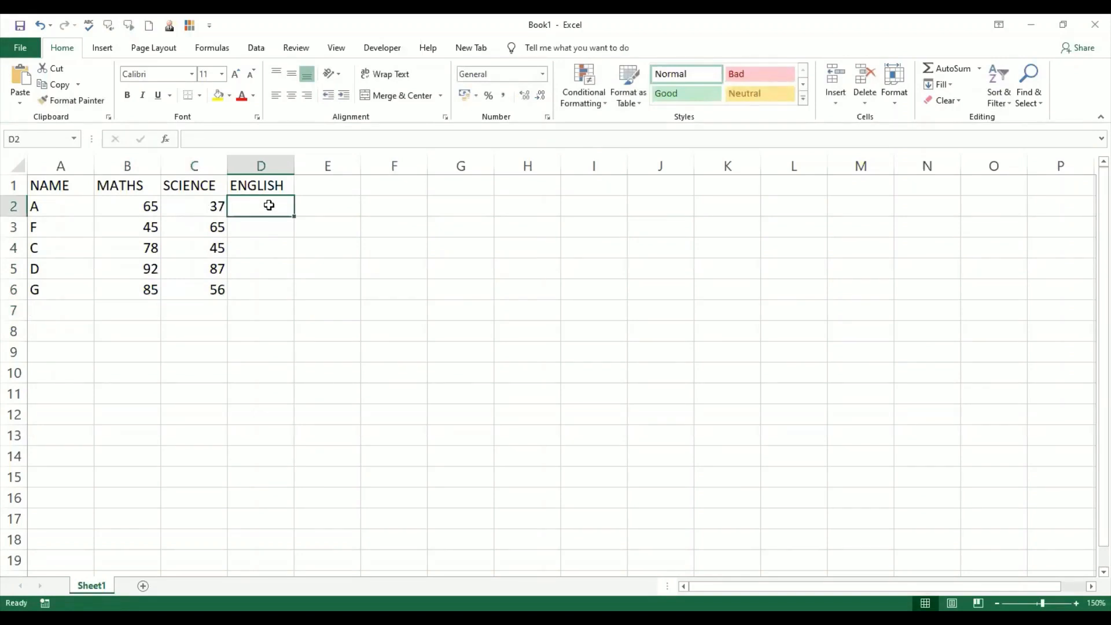
type("45")
key("Return")
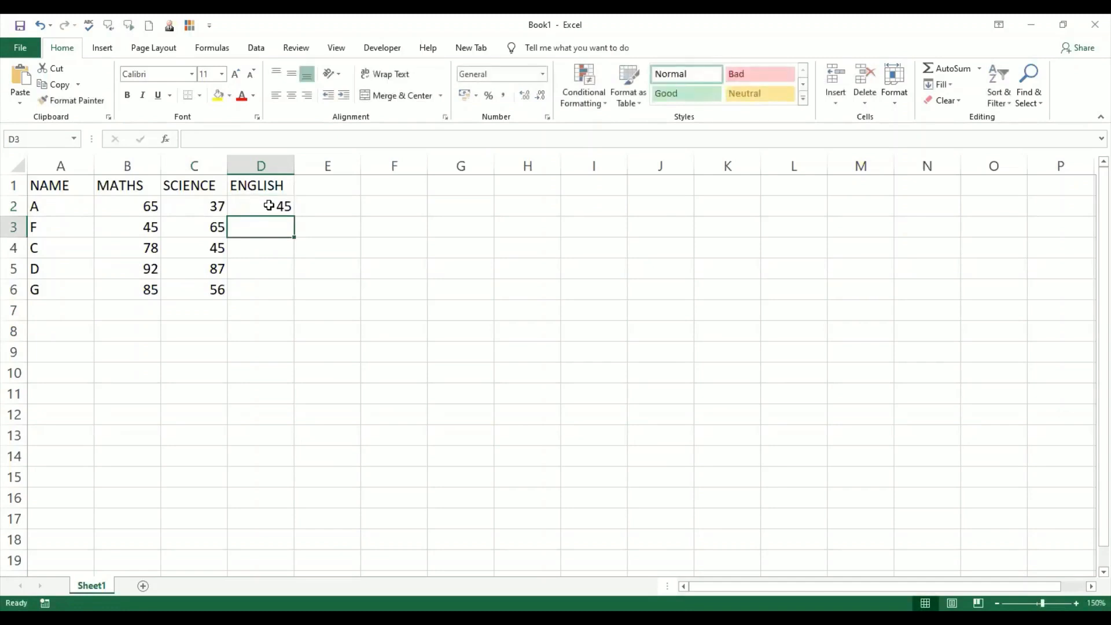
type("65")
key("Return")
type("87")
key("Return")
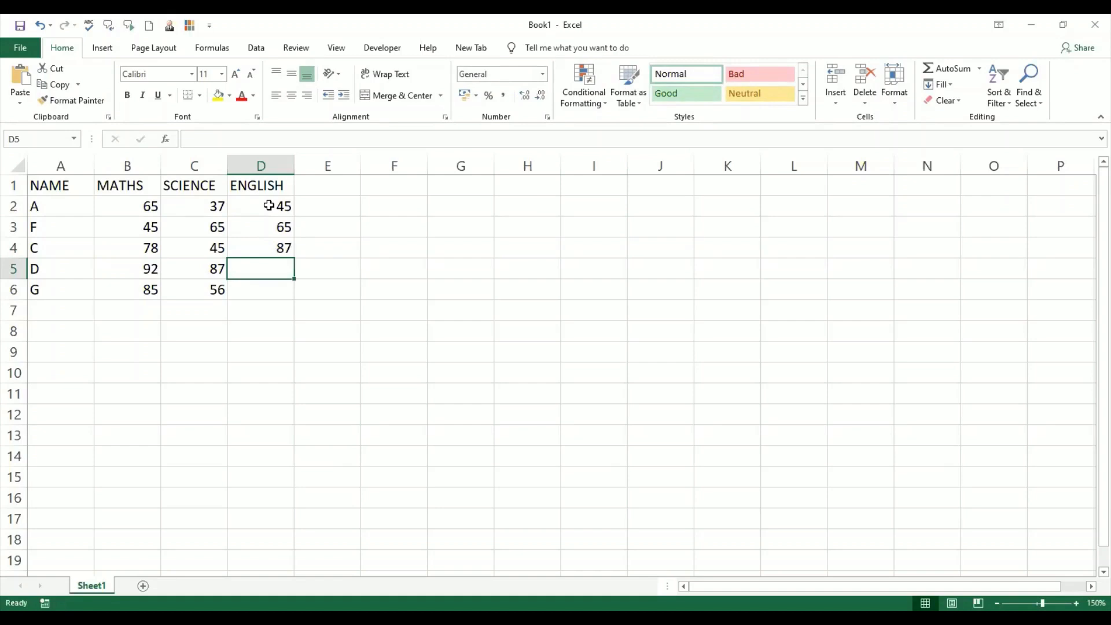
type("82")
key("Return")
type("6")
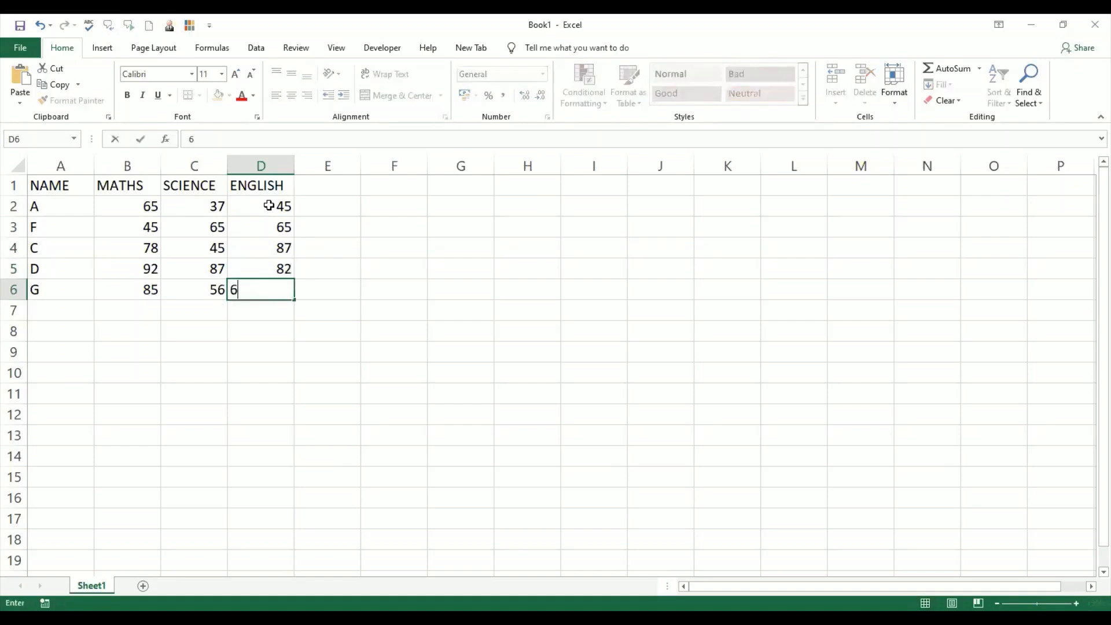
type("5")
key("Return")
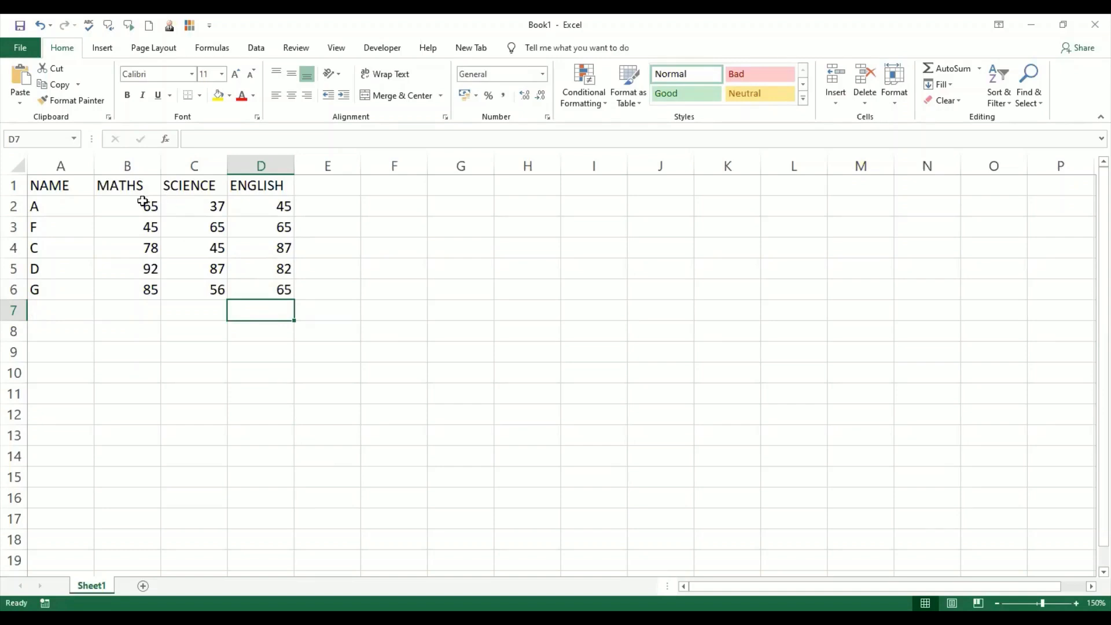
left_click_drag(143, 201, 137, 290)
left_click(129, 228)
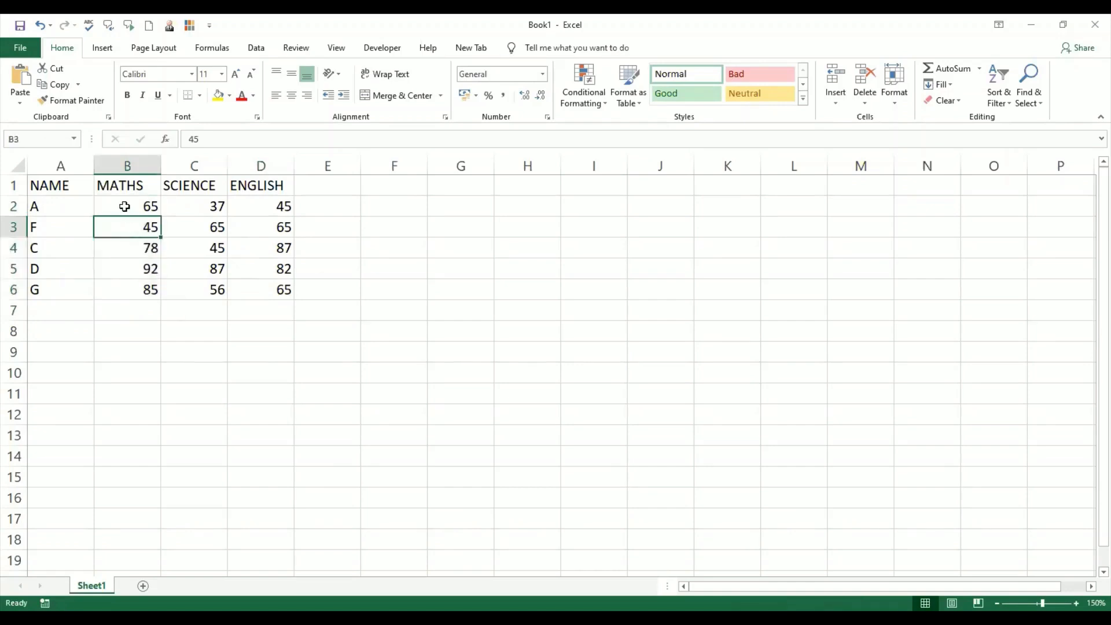
left_click_drag(124, 207, 283, 288)
left_click(179, 290)
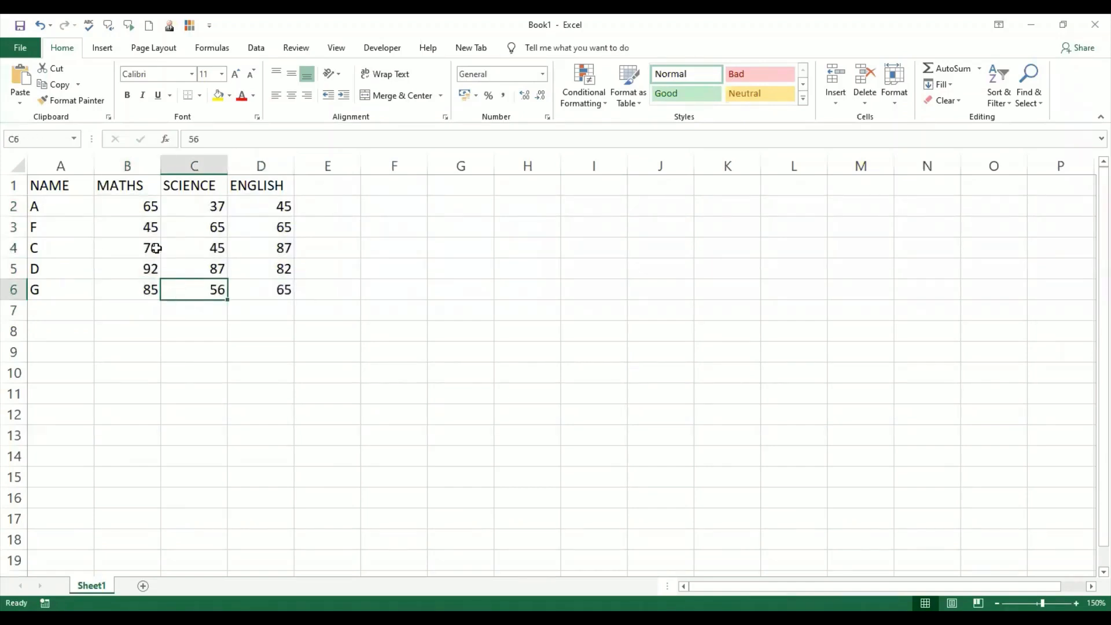
- Apply the 5 Arrows (Colored) icon set conditional formatting to the MATHS marks B2:B6
left_click_drag(149, 206, 148, 287)
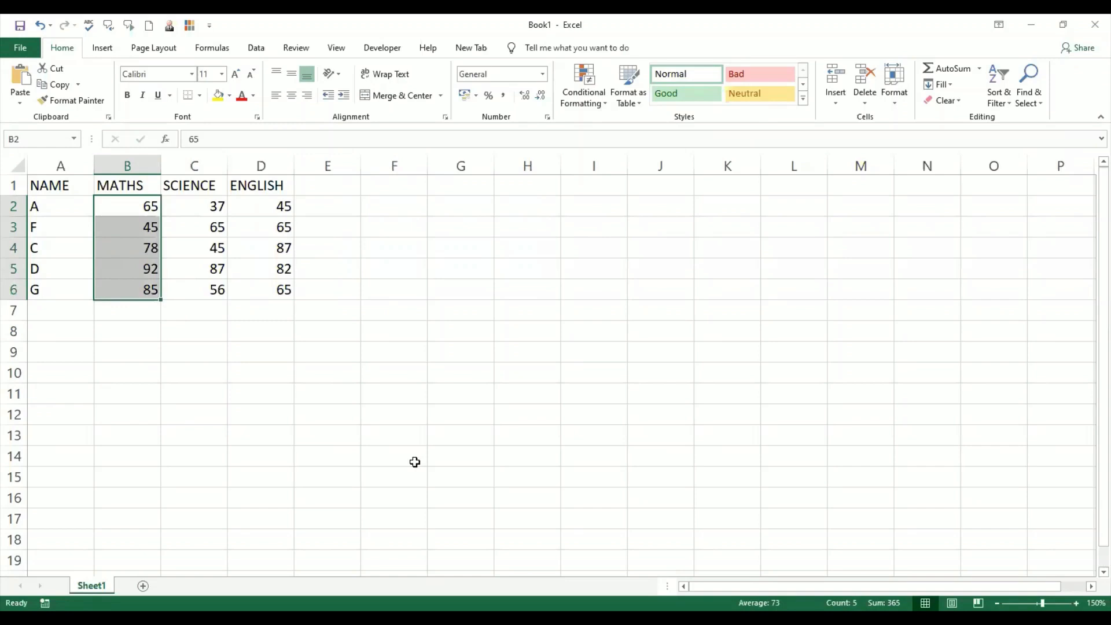
left_click(604, 105)
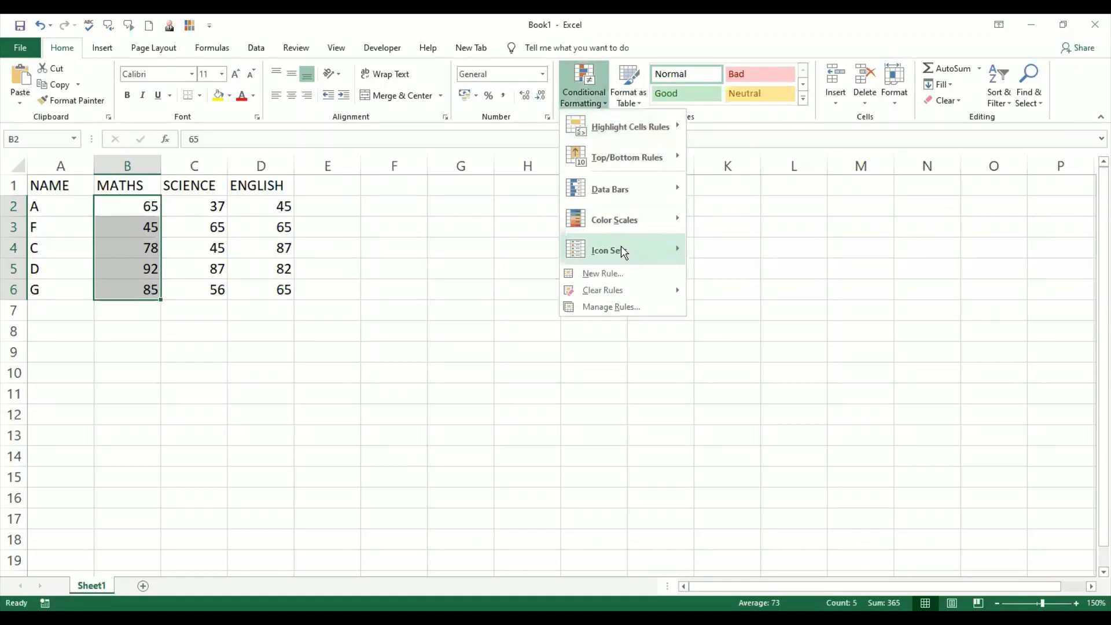
mouse_move(622, 250)
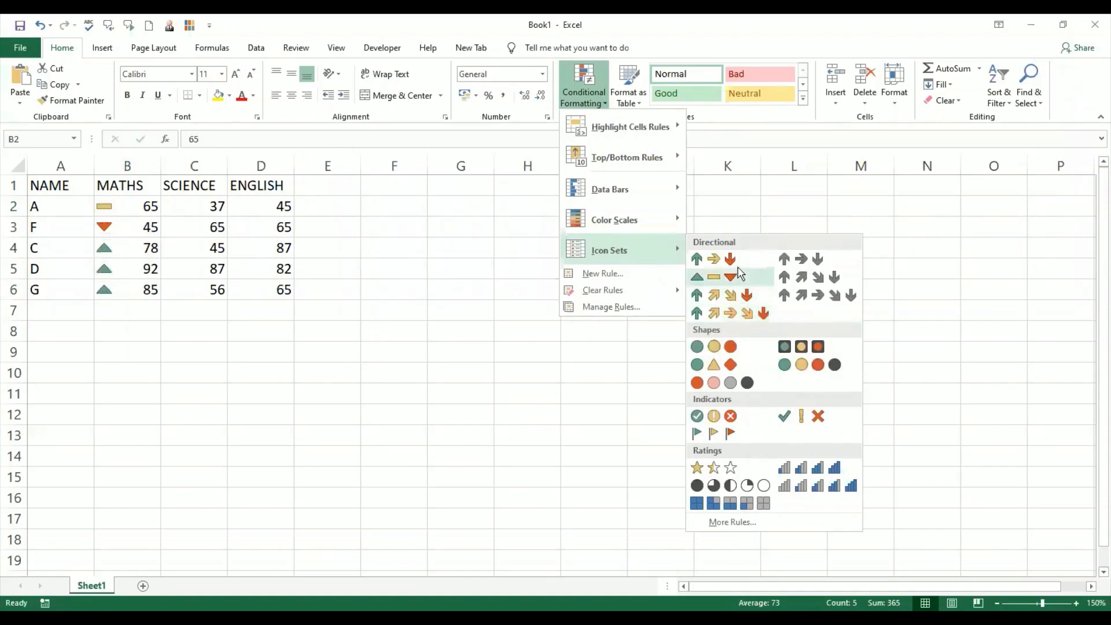
left_click(761, 313)
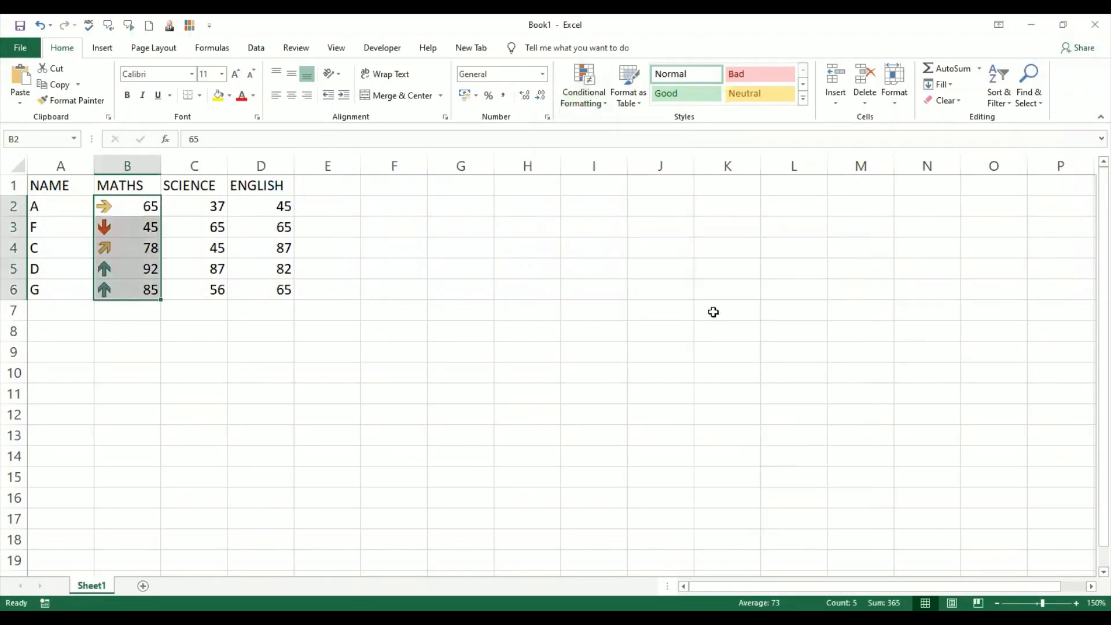
- Apply the 5 Arrows (Colored) icon set conditional formatting to the SCIENCE marks C2:C6
left_click(215, 203)
left_click_drag(214, 204, 216, 290)
left_click(604, 106)
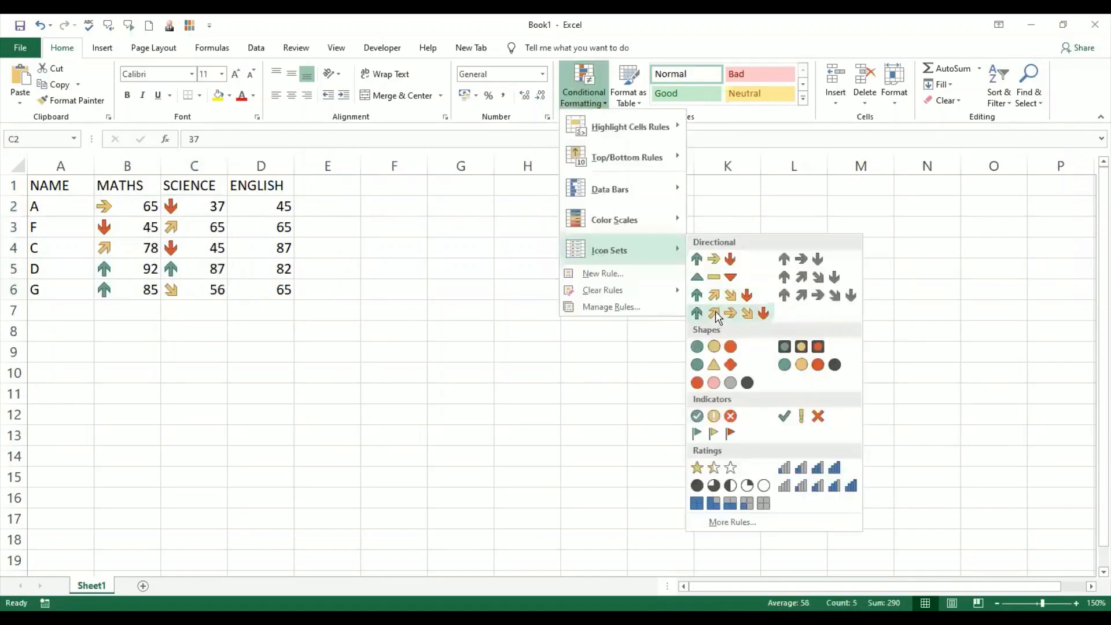
left_click(715, 313)
- Apply the 5 Arrows (Colored) icon set conditional formatting to the ENGLISH marks D2:D6
left_click_drag(272, 201, 281, 290)
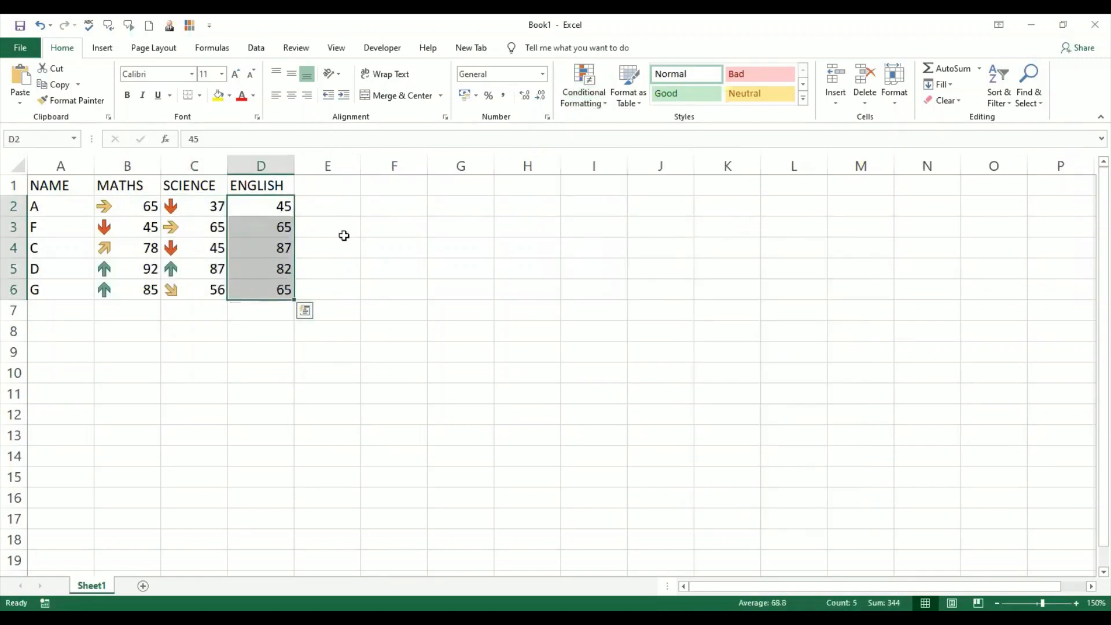
left_click(591, 110)
mouse_move(625, 258)
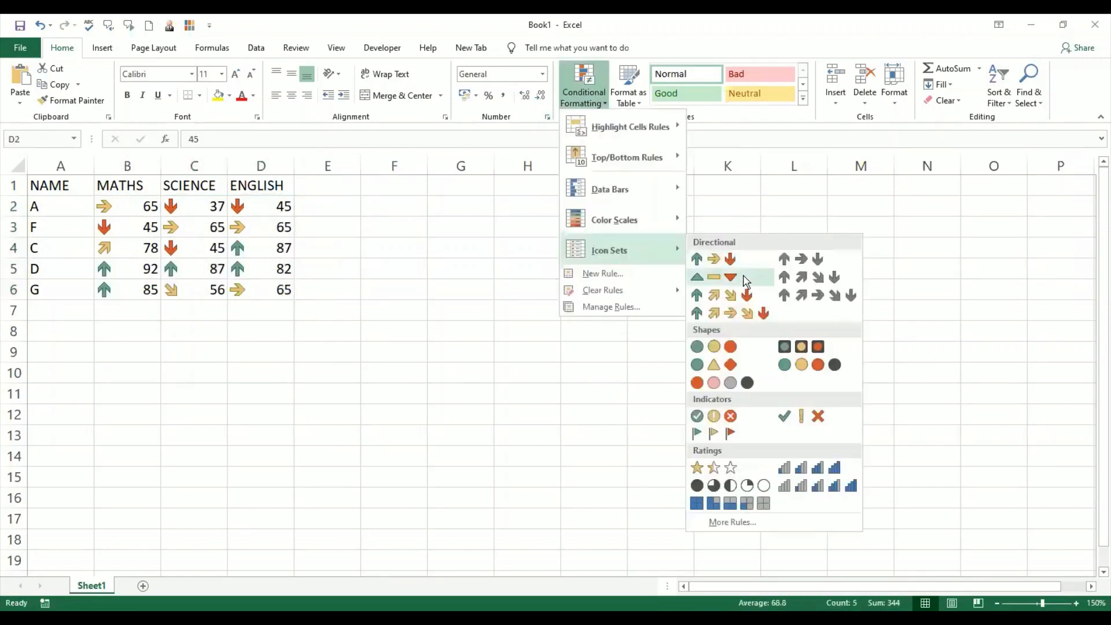
left_click(747, 317)
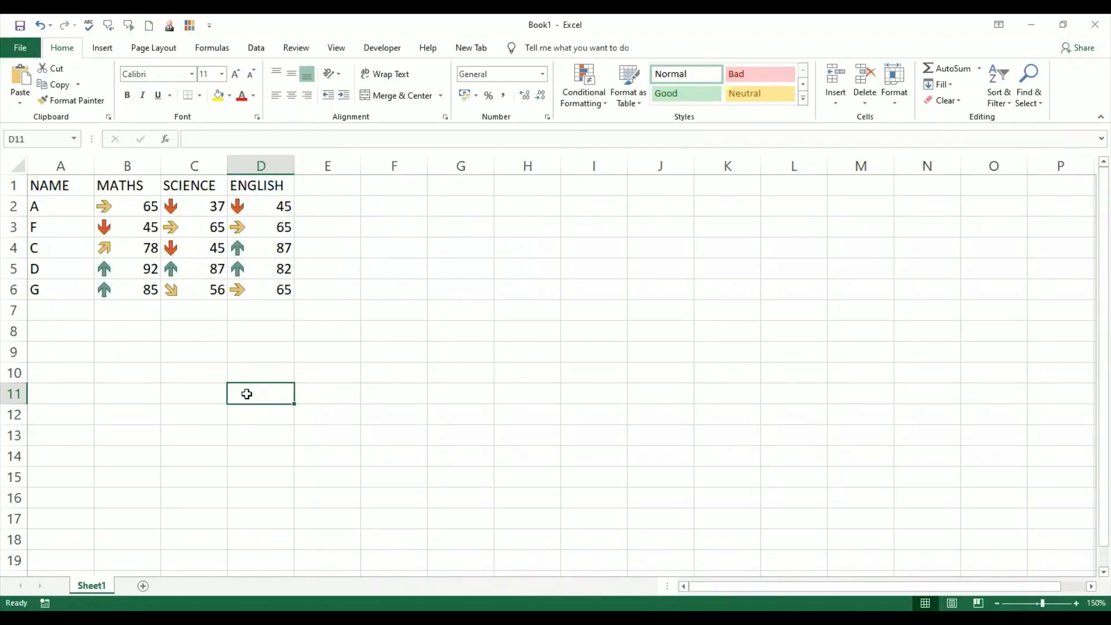
- Examine the arrow icons beside each student's marks across the MATHS, SCIENCE and ENGLISH columns
left_click(75, 207)
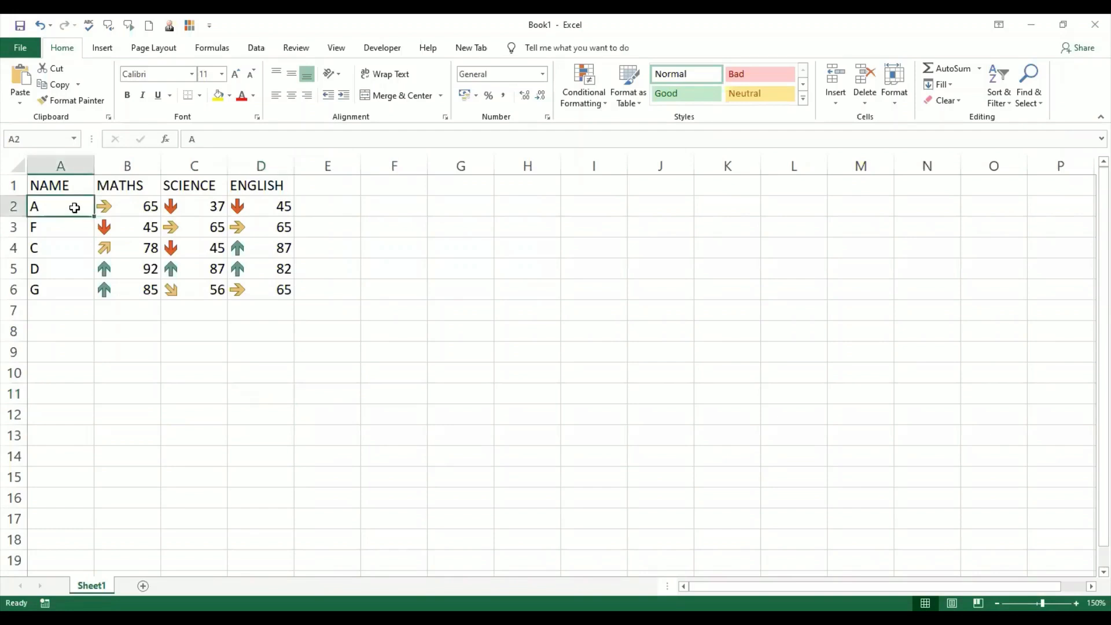
left_click(147, 209)
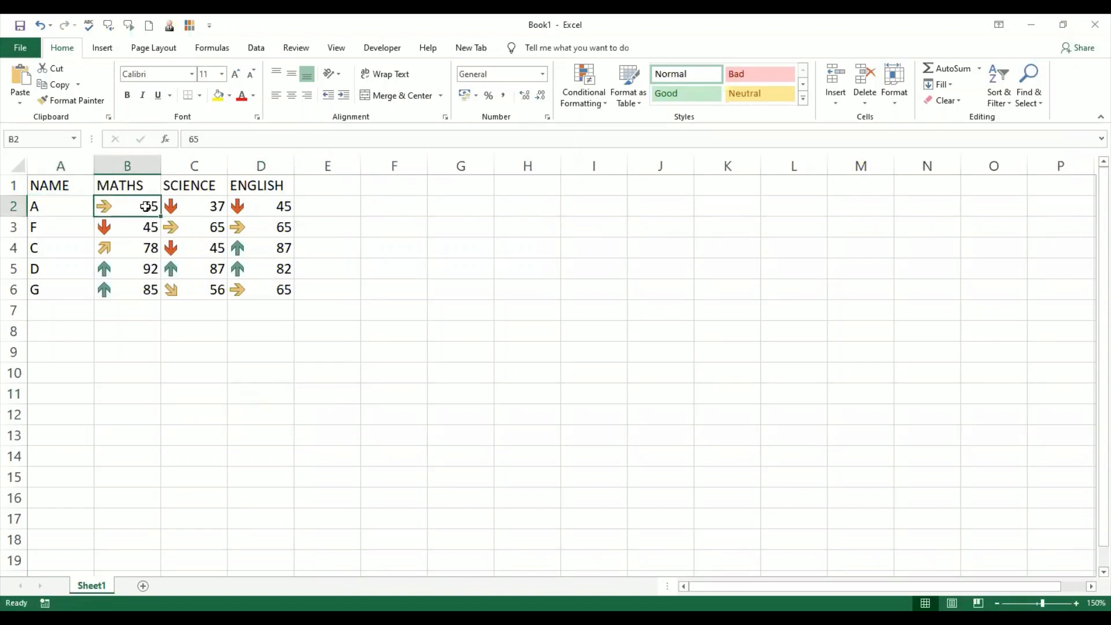
left_click(197, 207)
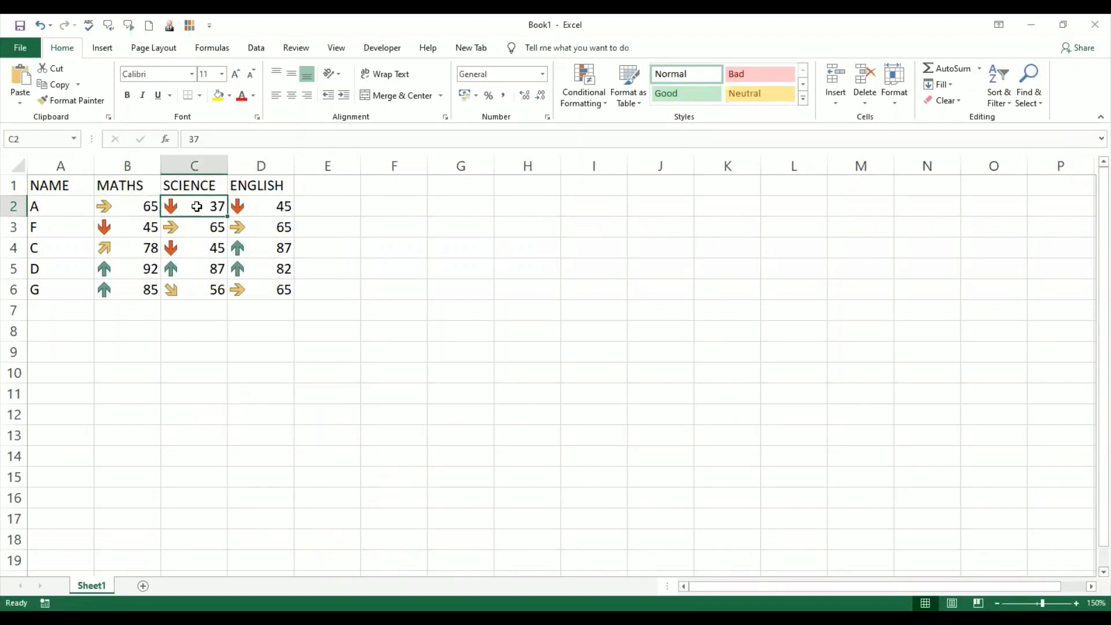
left_click(278, 207)
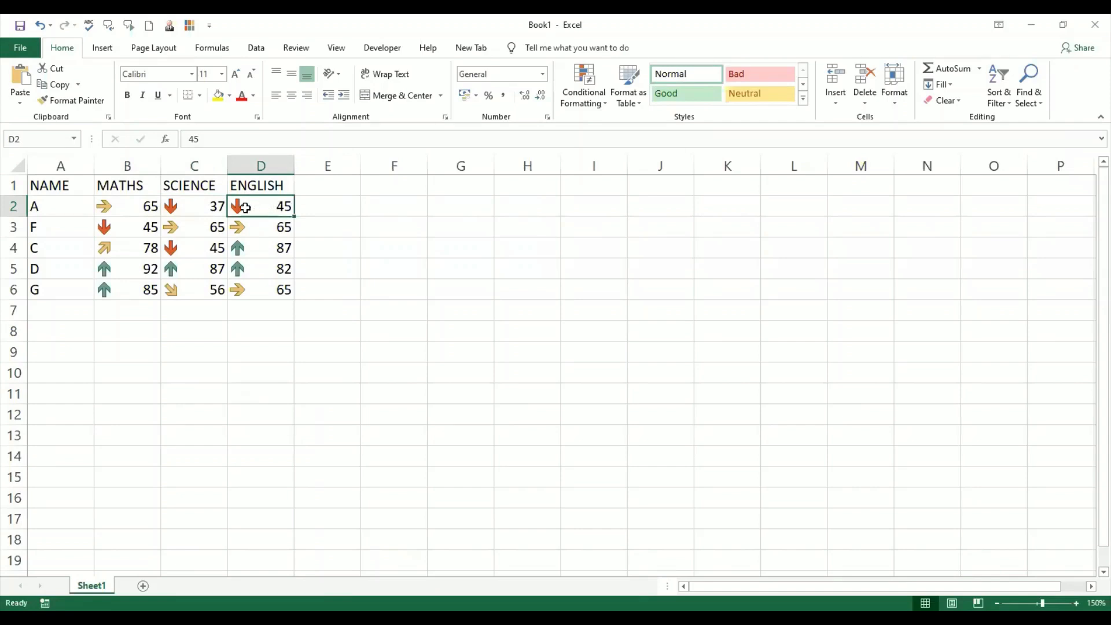
left_click(204, 207)
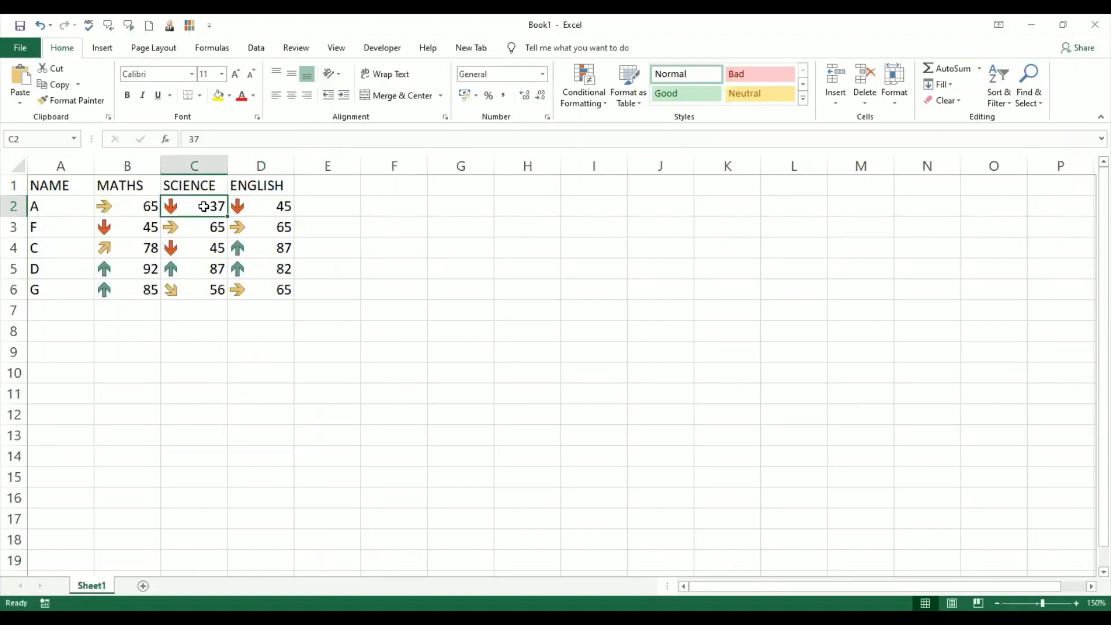
- Inspect individual marks and their arrow icons cell by cell in the MATHS, SCIENCE and ENGLISH columns
left_click(68, 204)
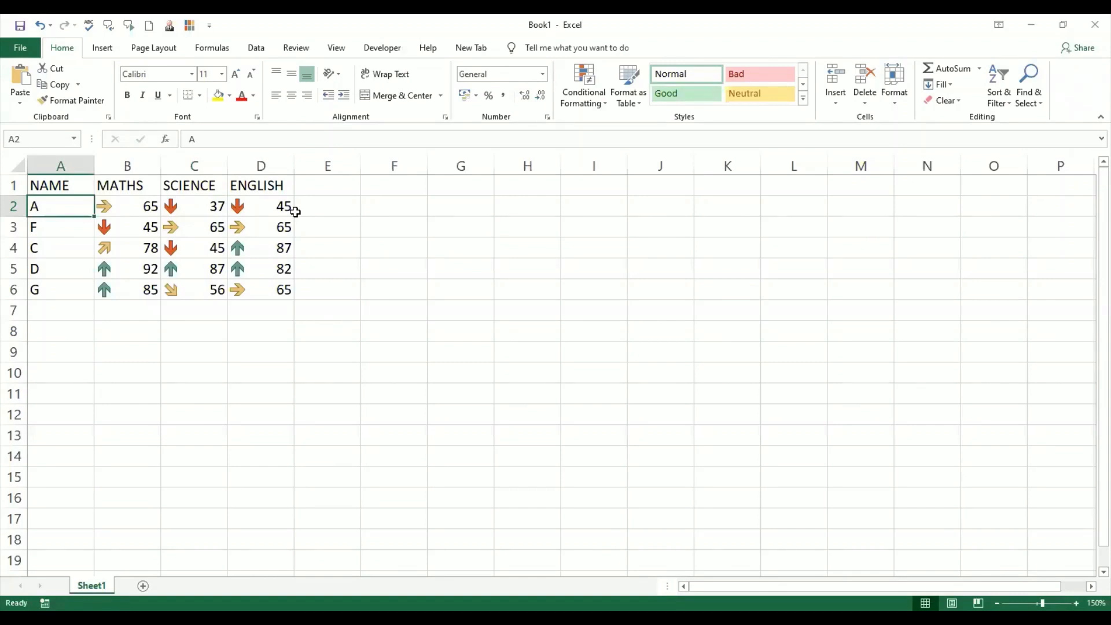
left_click(148, 206)
left_click(194, 210)
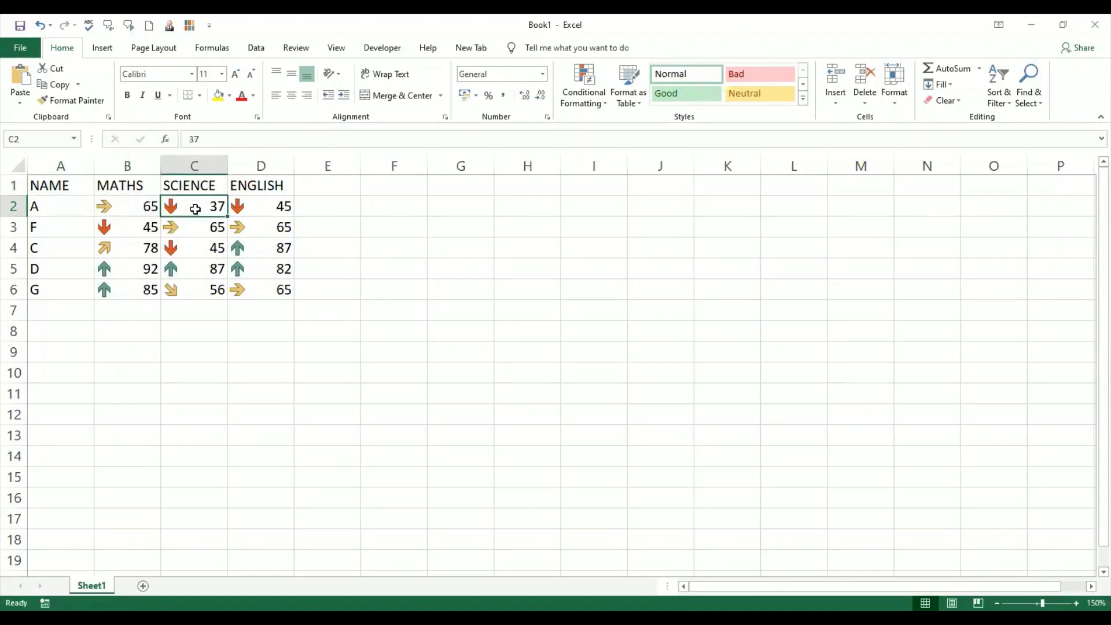
left_click(128, 228)
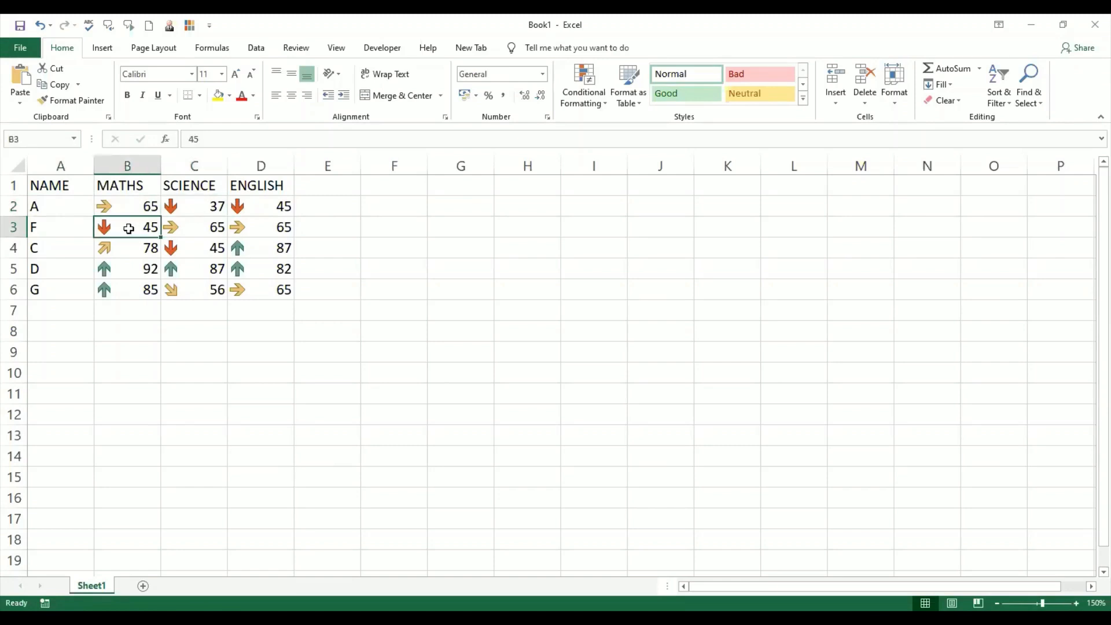
left_click(192, 236)
left_click(262, 232)
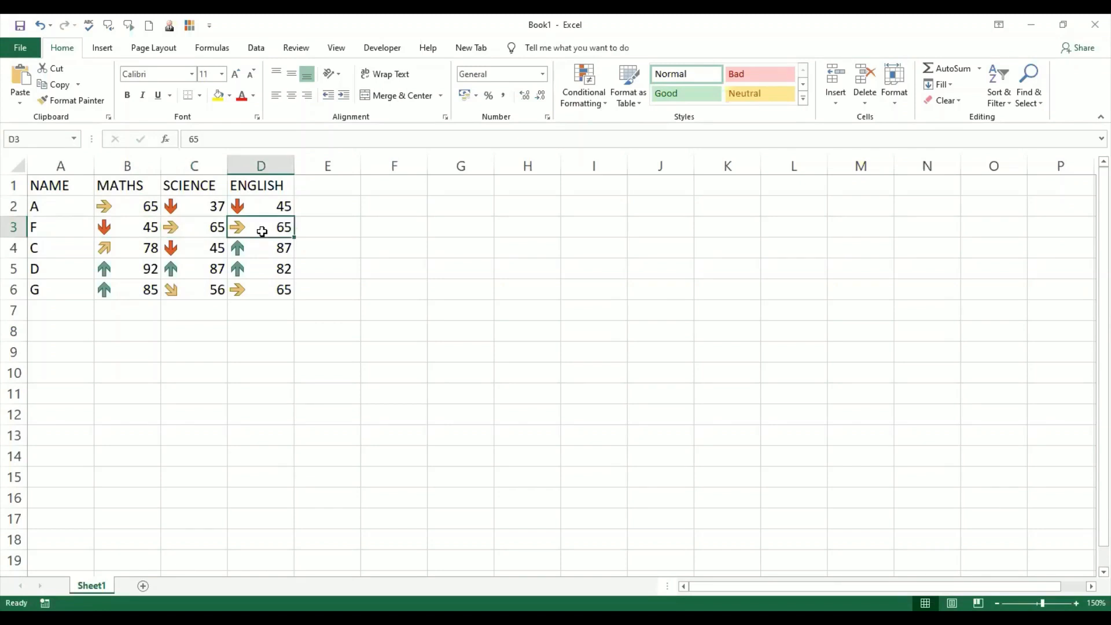
left_click(135, 251)
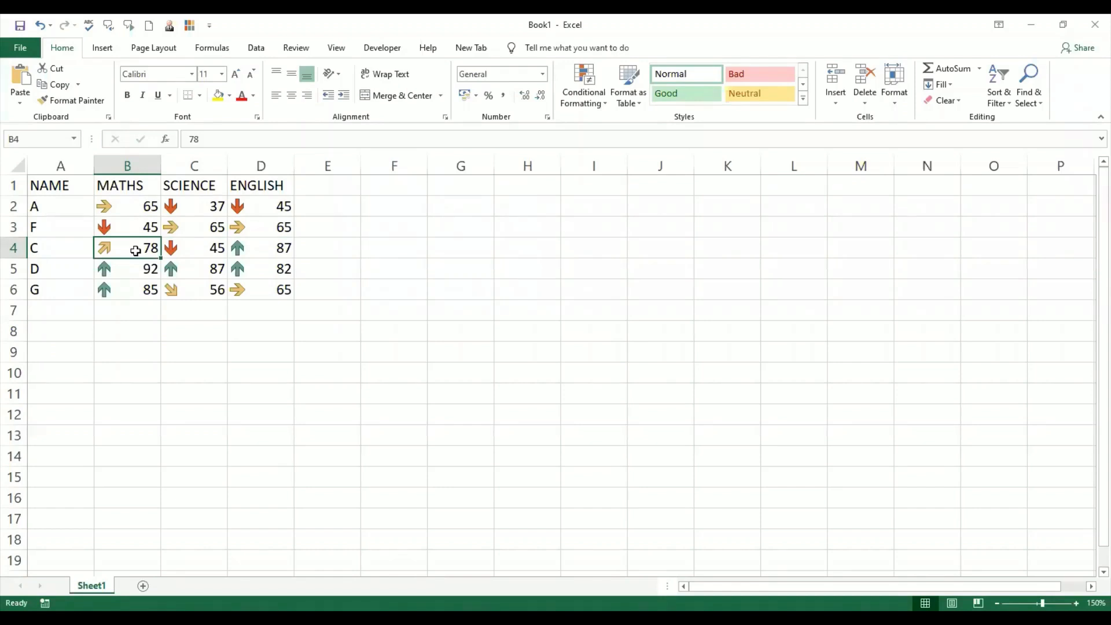
left_click(129, 267)
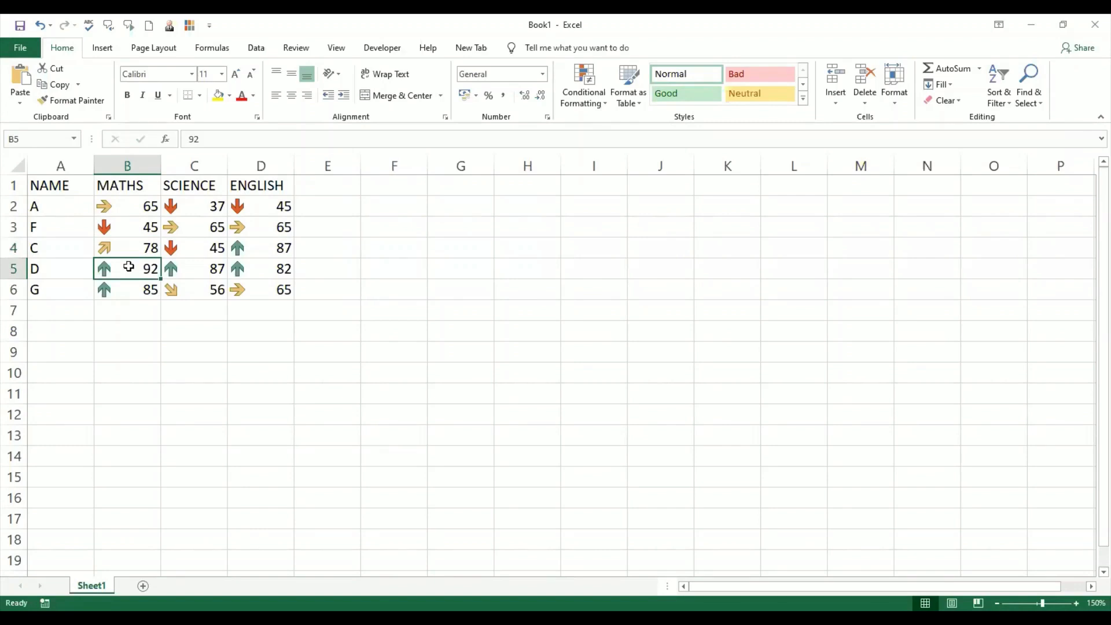
left_click(189, 230)
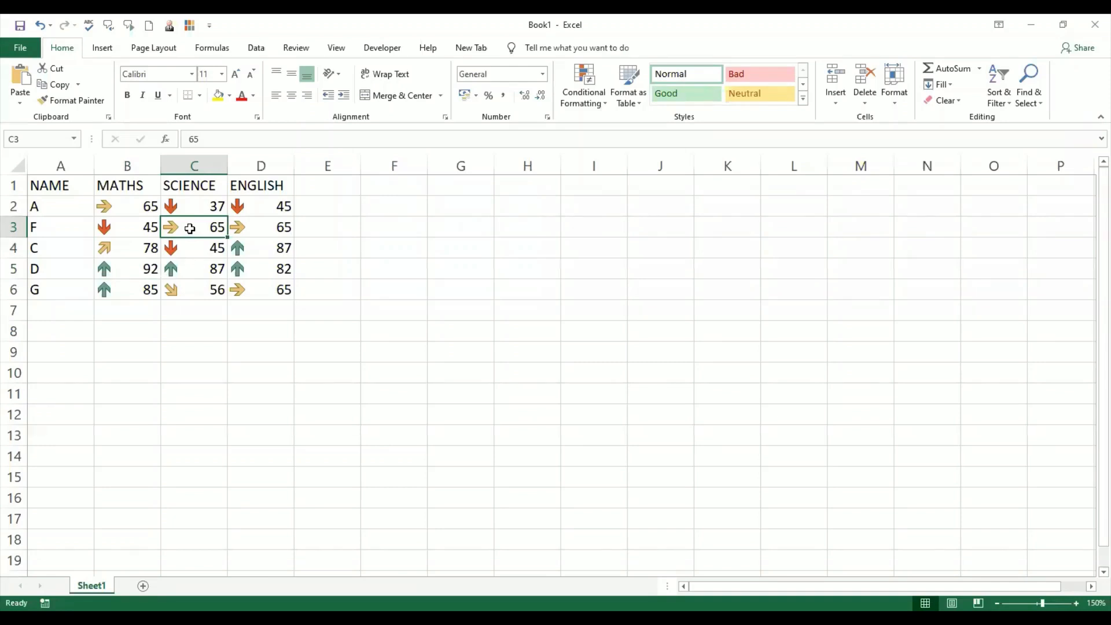
left_click(131, 248)
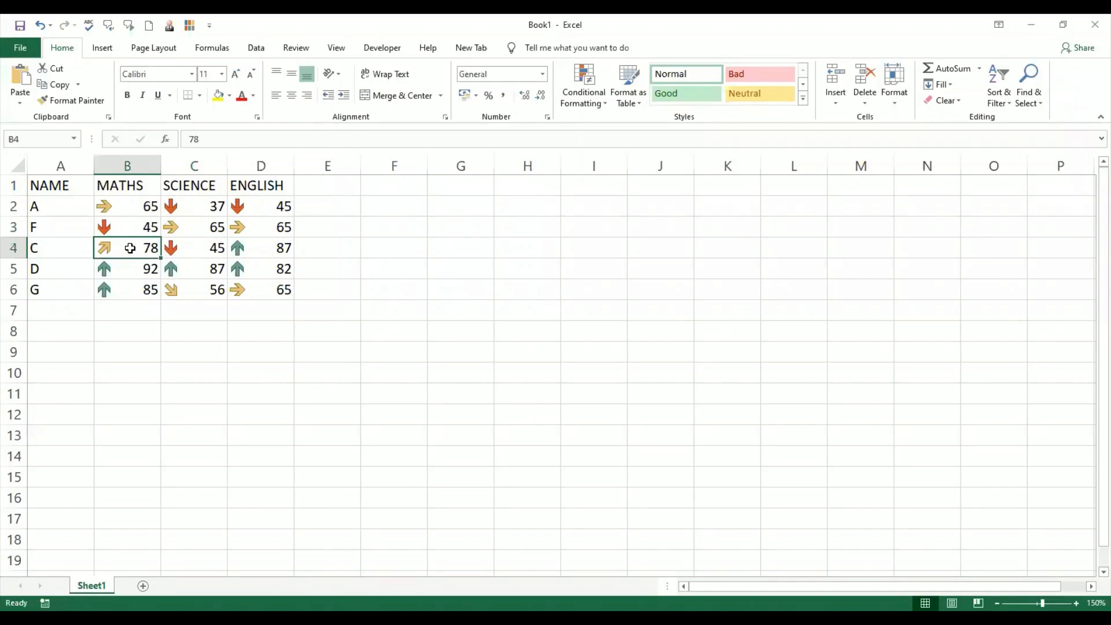
left_click(196, 289)
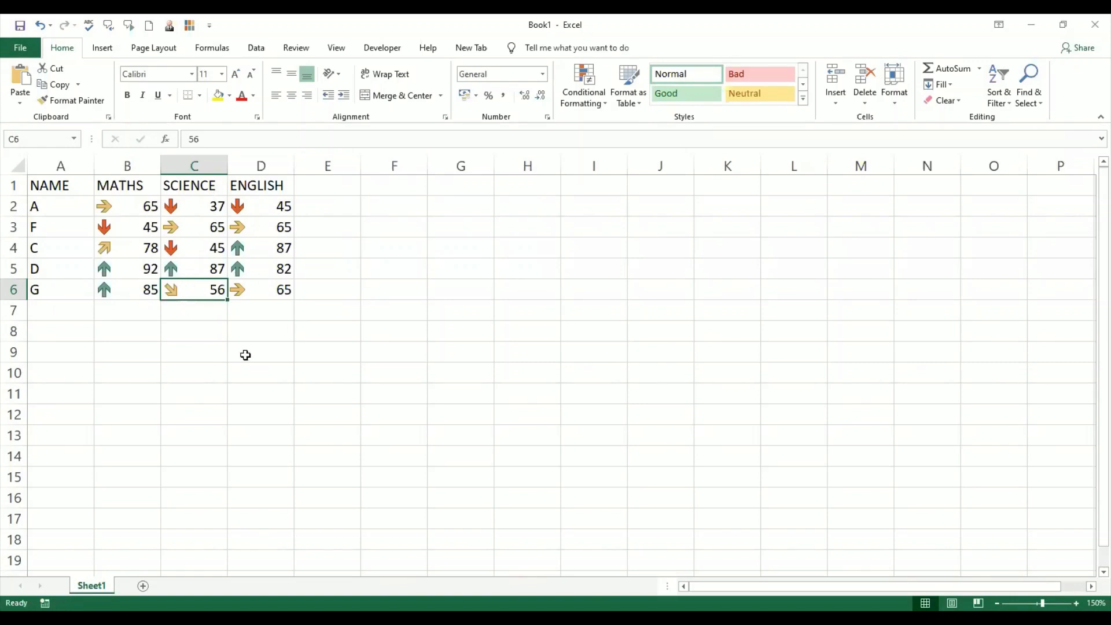
left_click(208, 227)
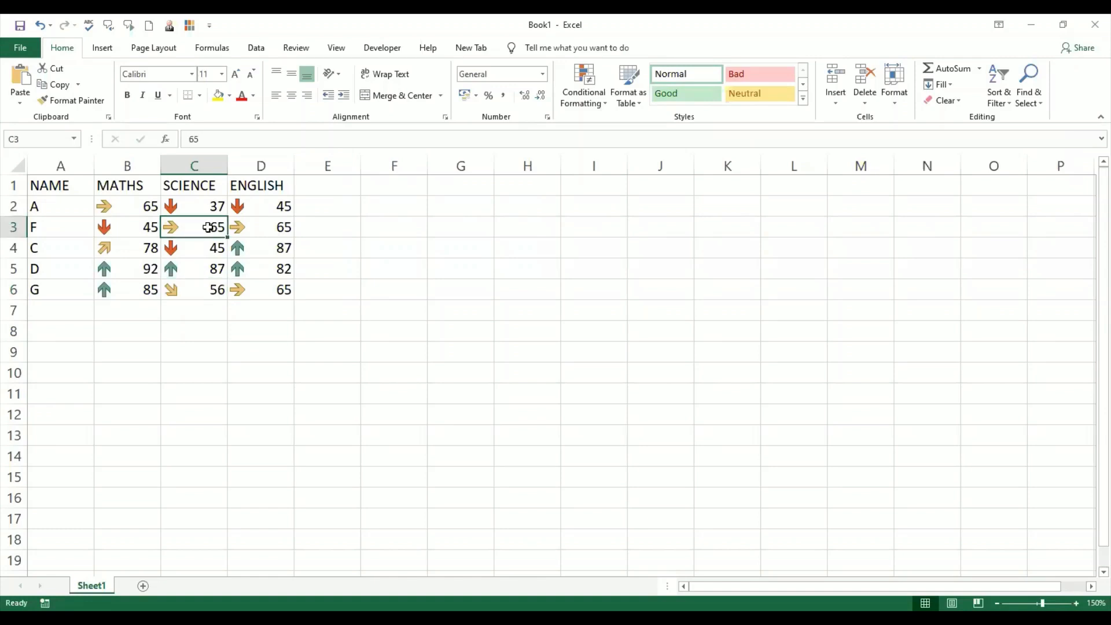
left_click(198, 291)
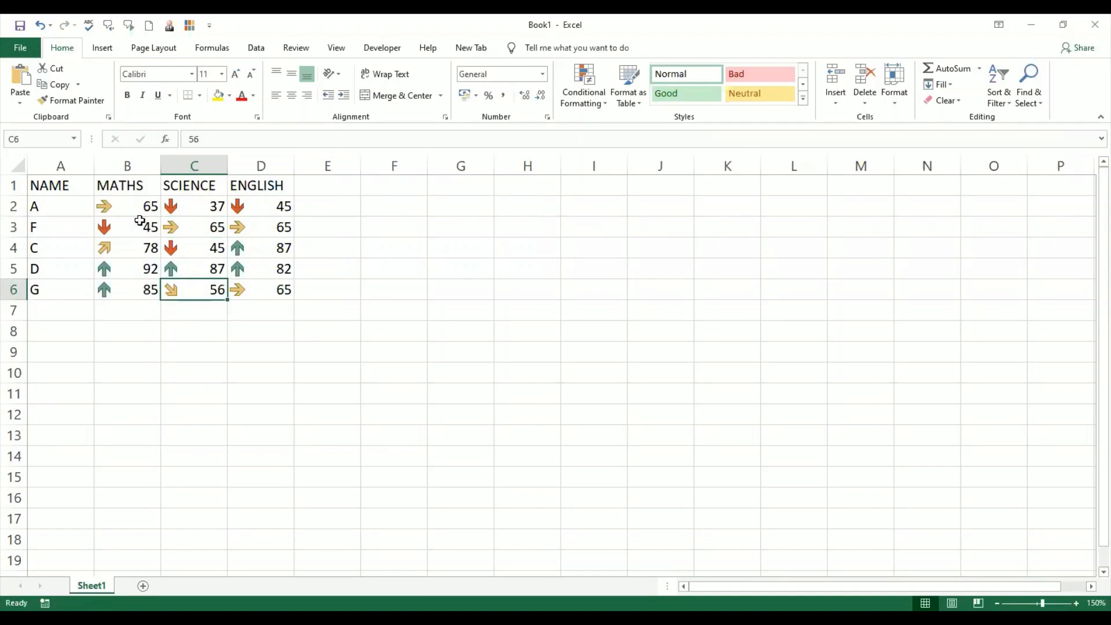
- Edit the ENGLISH icon-set rule for B2:D6's marks, changing all four threshold types to Number
left_click_drag(124, 207, 266, 281)
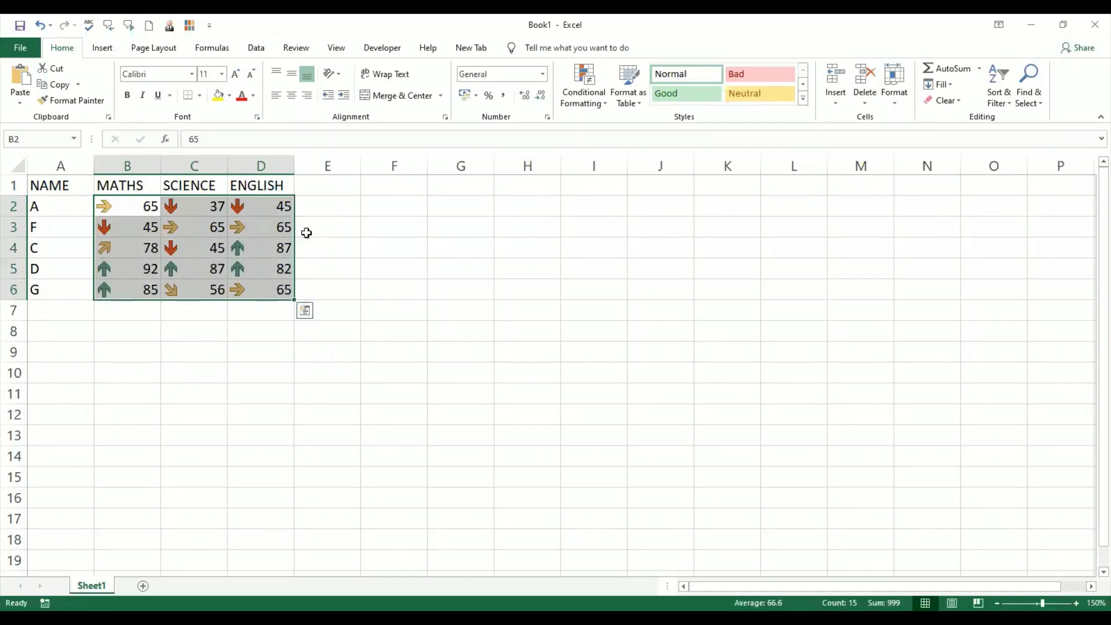
left_click(603, 108)
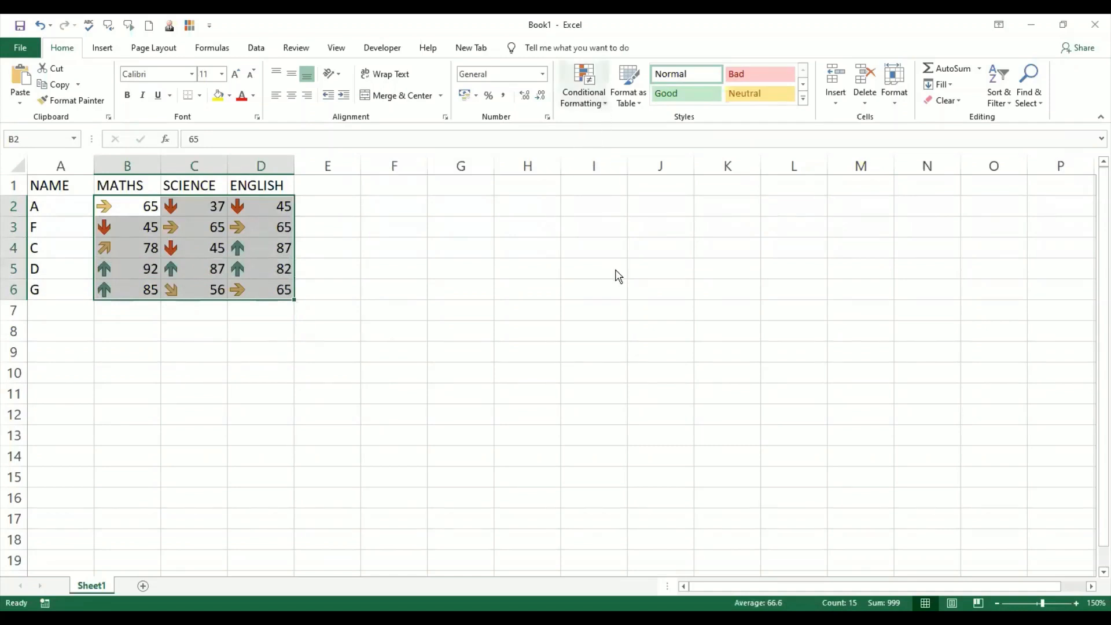
left_click(619, 307)
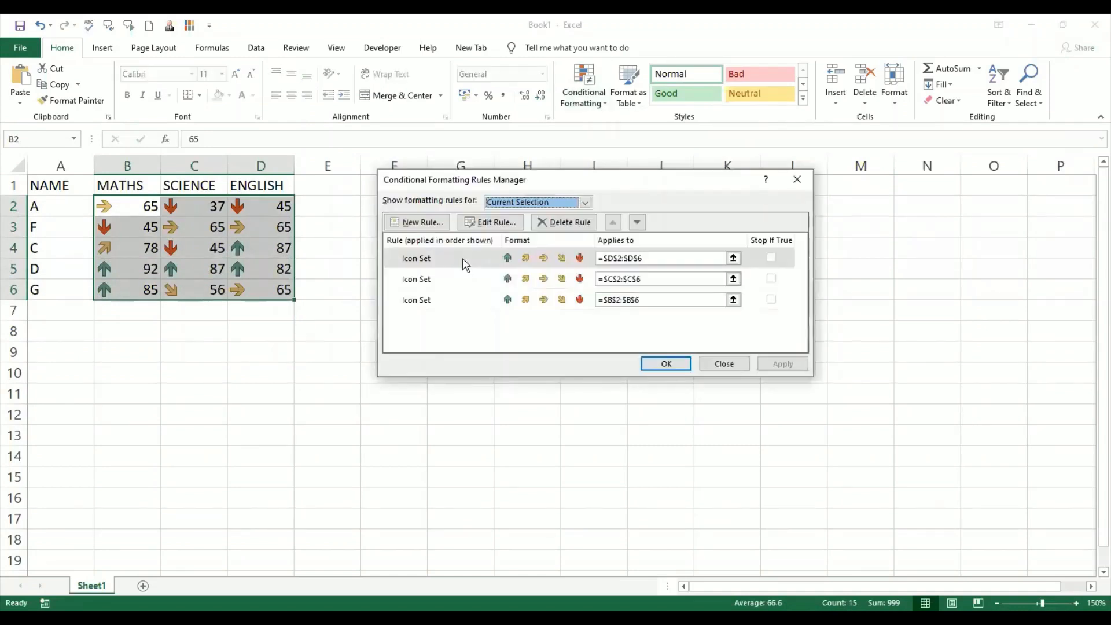
left_click(478, 259)
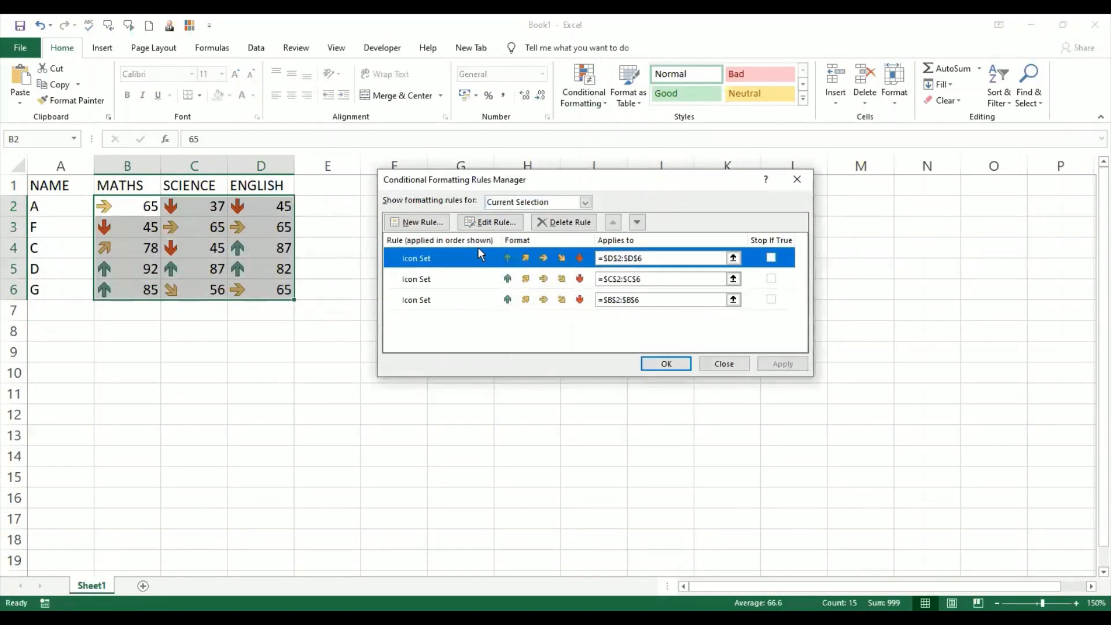
left_click(494, 223)
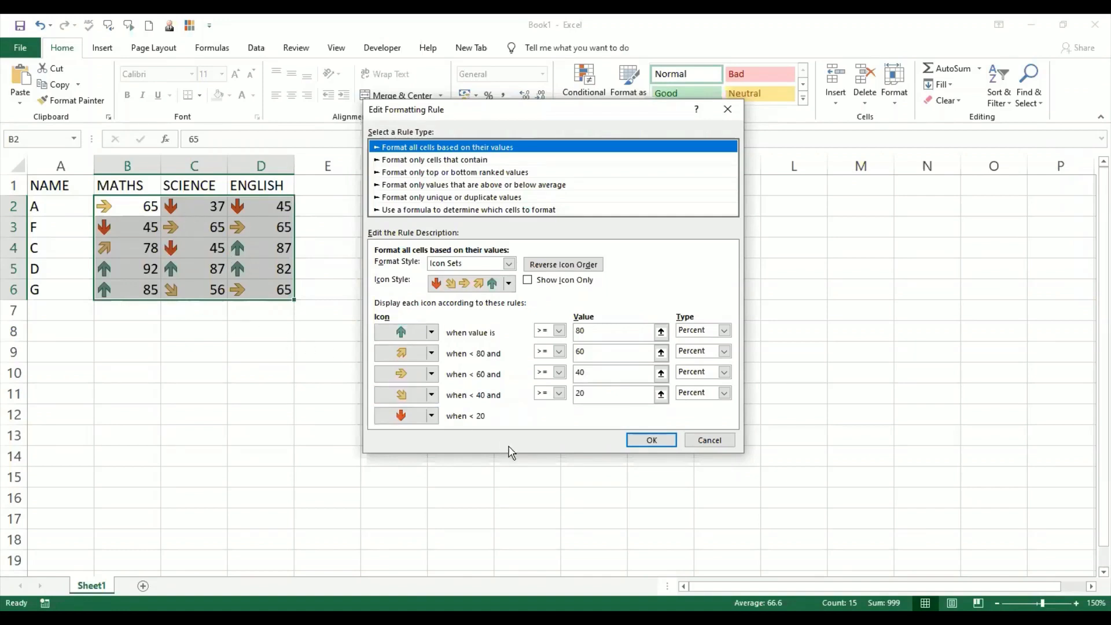
left_click(725, 330)
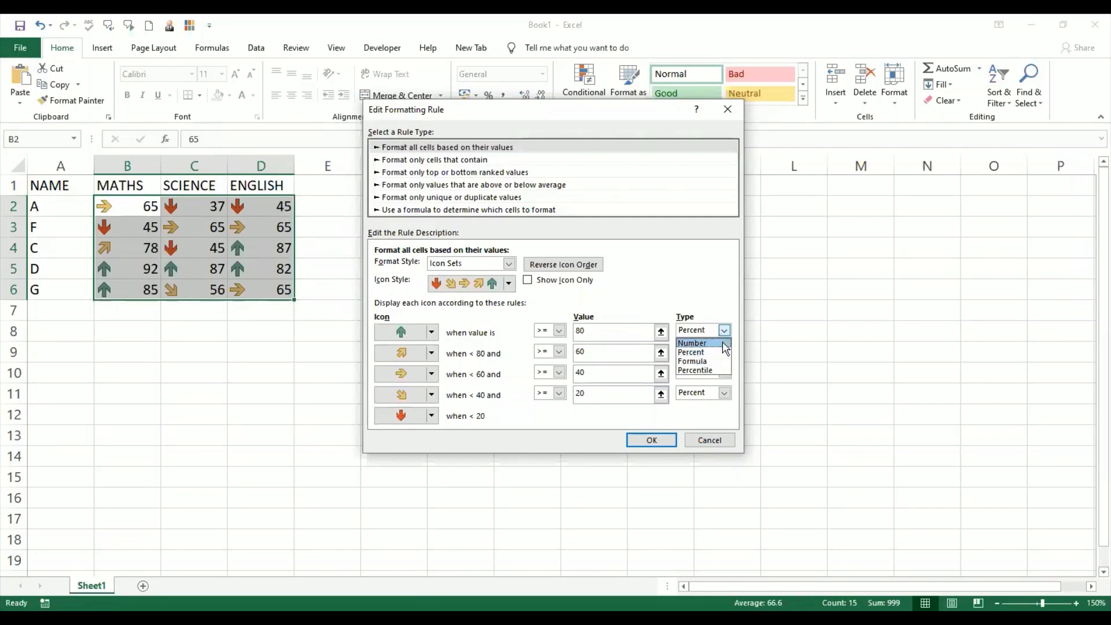
left_click(693, 343)
left_click(724, 351)
left_click(720, 365)
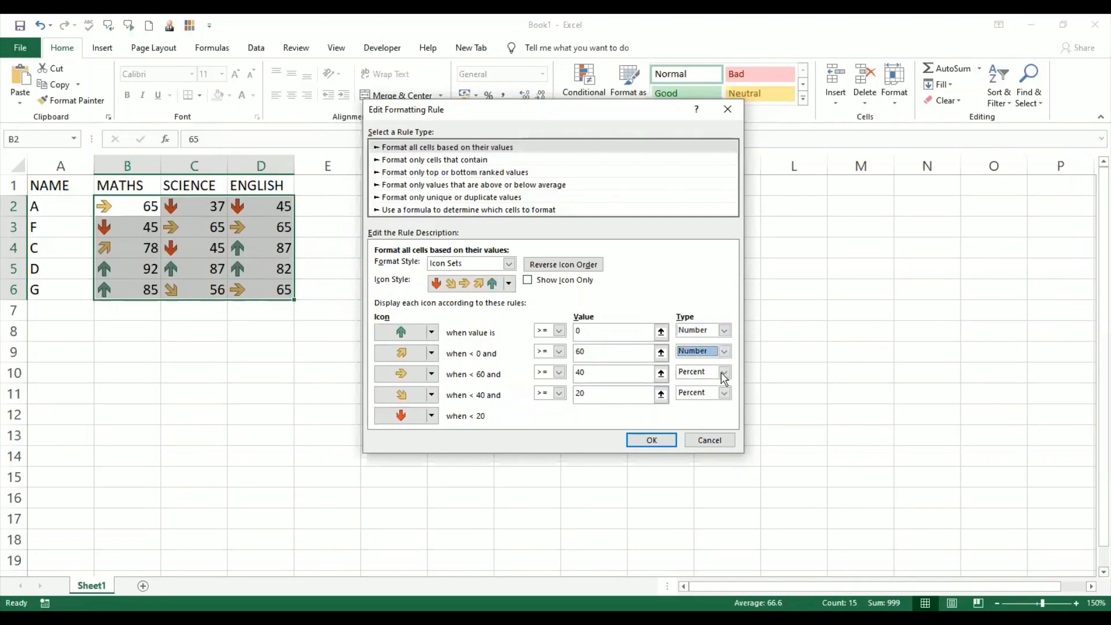
left_click(724, 373)
left_click(722, 384)
left_click(724, 393)
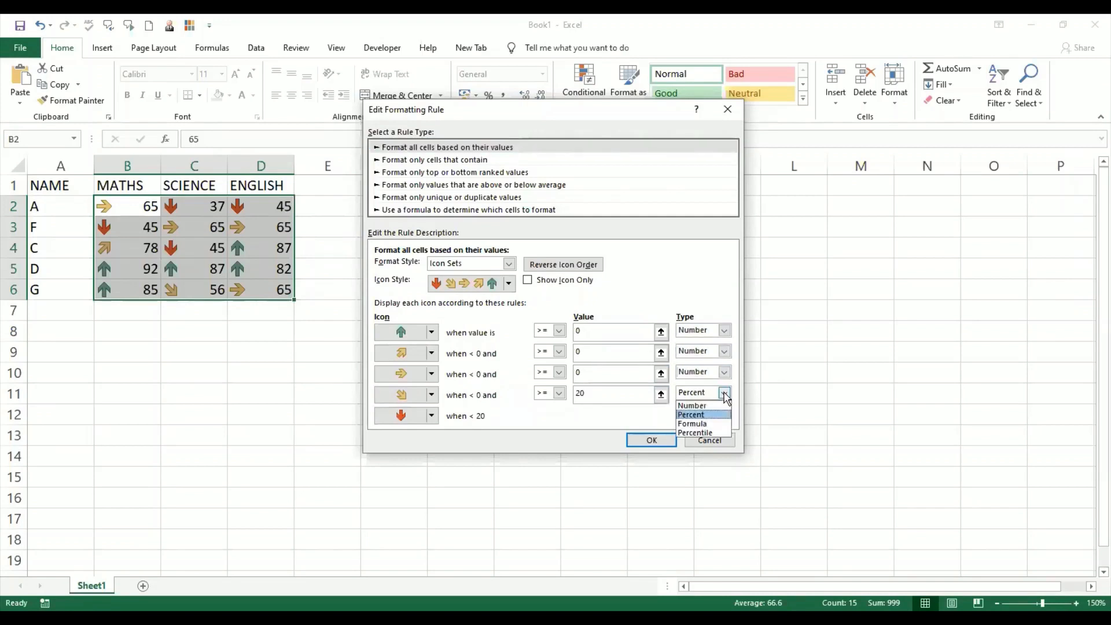
left_click(721, 405)
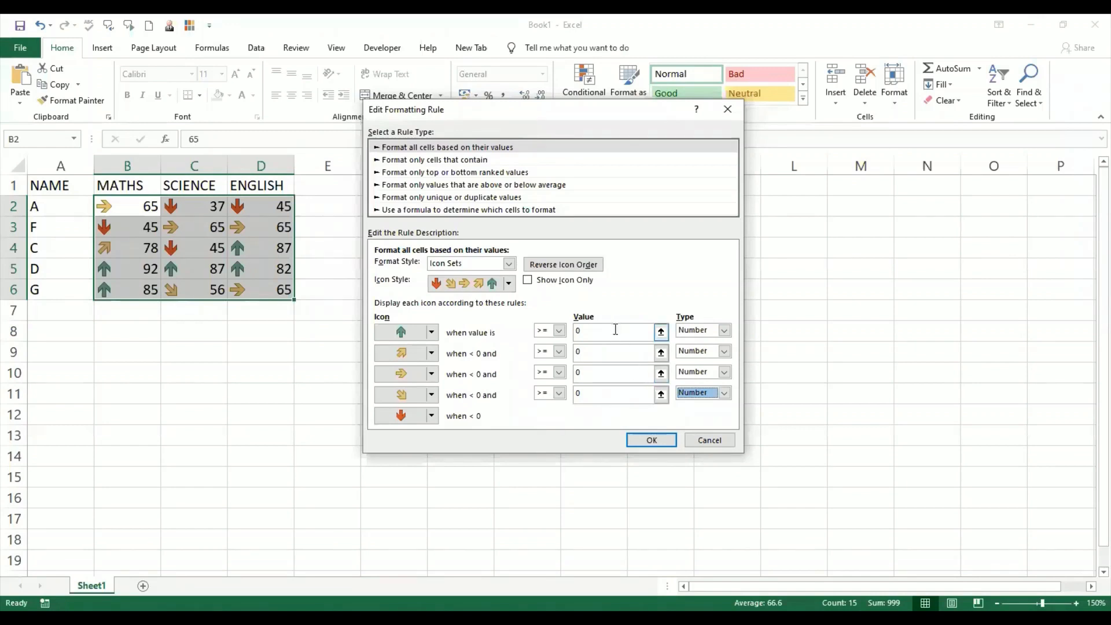
- Set the ENGLISH icon thresholds to 90, 70, 50 and 35, then apply and confirm the rule
left_click(615, 330)
key("BackSpace")
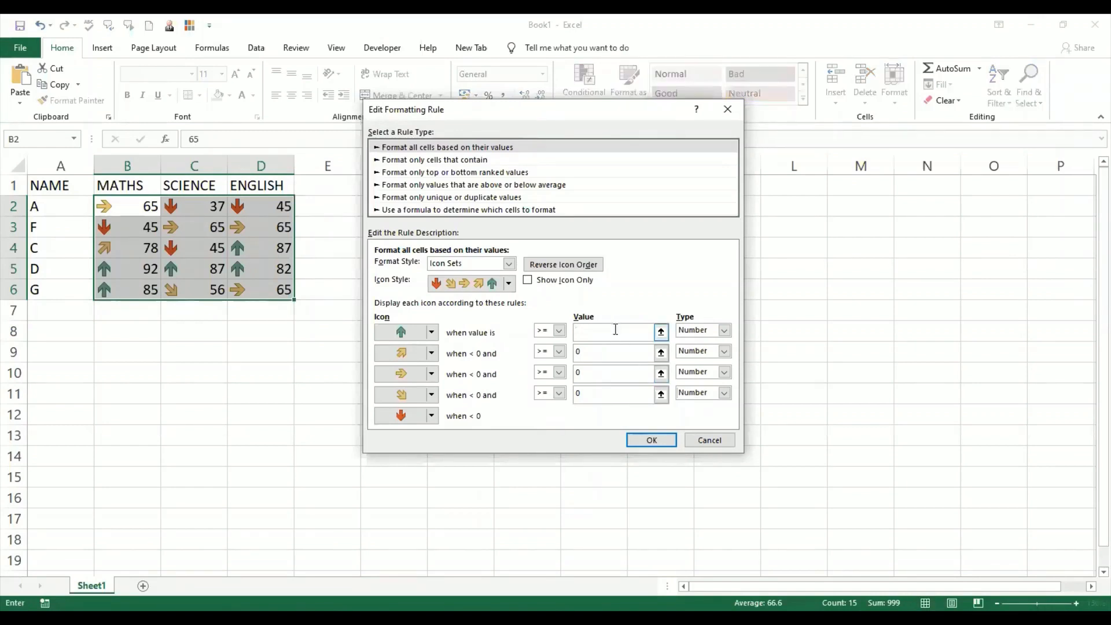
type("90")
left_click(431, 332)
left_click(432, 333)
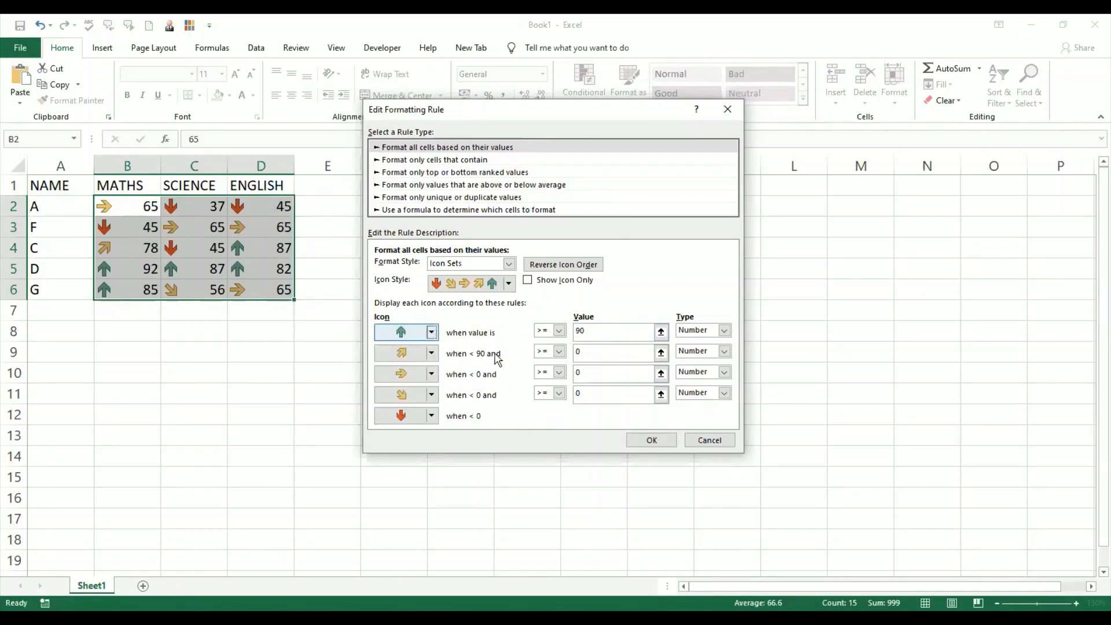
left_click(608, 354)
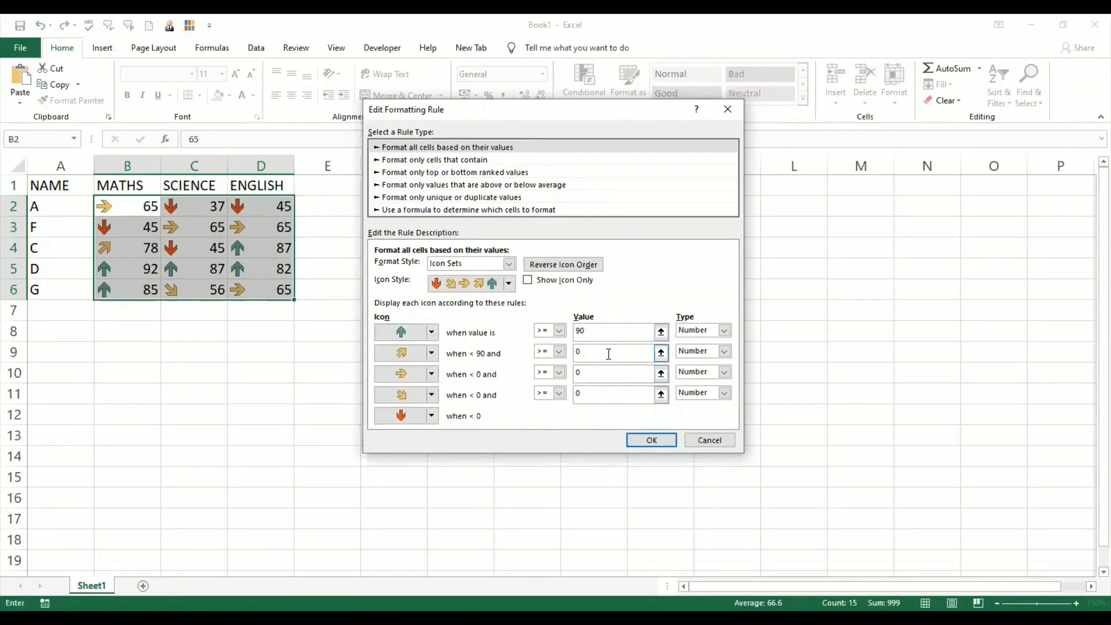
key("BackSpace")
type("80")
left_click(602, 374)
left_click(594, 353)
key("BackSpace")
key("BackSpace")
type("70")
left_click(595, 374)
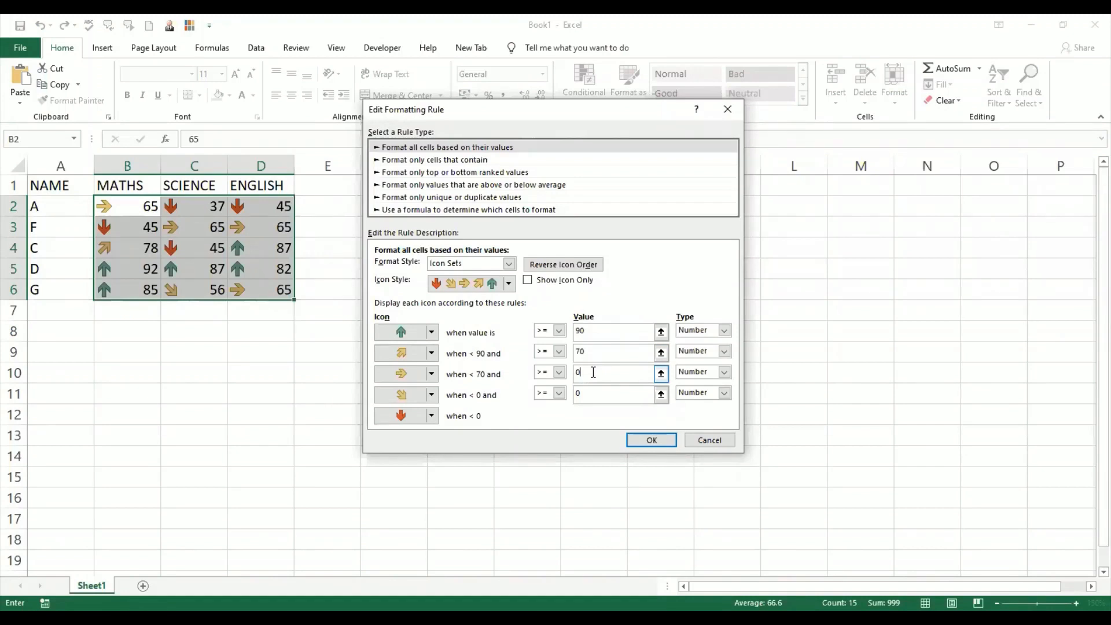
type("50")
key("BackSpace")
key("BackSpace")
key("BackSpace")
type("50")
left_click(590, 396)
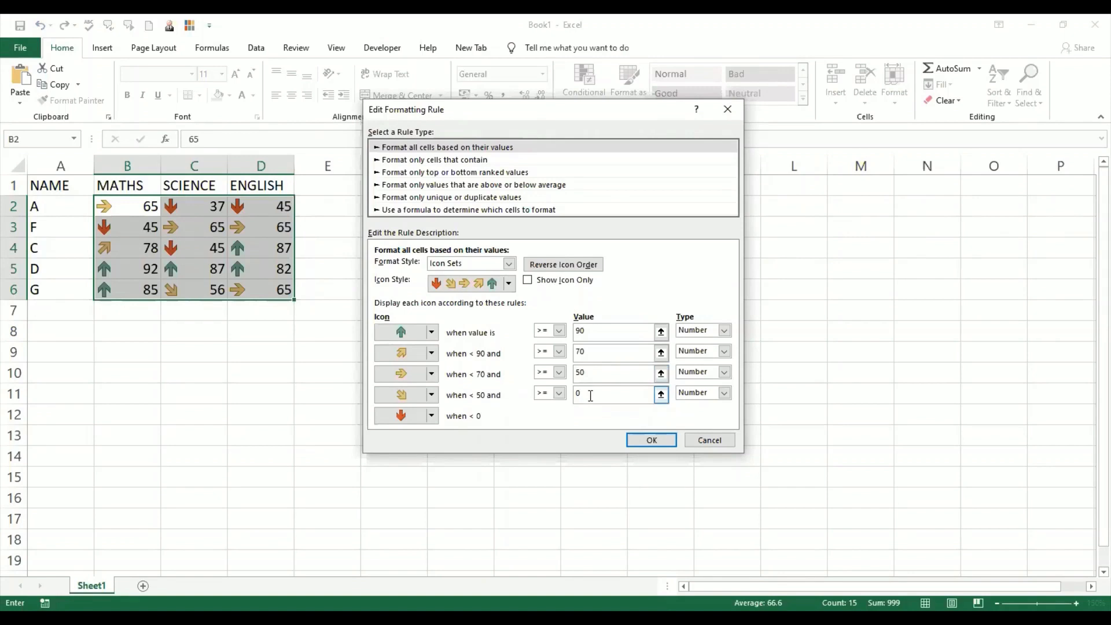
type("35")
key("Home")
key("Delete")
key("Tab")
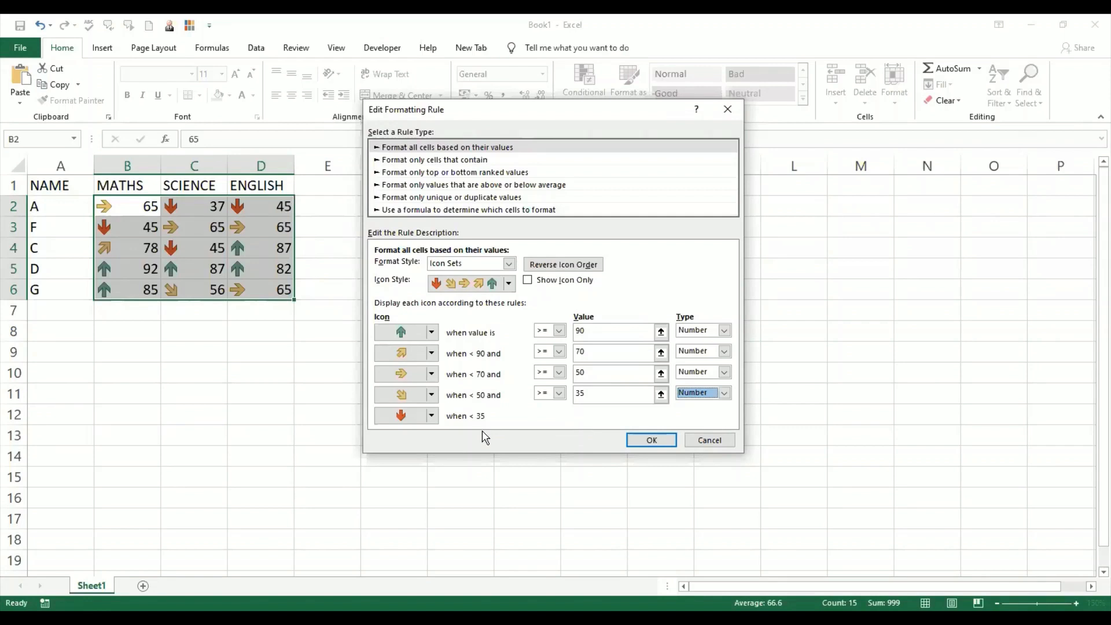
left_click(642, 443)
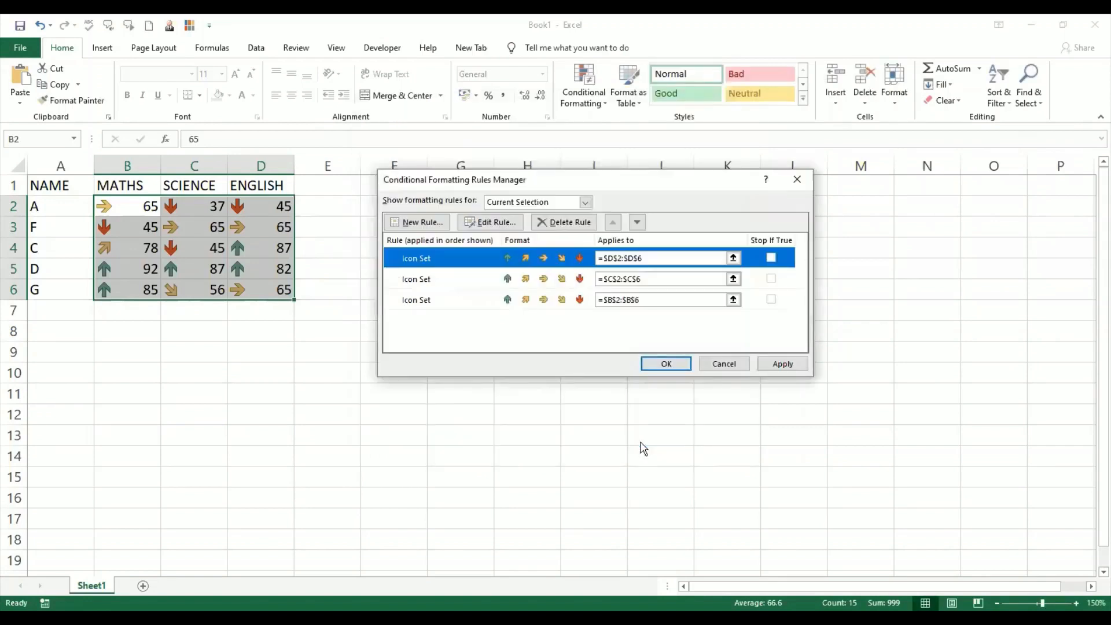
left_click(780, 361)
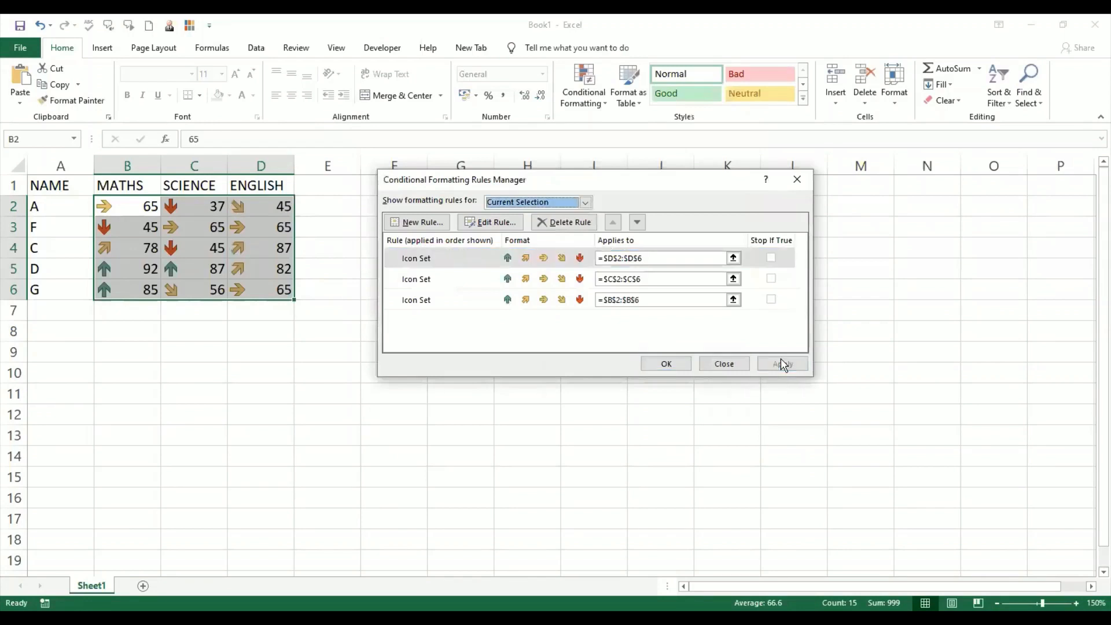
left_click(656, 366)
- Review the ENGLISH icon-set rule's thresholds for B2:D6 in the rules manager, then close it without changes
left_click(260, 397)
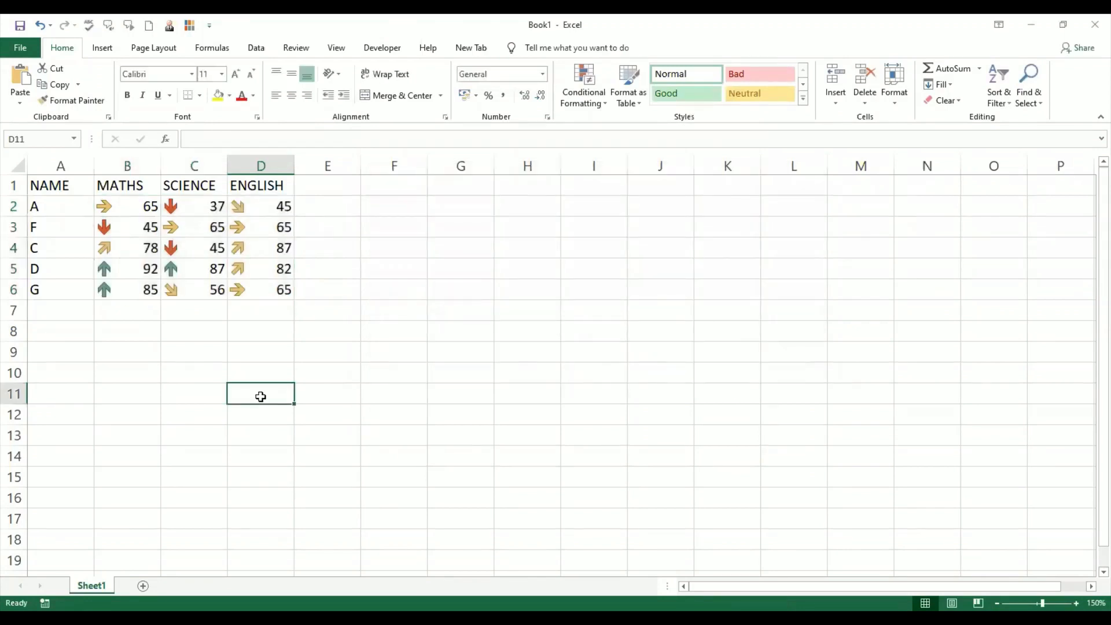
left_click(131, 229)
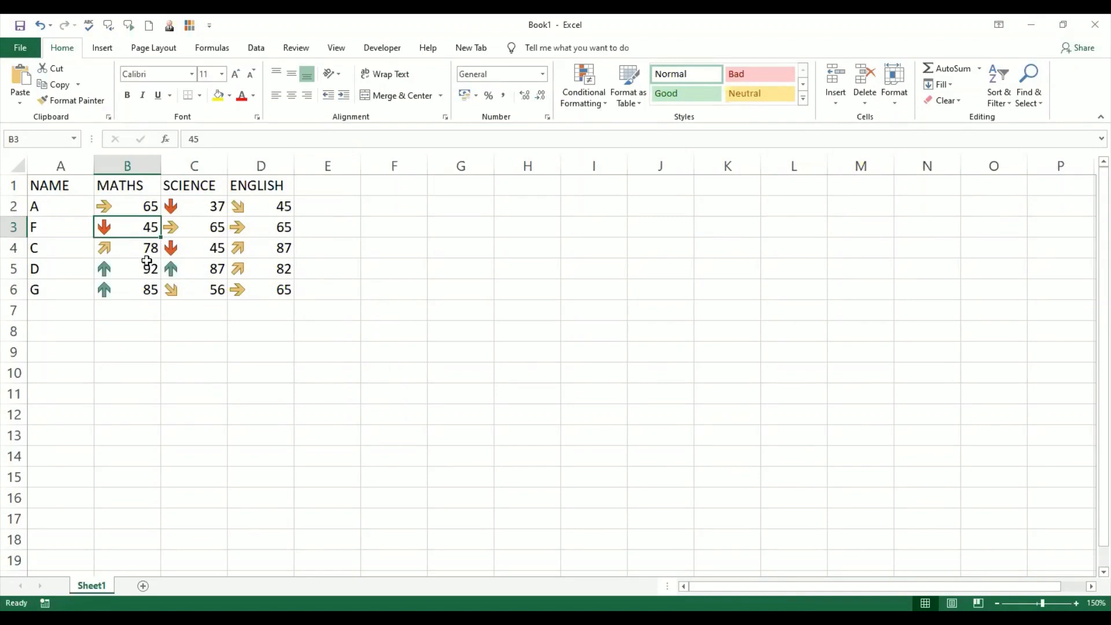
left_click_drag(124, 206, 243, 294)
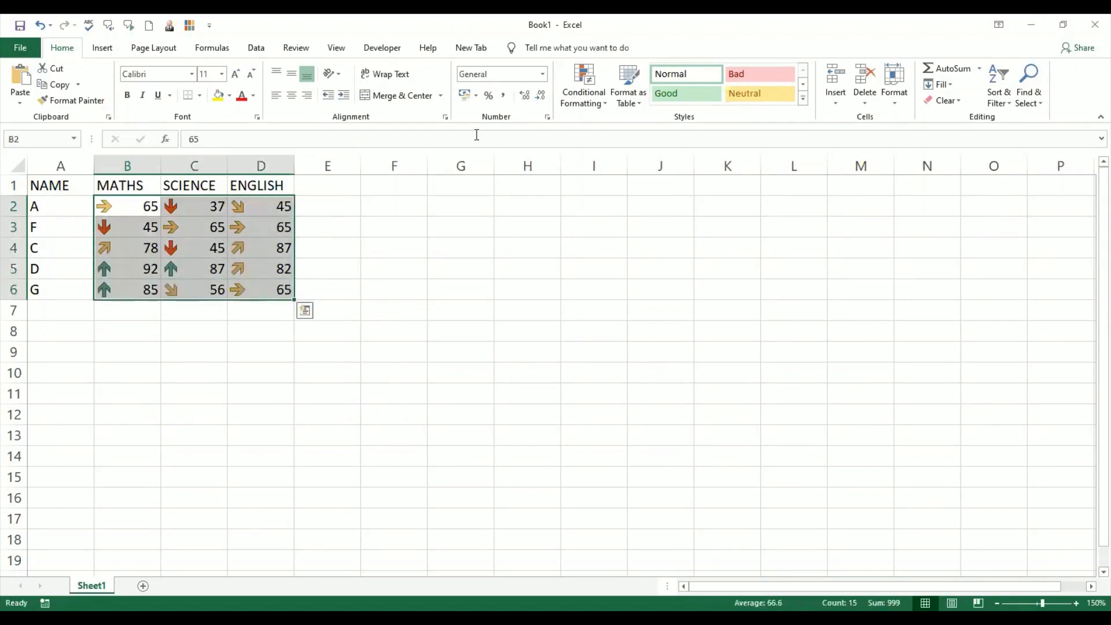
key("alt+h")
key("l")
left_click(659, 311)
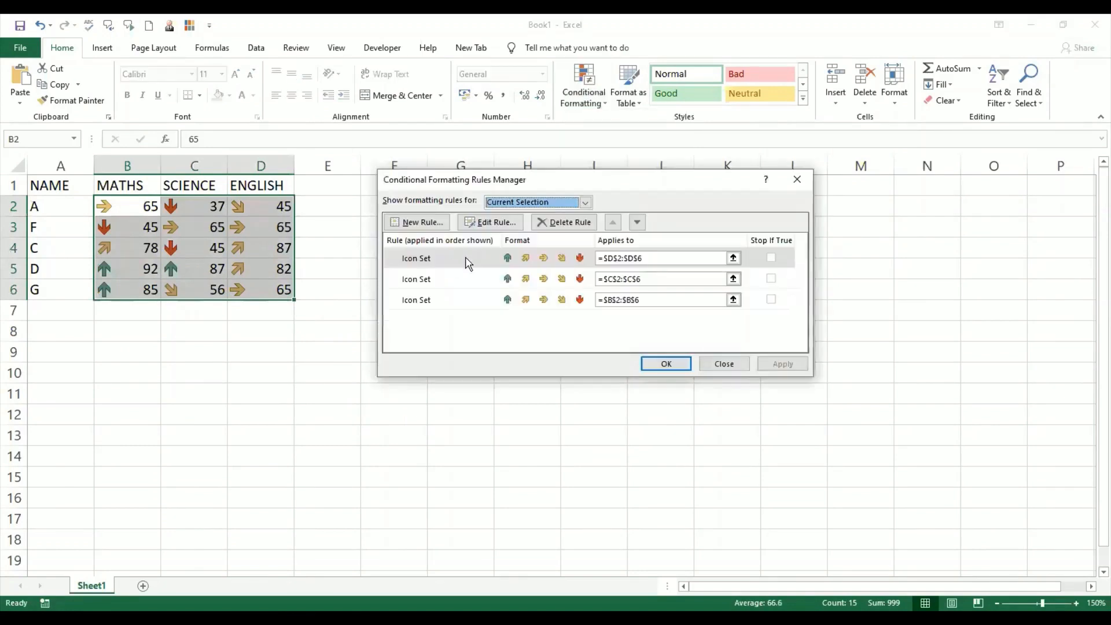
left_click(466, 258)
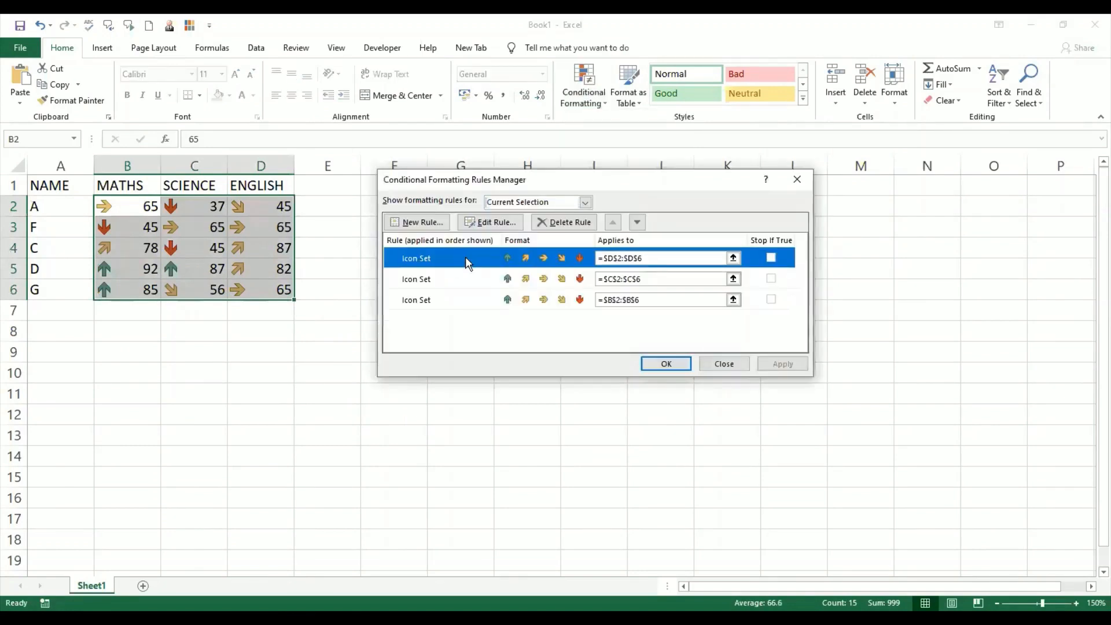
left_click(495, 224)
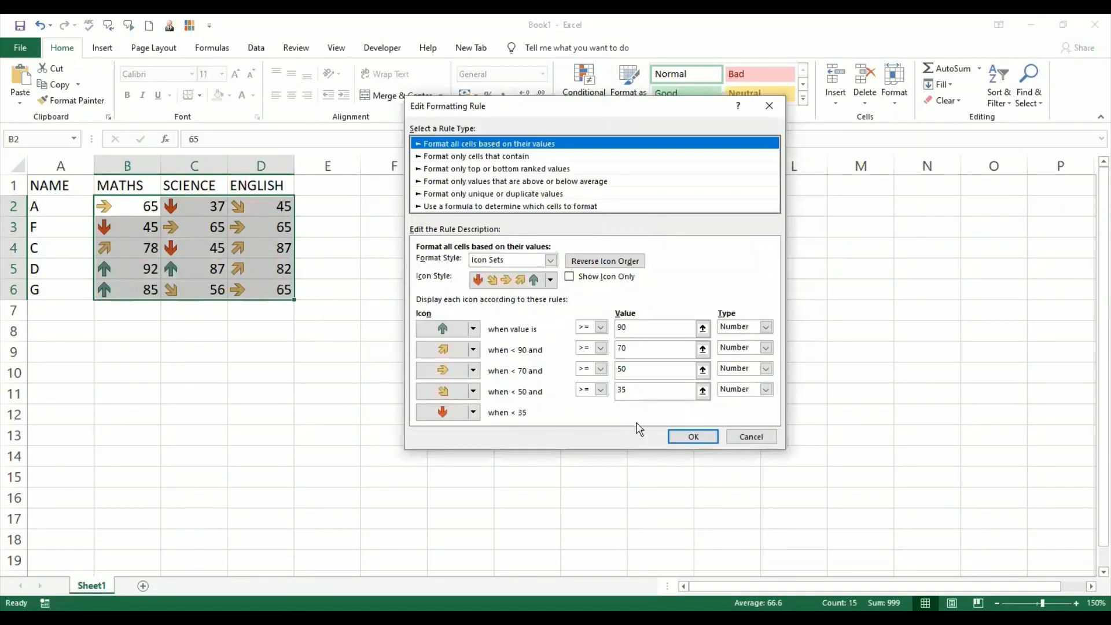
left_click(752, 437)
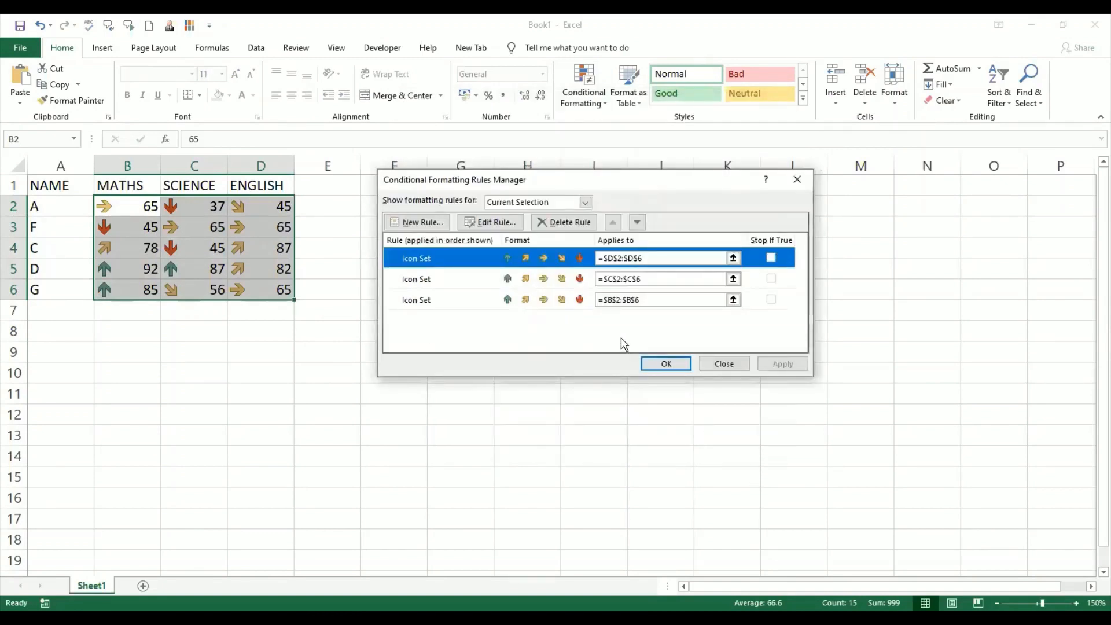
left_click(725, 364)
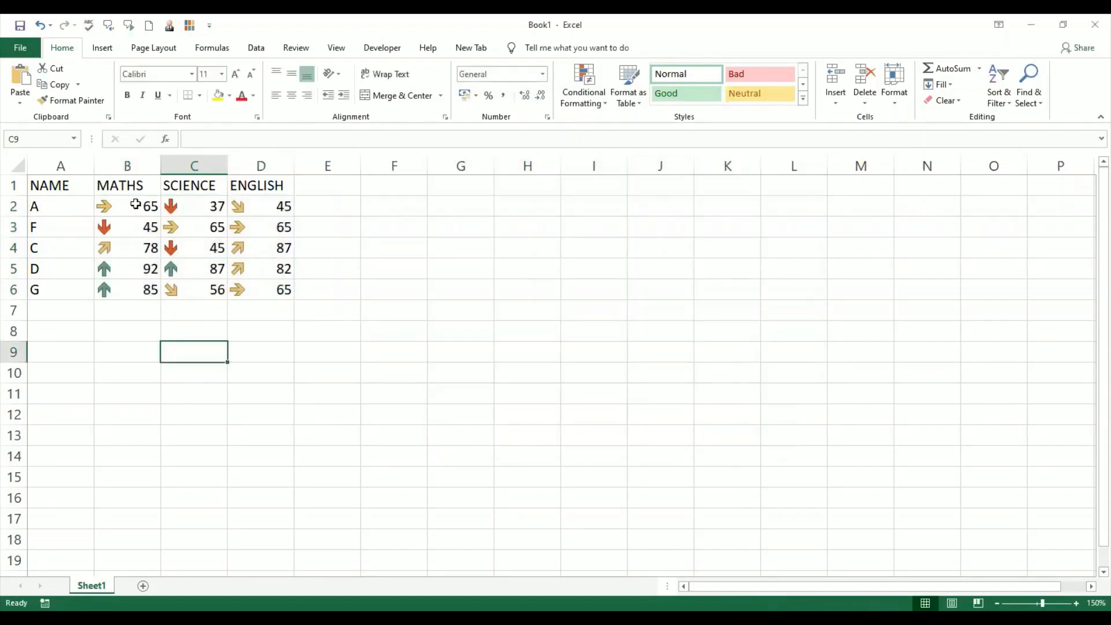
- Open the MATHS column's icon-set rule for B2:B6 to review its thresholds, then cancel the edit
left_click_drag(136, 204, 139, 289)
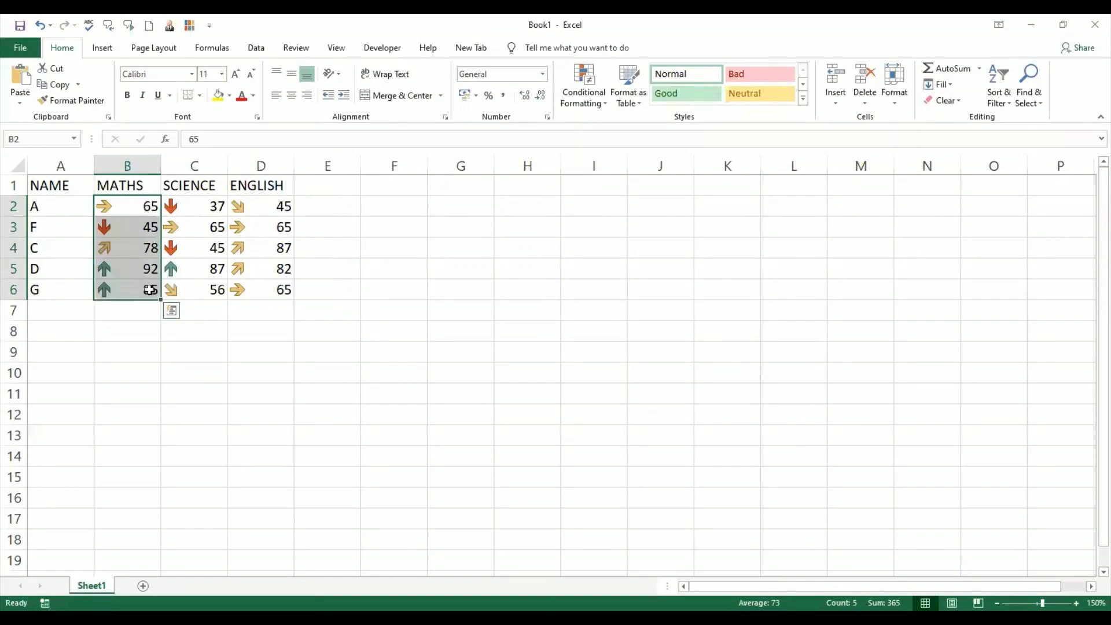
left_click(603, 104)
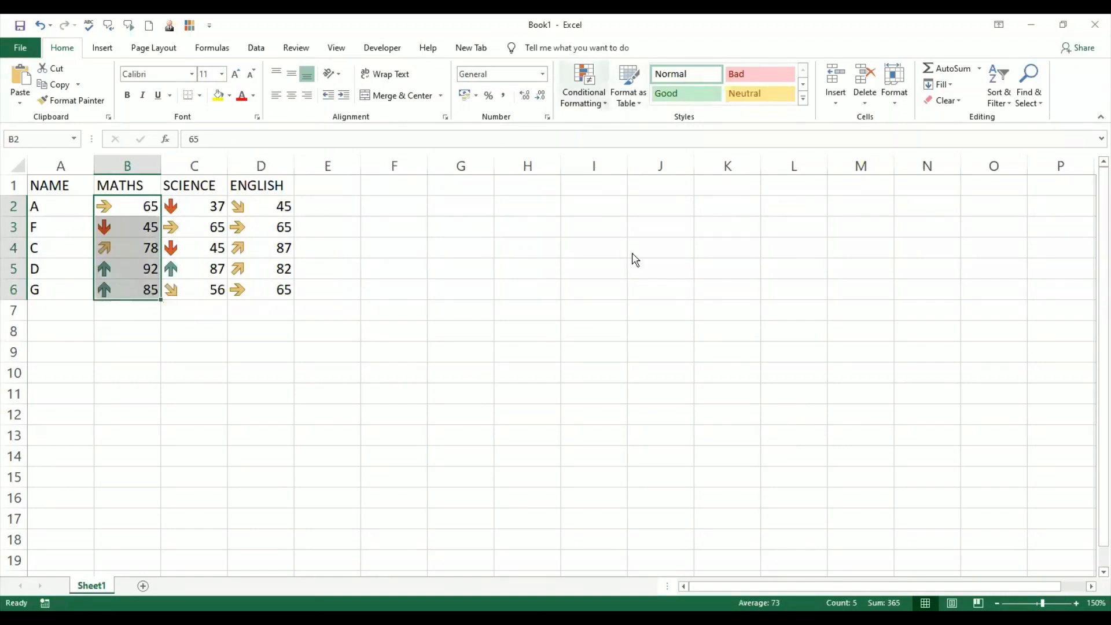
left_click(611, 308)
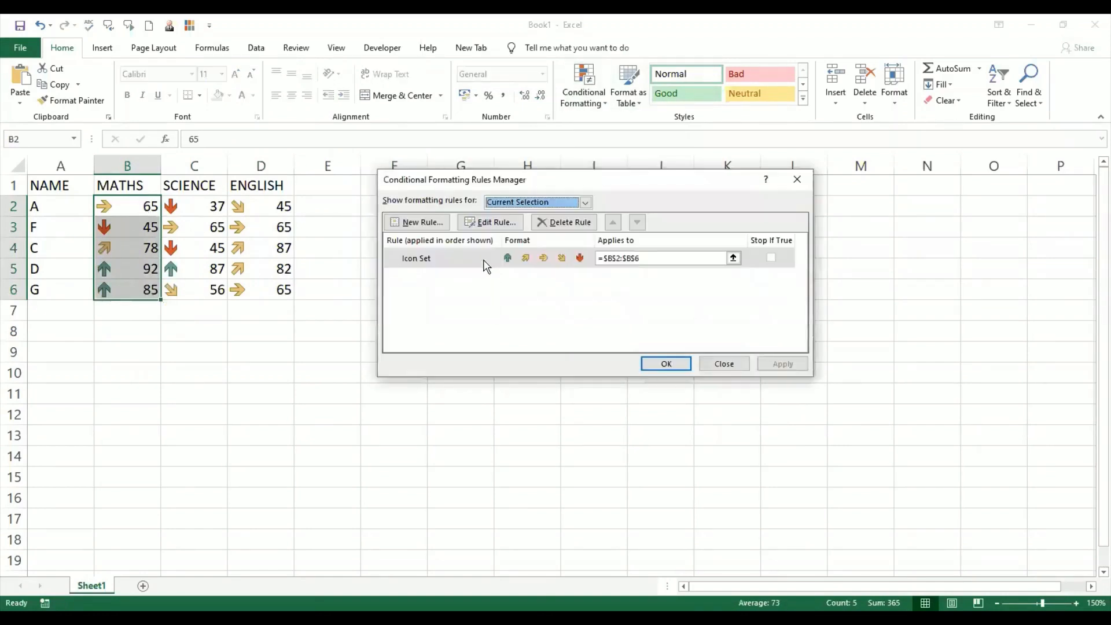
left_click(484, 261)
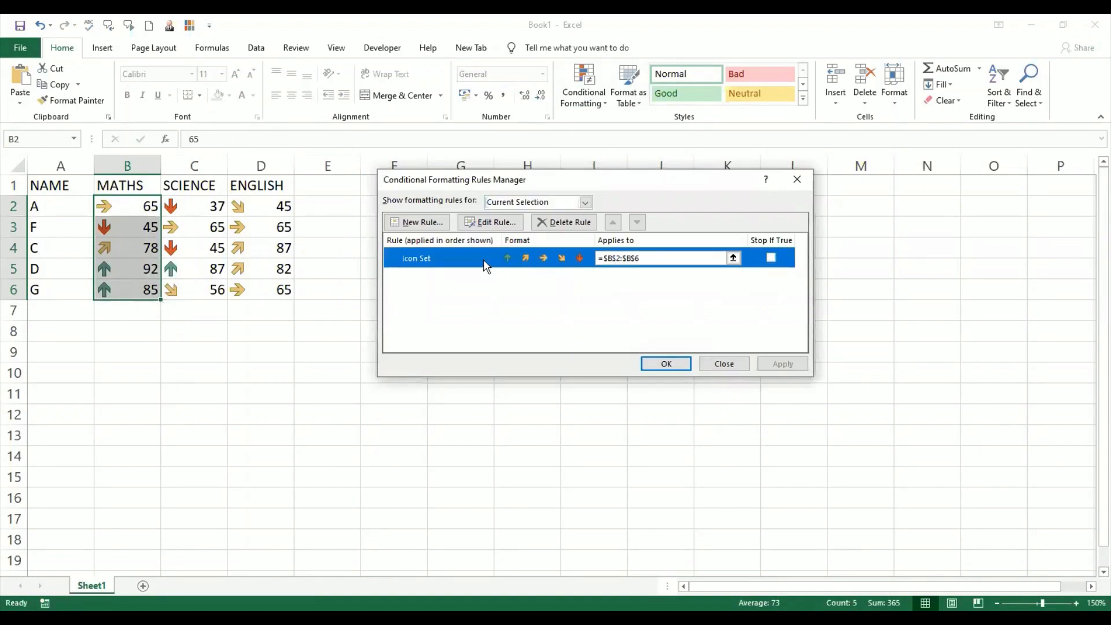
left_click(491, 223)
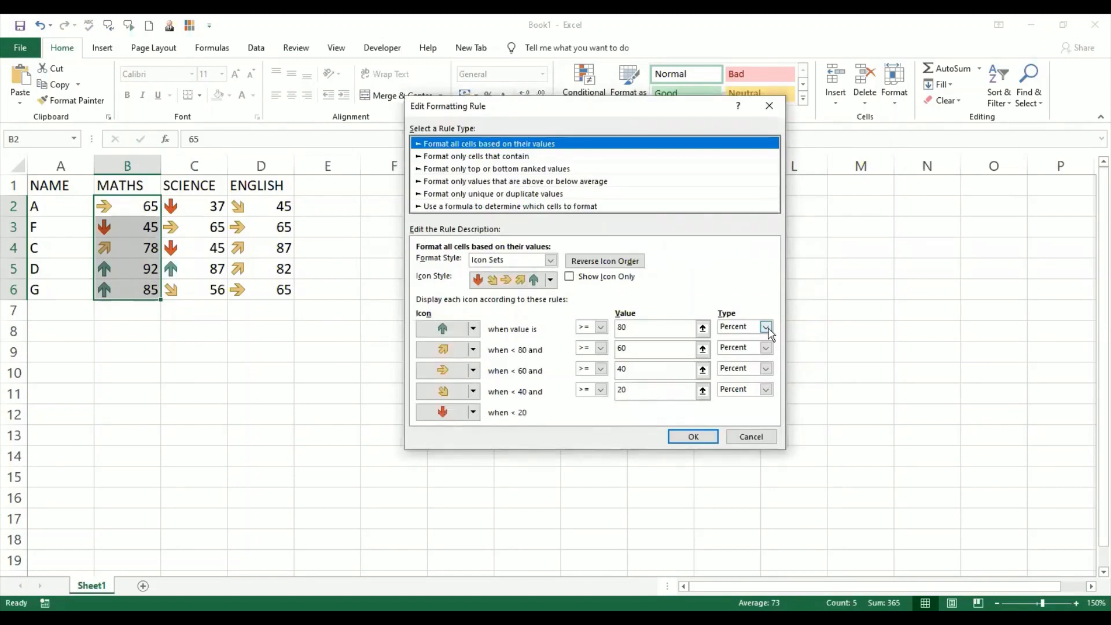
left_click(767, 437)
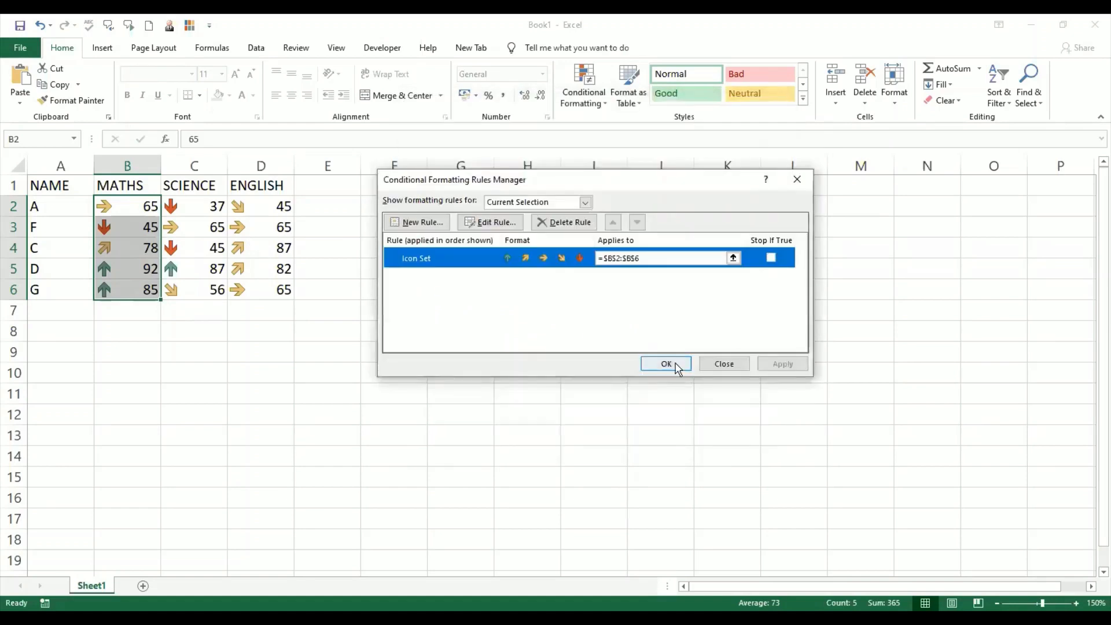
- Open the SCIENCE column's icon-set rule for C2:C6 to review its thresholds, then cancel and close
left_click_drag(210, 208, 217, 290)
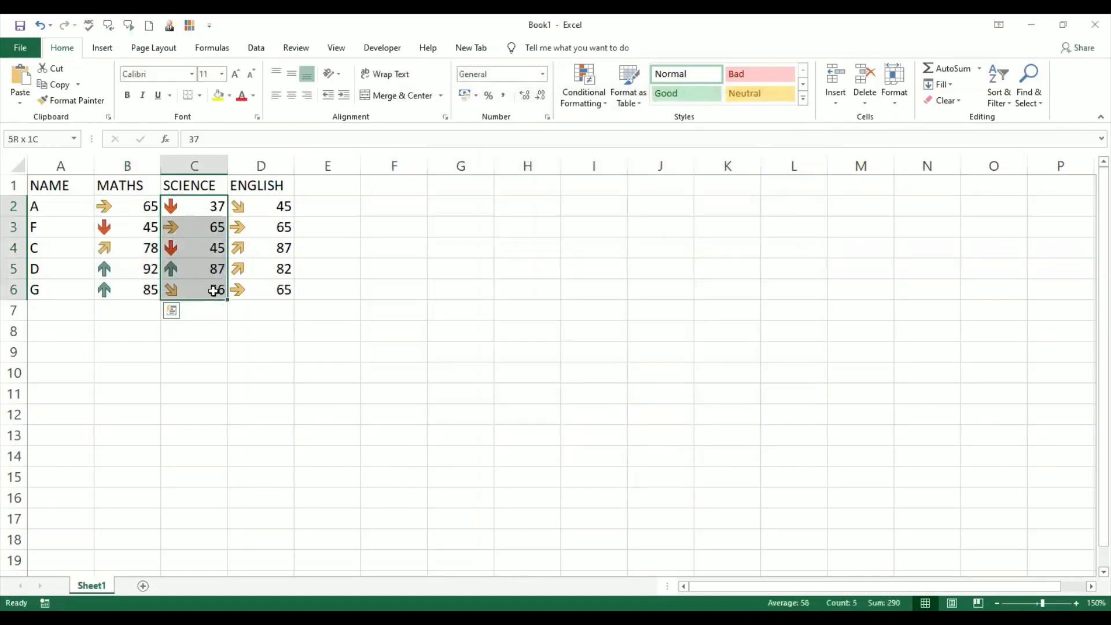
left_click(600, 106)
left_click(657, 346)
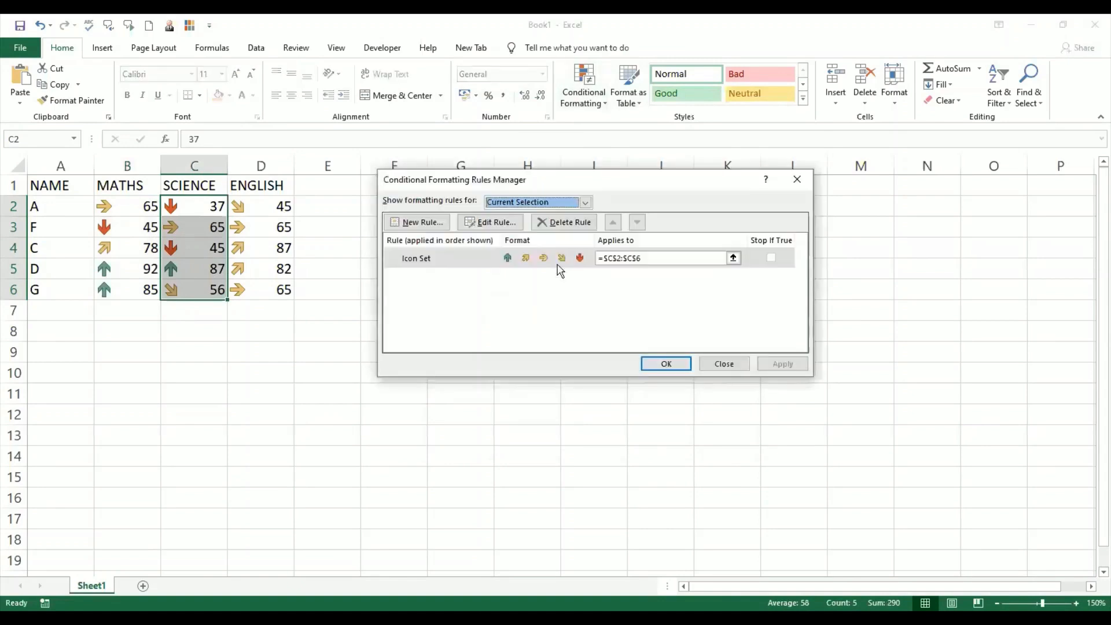
left_click(480, 261)
left_click(490, 222)
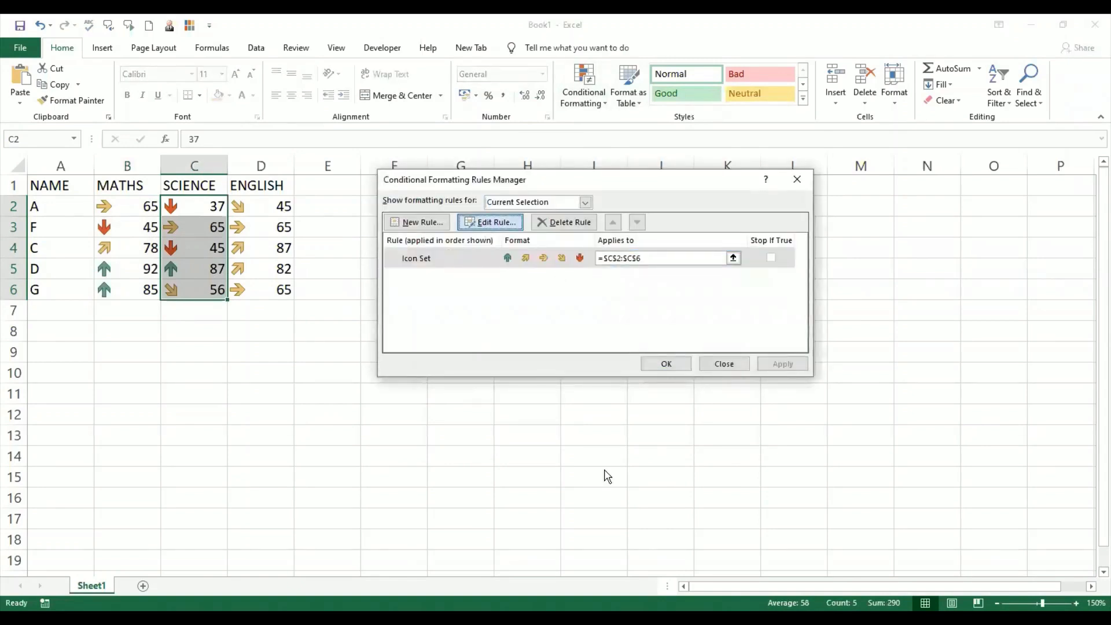
left_click(770, 438)
left_click(671, 362)
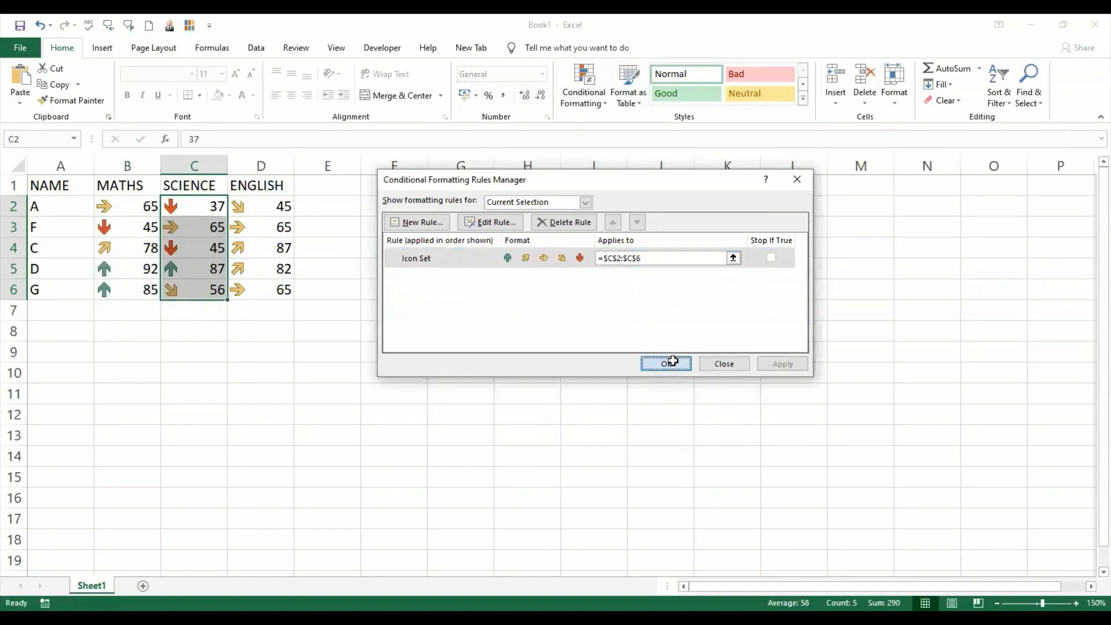
- Change student A's ENGLISH mark in D2 to 92
left_click_drag(279, 204, 283, 290)
left_click(593, 100)
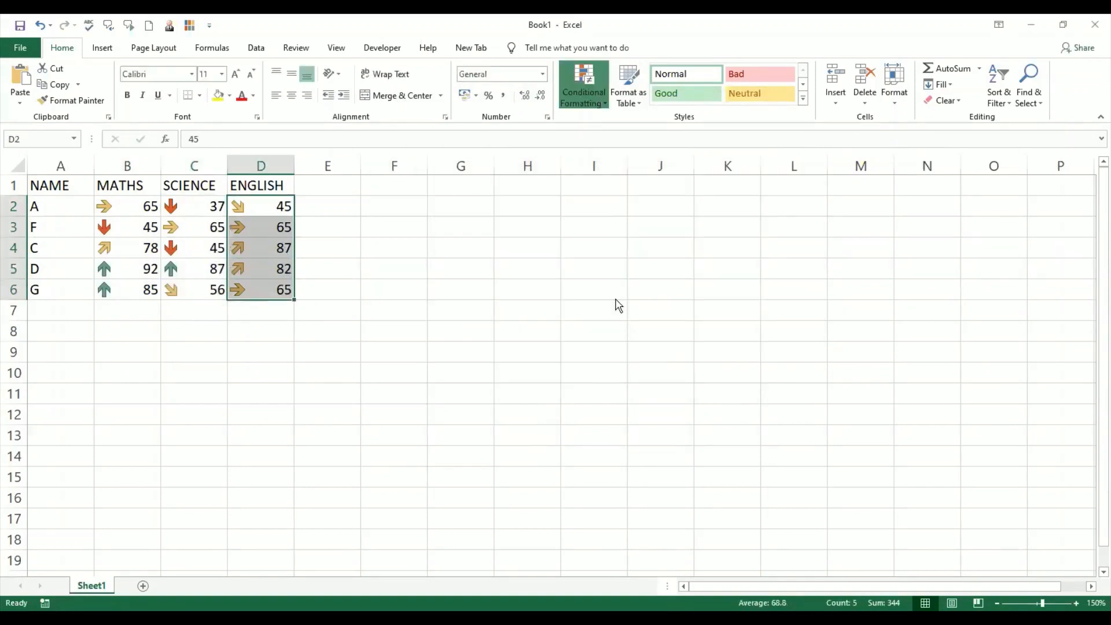
left_click(508, 258)
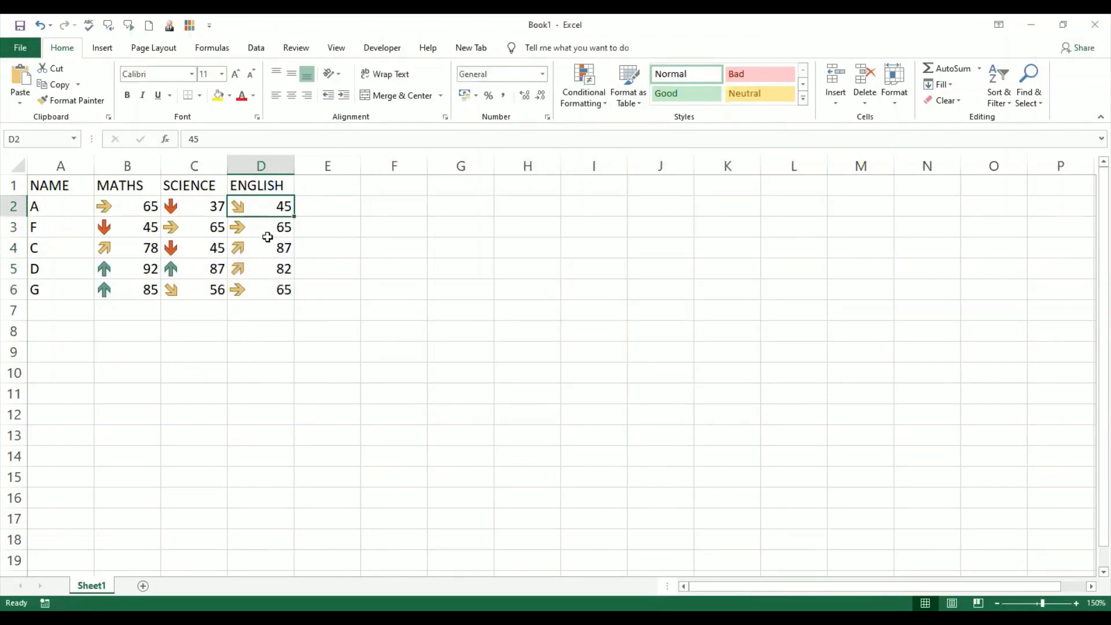
left_click(267, 230)
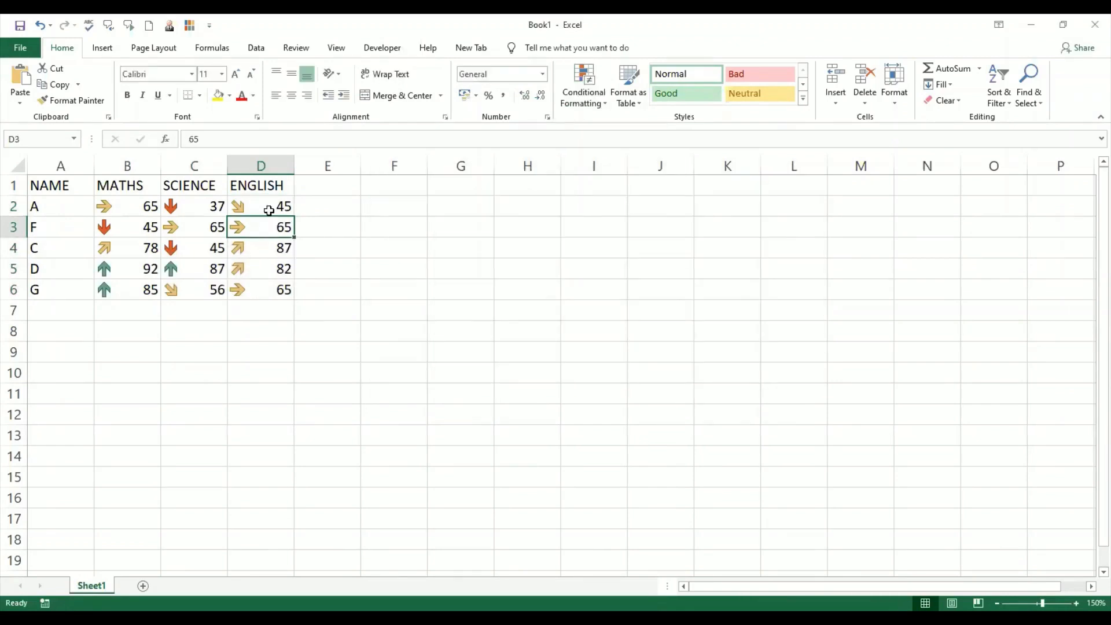
left_click(268, 210)
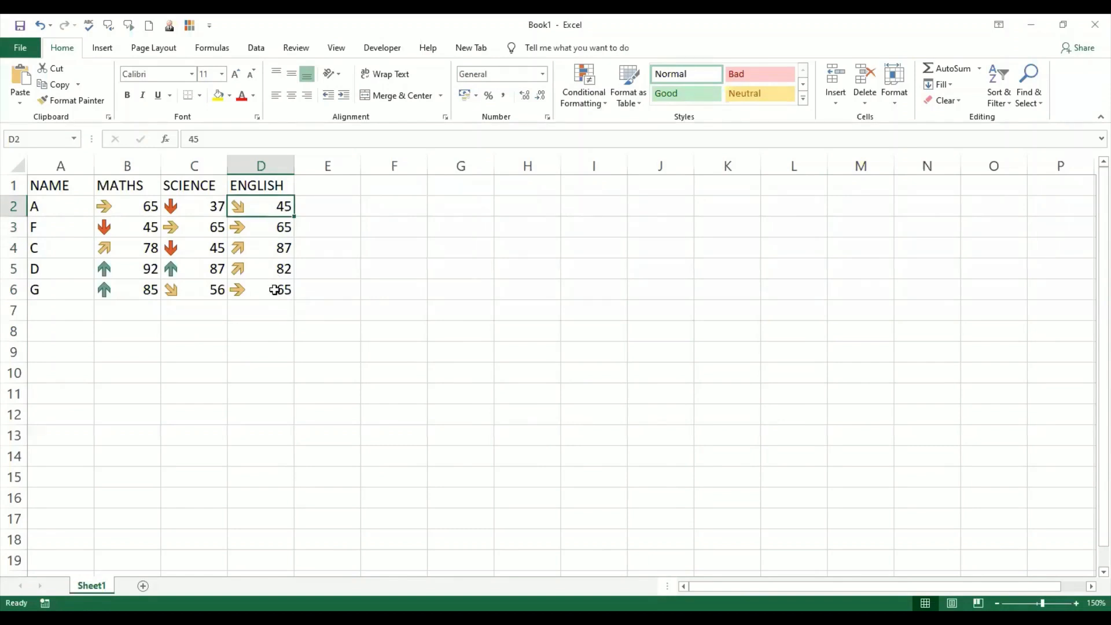
type("92")
key("Return")
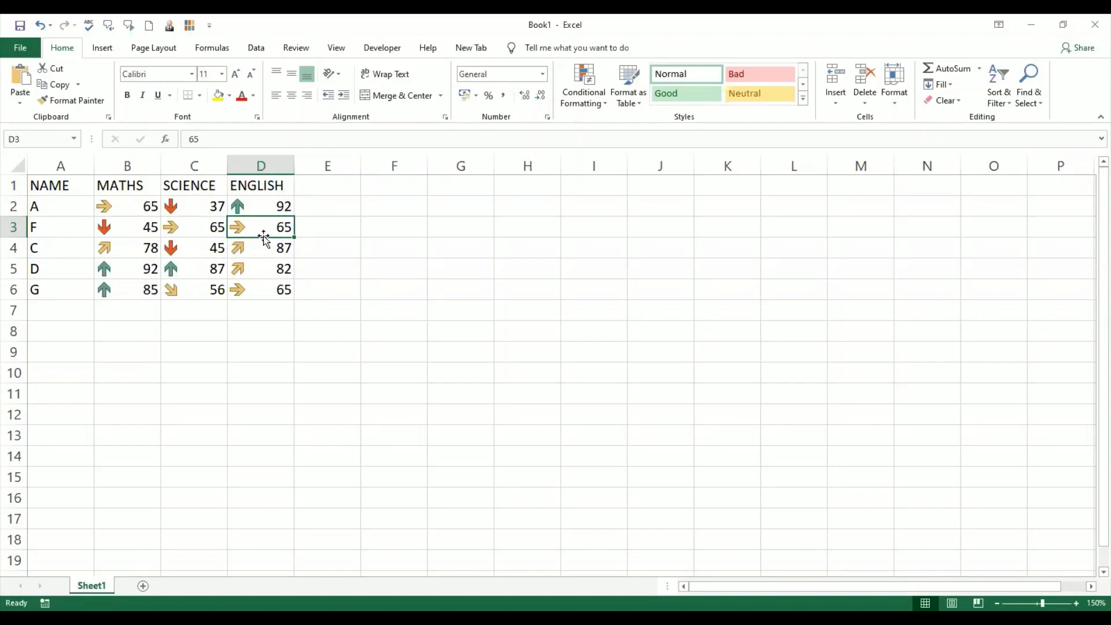
- Change student F's ENGLISH mark in D3 to 34.99
type("35")
key("Return")
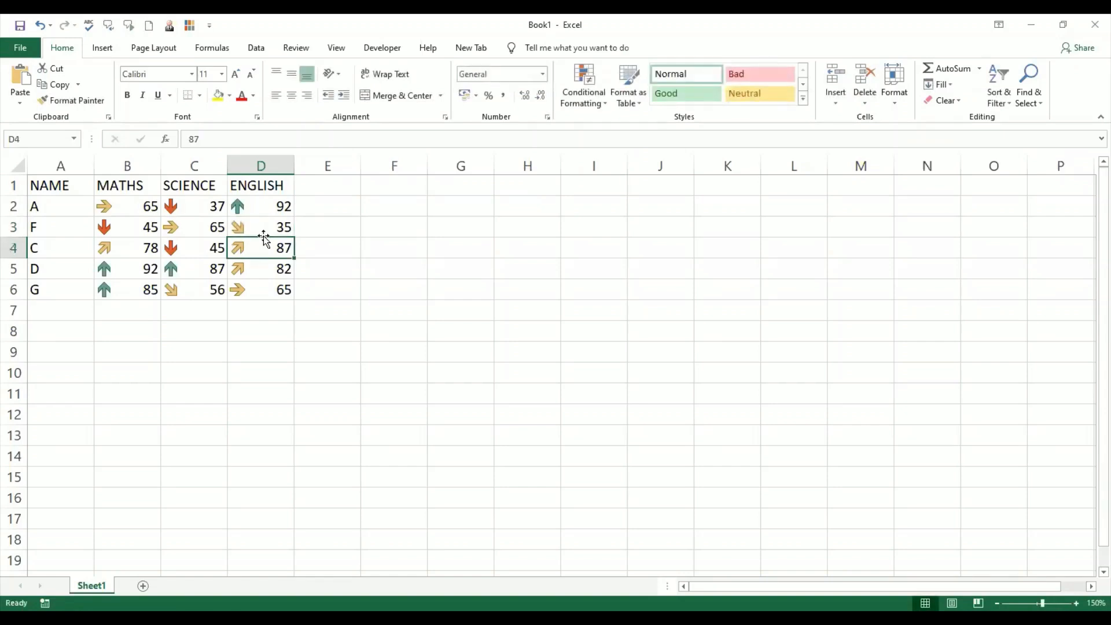
left_click(270, 227)
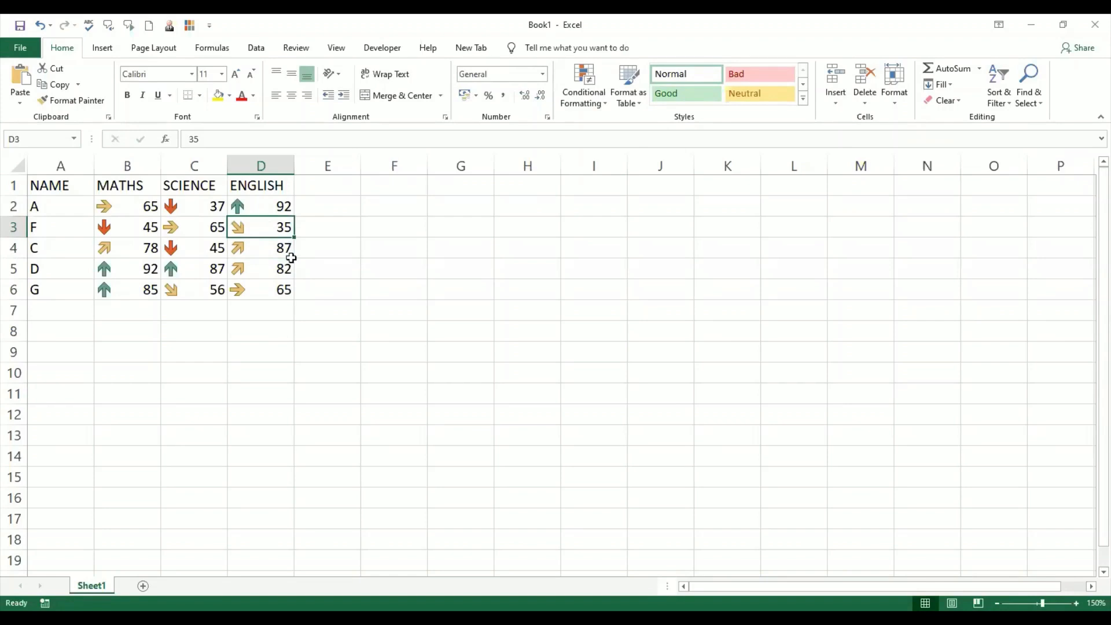
type("34.99")
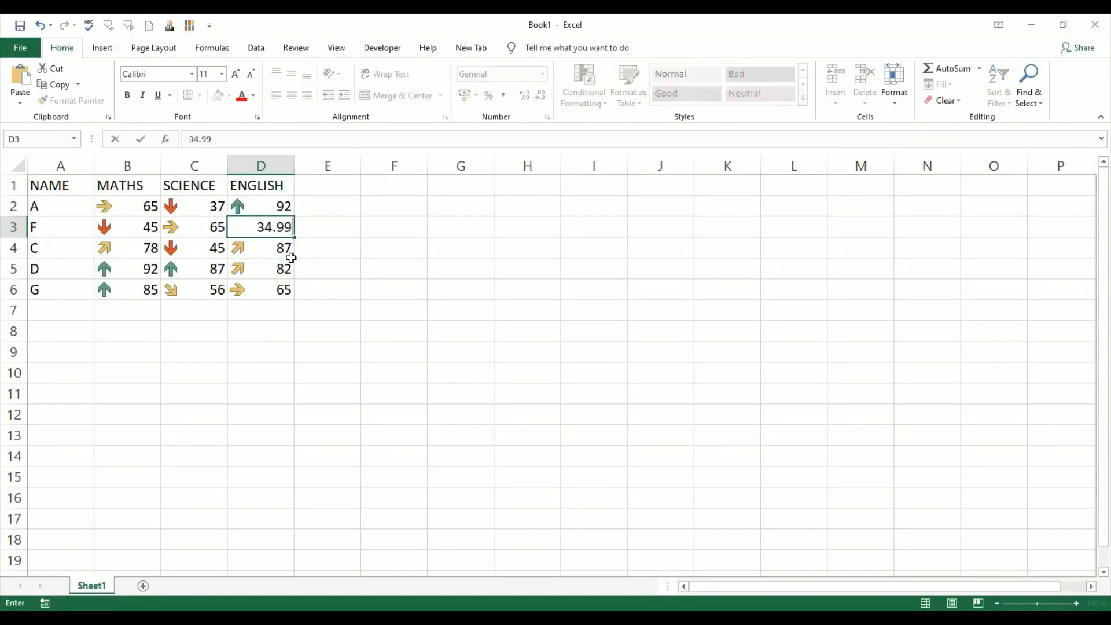
key("Return")
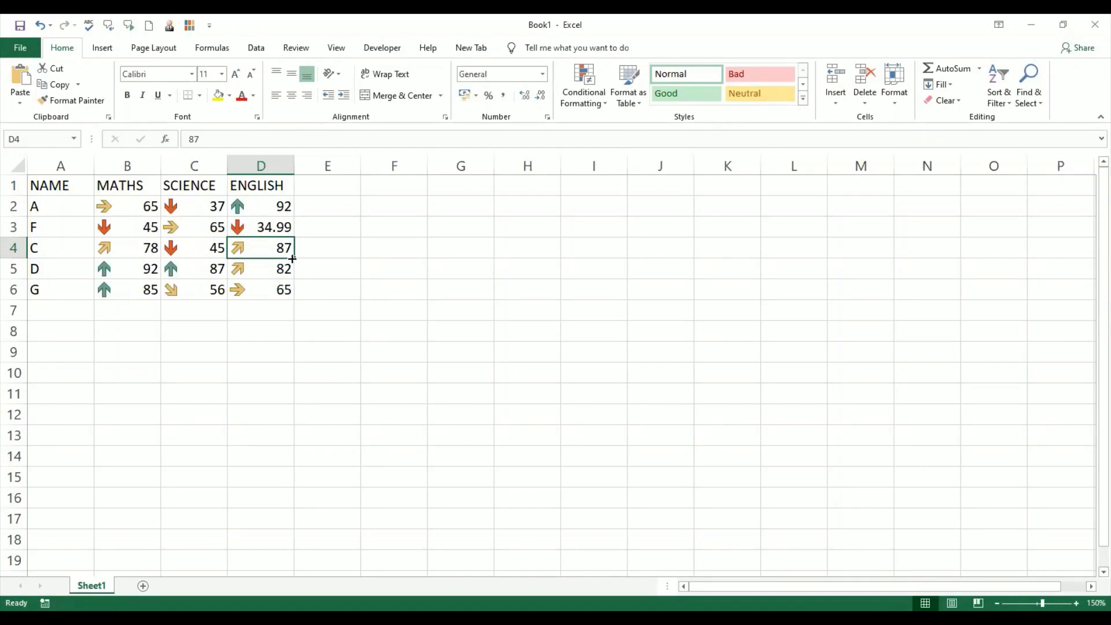
- Change student C's ENGLISH mark in D4 to 75
left_click(272, 206)
left_click(270, 252)
double_click(270, 252)
key("BackSpace")
key("BackSpace")
type("75")
key("Return")
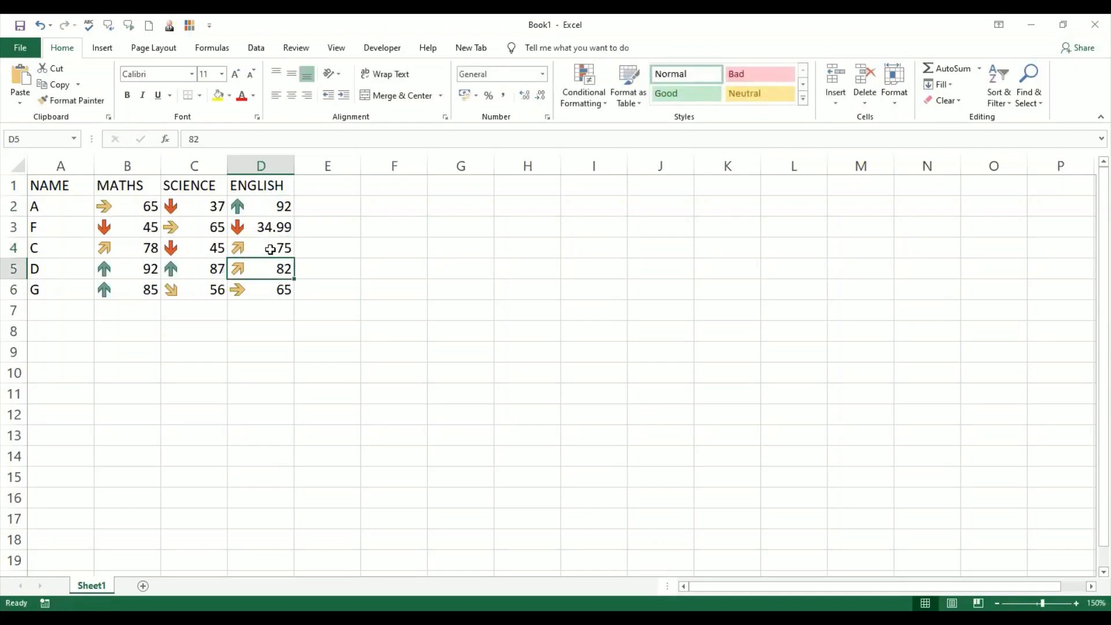
- Change student D's ENGLISH mark in D5 to 50
left_click(270, 250)
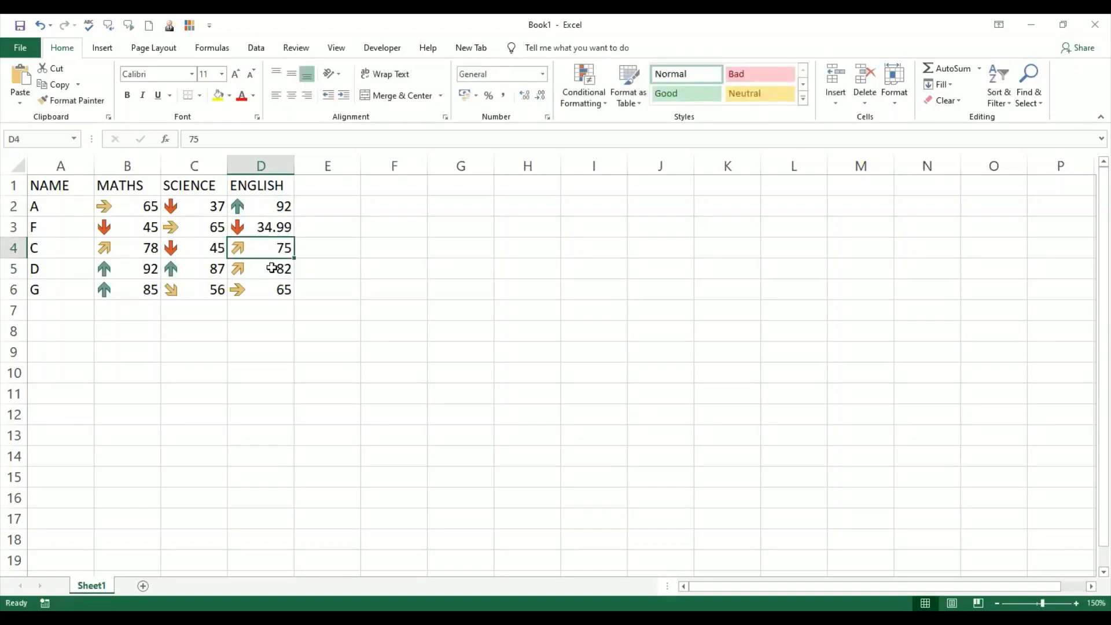
left_click(272, 268)
double_click(272, 268)
key("BackSpace")
key("BackSpace")
type("50")
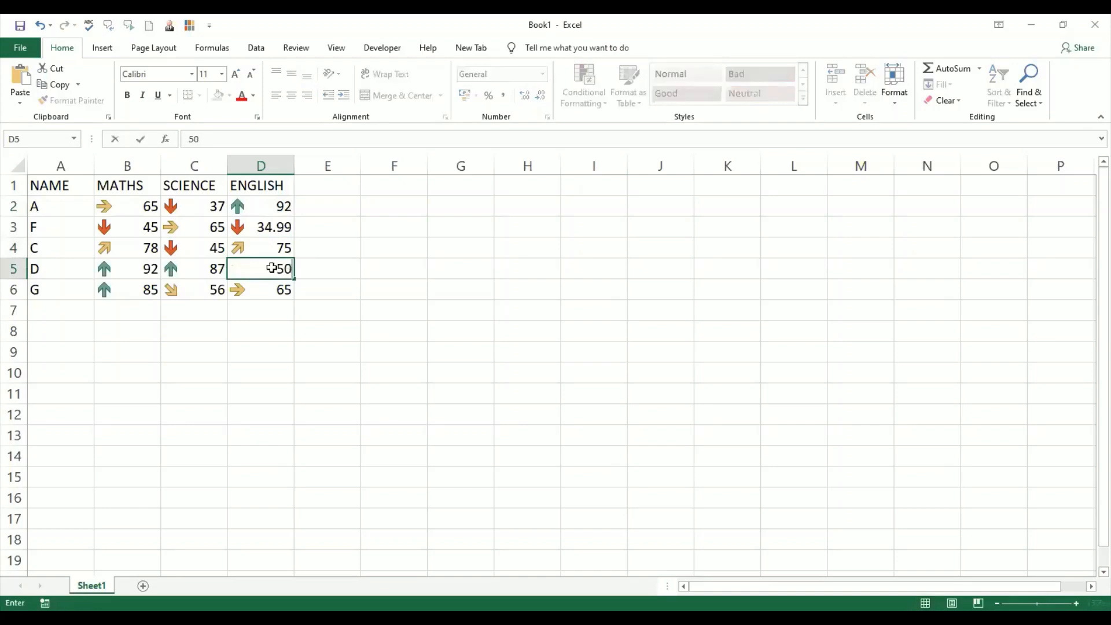
key("Return")
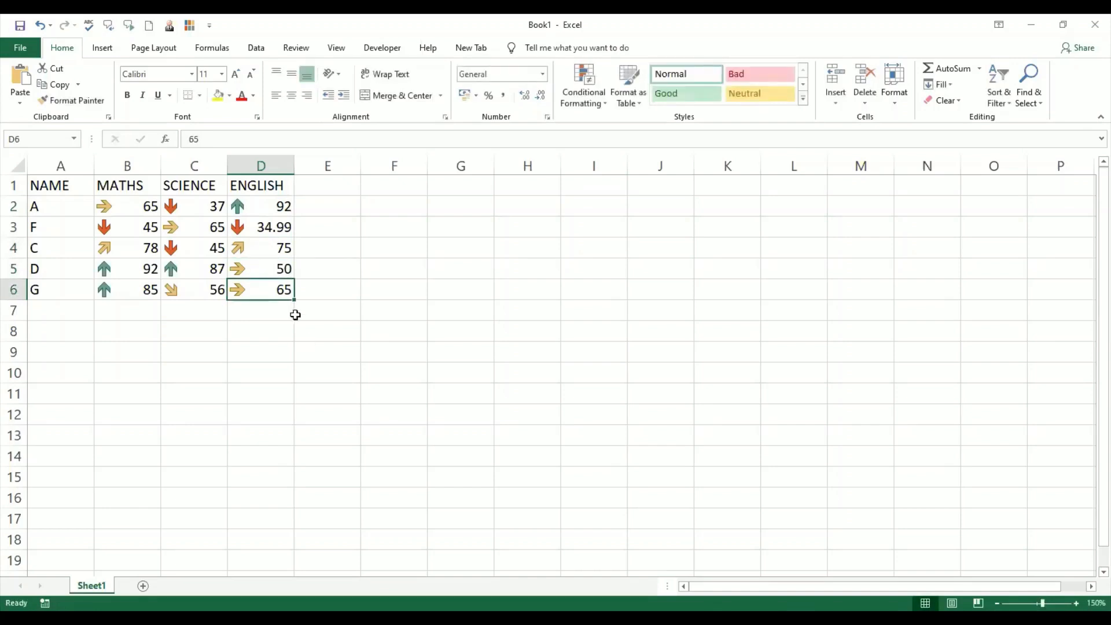
- Change student G's ENGLISH mark in D6 to 45
left_click(277, 274)
left_click(270, 292)
double_click(270, 292)
key("BackSpace")
key("BackSpace")
type("45")
key("Return")
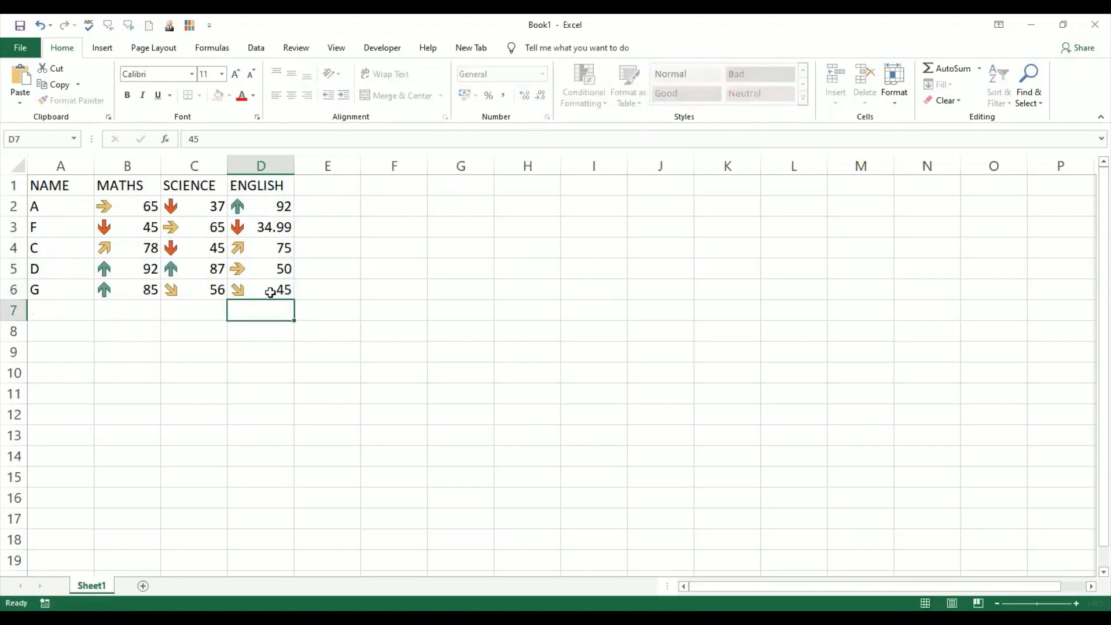
left_click(271, 293)
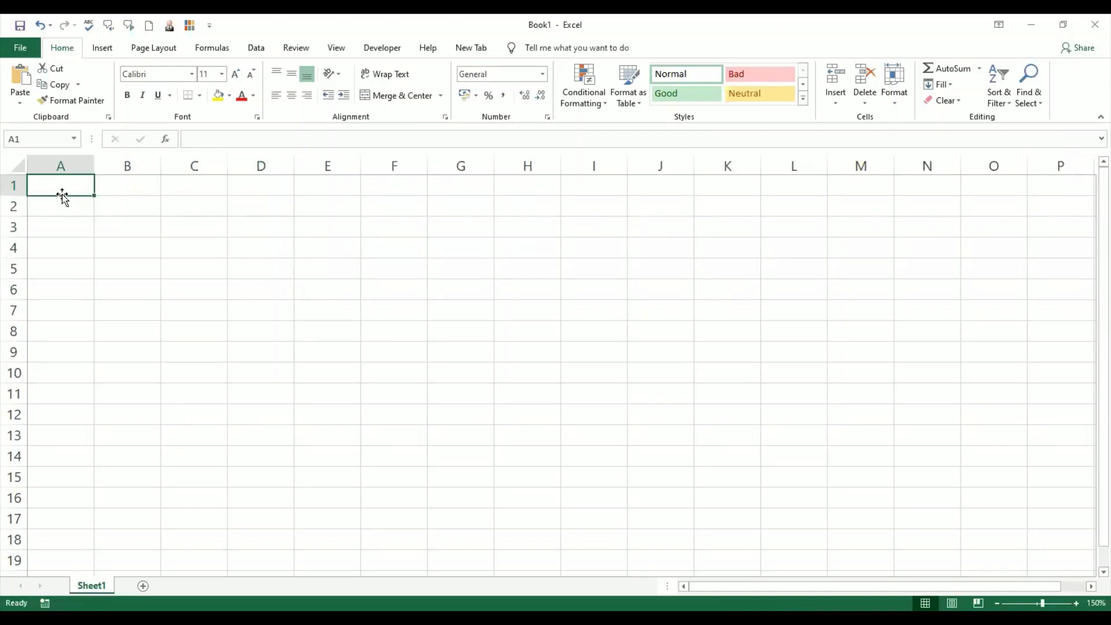
- Enter the names CHARLIE, JACK, TOM and MIKE down column A in cells A1 to A4
type("SIEERA")
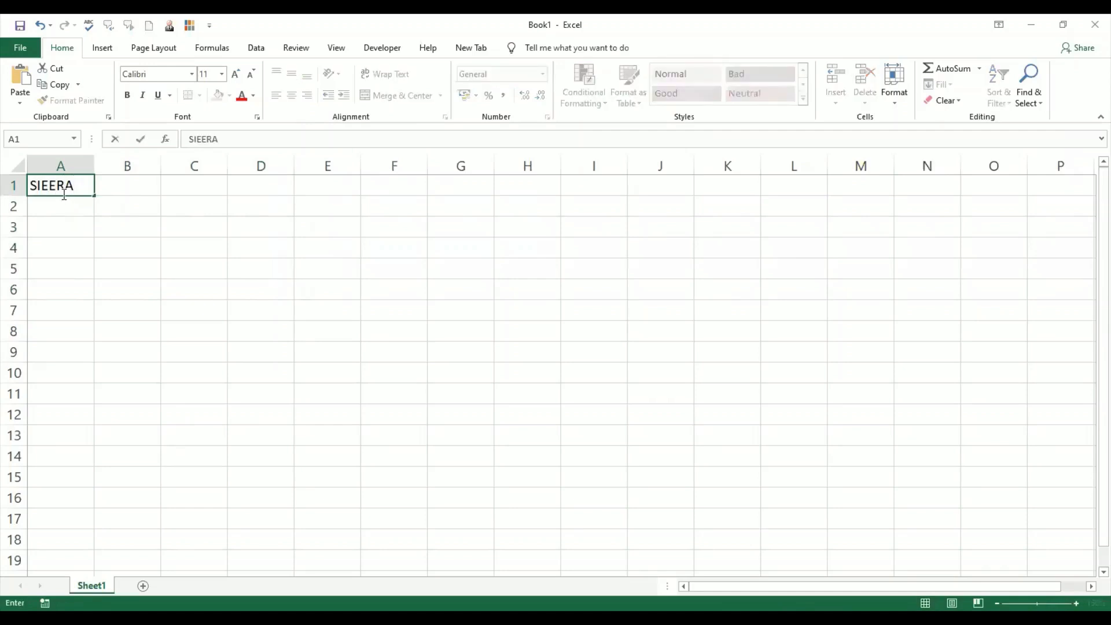
key("BackSpace")
key("BackSpace")
key("BackSpace")
key("BackSpace")
key("BackSpace")
key("BackSpace")
type("CHARLIE")
key("Return")
type("JACK")
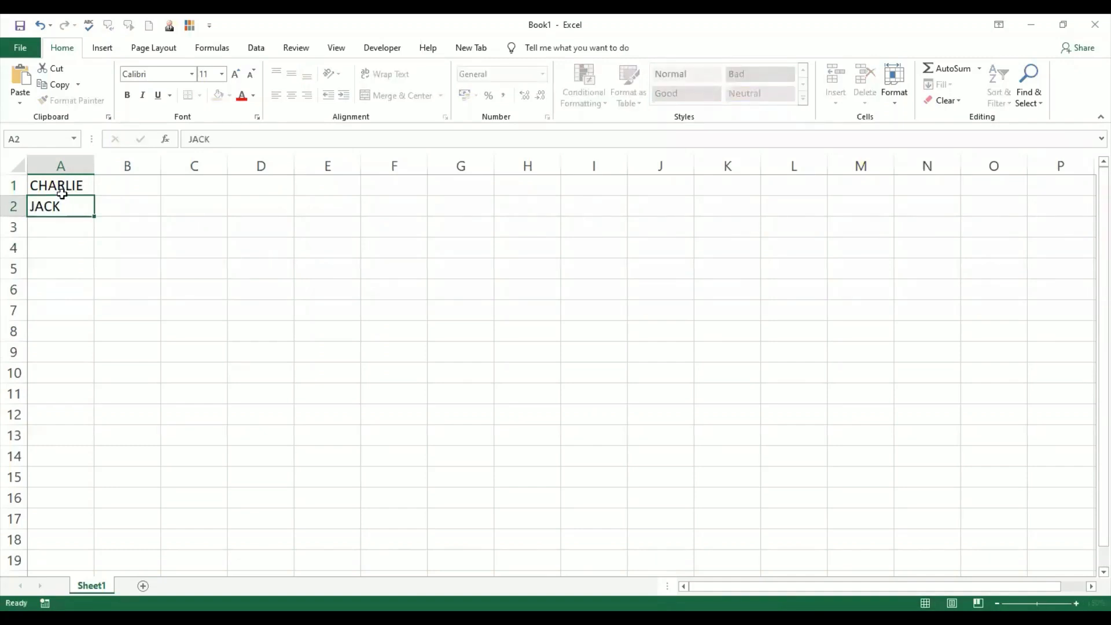
key("Return")
type("TOM")
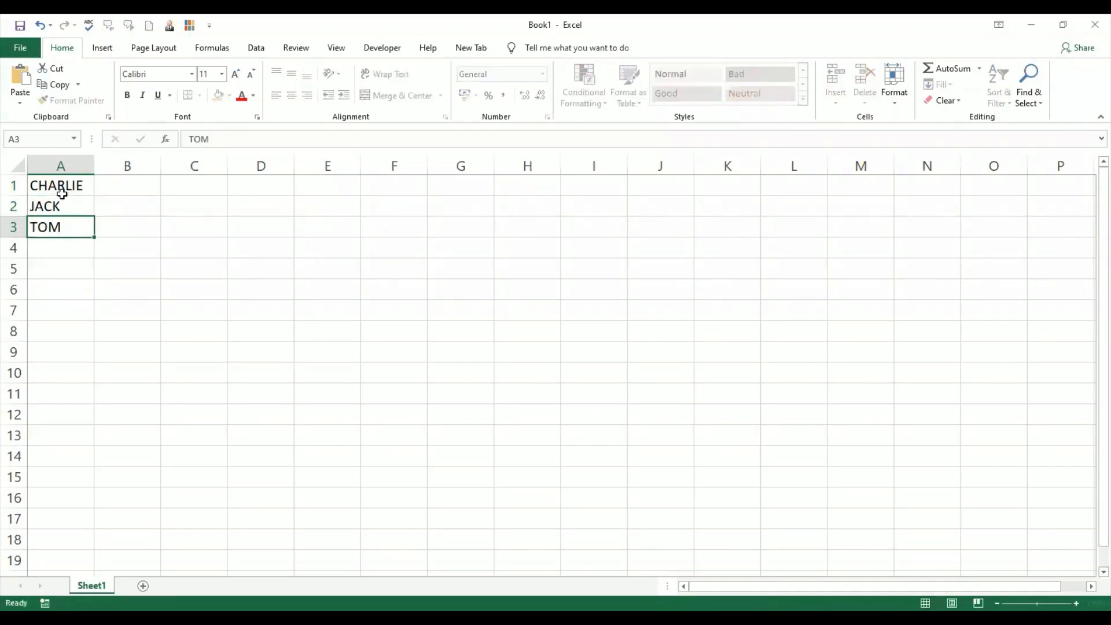
key("Return")
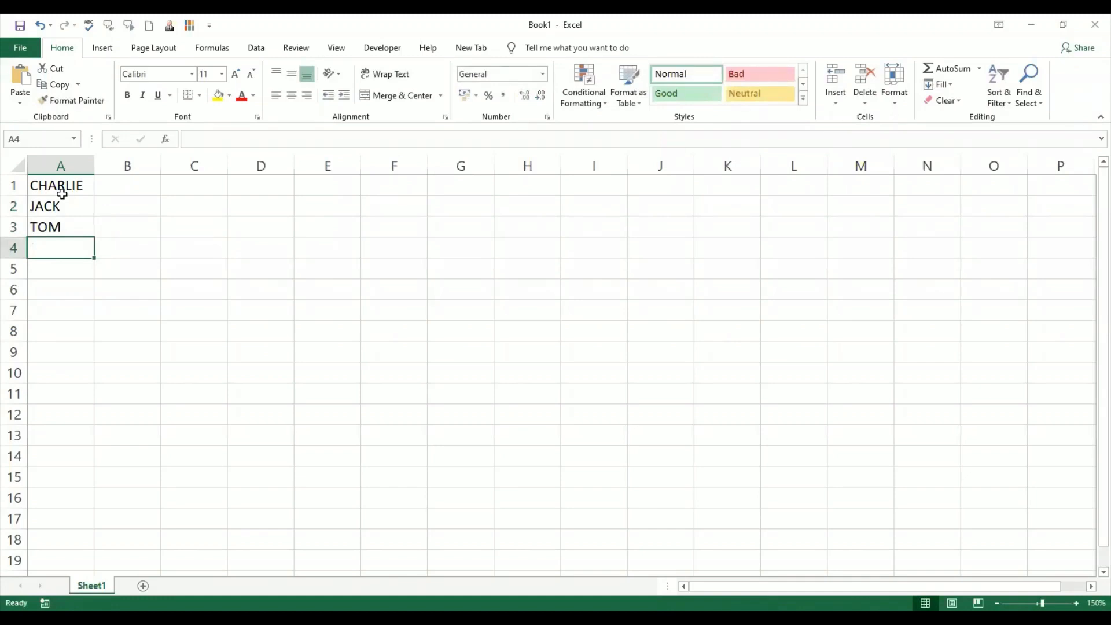
type("MIKE")
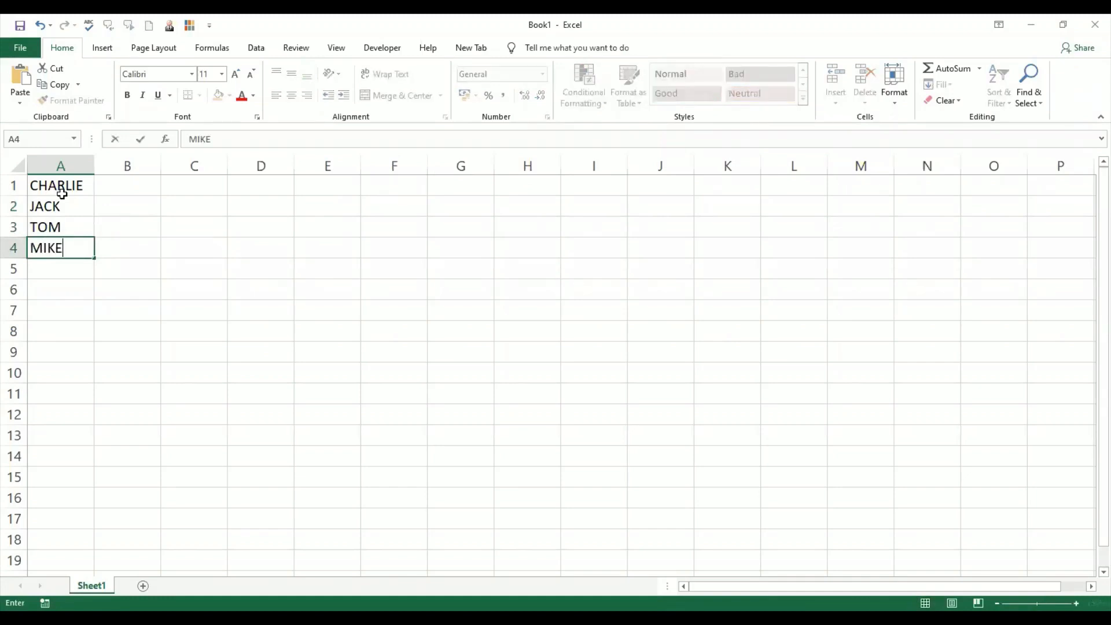
- Enter VICTOR, SIERRA, OSCAR and TOM down column B in cells B1 to B4
key("Right")
key("Up")
key("Up")
key("Up")
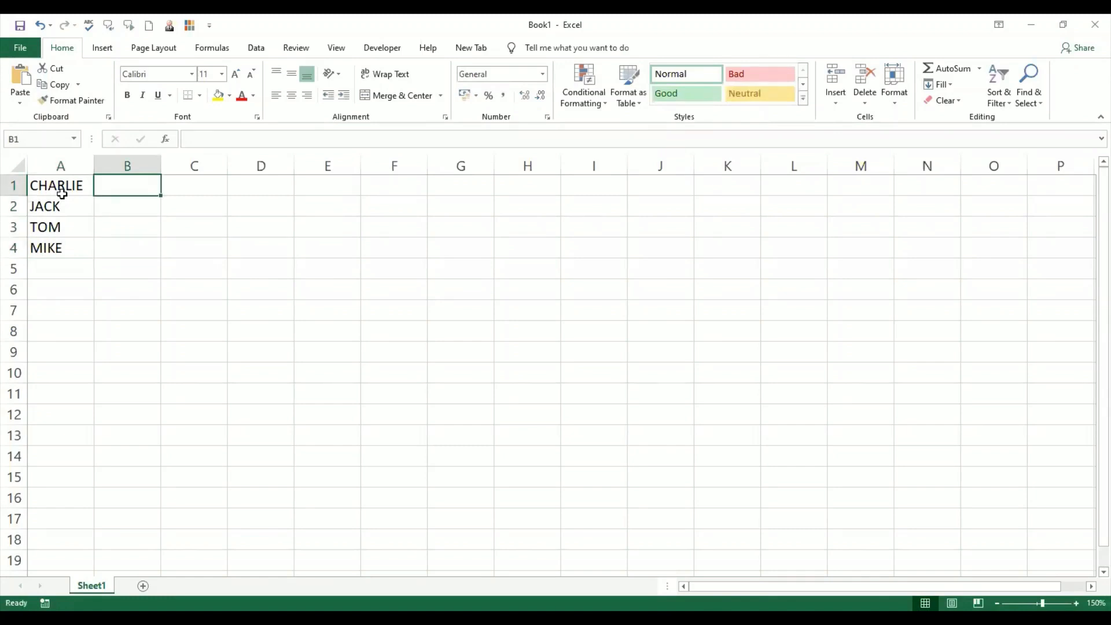
type("VICTOR")
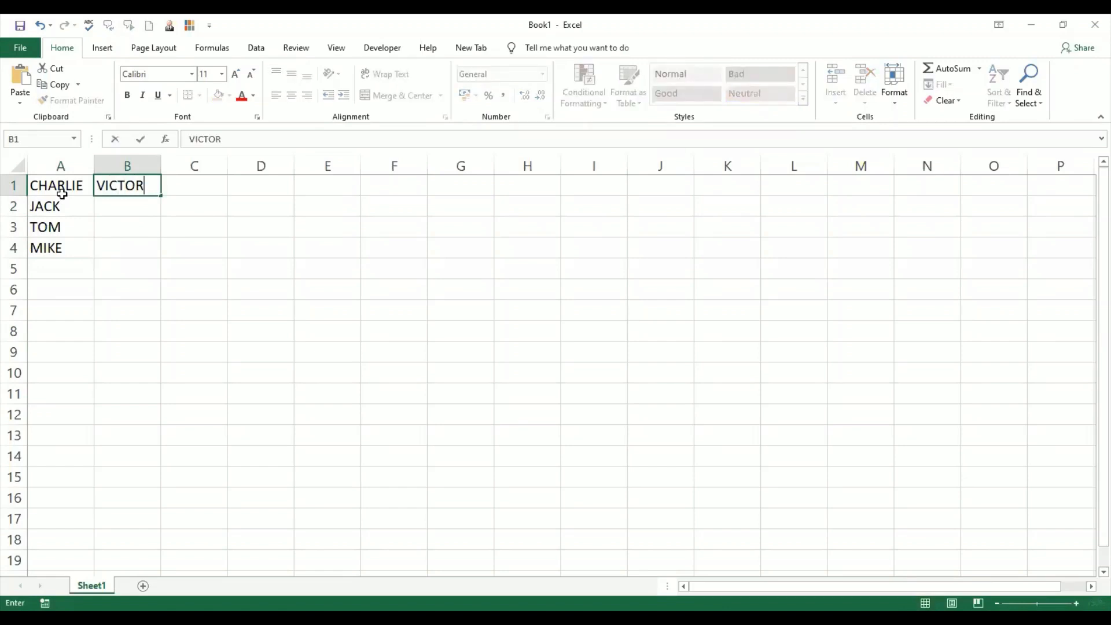
key("Return")
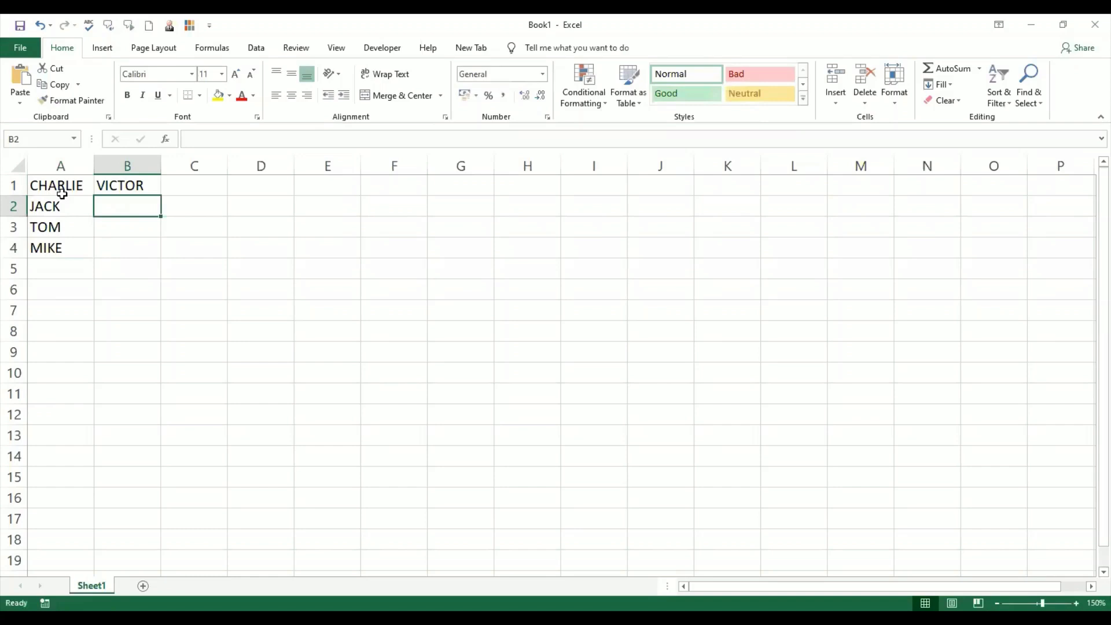
type("SIER")
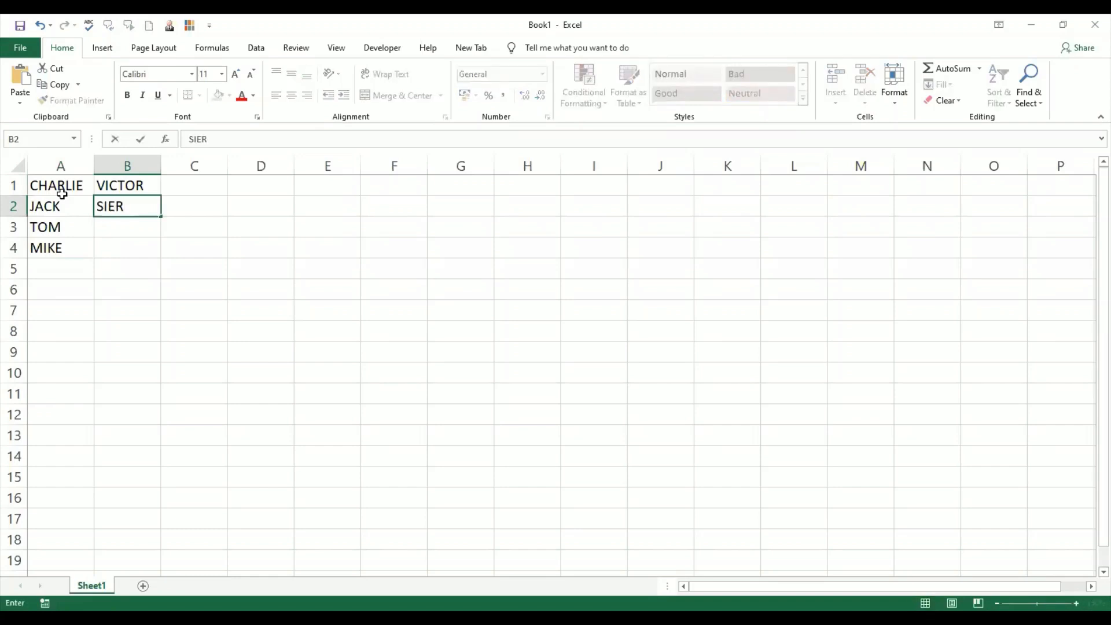
type("RA")
key("Return")
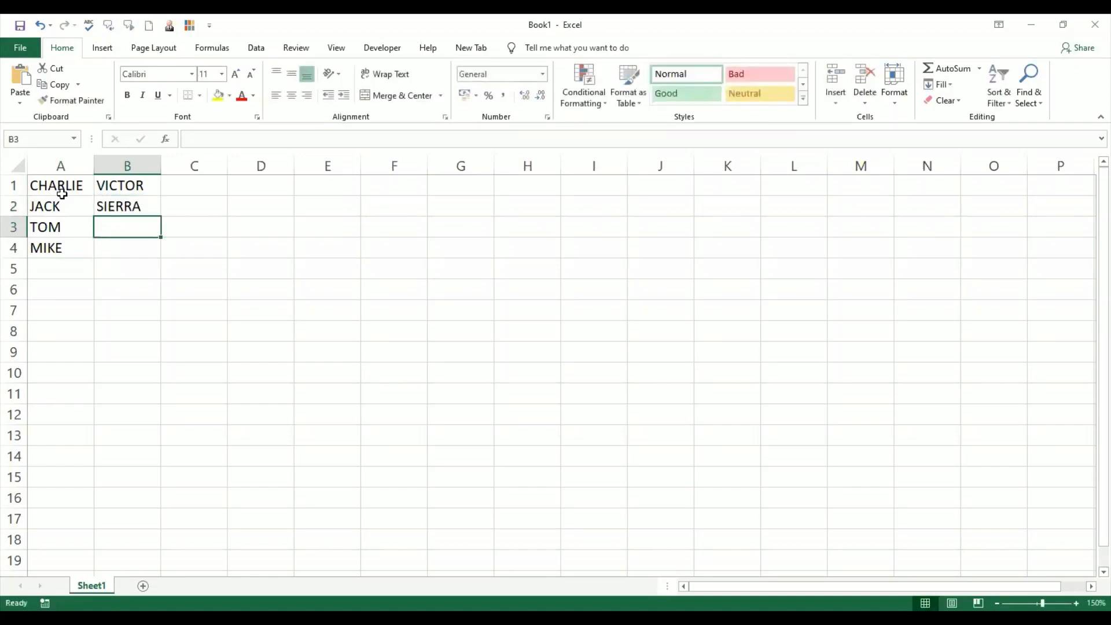
type("OSCAR")
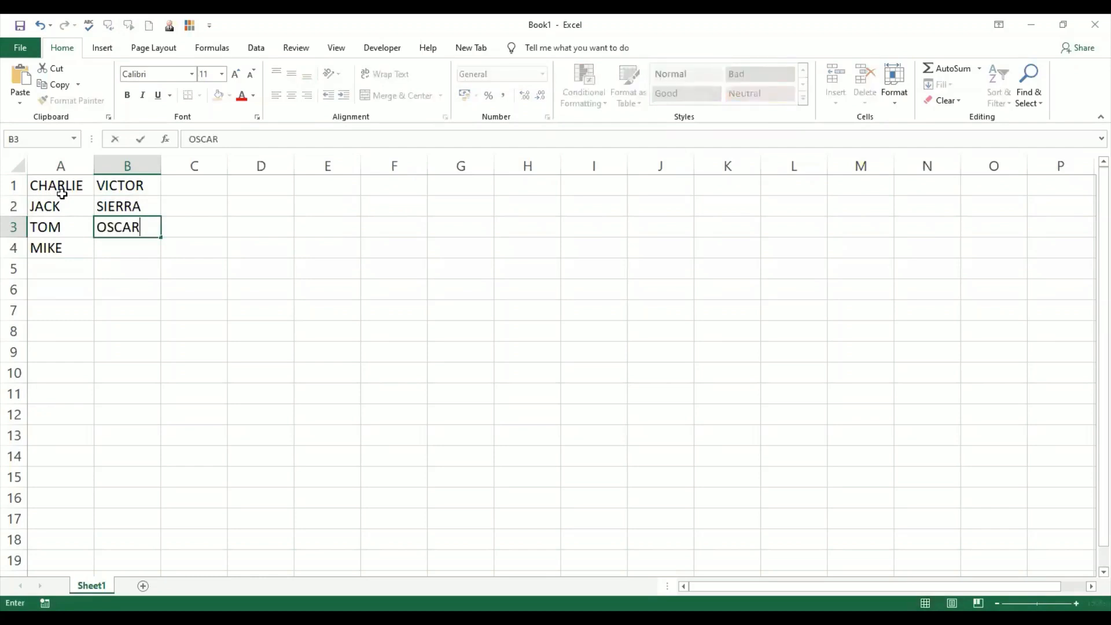
key("Return")
type("TOM")
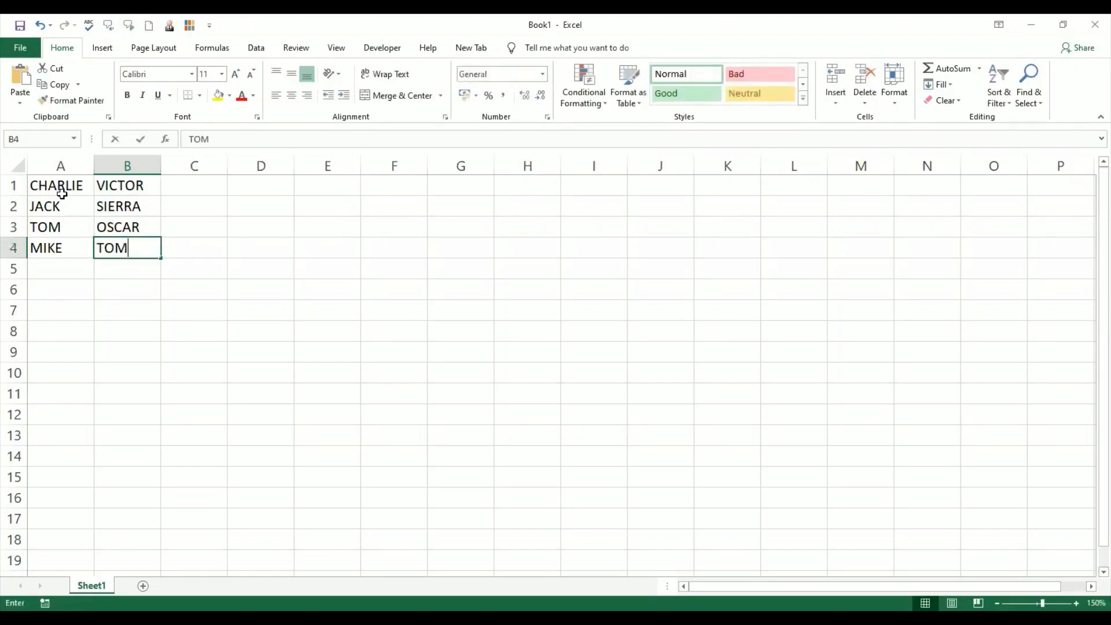
key("Tab")
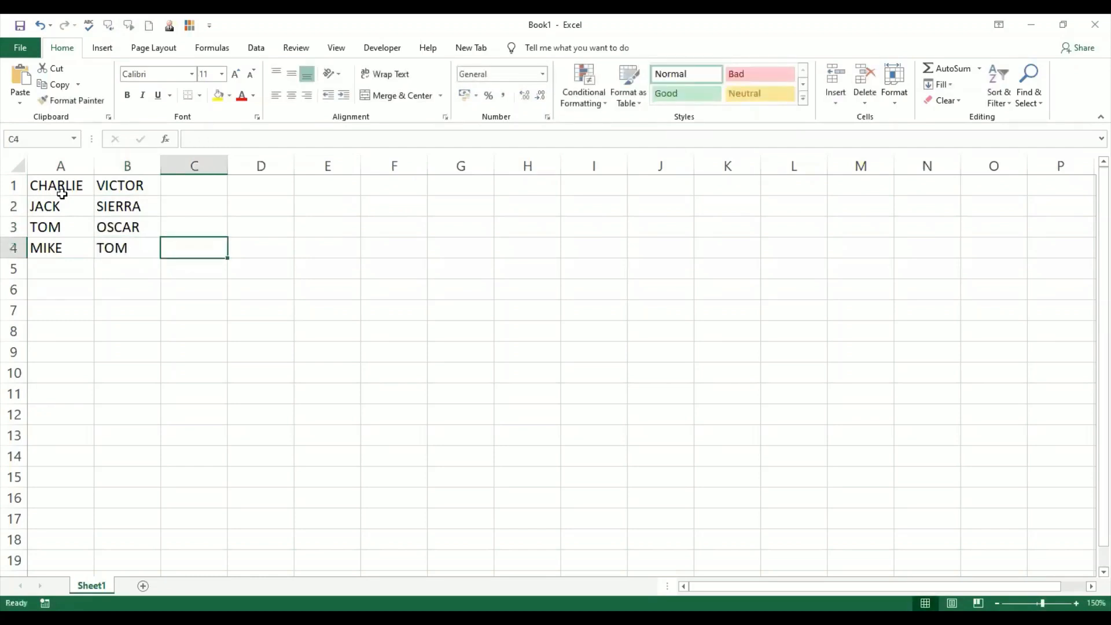
- Enter MIKE, CHARLIE, JIM and TIM down column C in cells C1 to C4
key("Up")
key("Up")
key("Up")
type("MIKE")
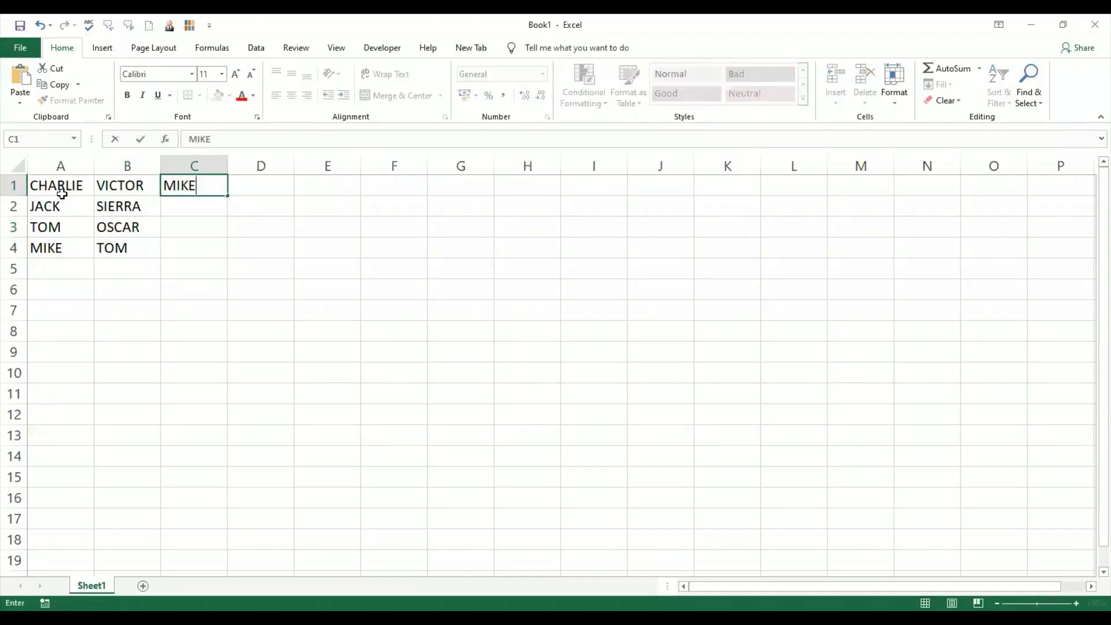
key("Return")
type("CHARLIE")
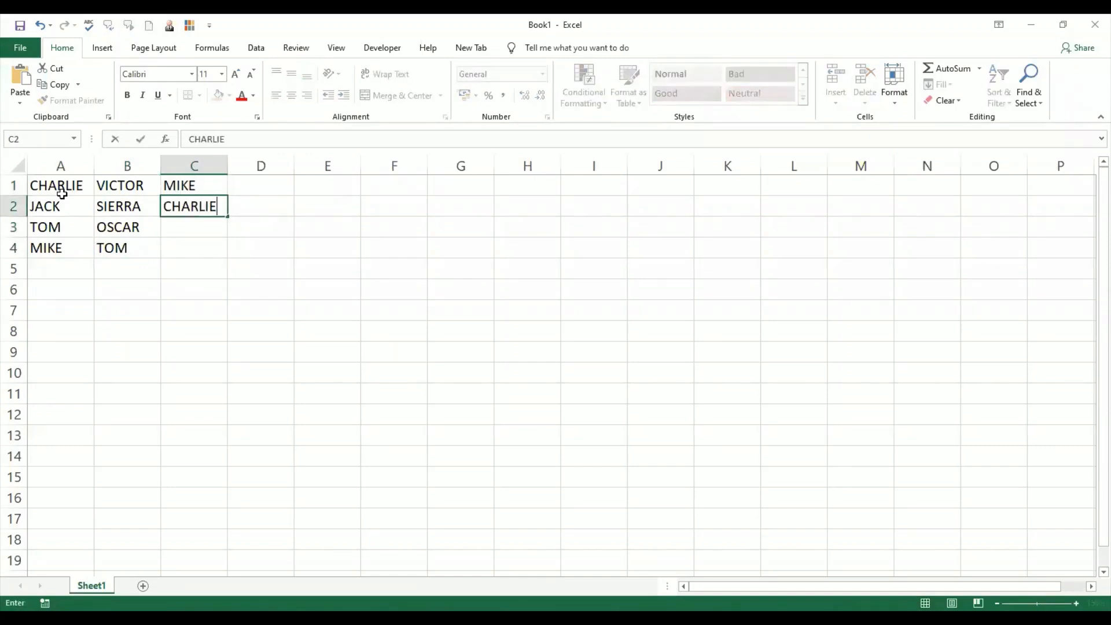
key("Return")
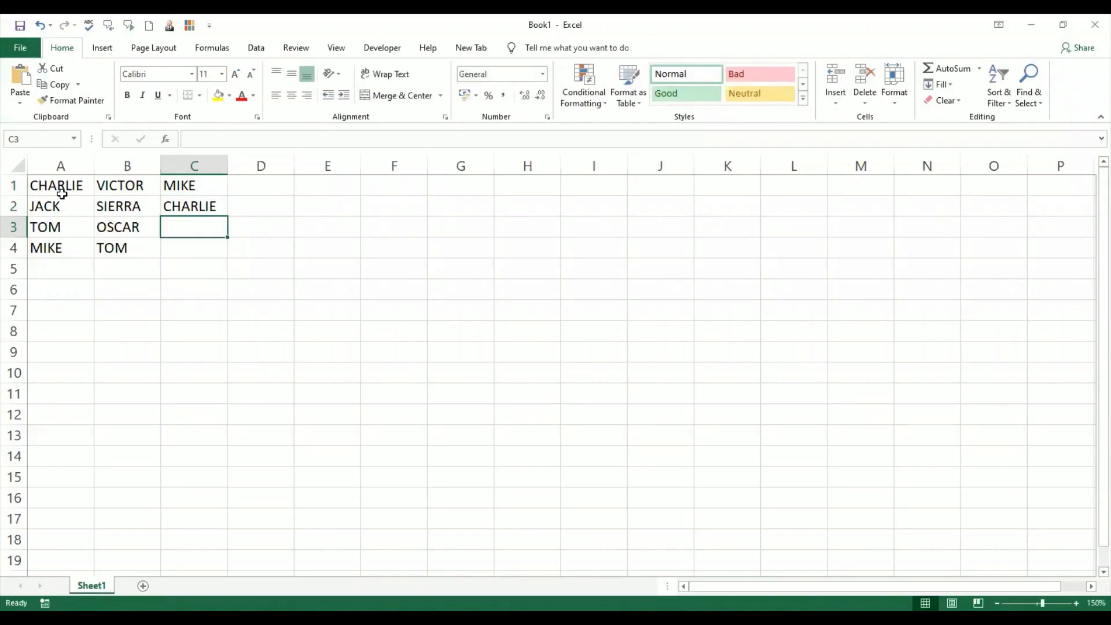
type("JIM")
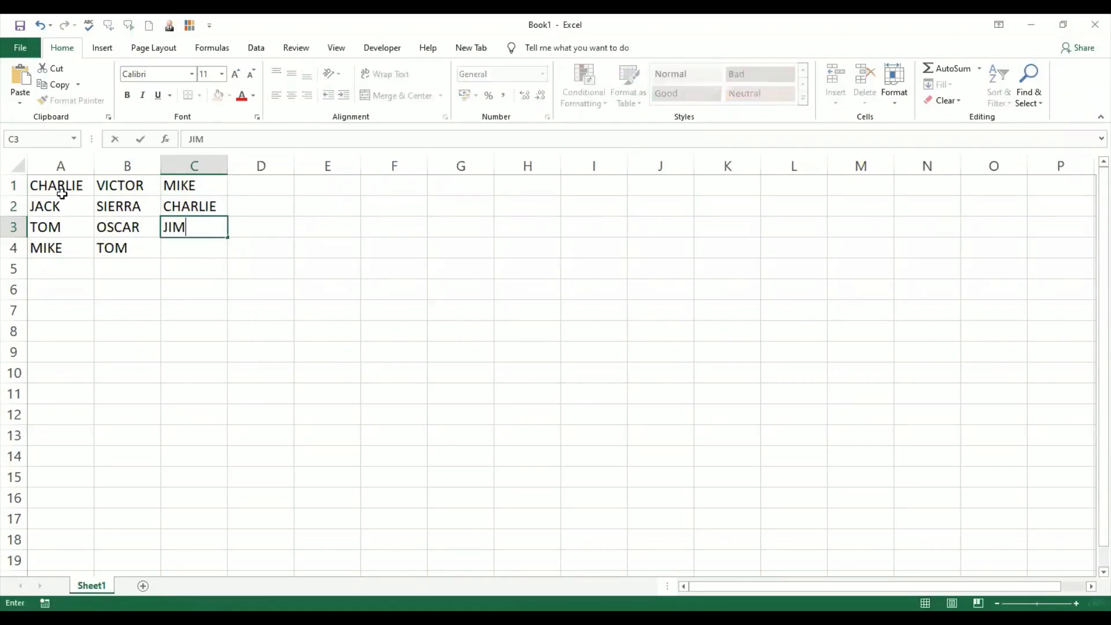
key("Return")
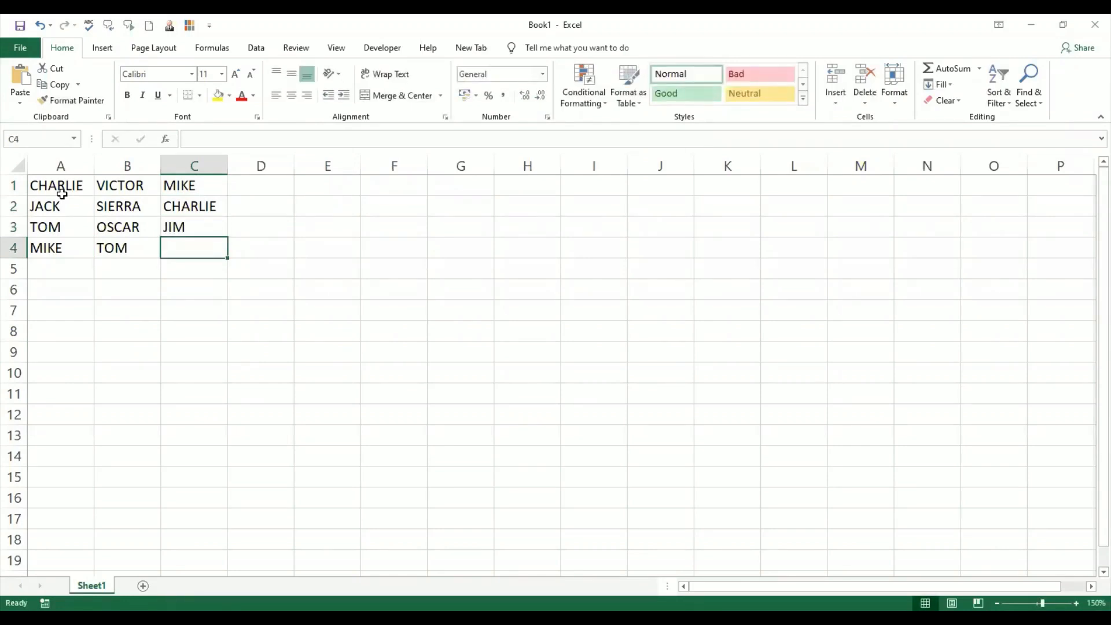
type("TIM")
key("Return")
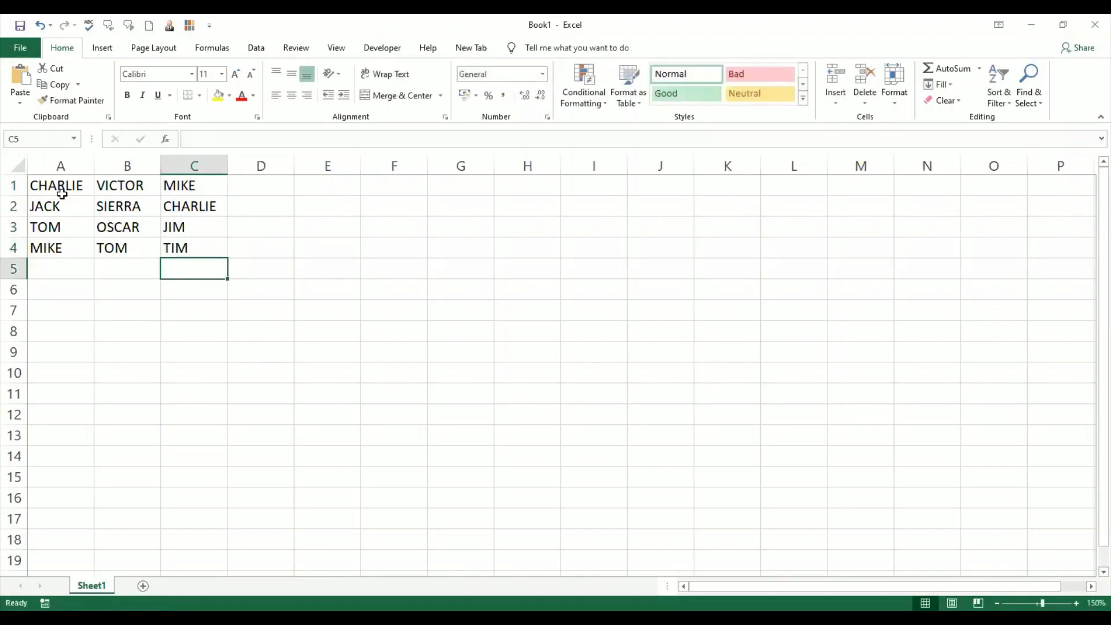
- Highlight duplicate values in A1:C4 using conditional formatting with Light Red Fill
left_click(48, 432)
left_click(112, 316)
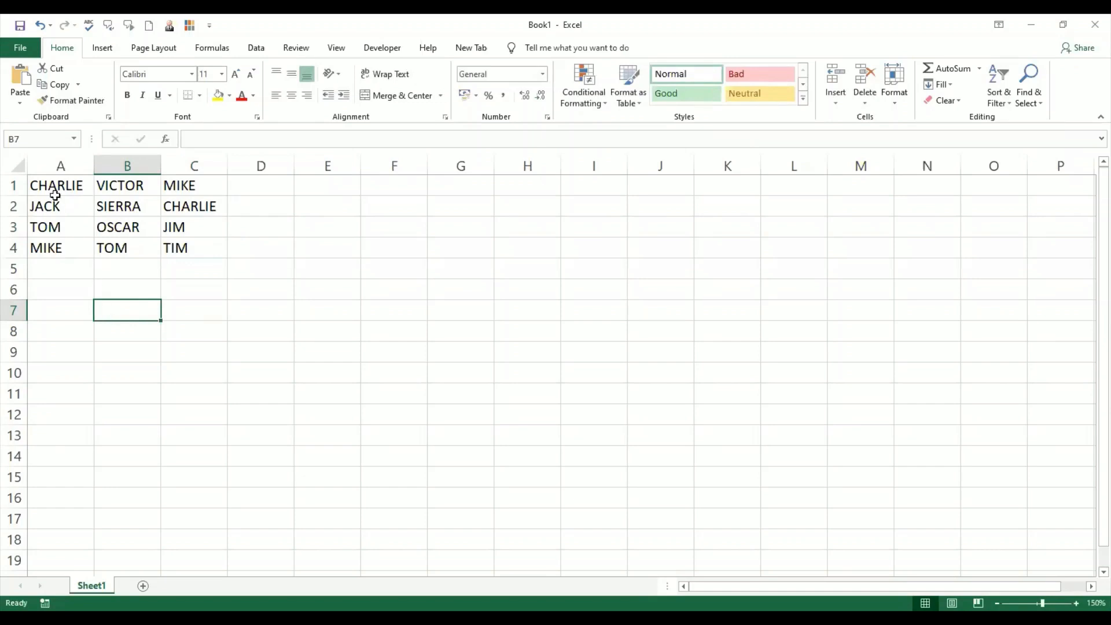
left_click_drag(54, 185, 201, 247)
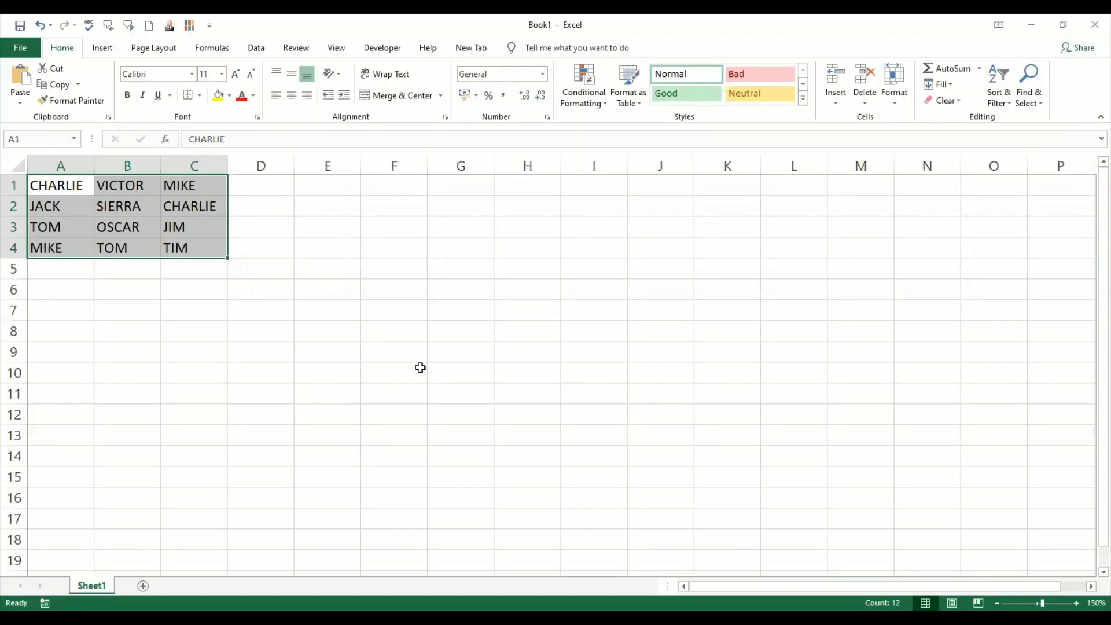
left_click(601, 109)
mouse_move(611, 133)
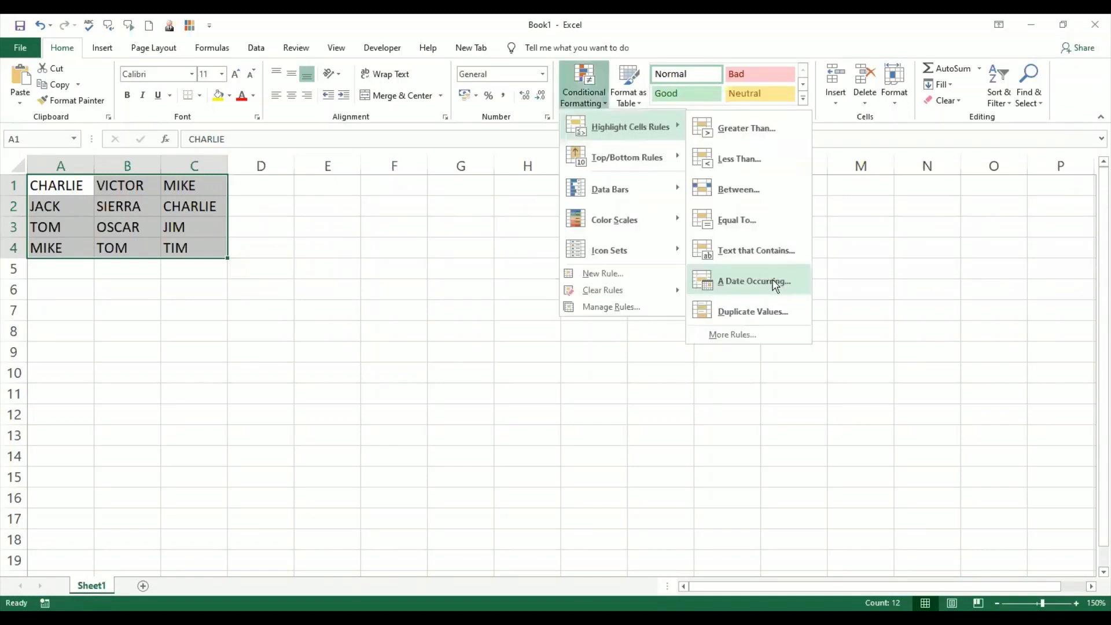
left_click(743, 301)
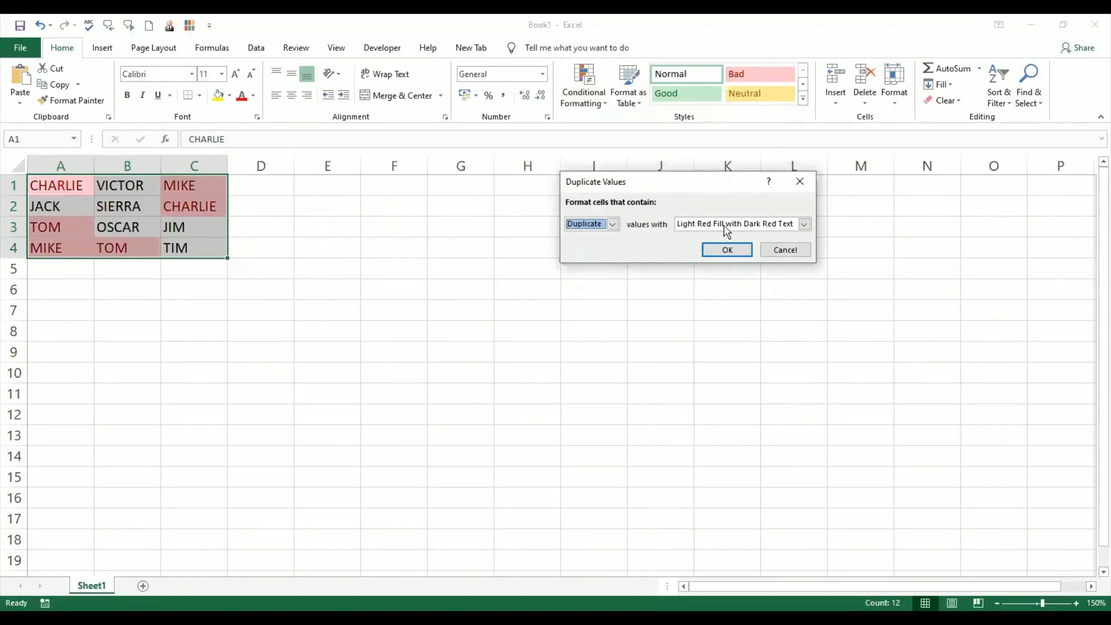
left_click(804, 225)
left_click(789, 272)
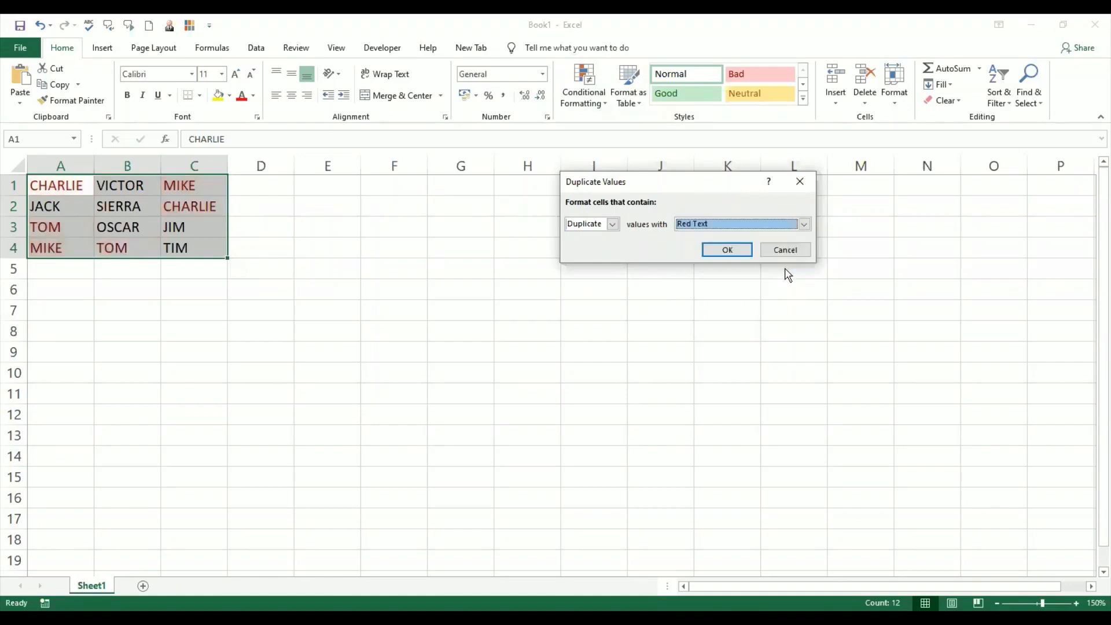
left_click(804, 225)
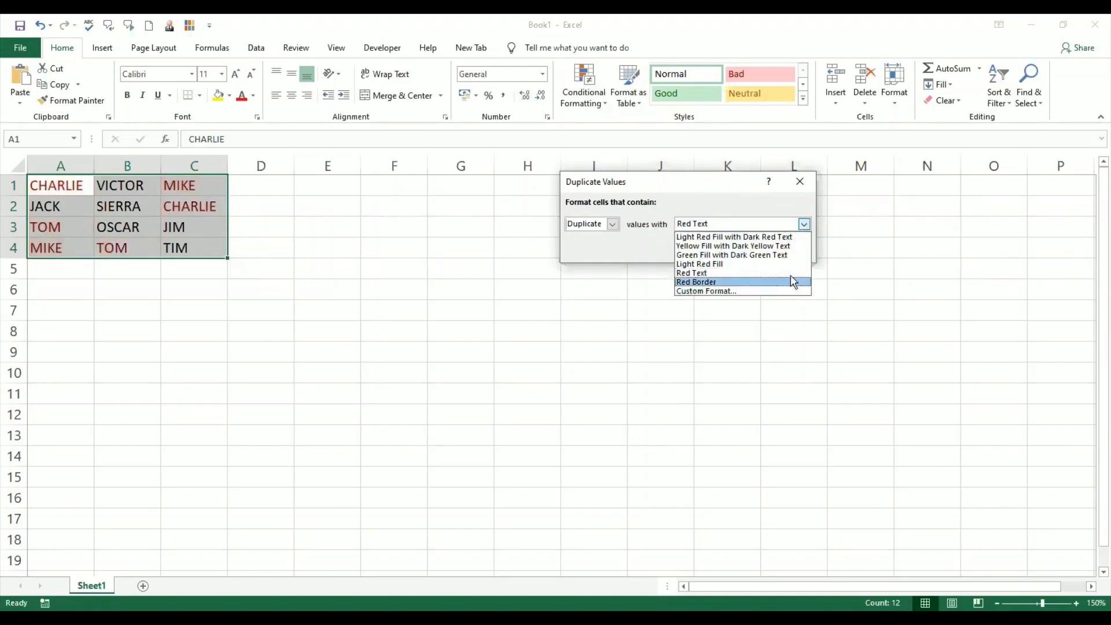
left_click(792, 265)
left_click(729, 250)
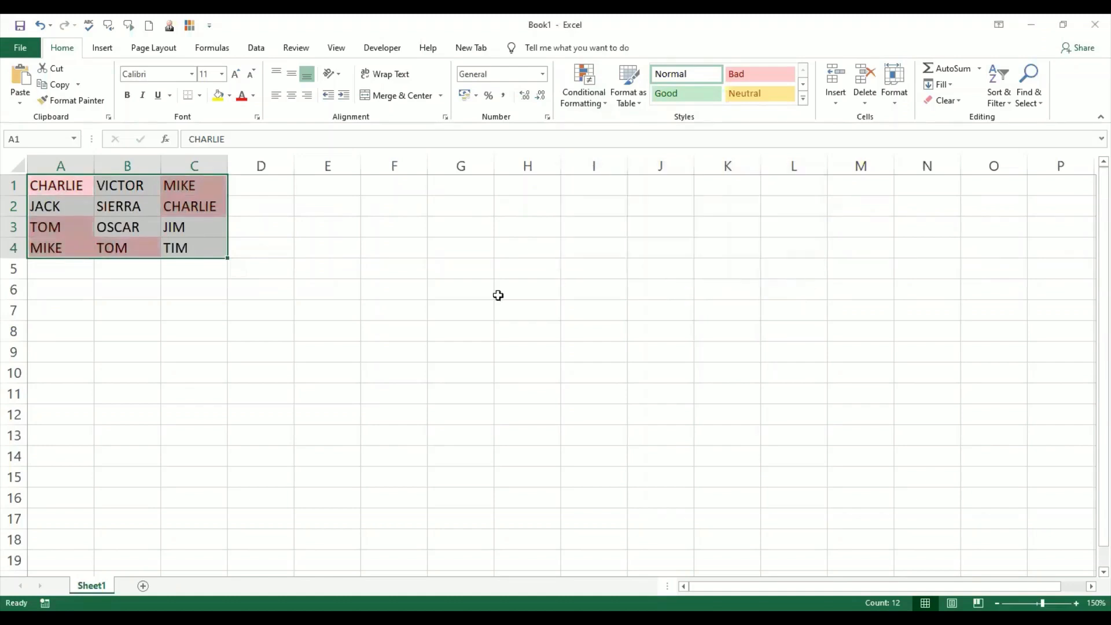
left_click(304, 388)
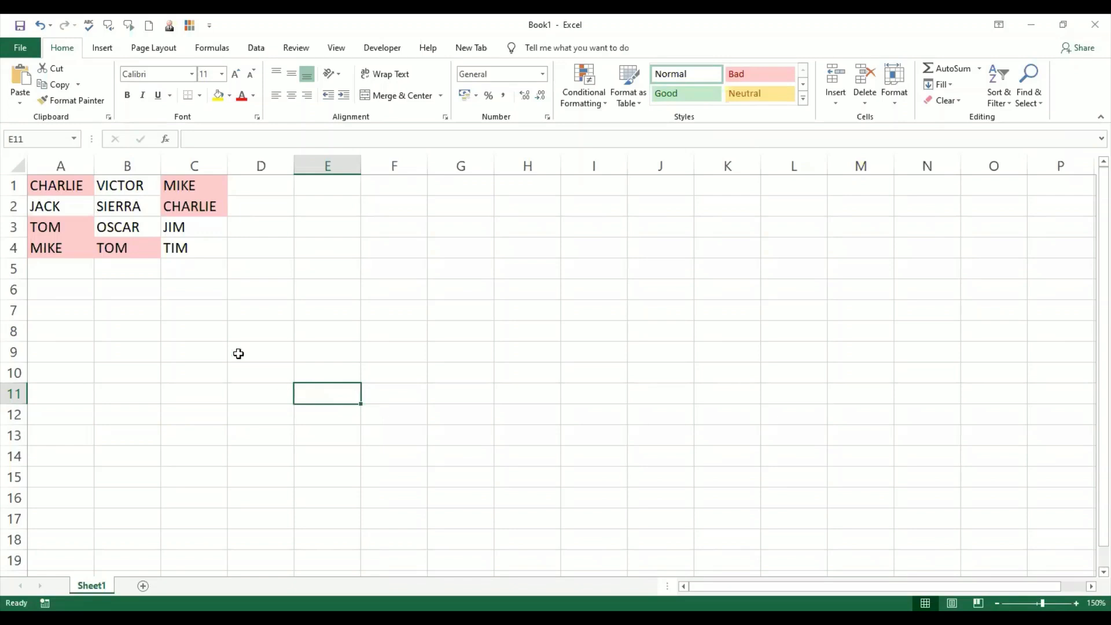
- Change C4 to MIKE
left_click(210, 246)
type("MIKE")
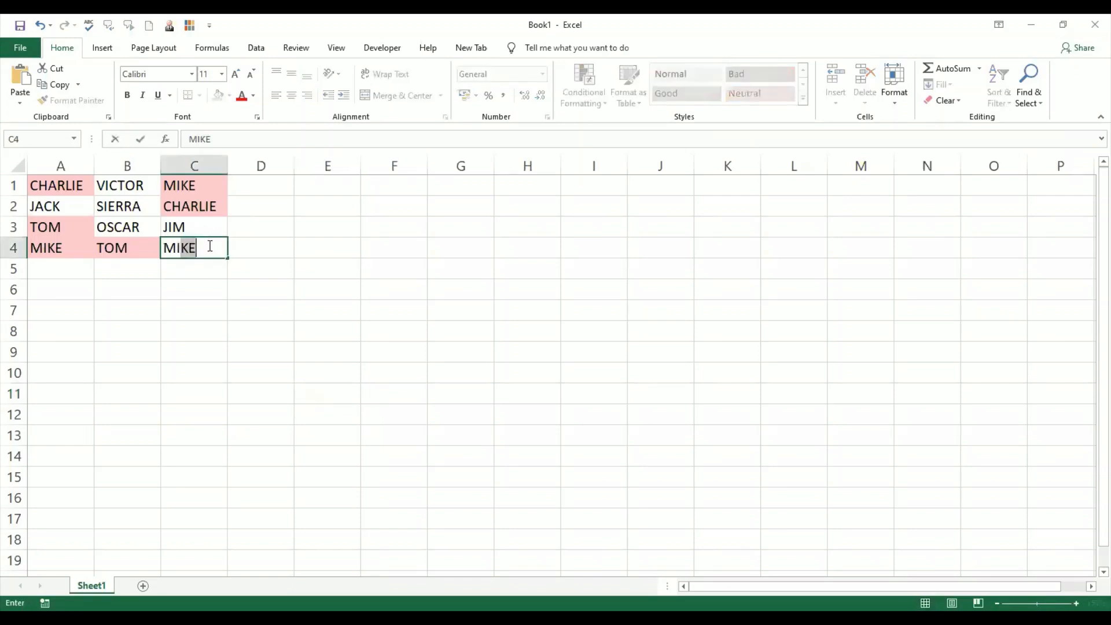
key("Return")
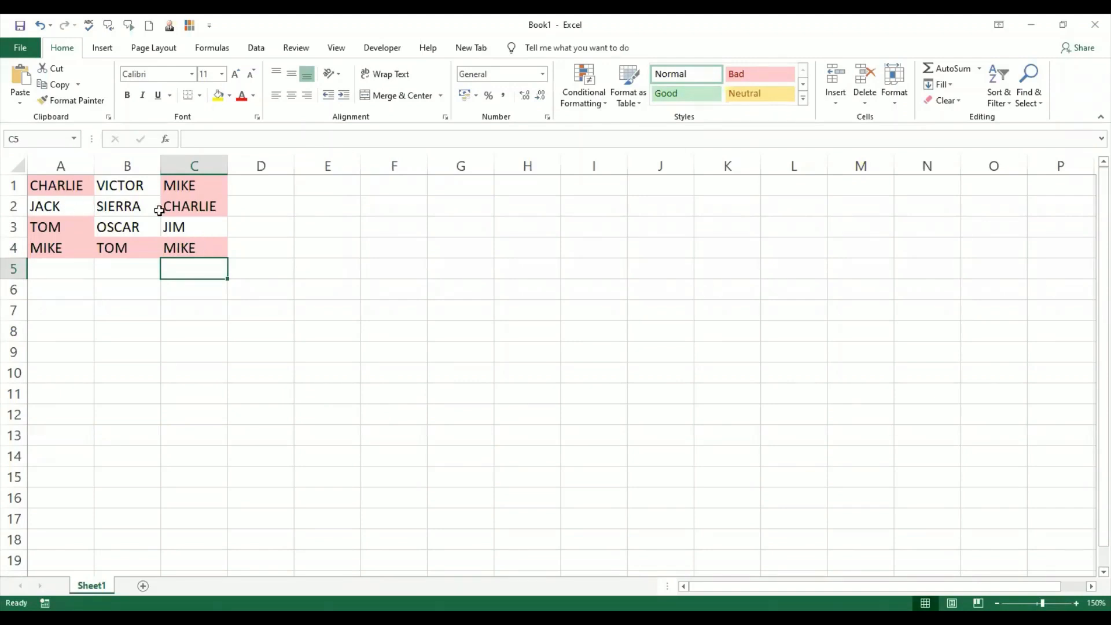
- Change C3 to SIERRA
left_click(181, 228)
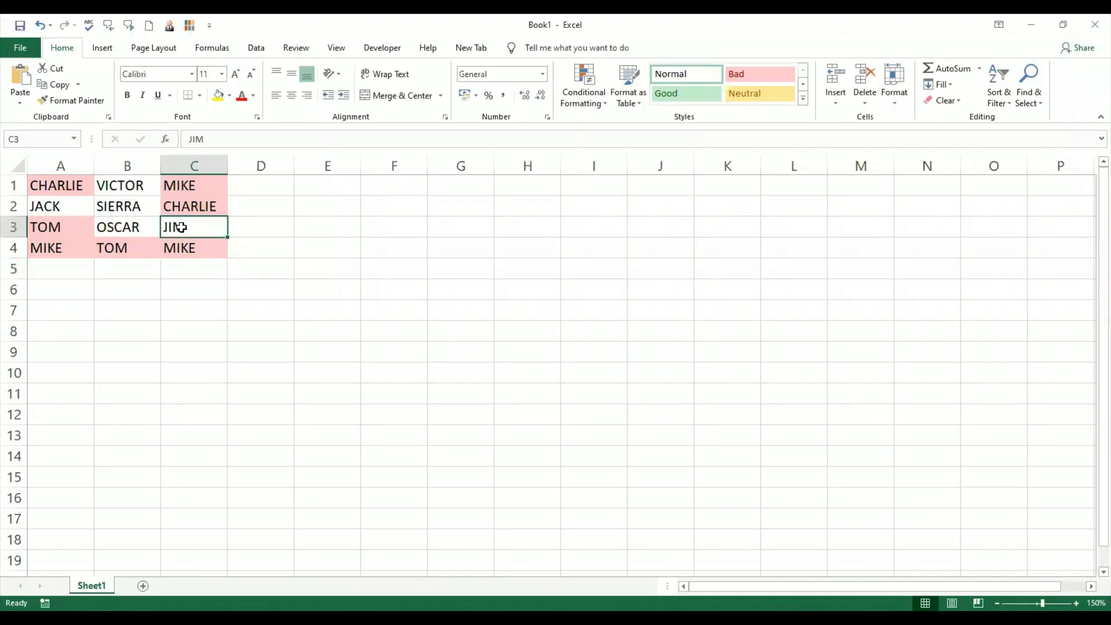
type("SIERRS")
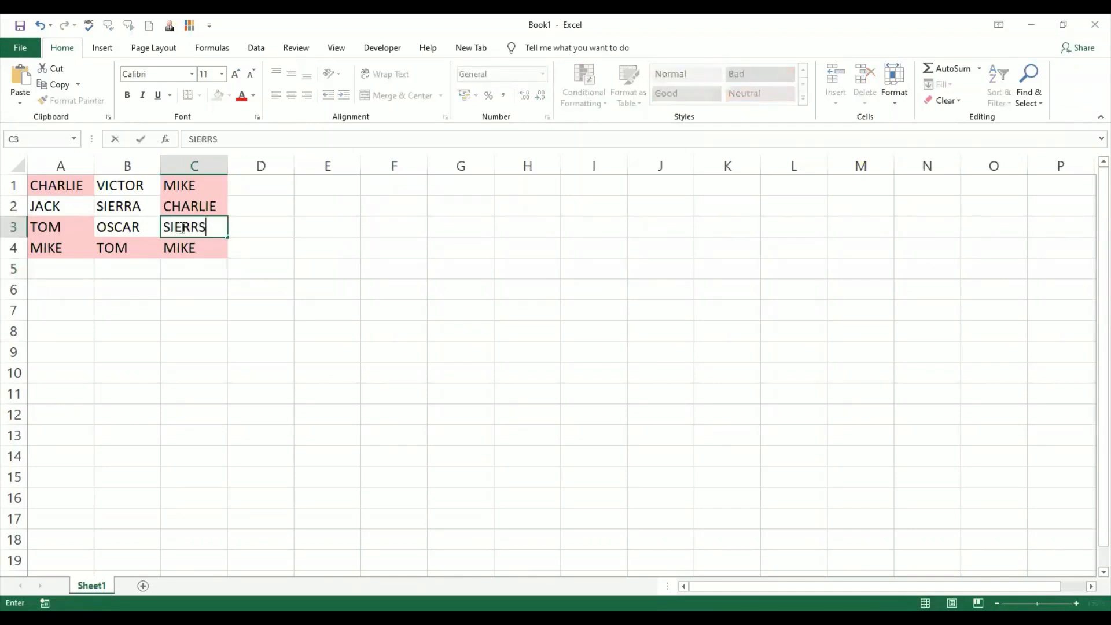
key("BackSpace")
type("A")
key("Return")
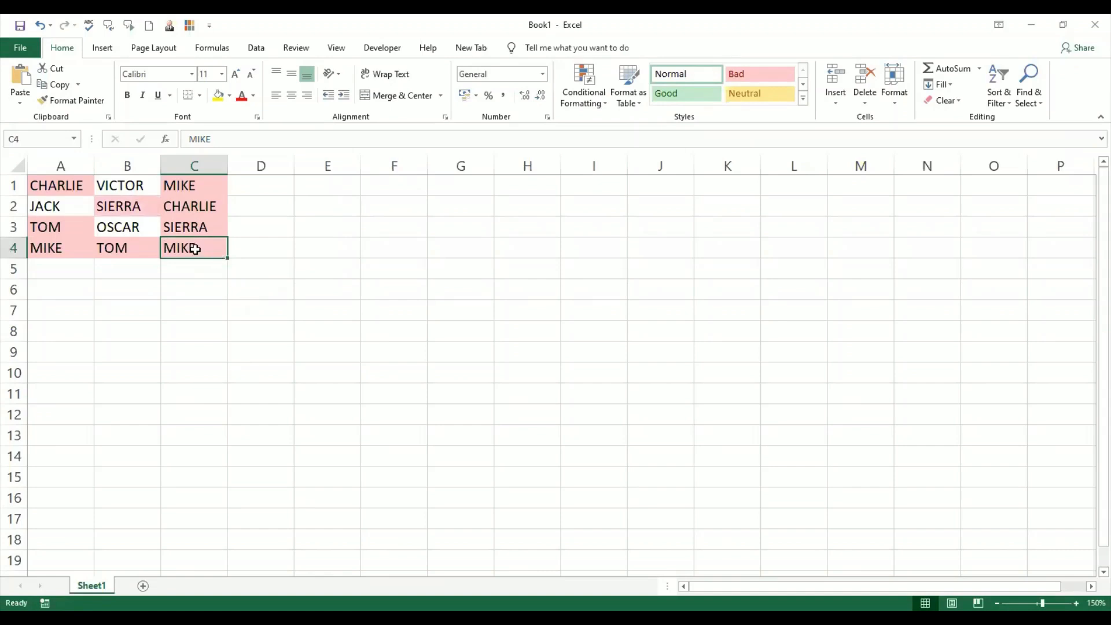
- Change C3 to TIM and clear the contents of C4
left_click(201, 228)
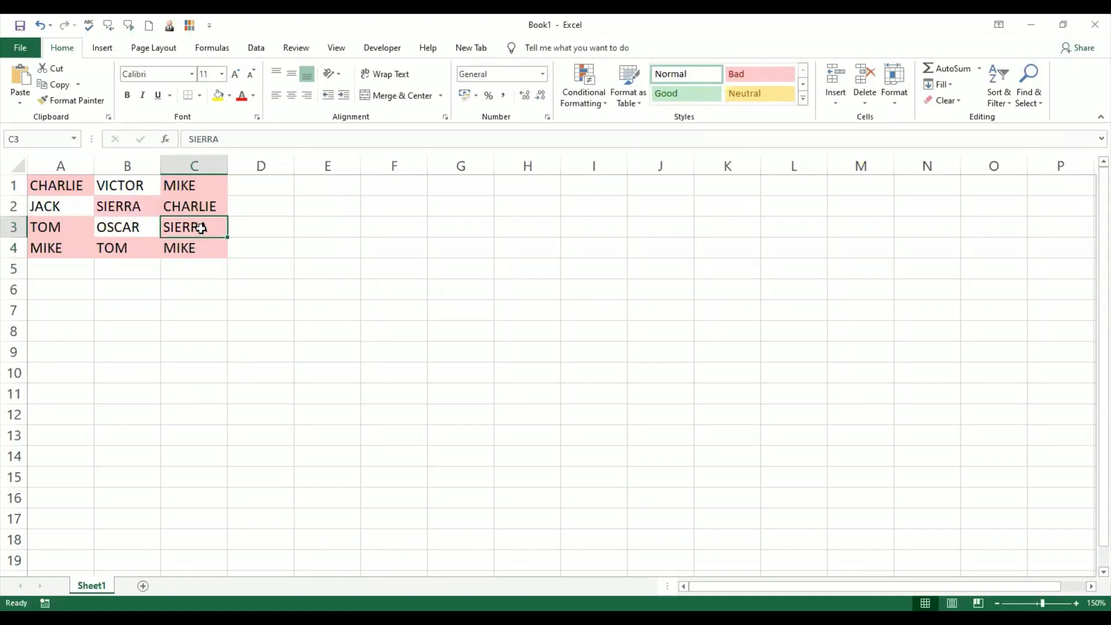
type("TIM")
key("Return")
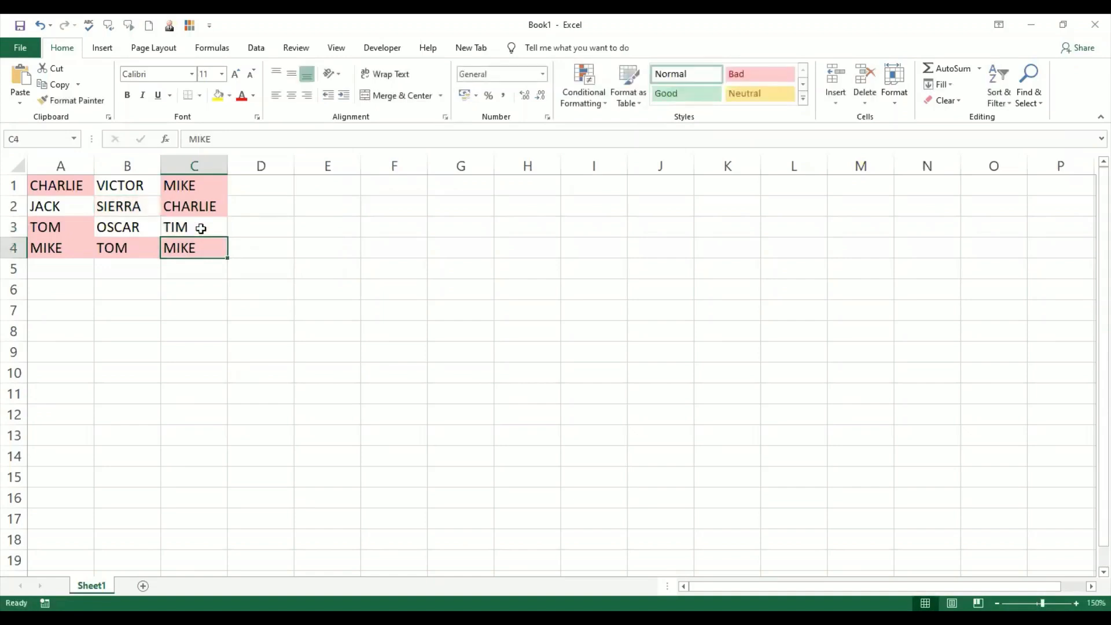
key("Delete")
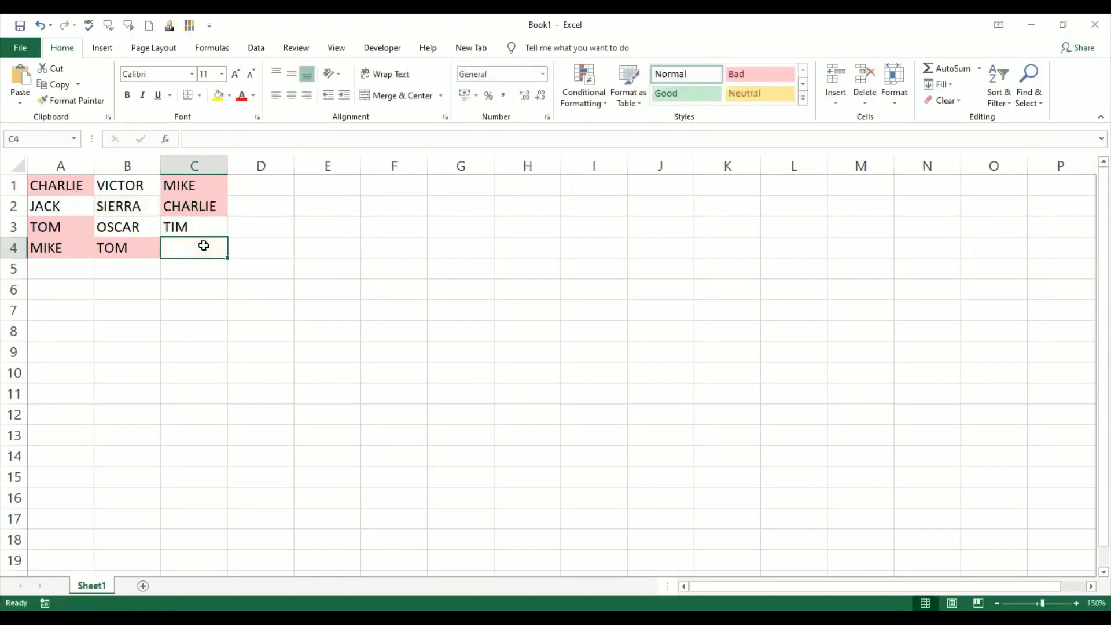
- Enter mike in lowercase in C4
type("mike")
key("Return")
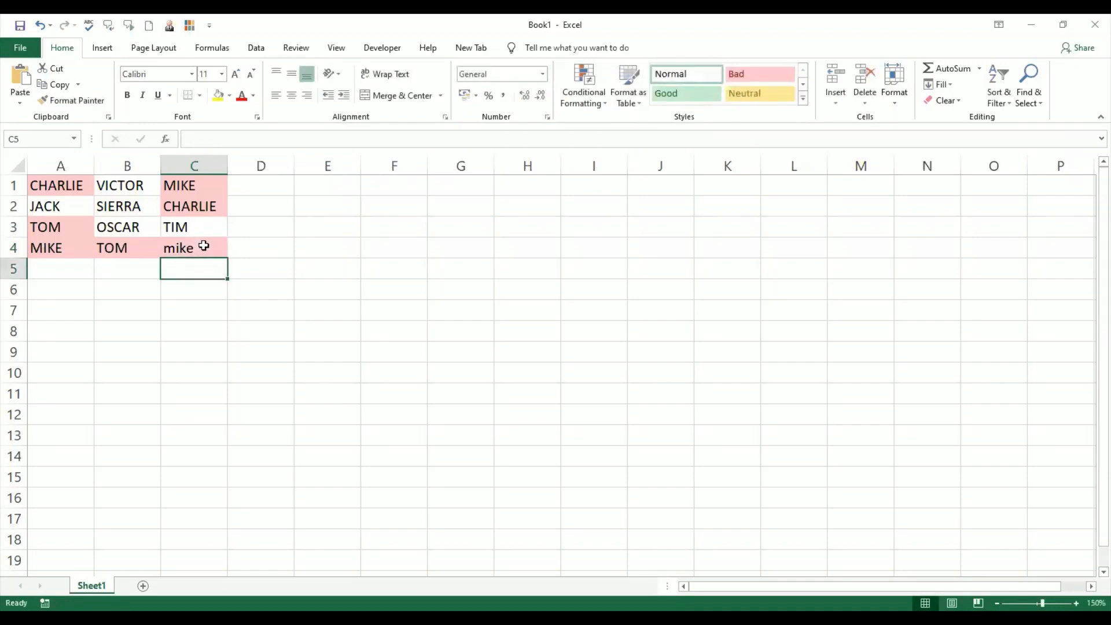
left_click(204, 246)
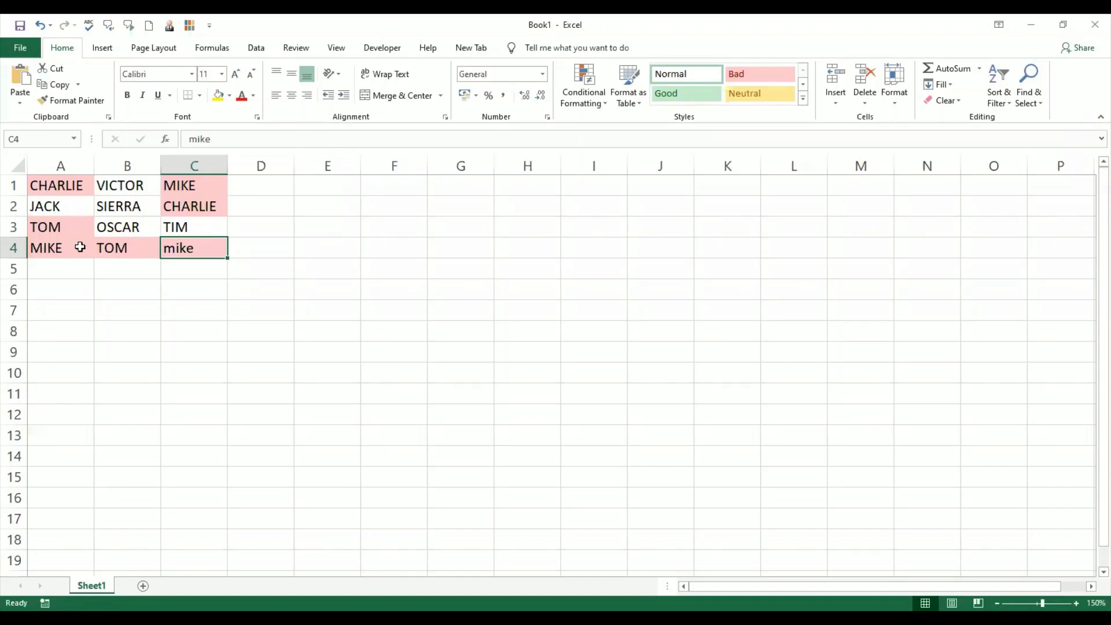
- Fill row 5 with DELTA in A5, ALPHA in B5 and VICTOR in C5
left_click(78, 265)
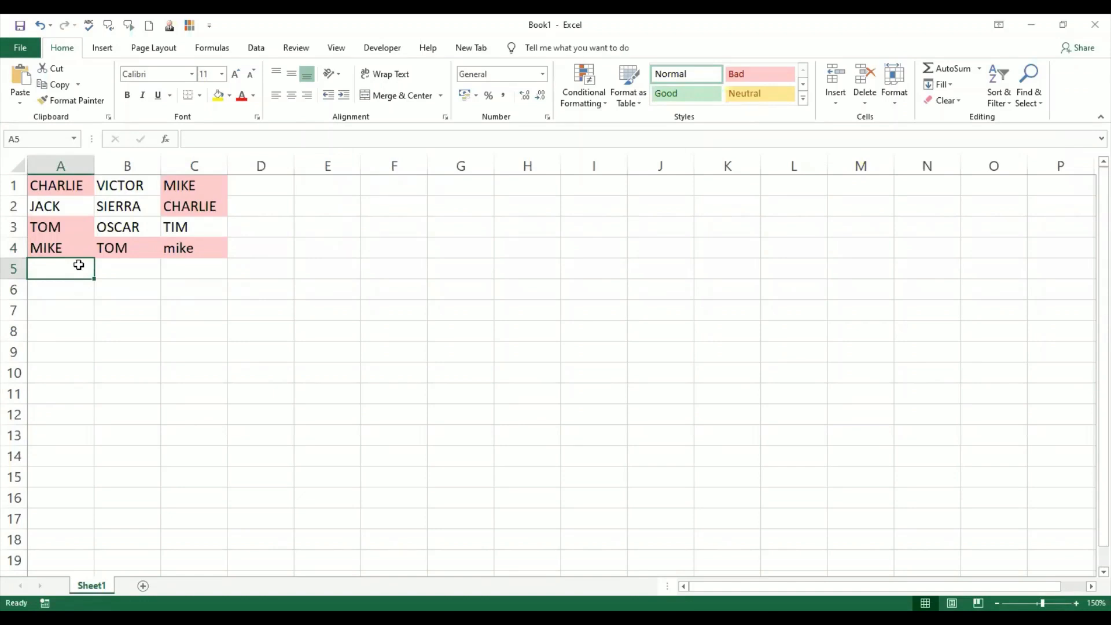
type("DELTA")
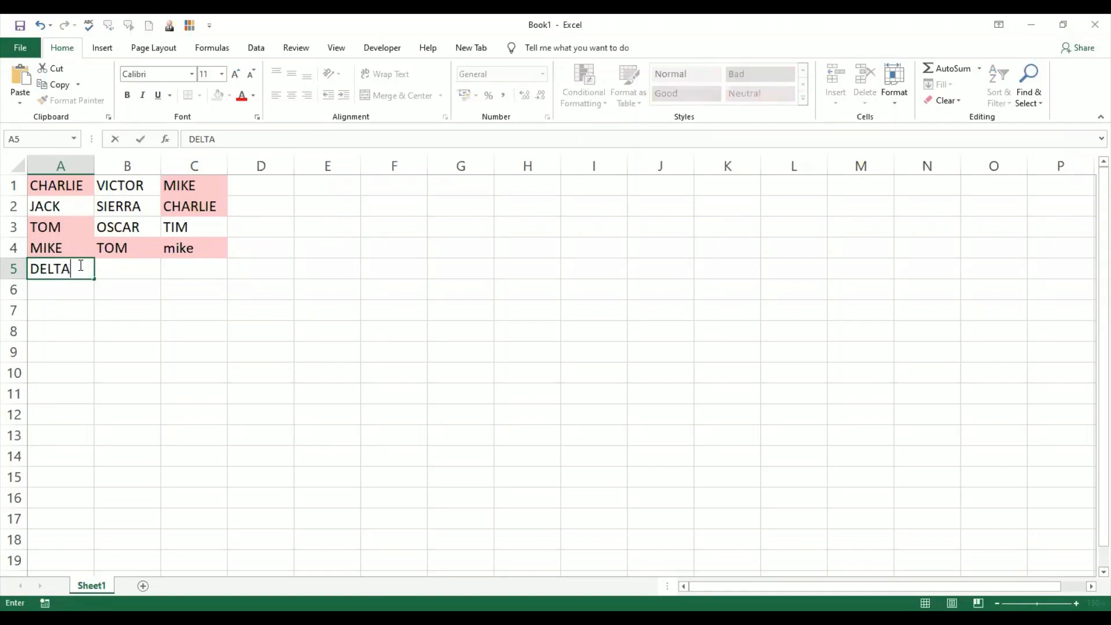
key("Return")
key("Right")
key("Up")
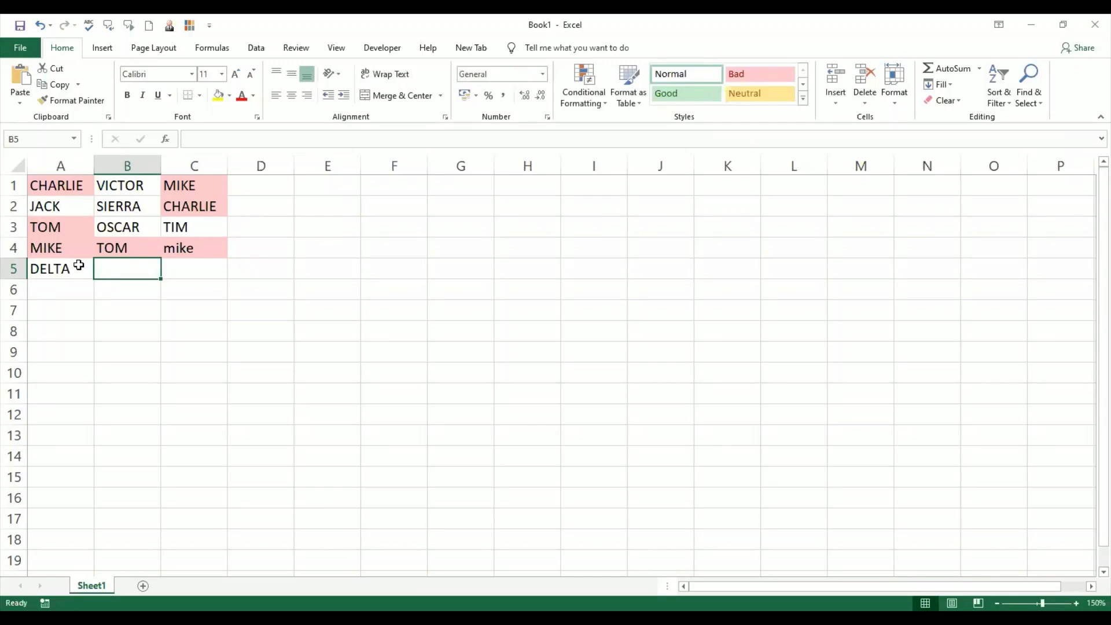
type("Y")
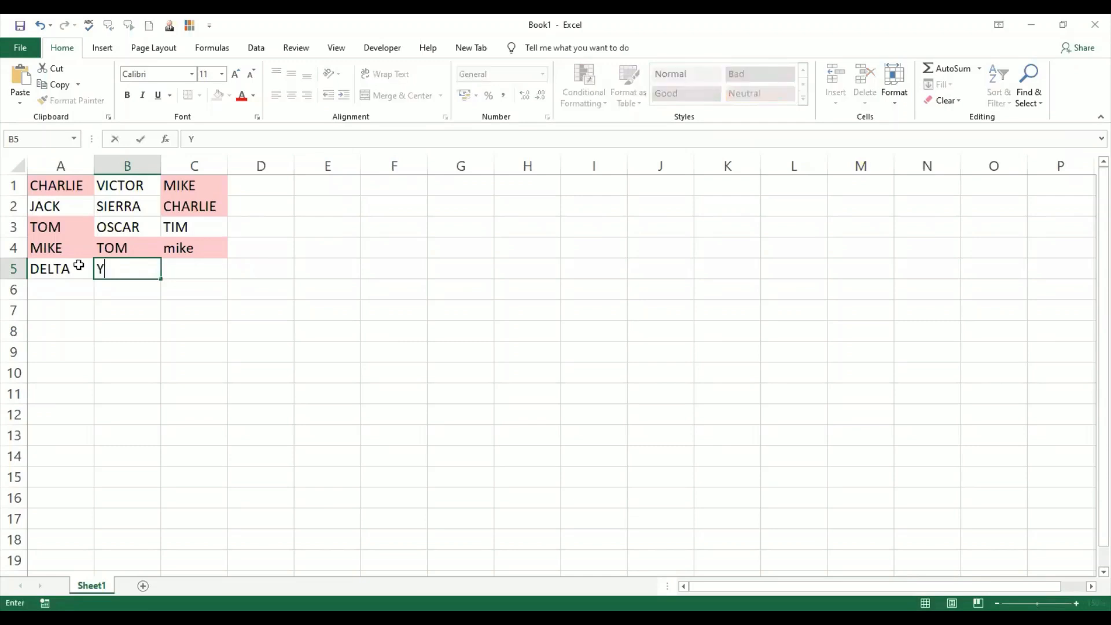
key("BackSpace")
type("ALPHA")
key("Tab")
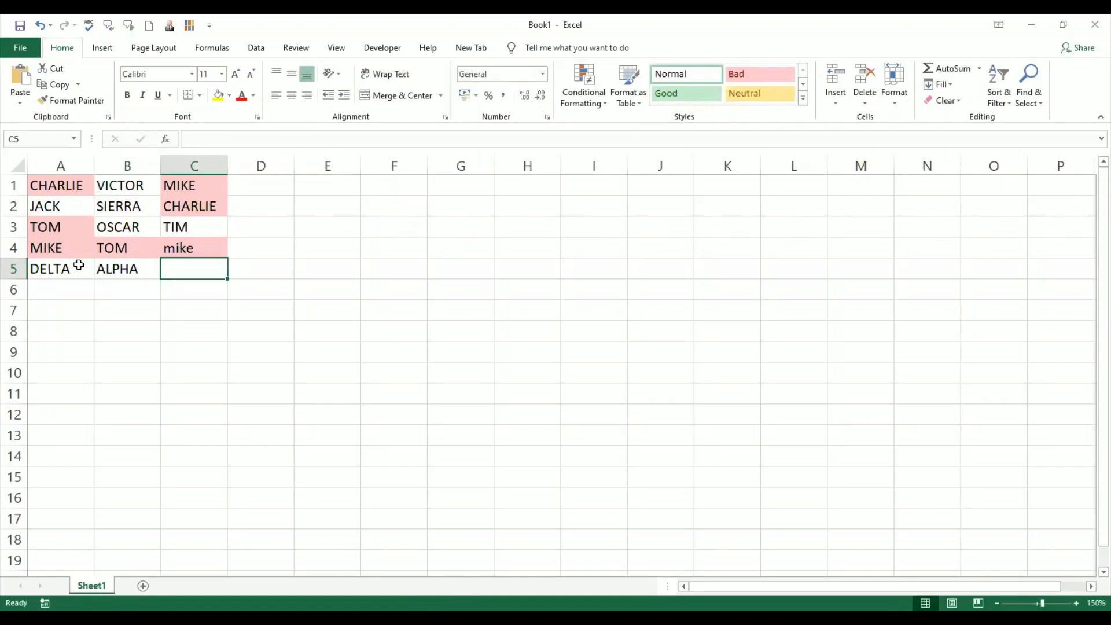
type("VIC")
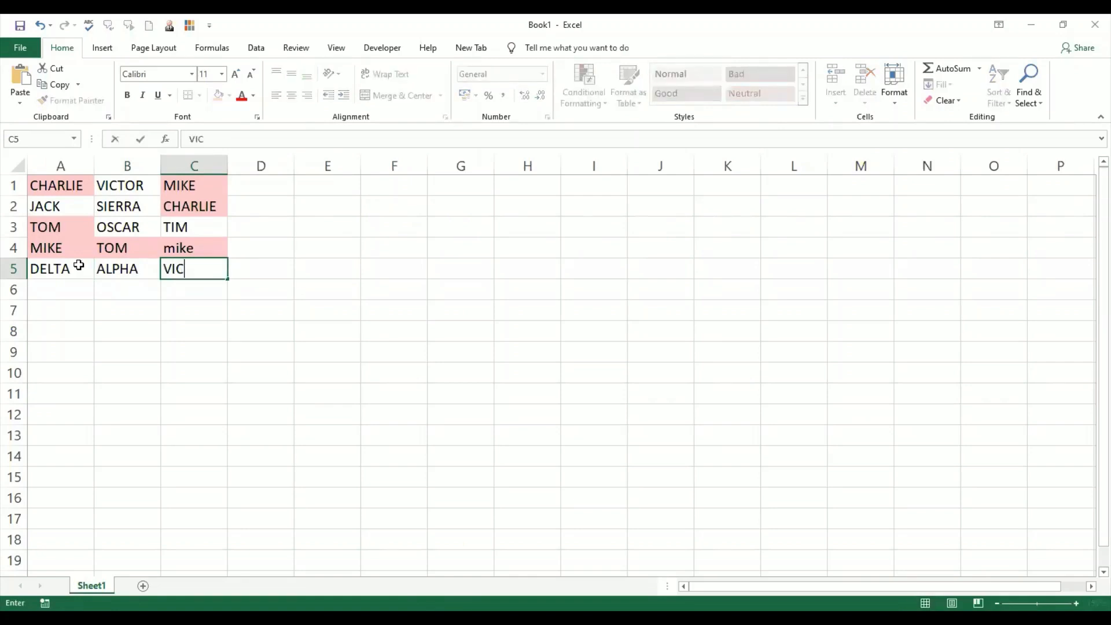
type("TOR")
key("Return")
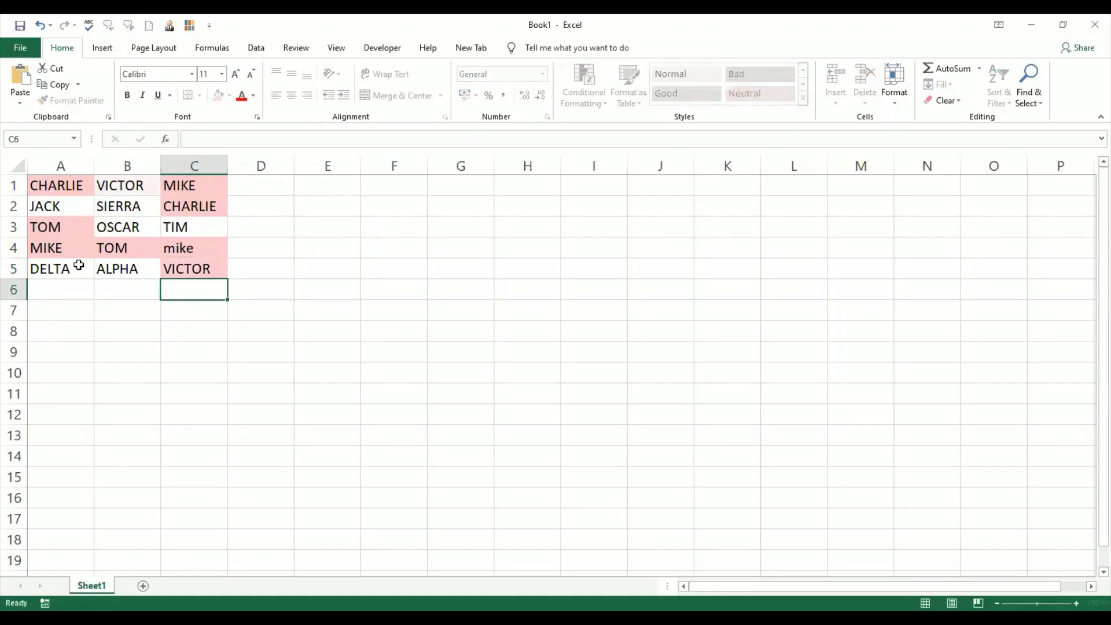
left_click(67, 315)
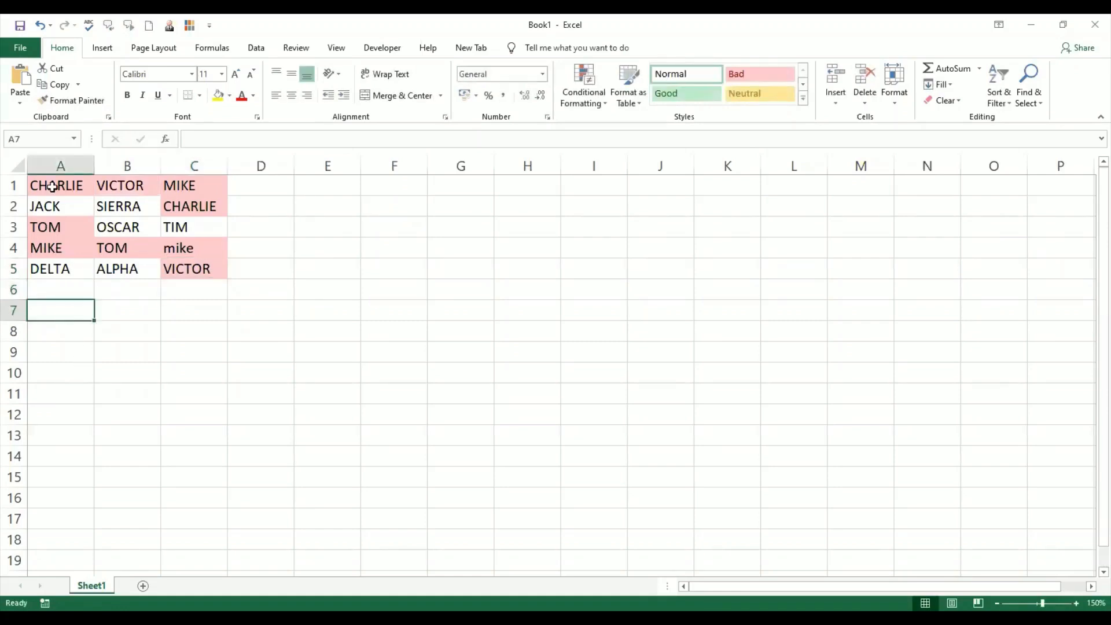
- Clear the conditional formatting rules from the selected cells A1:C5
left_click_drag(54, 185, 207, 267)
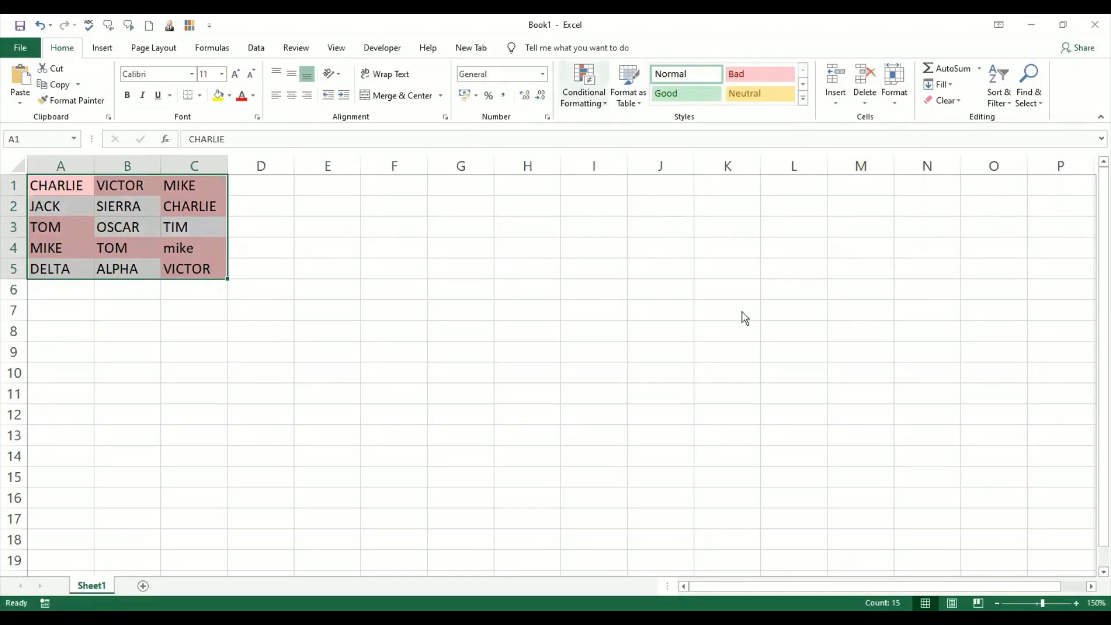
key("alt+h")
key("l")
key("c")
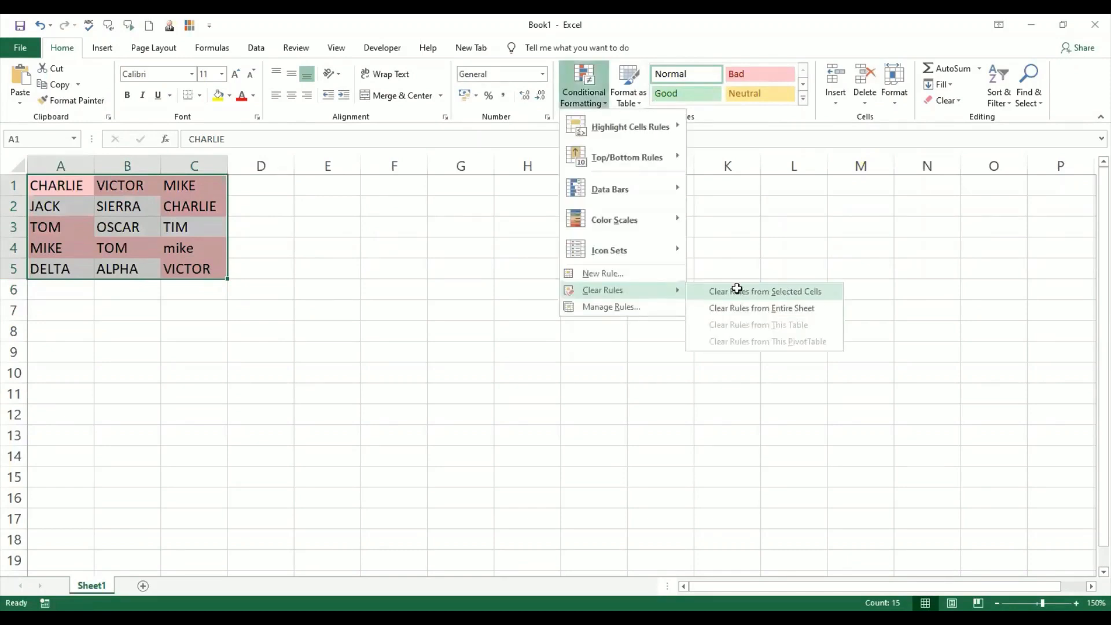
key("s")
left_click(139, 302)
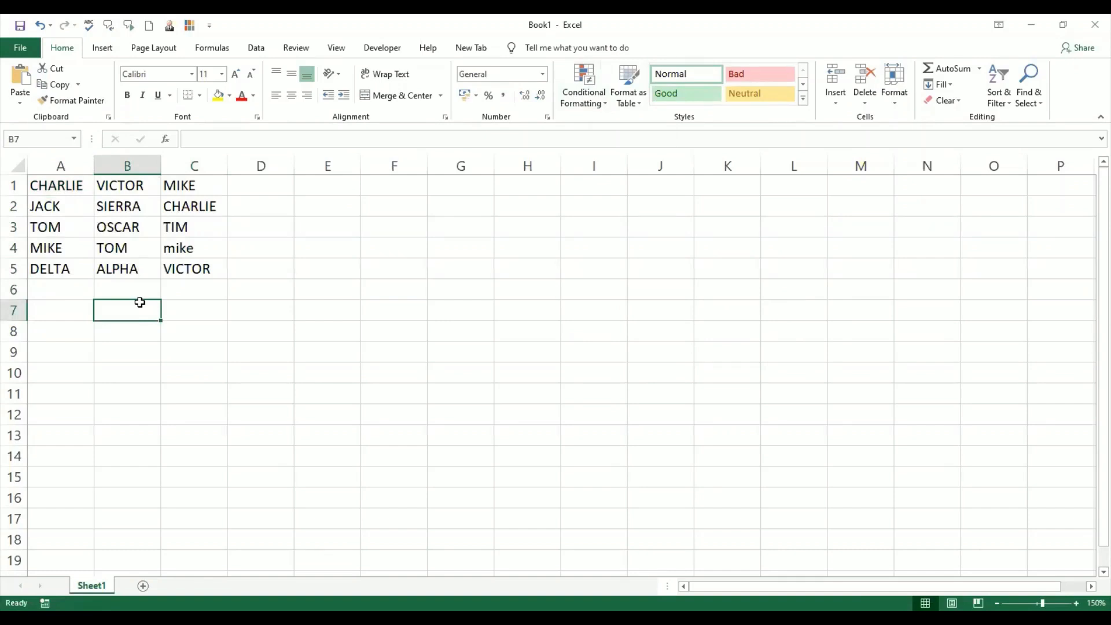
- Change A4 to JONES
left_click(70, 252)
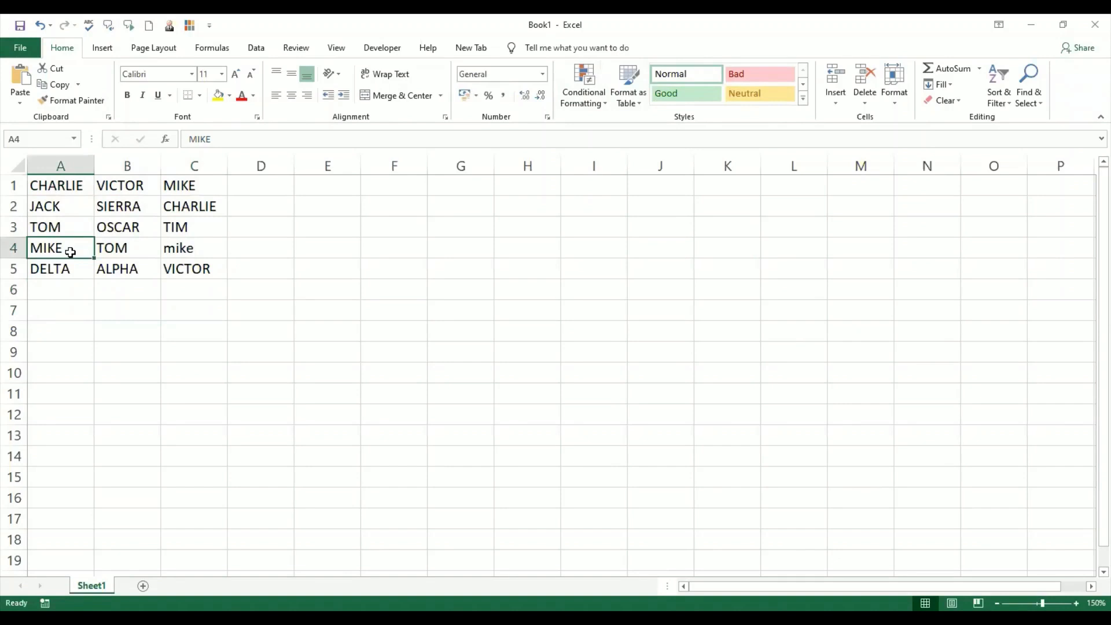
type("JONES")
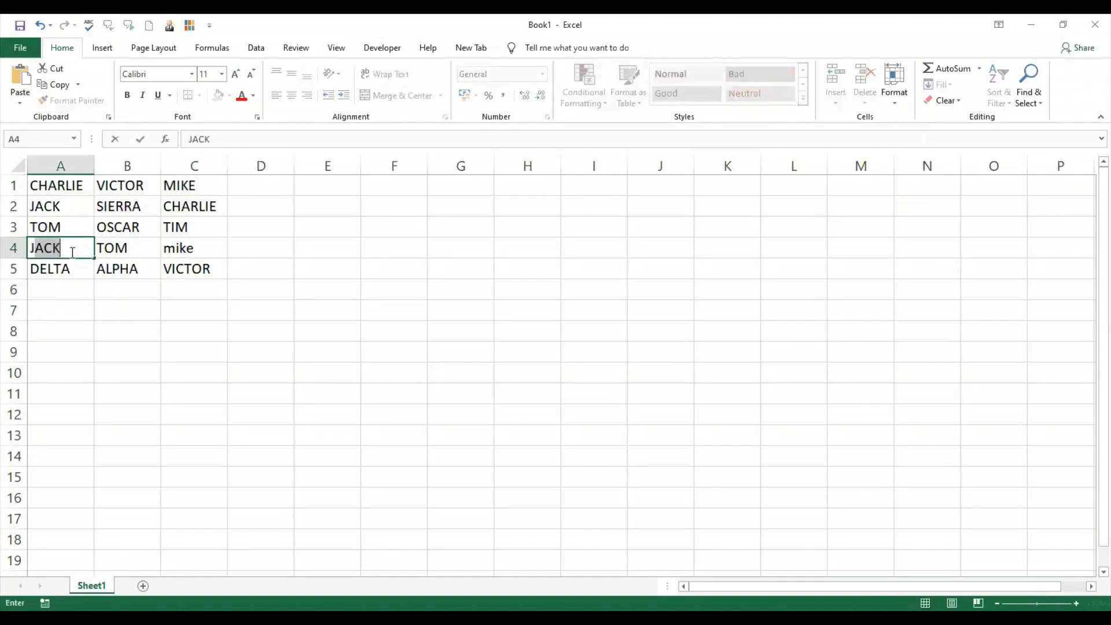
key("Return")
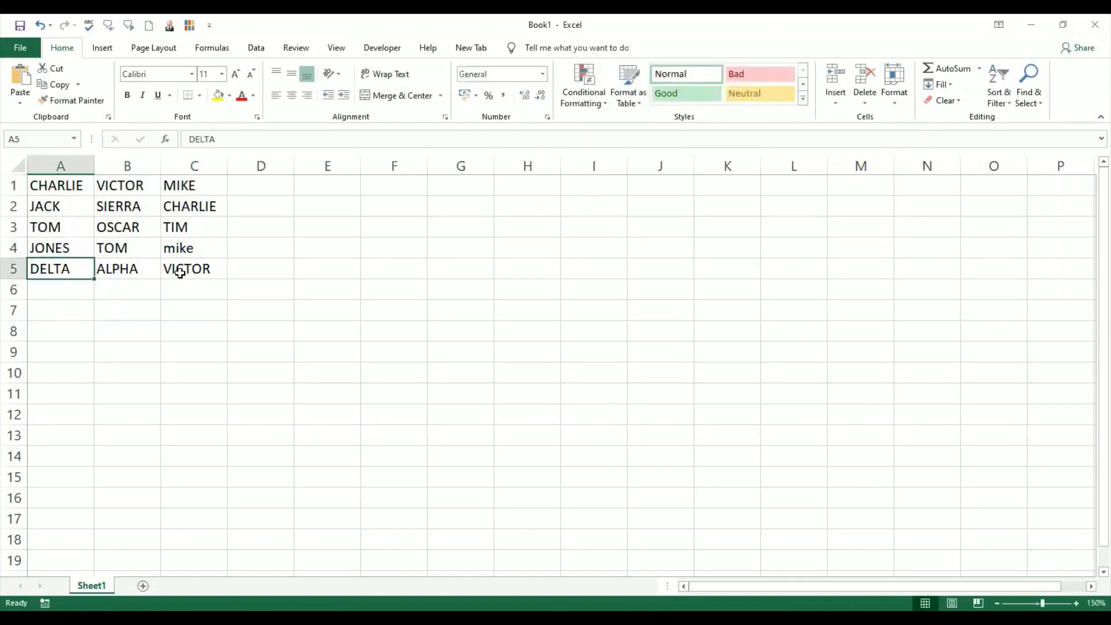
left_click(196, 251)
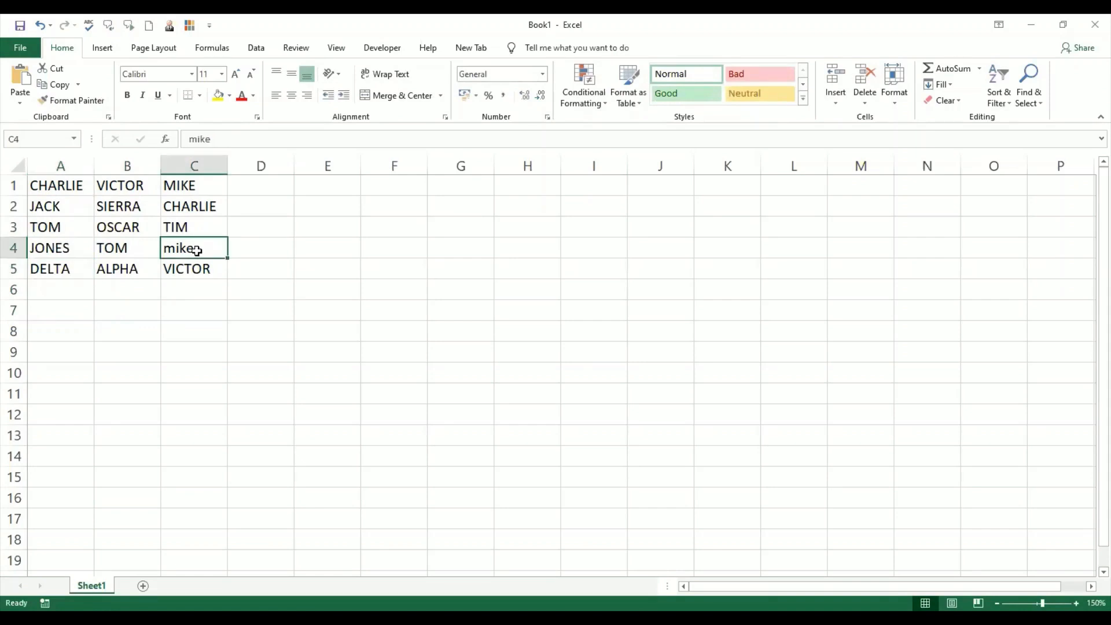
left_click(92, 318)
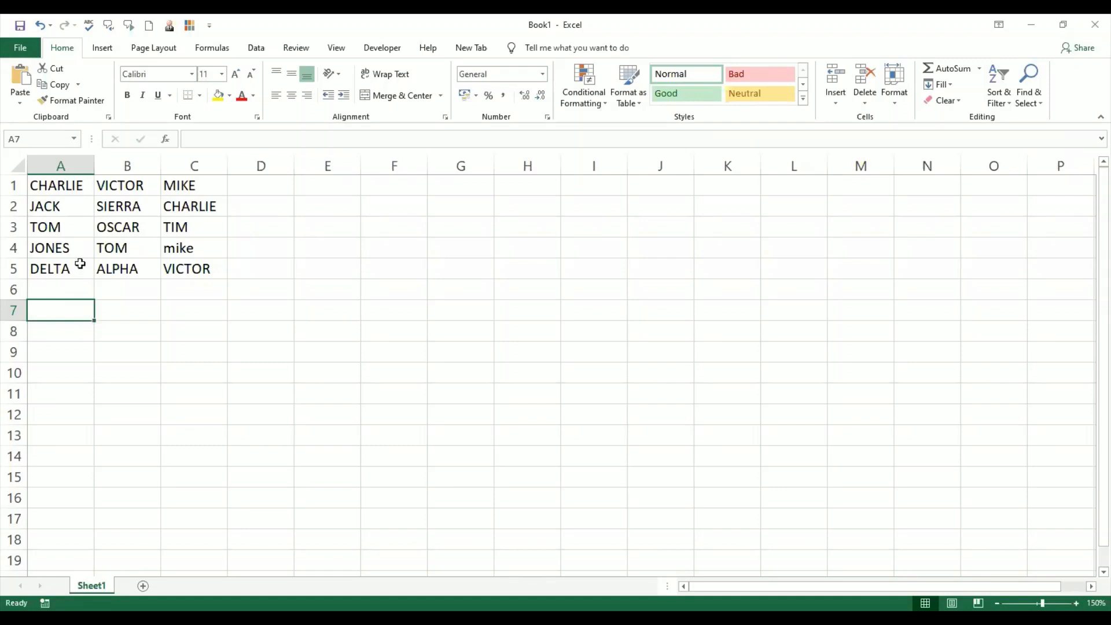
- Start a new conditional formatting rule for A1:C5 that uses a formula to decide which cells to format
left_click_drag(55, 185, 187, 265)
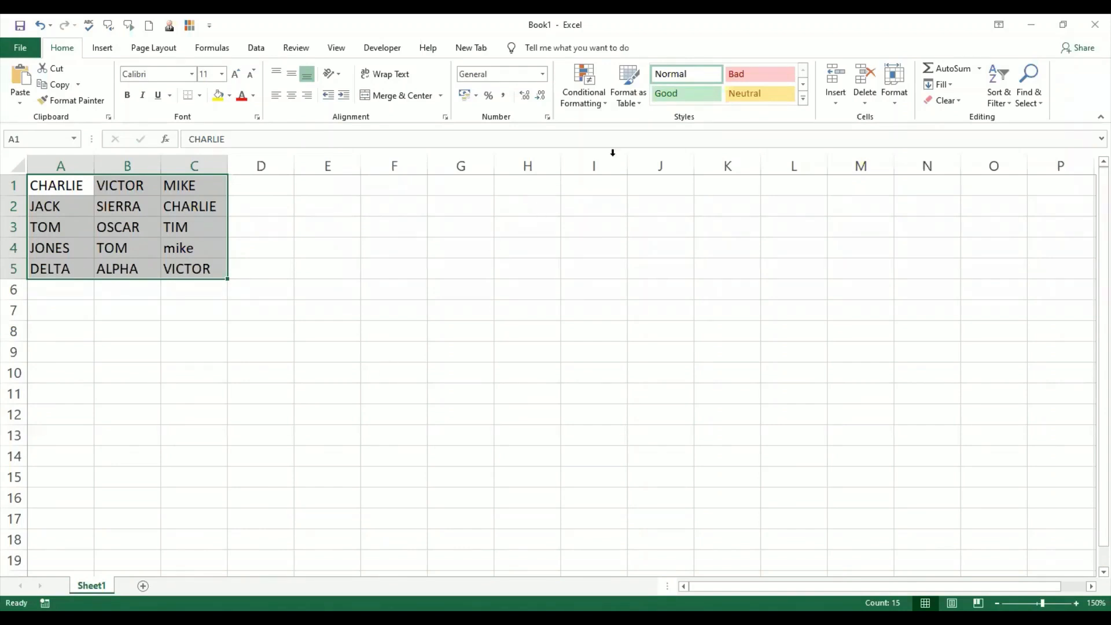
left_click(604, 107)
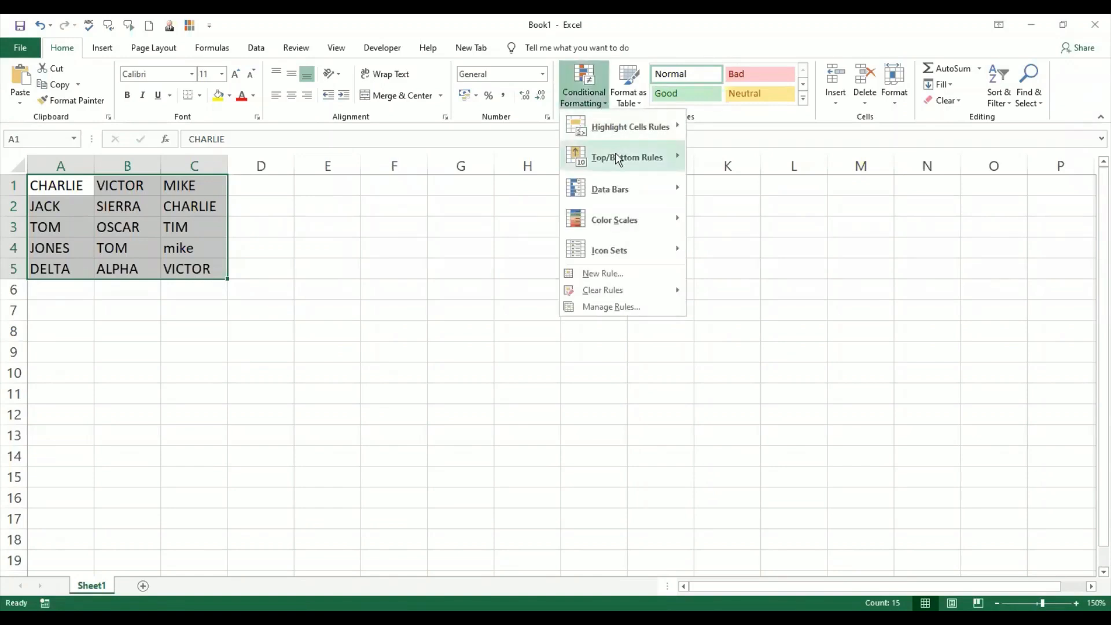
mouse_move(618, 159)
mouse_move(631, 127)
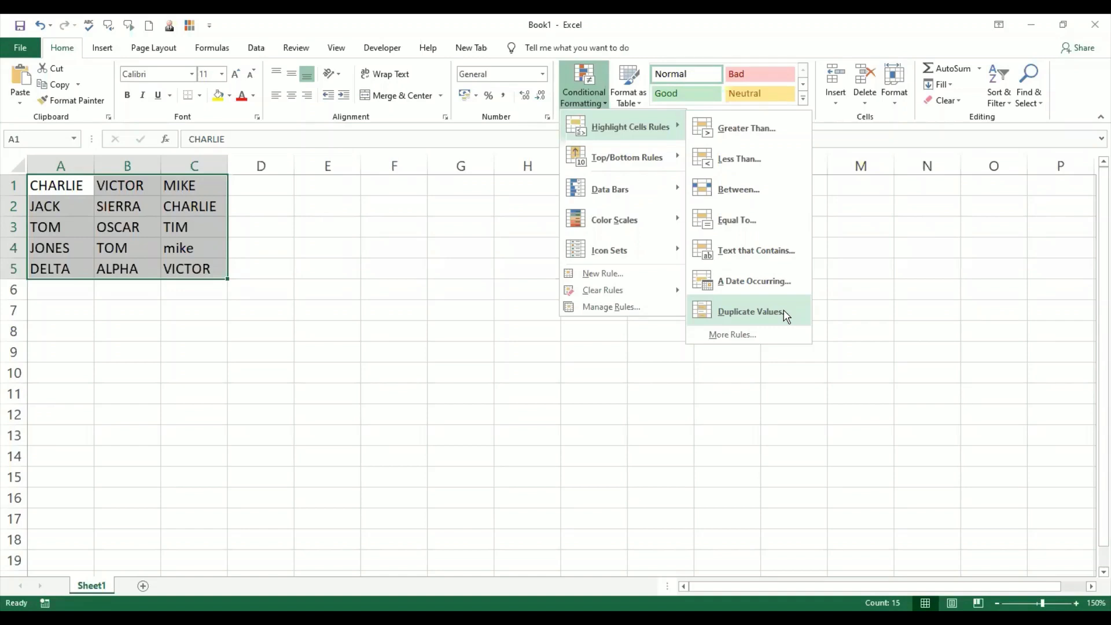
left_click(610, 274)
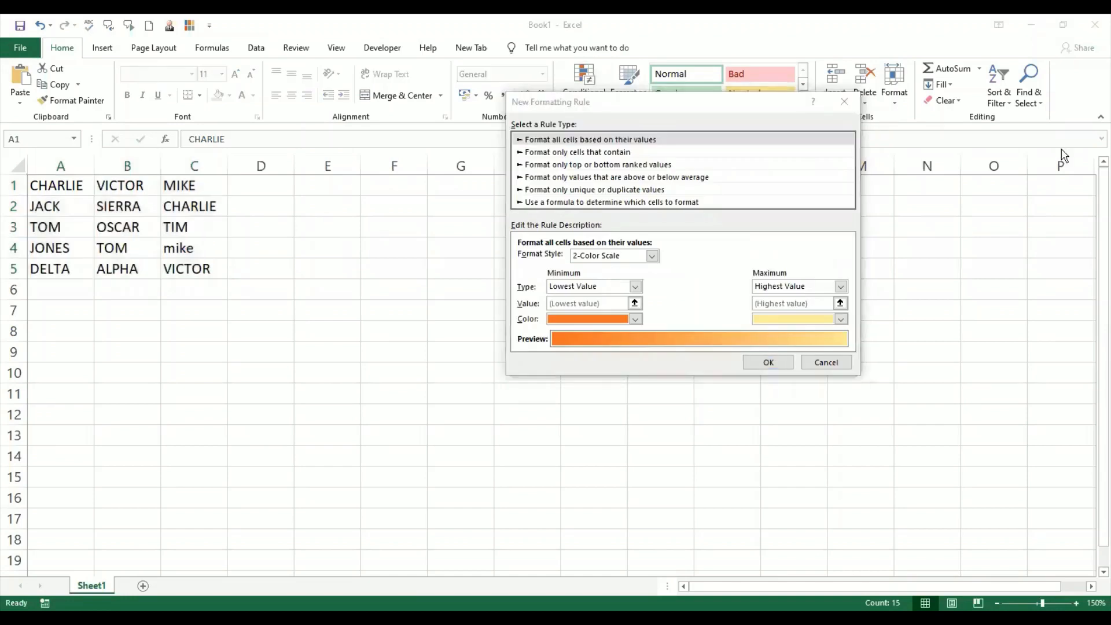
left_click(705, 105)
left_click(676, 202)
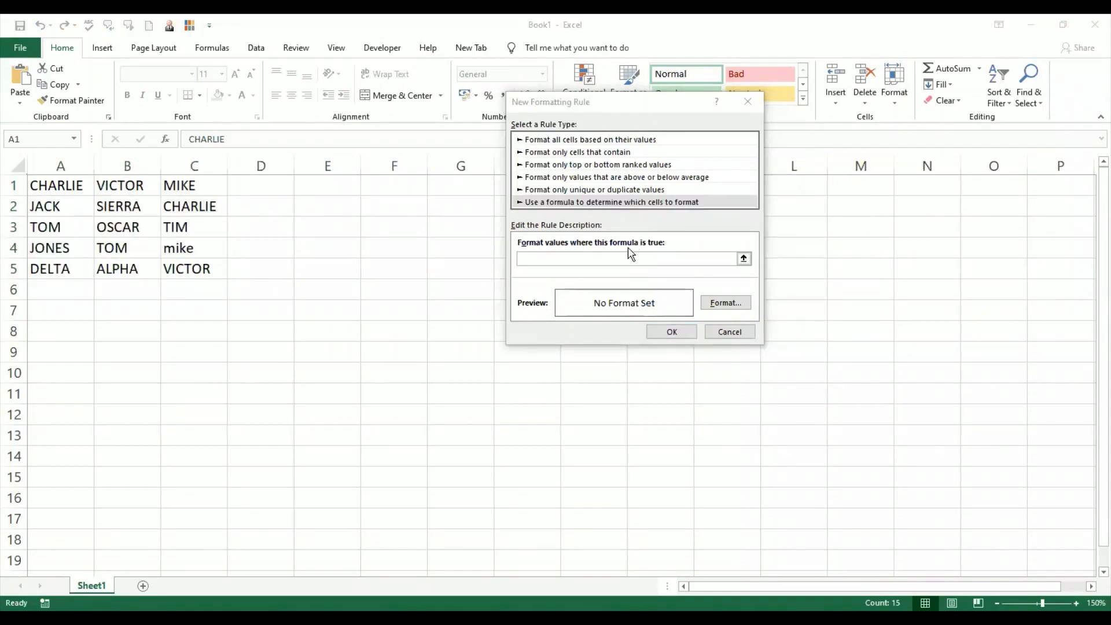
- Begin entering a =COUNTIF formula as the rule's condition
left_click(613, 259)
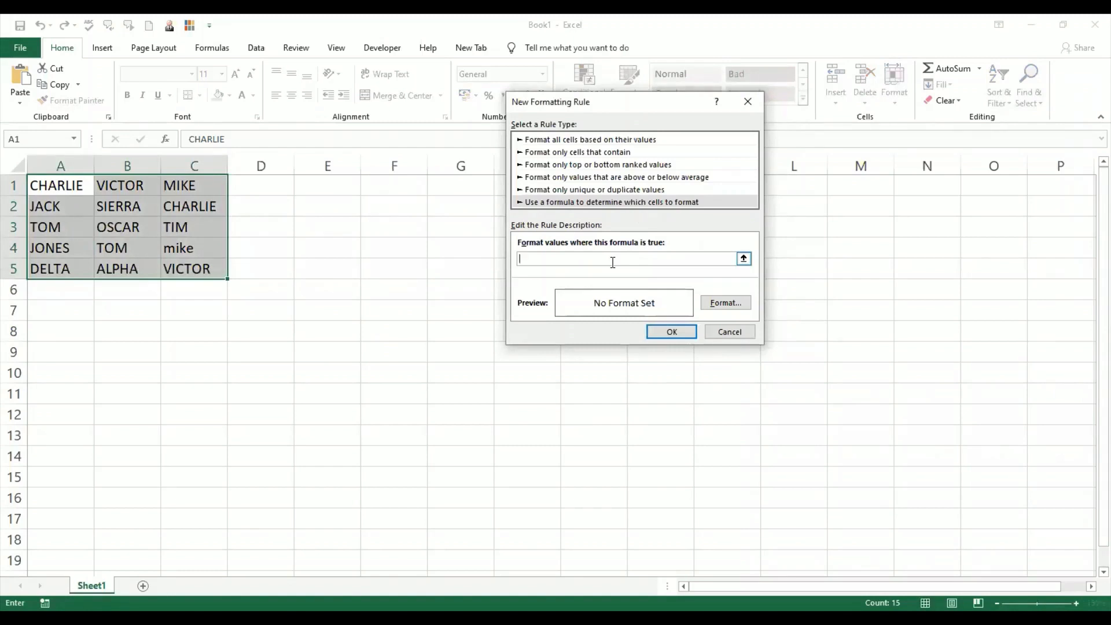
type("=COUNTIF")
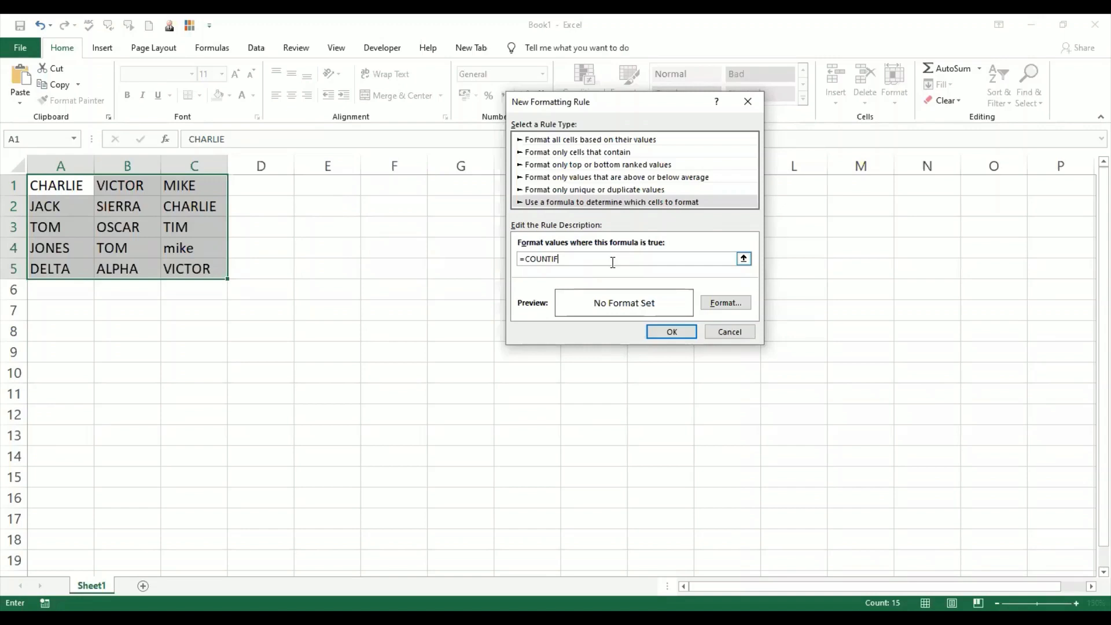
- Complete the rule's condition as =COUNTIF($A$1:$C$5,A1)=3
key("Tab")
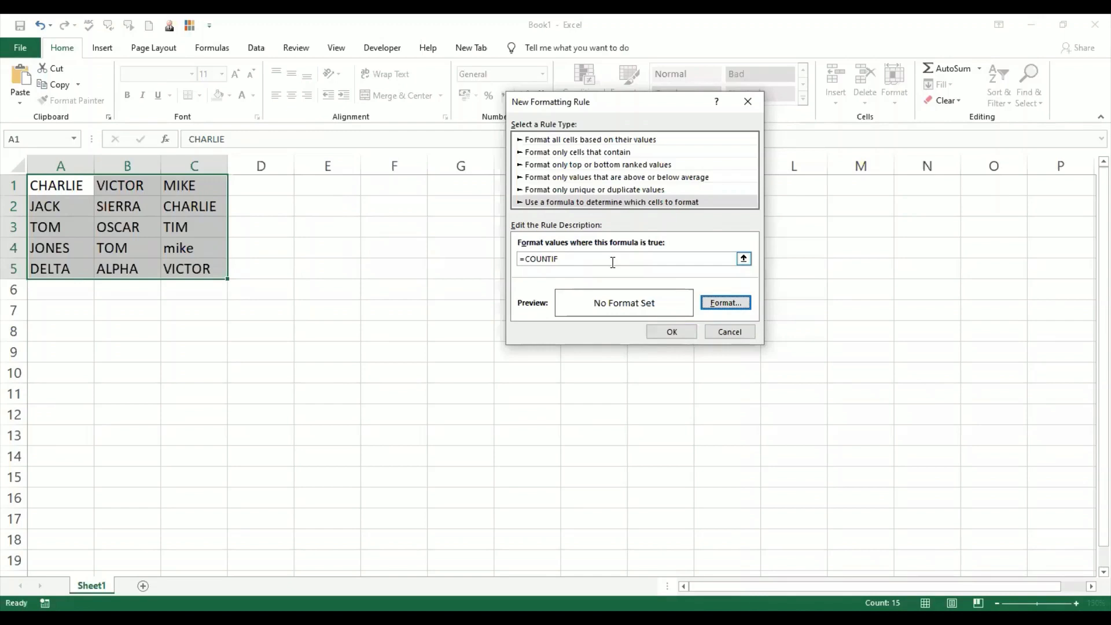
left_click(612, 261)
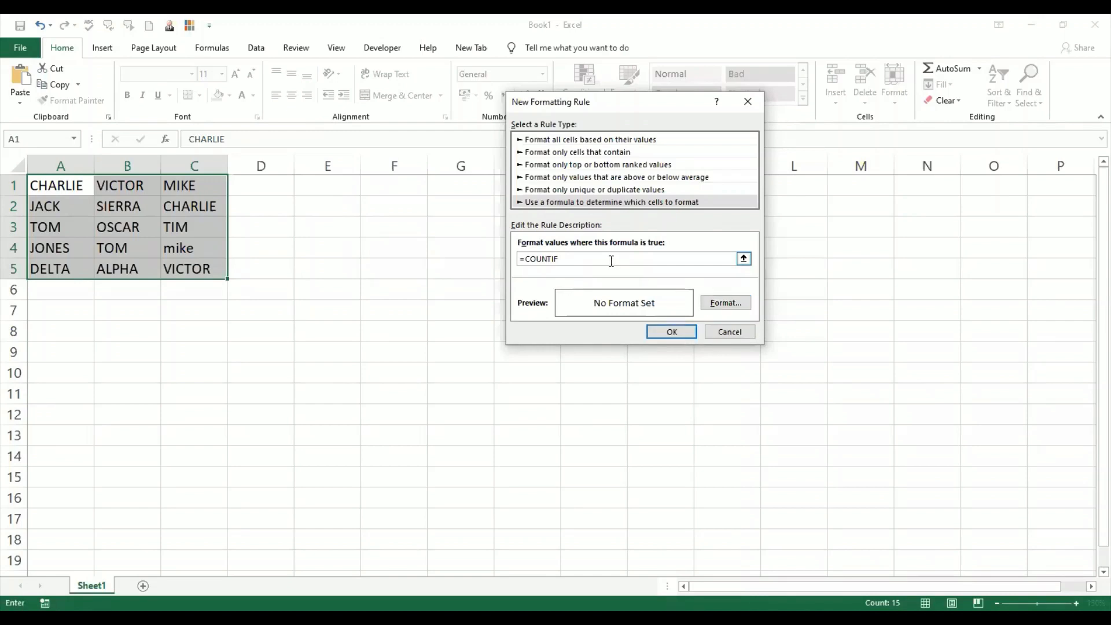
type("(")
type("$A$1")
type(":$C$5")
type(",")
type("A1")
type("=3")
- Give the rule a gold fill format and apply the new rule to A1:C5
left_click(730, 303)
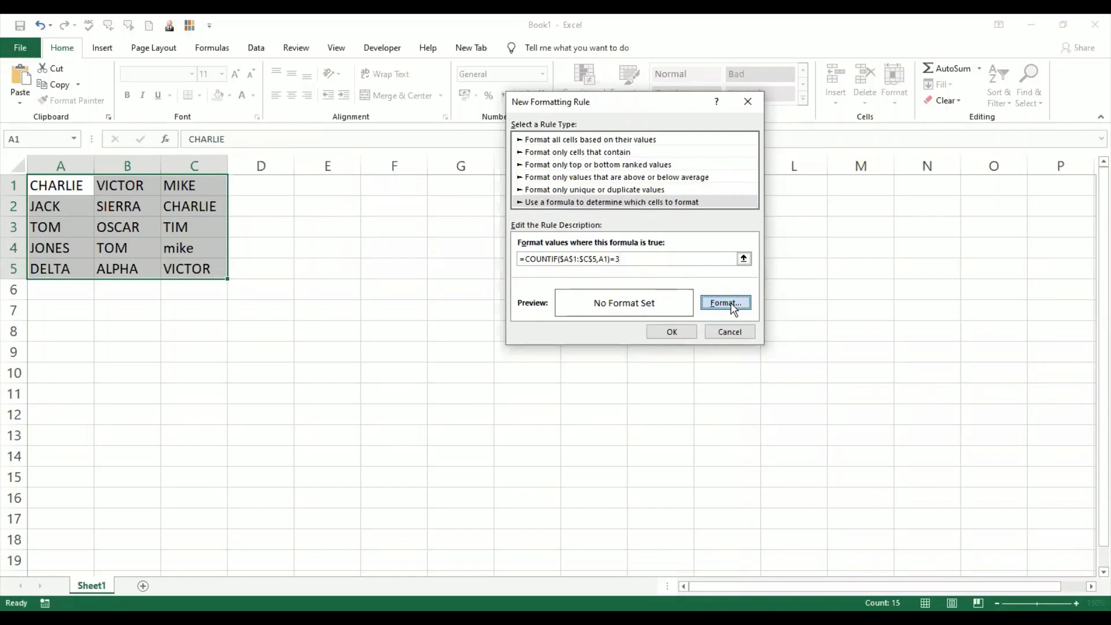
left_click(653, 66)
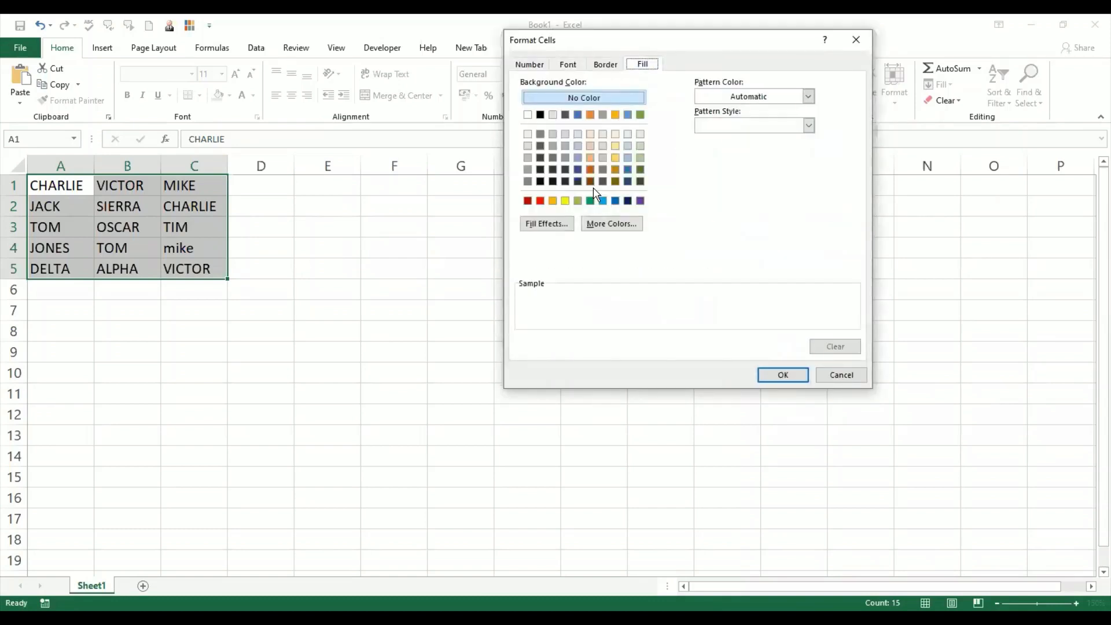
left_click(612, 158)
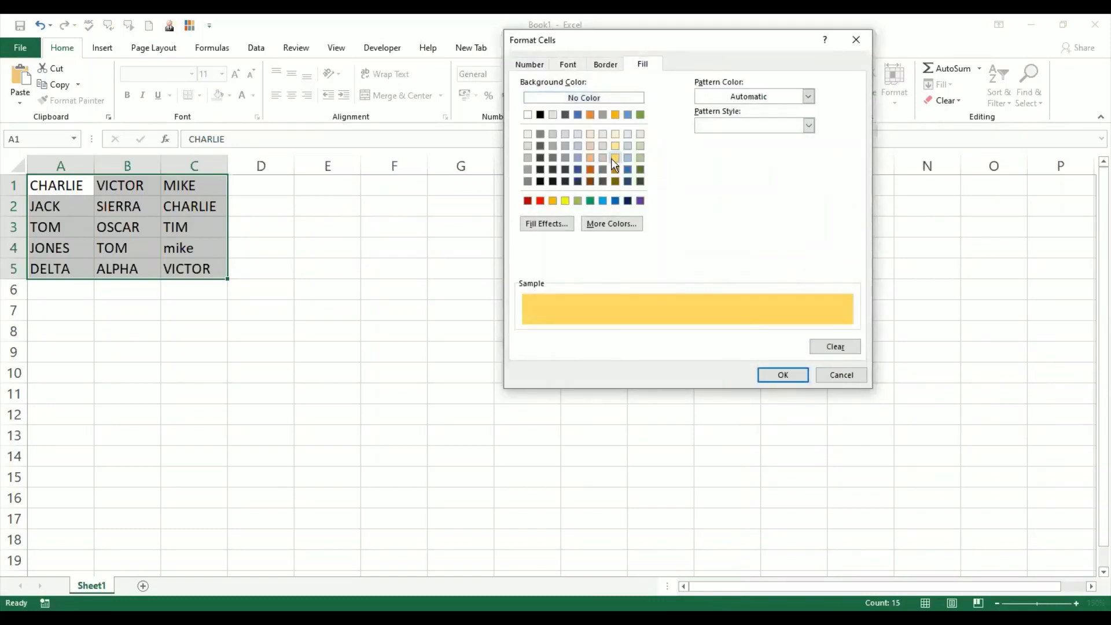
left_click(776, 374)
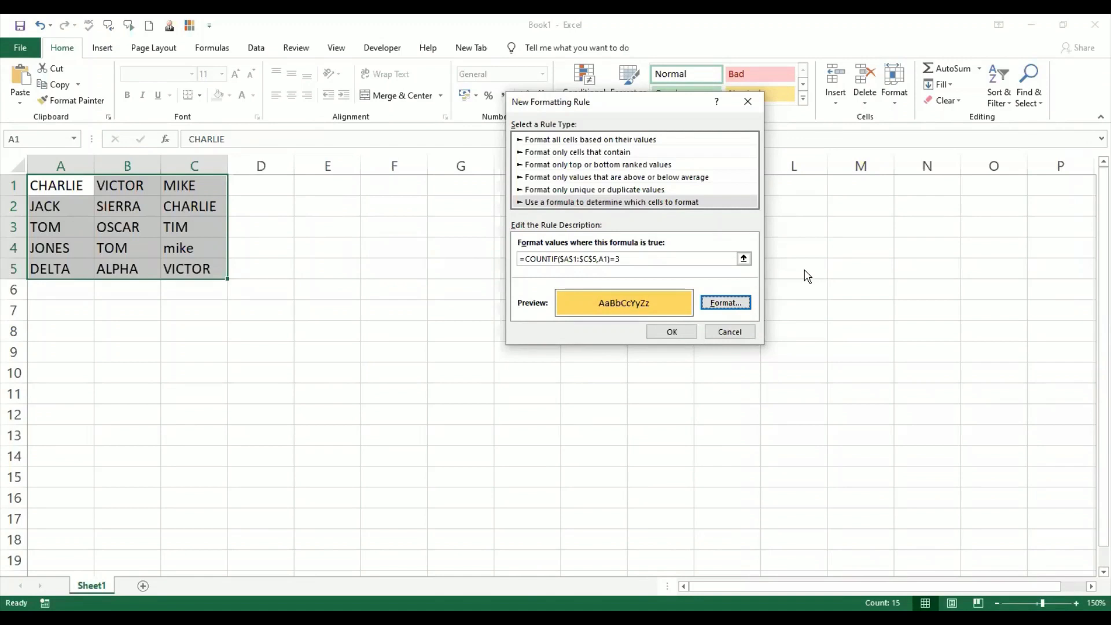
left_click(676, 332)
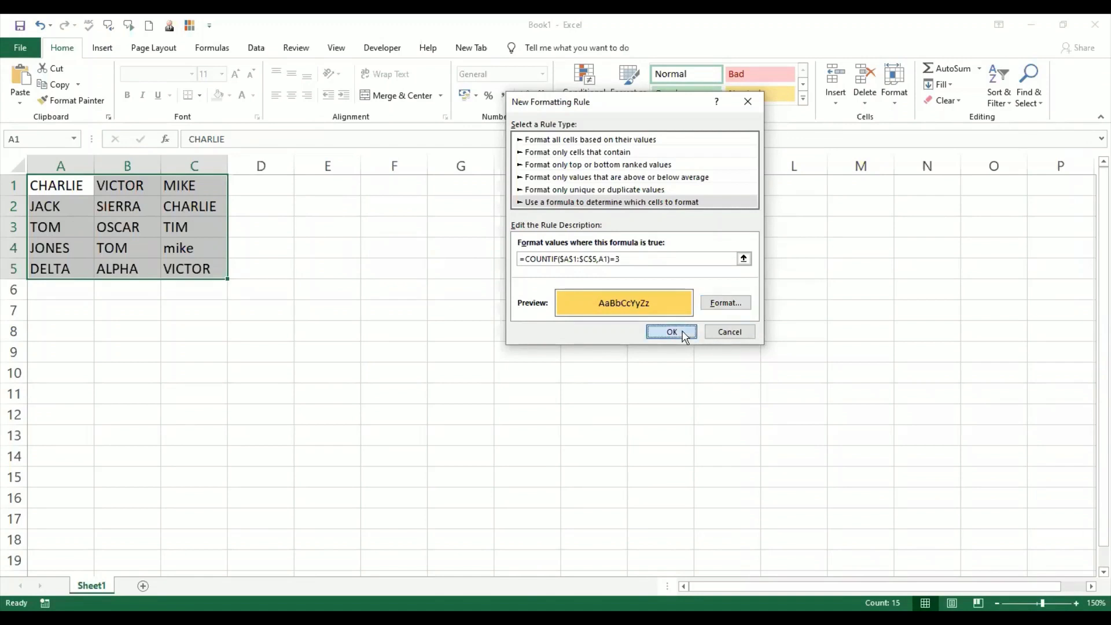
- Change cell B4 to CHARLIE
left_click(182, 251)
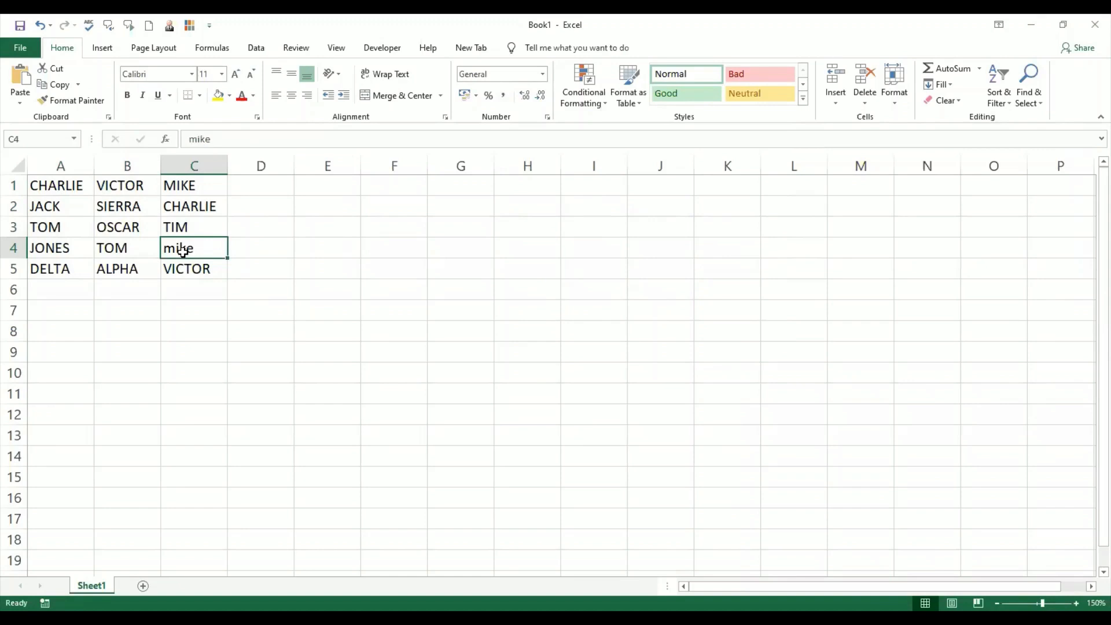
left_click(120, 249)
type("CHARLIE")
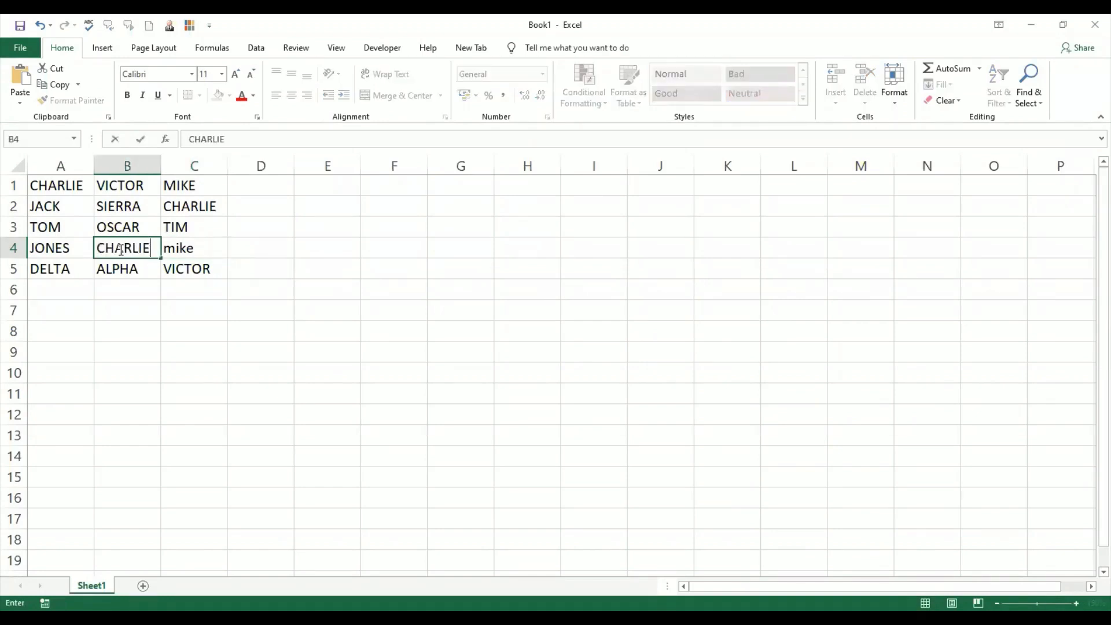
key("Return")
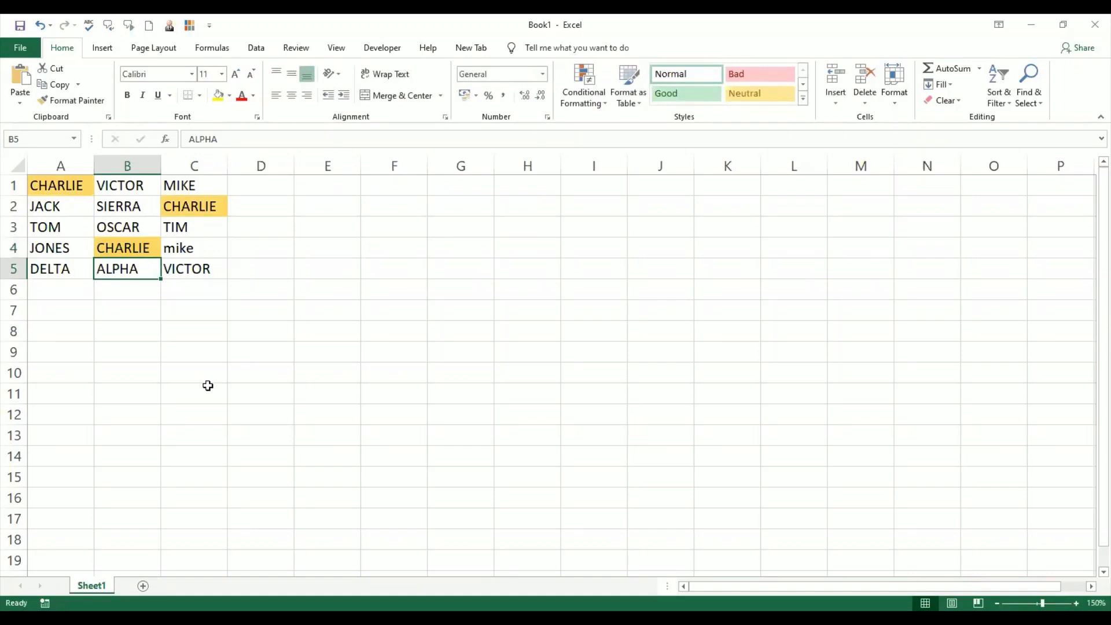
- Change cell A5 to MIKE
left_click(66, 271)
type("MIKE")
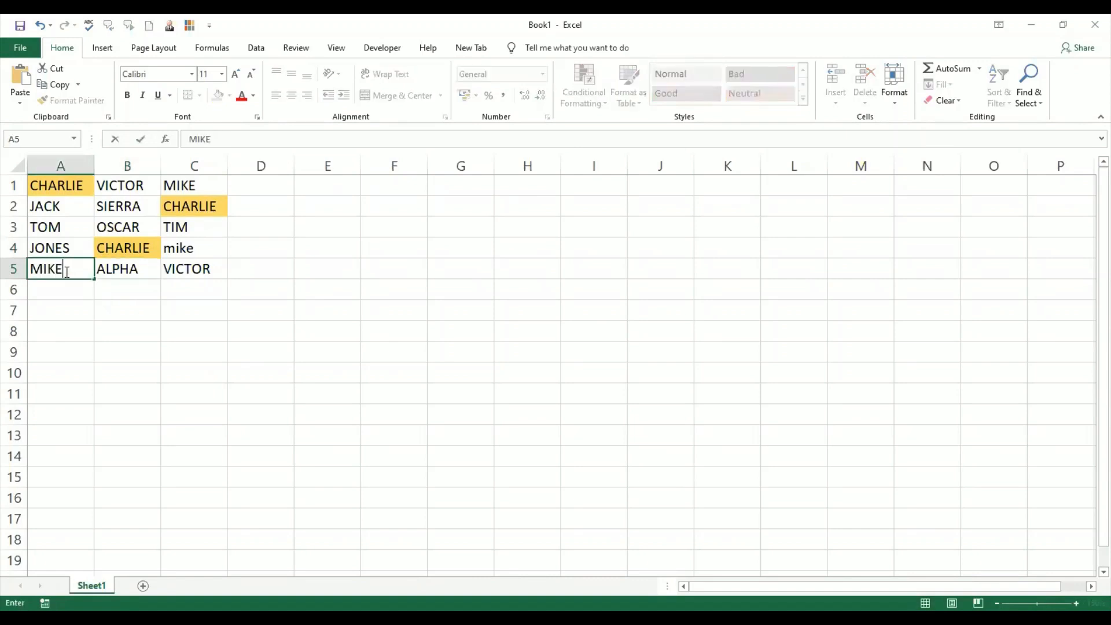
key("Return")
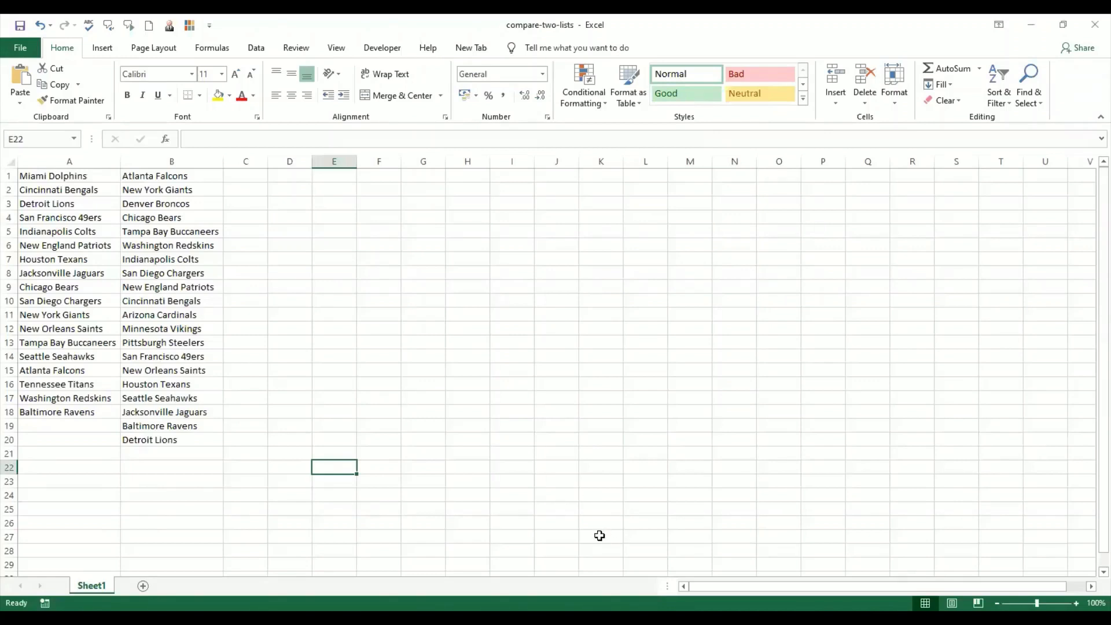
key("alt+F11")
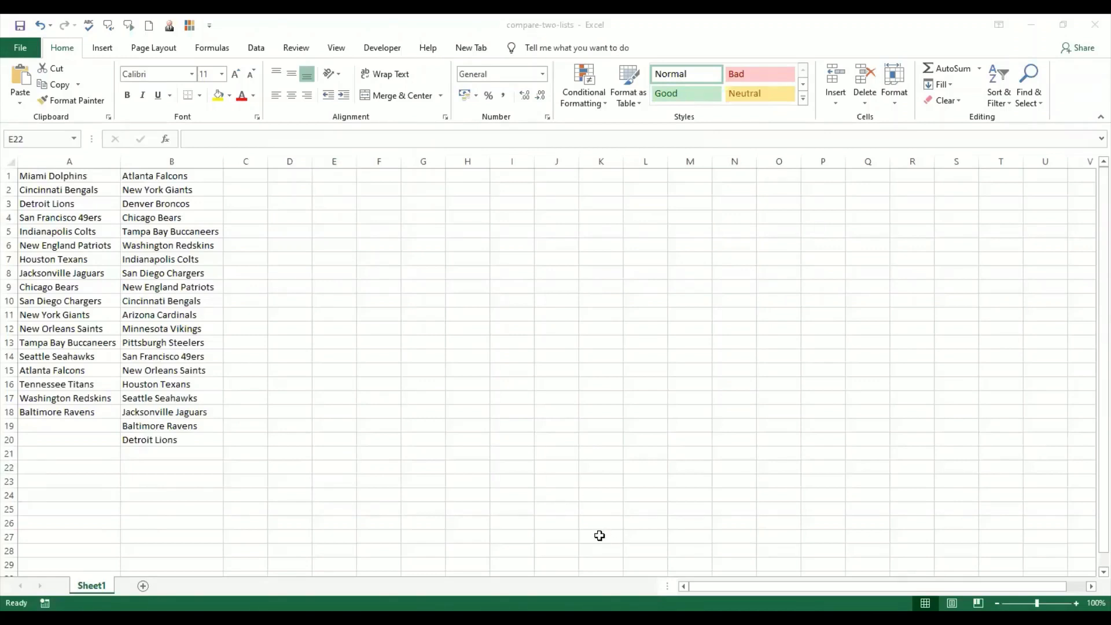
left_click(71, 189)
left_click(68, 177)
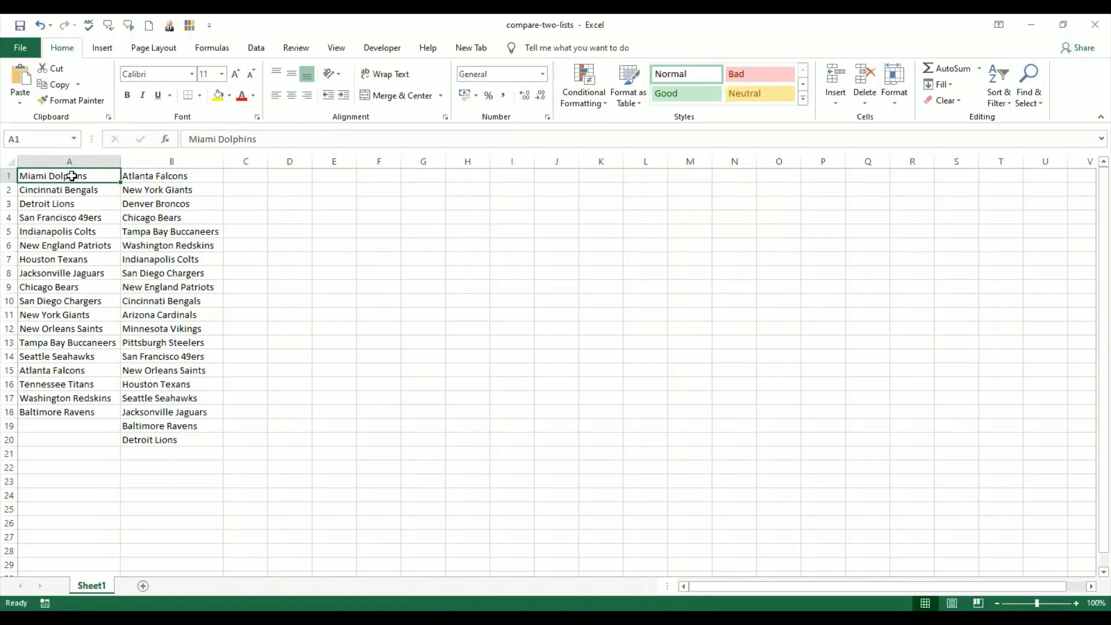
- Select the first team list in A1:A20 and open the Name Manager
mouse_move(71, 176)
left_mouse_down()
mouse_move(193, 347)
mouse_move(194, 438)
left_mouse_up()
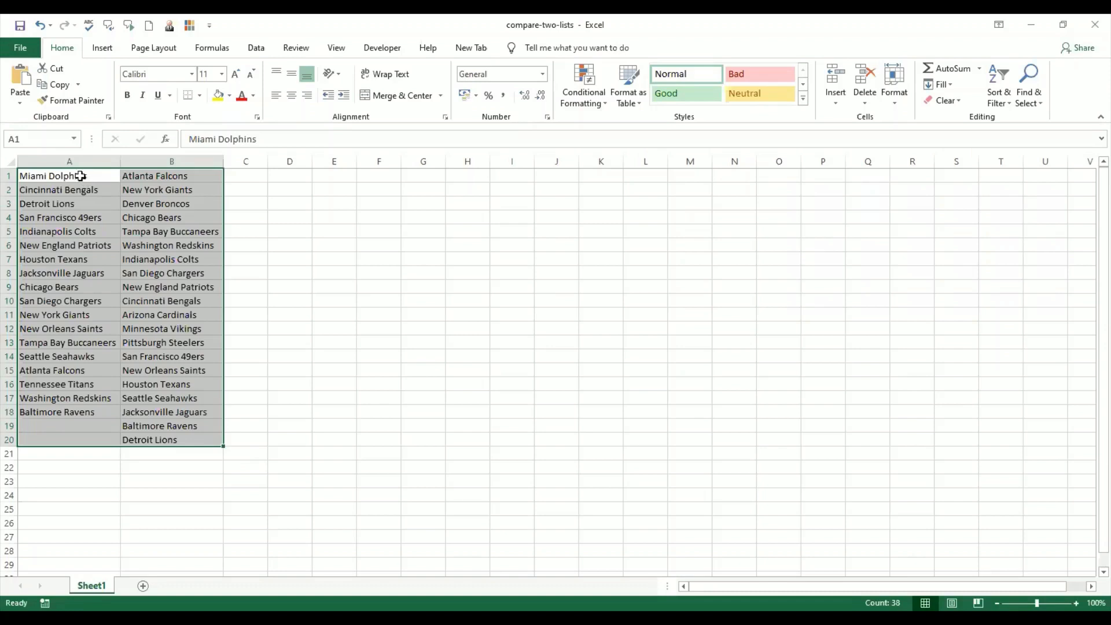
left_click_drag(80, 176, 185, 439)
left_click(108, 291)
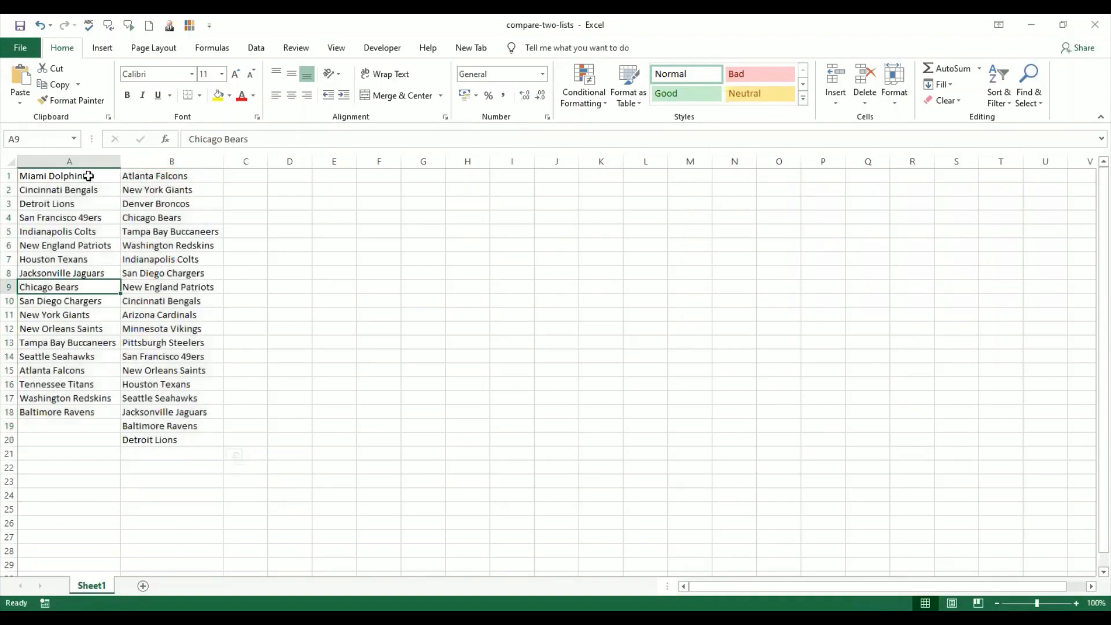
left_click_drag(87, 174, 82, 441)
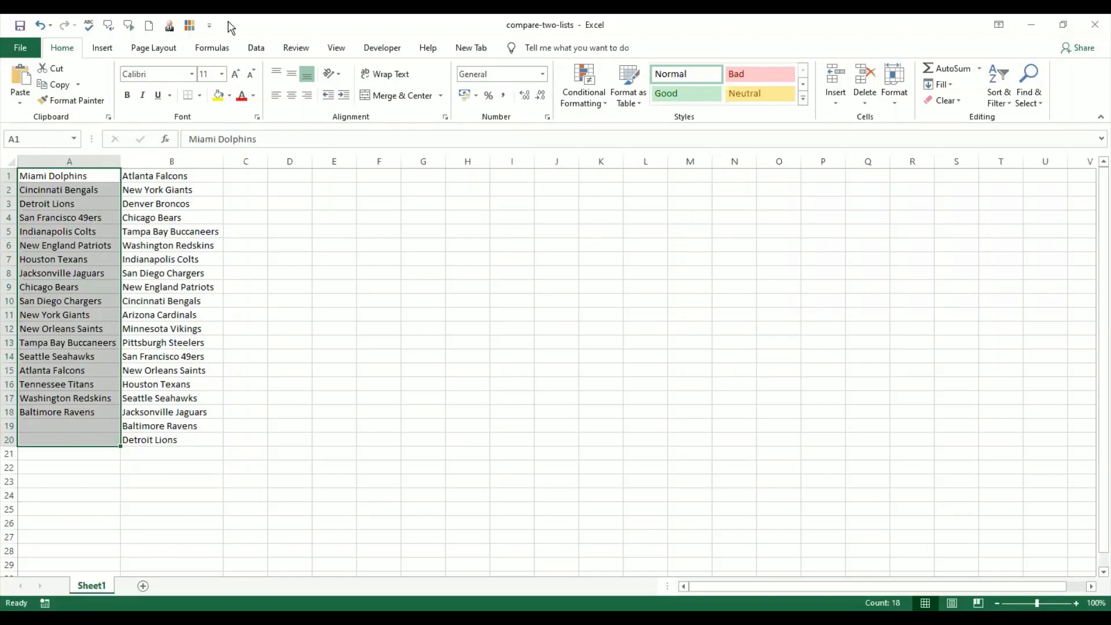
left_click(227, 48)
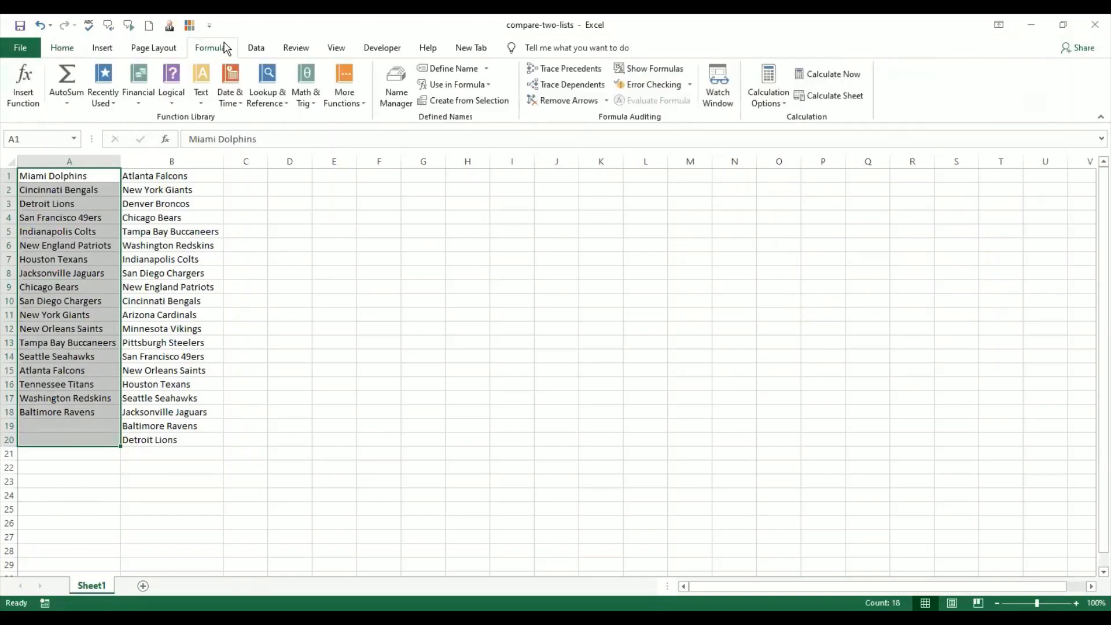
left_click(393, 91)
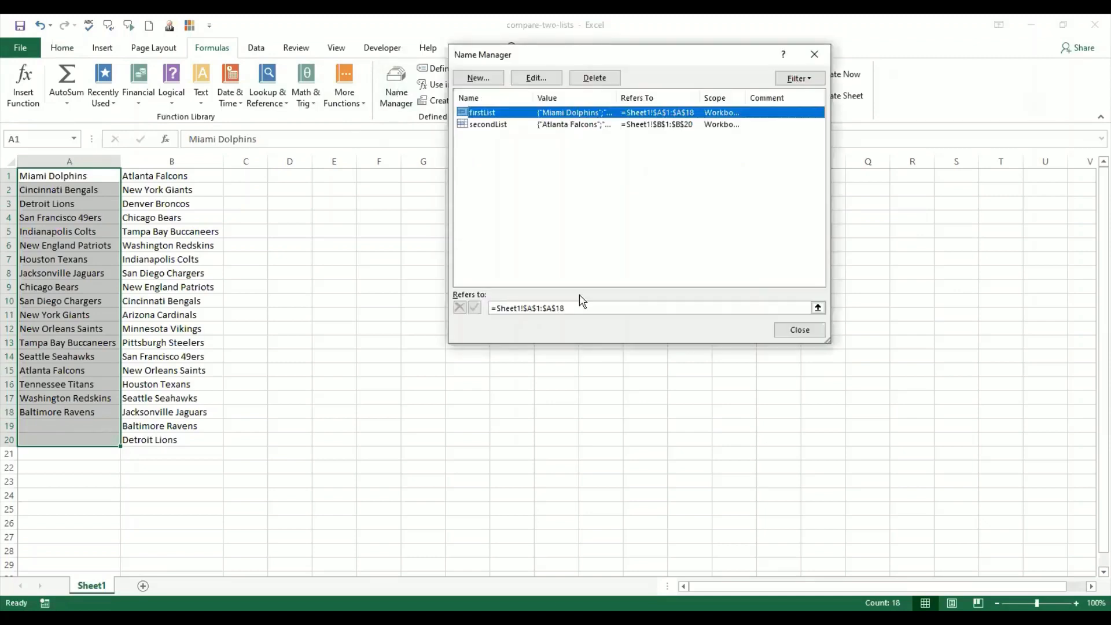
- Try to define a new name Firstlist for A1:A20
left_click(502, 81)
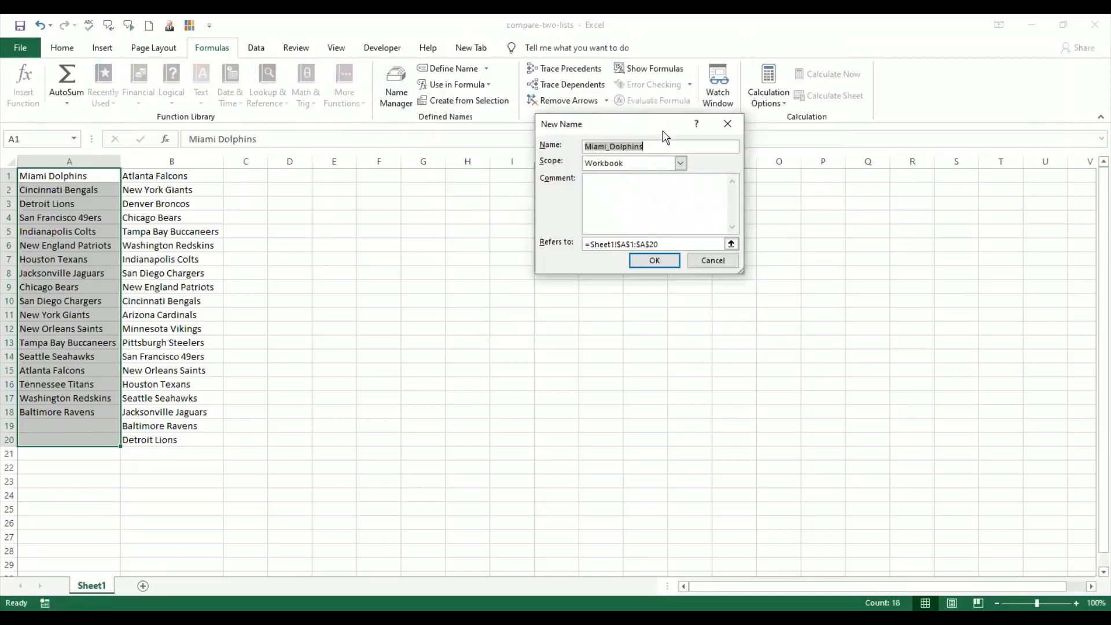
left_click_drag(663, 126, 622, 154)
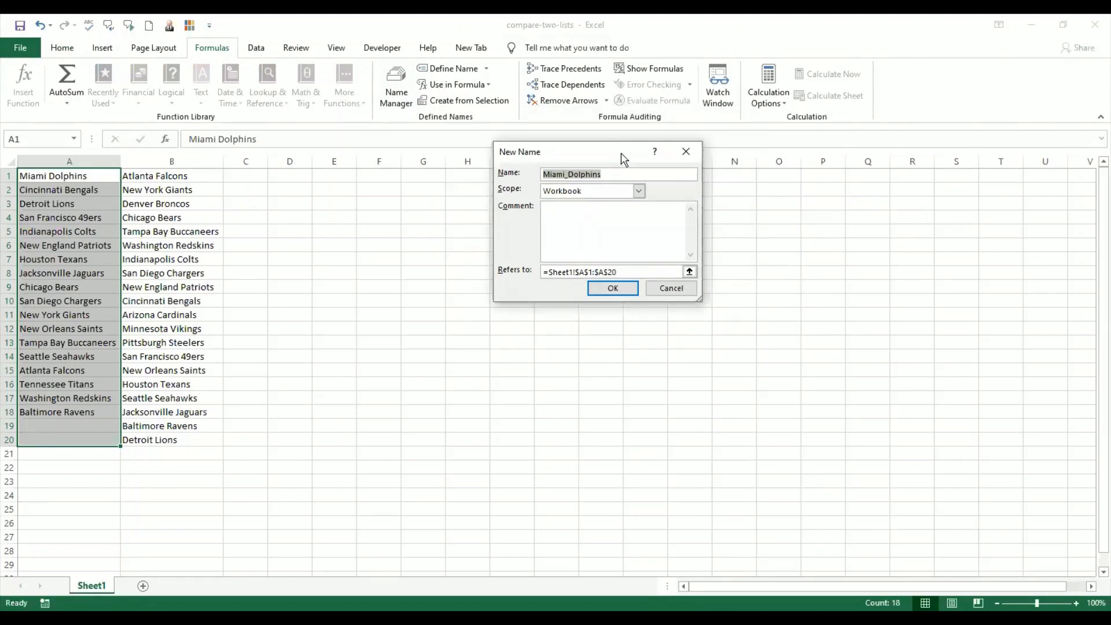
type("F")
key("BackSpace")
type("Firstlist")
left_click(614, 289)
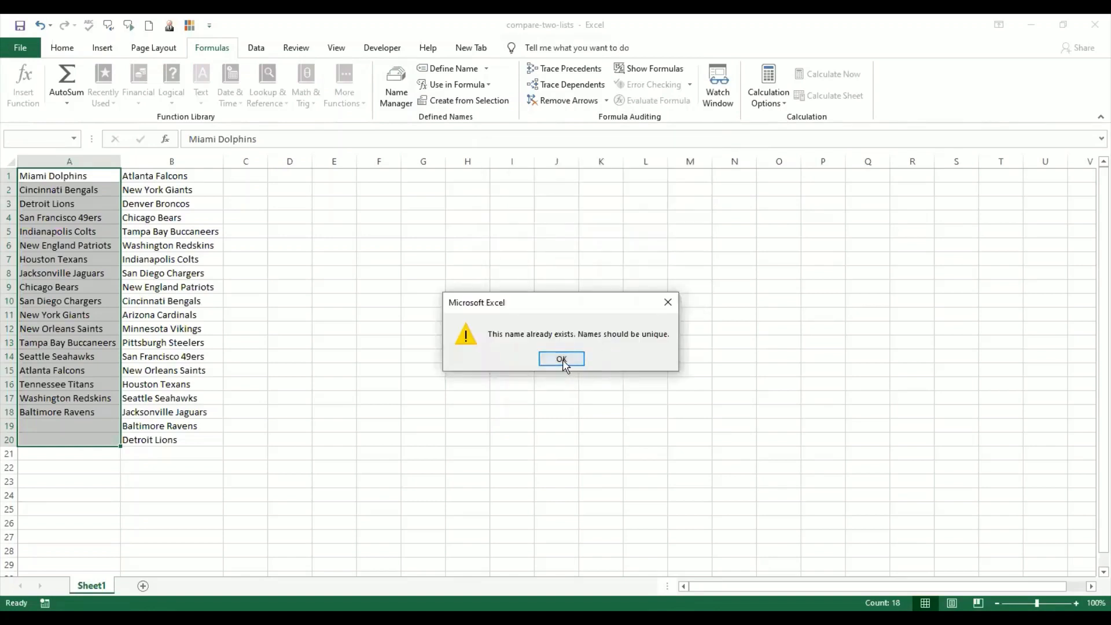
left_click(562, 359)
left_click(671, 293)
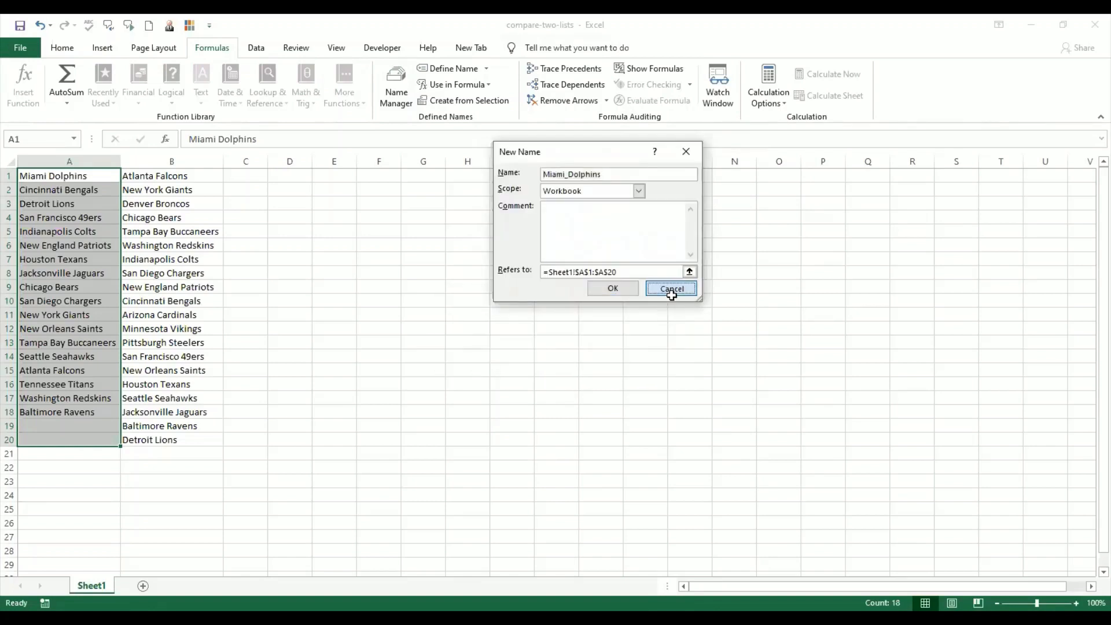
- Delete the existing names firstList and secondList in the Name Manager
left_click(407, 109)
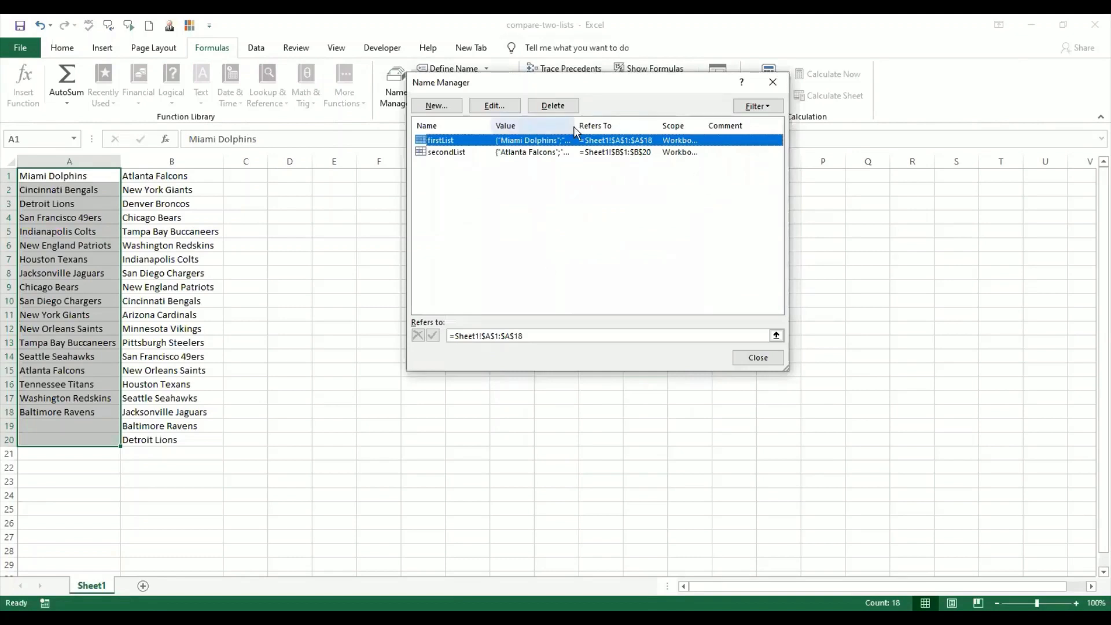
left_click(554, 106)
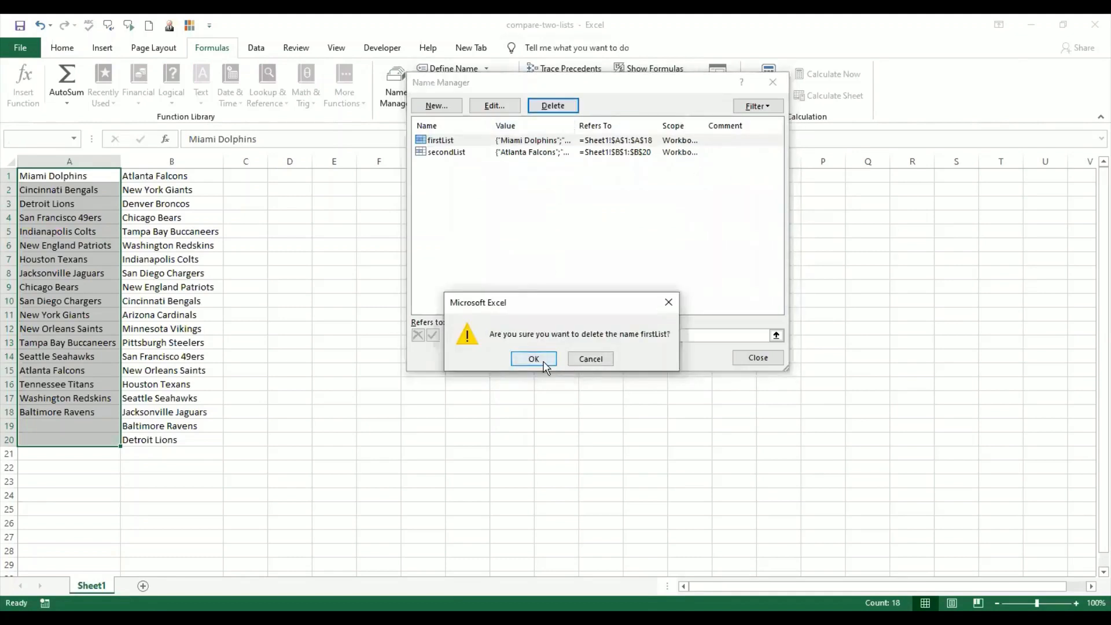
left_click(547, 363)
left_click(548, 142)
left_click(553, 106)
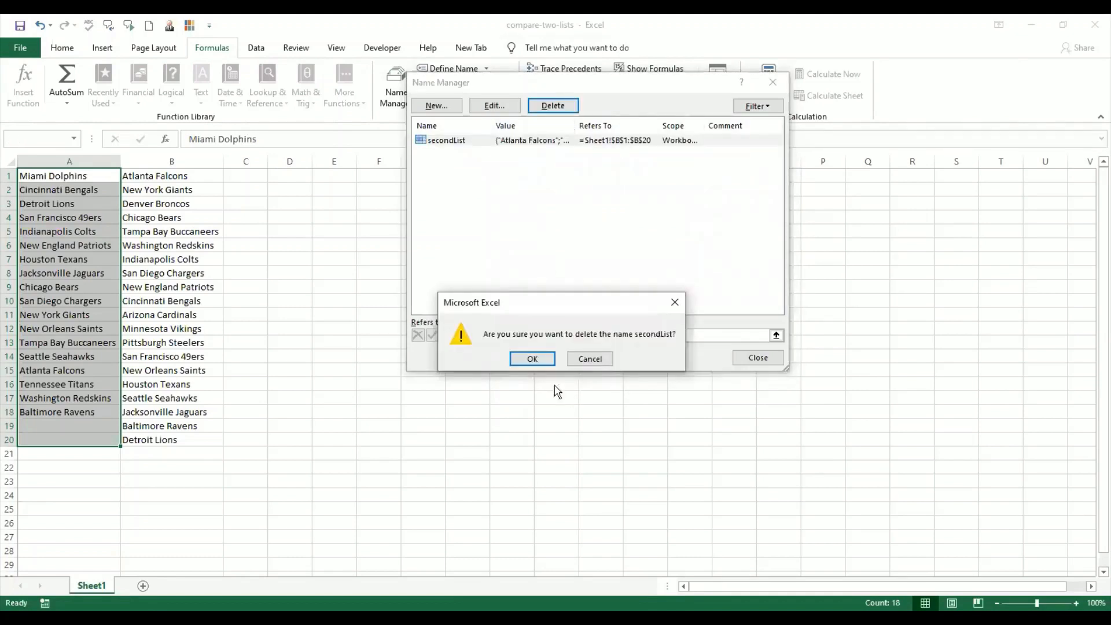
left_click(533, 359)
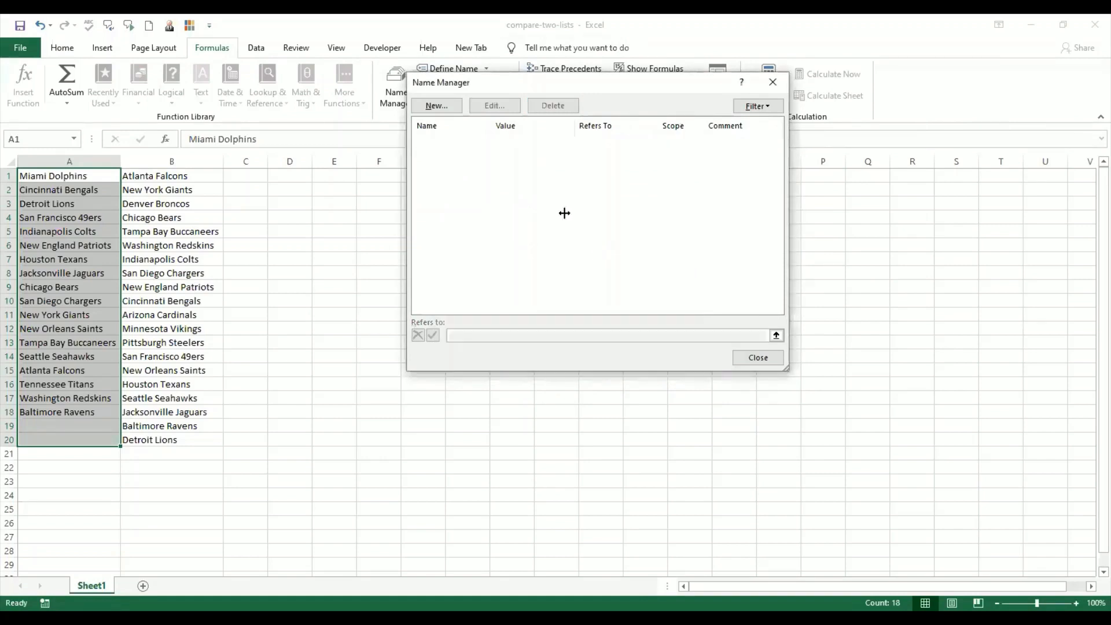
- Define the name Firstlist for A1:A20 and close the Name Manager
left_click(437, 106)
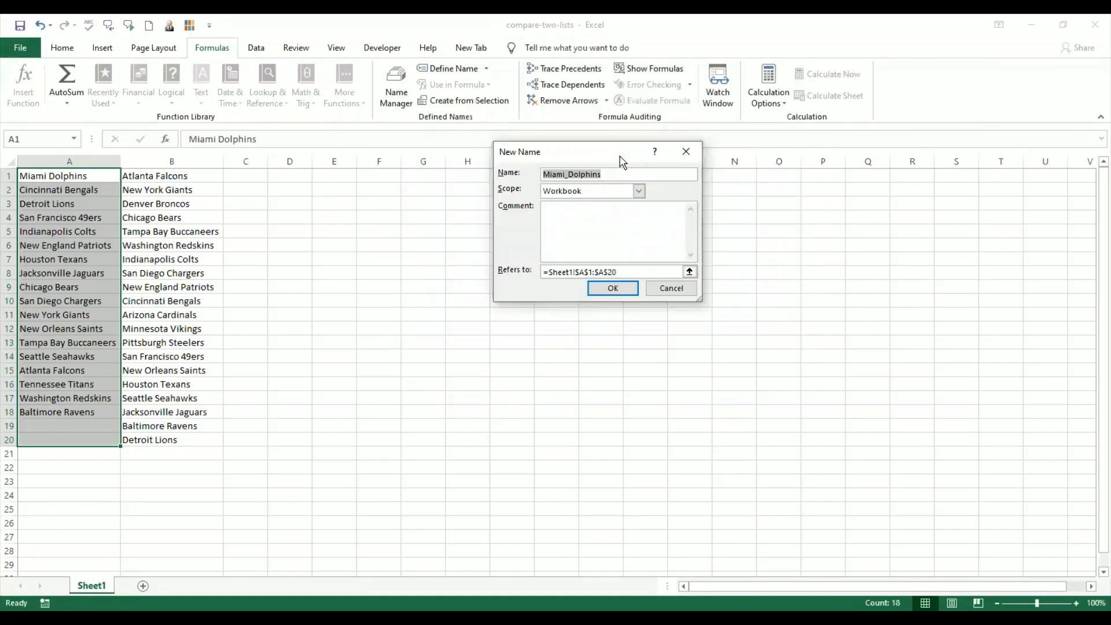
type("Firs")
type("t")
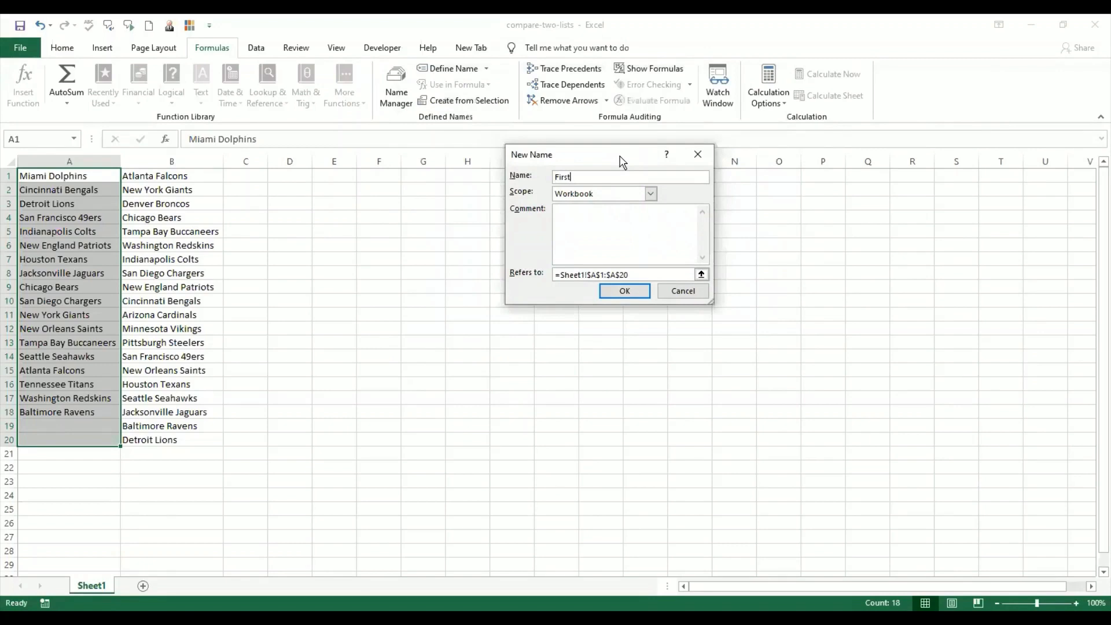
type("List")
left_click(623, 291)
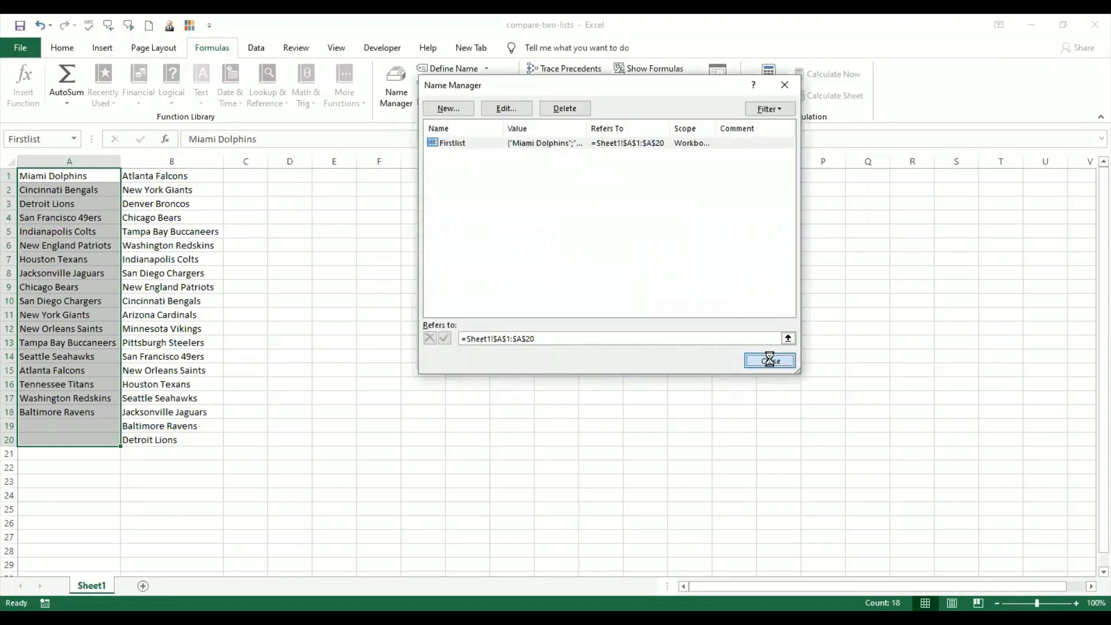
left_click(770, 361)
- Define the name Secondlist for the second team list in B1:B20 and close the Name Manager
left_click(172, 204)
left_click_drag(214, 174, 198, 440)
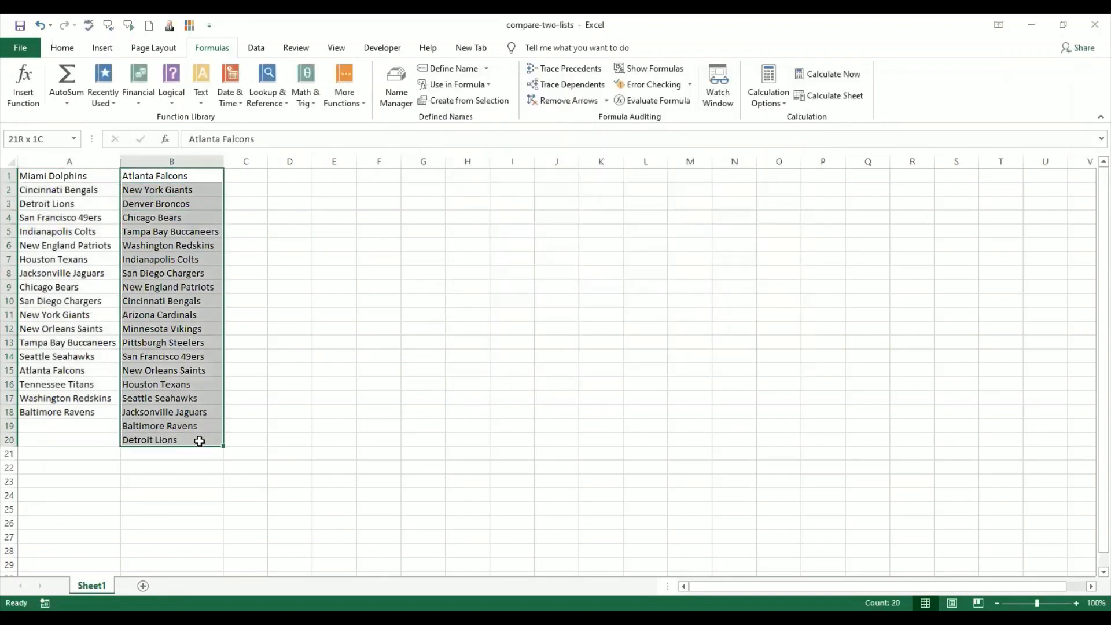
left_click(405, 86)
left_click(450, 109)
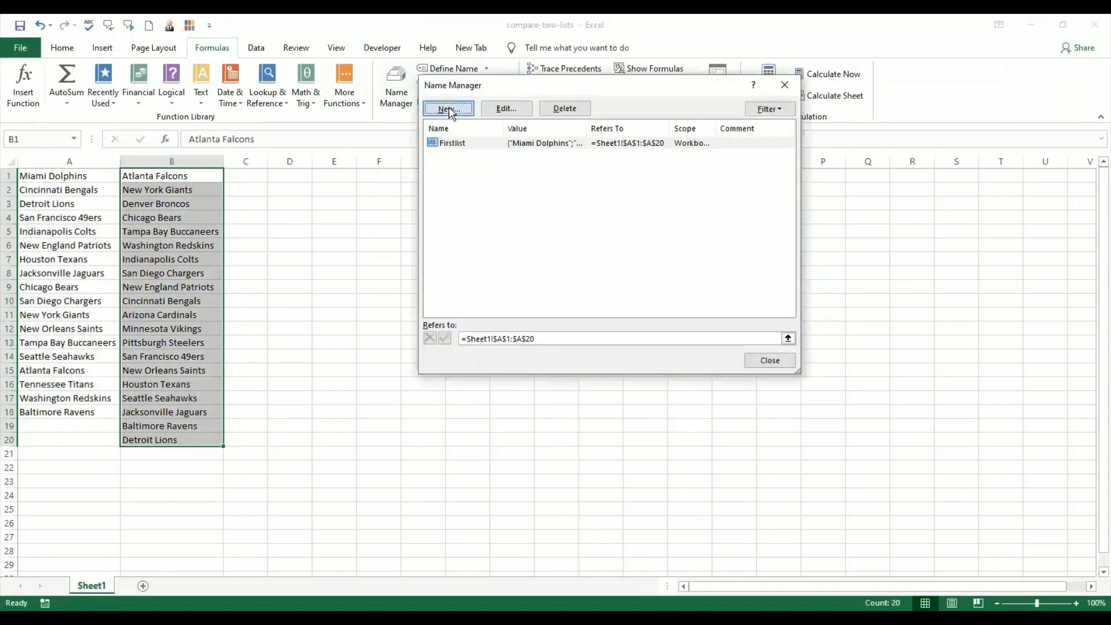
type("Second")
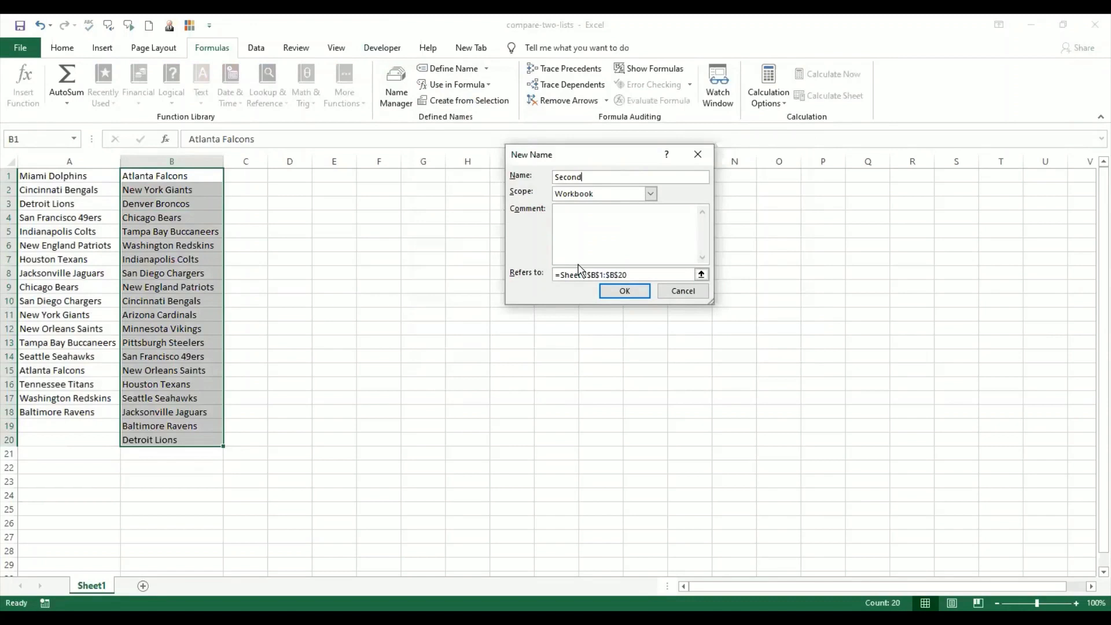
type("list")
left_click(623, 293)
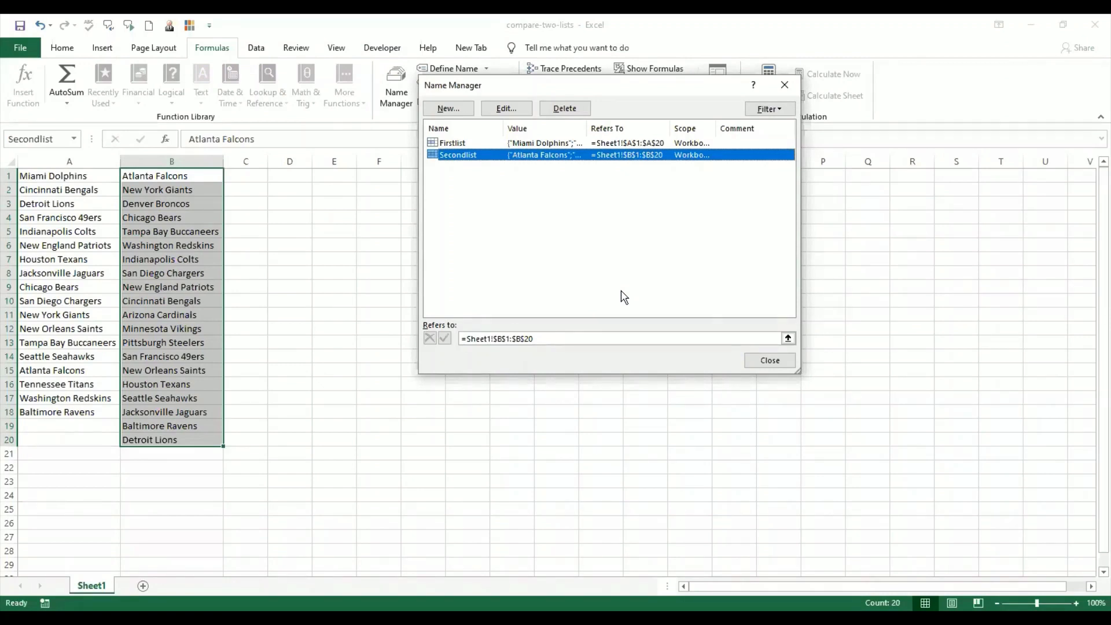
left_click(783, 363)
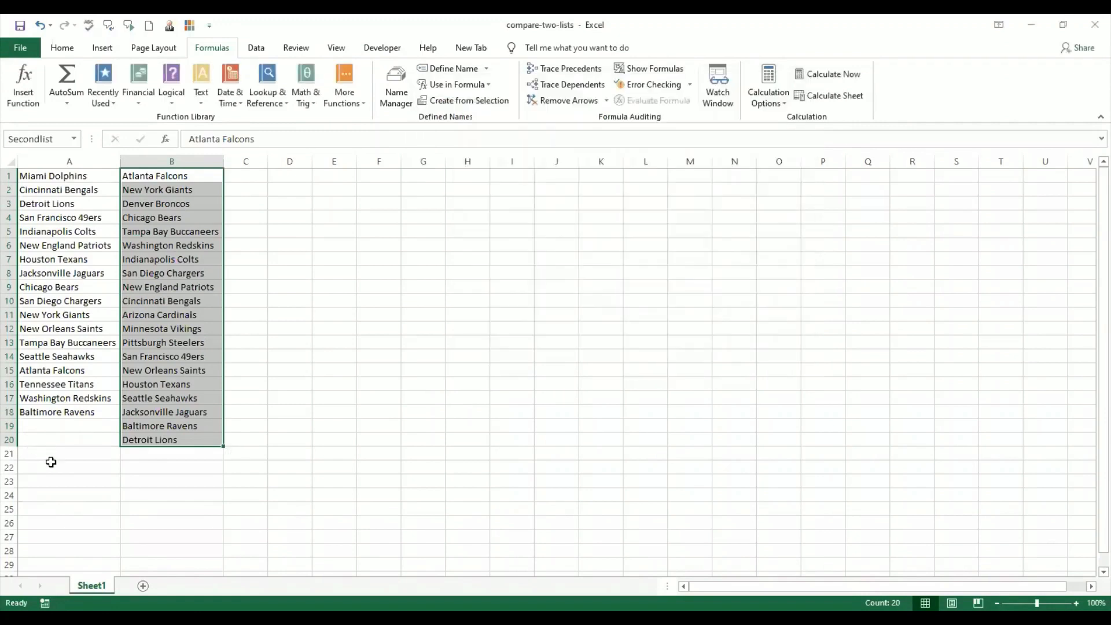
- Select A1:A20 and start a new conditional formatting rule using the formula =countif(Secondlist,A1)=0
left_click(55, 466)
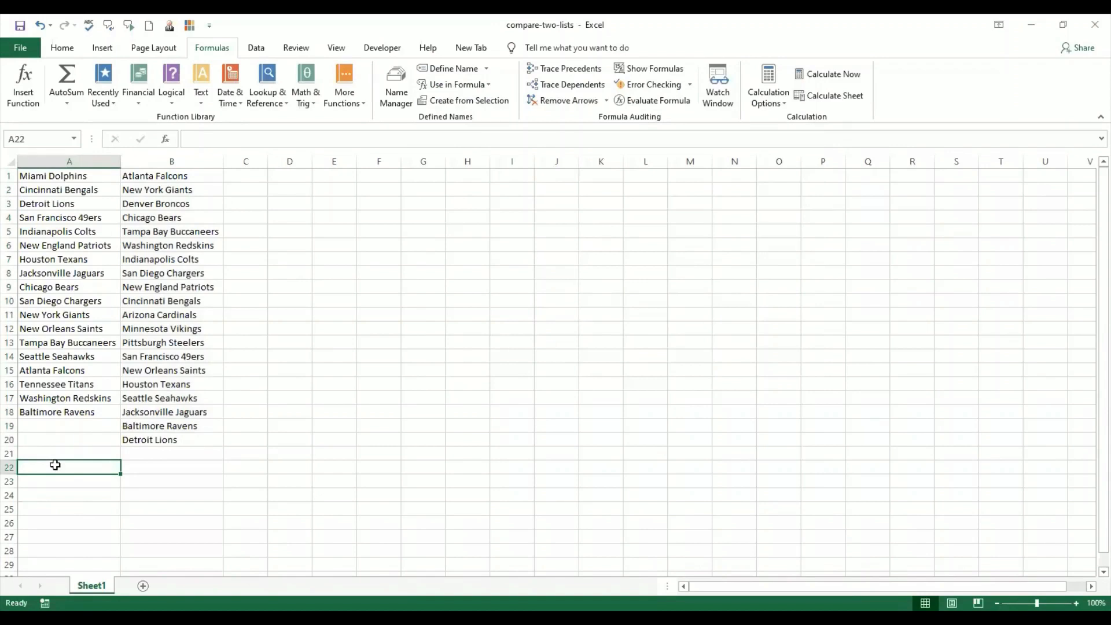
left_click_drag(81, 176, 85, 437)
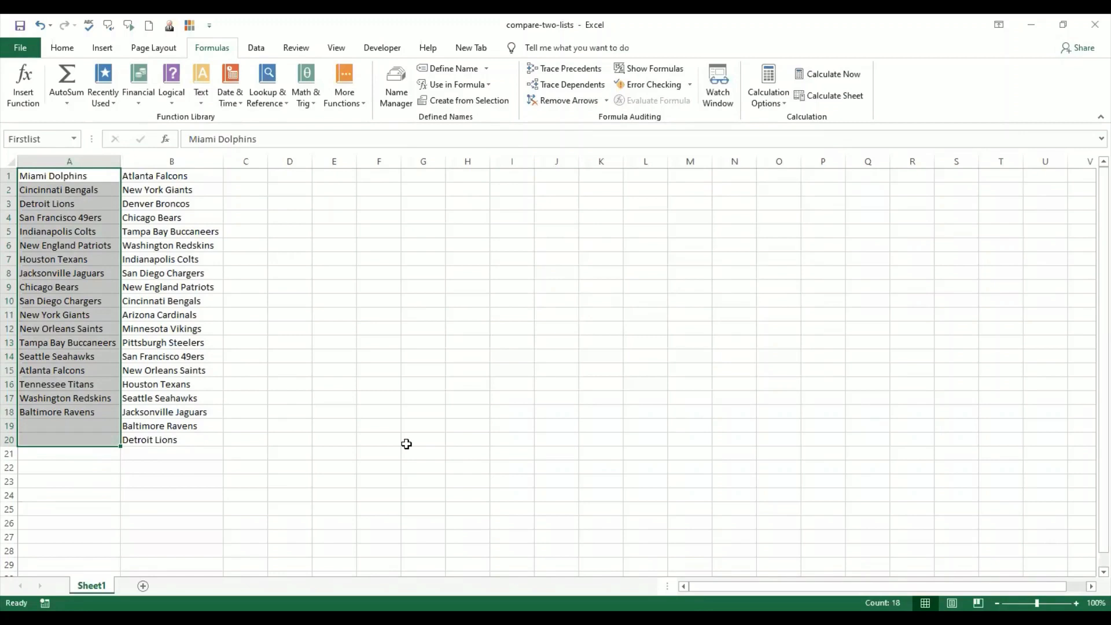
left_click(64, 49)
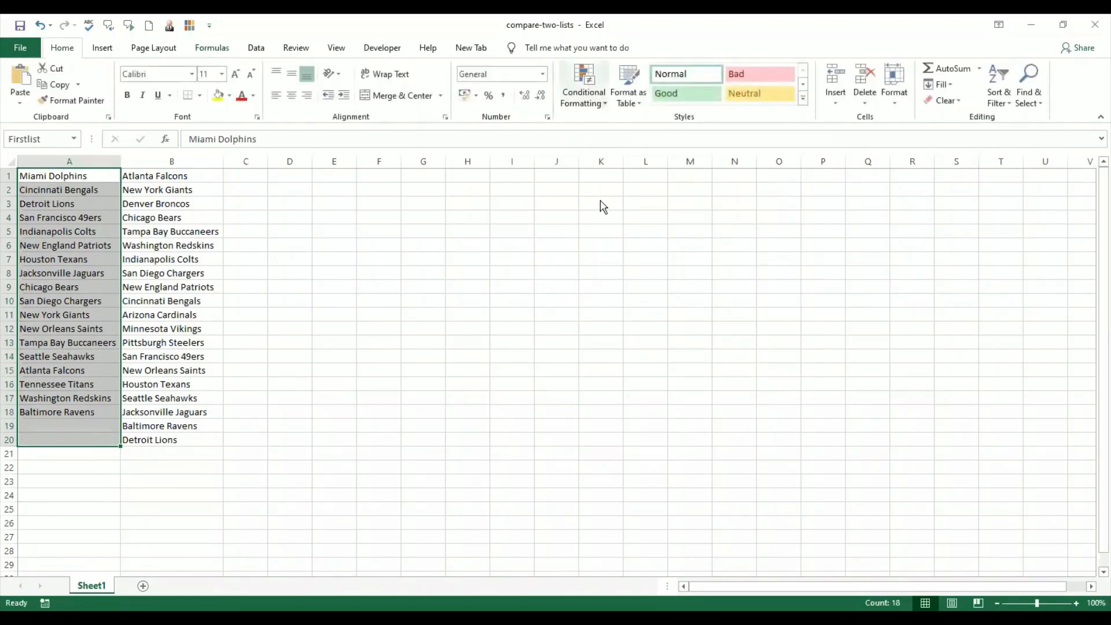
left_click(608, 273)
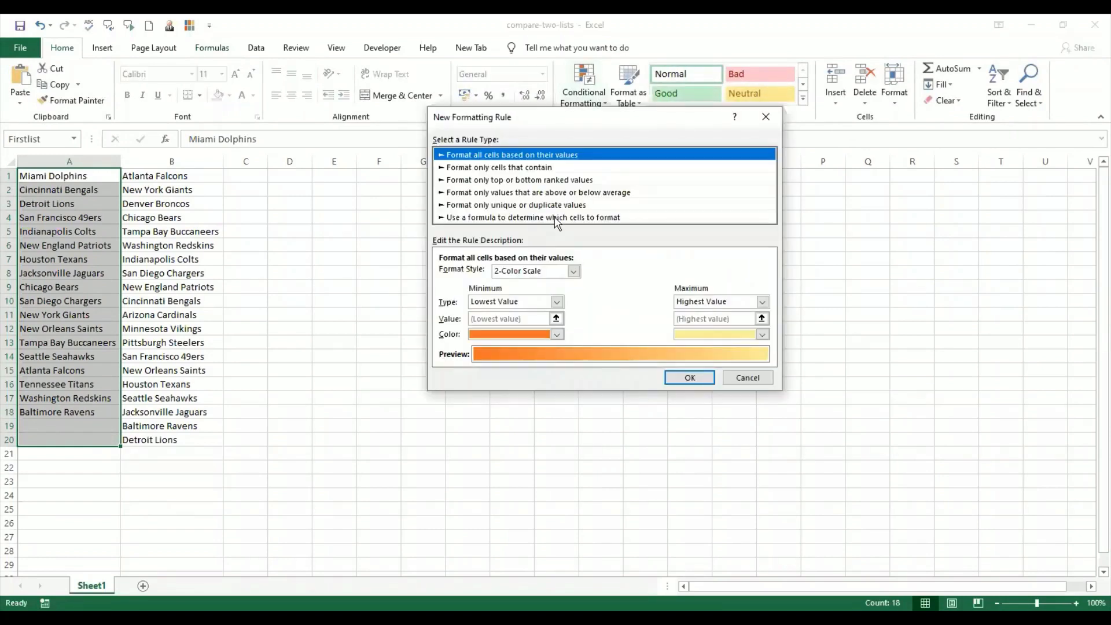
left_click(555, 218)
left_click(512, 273)
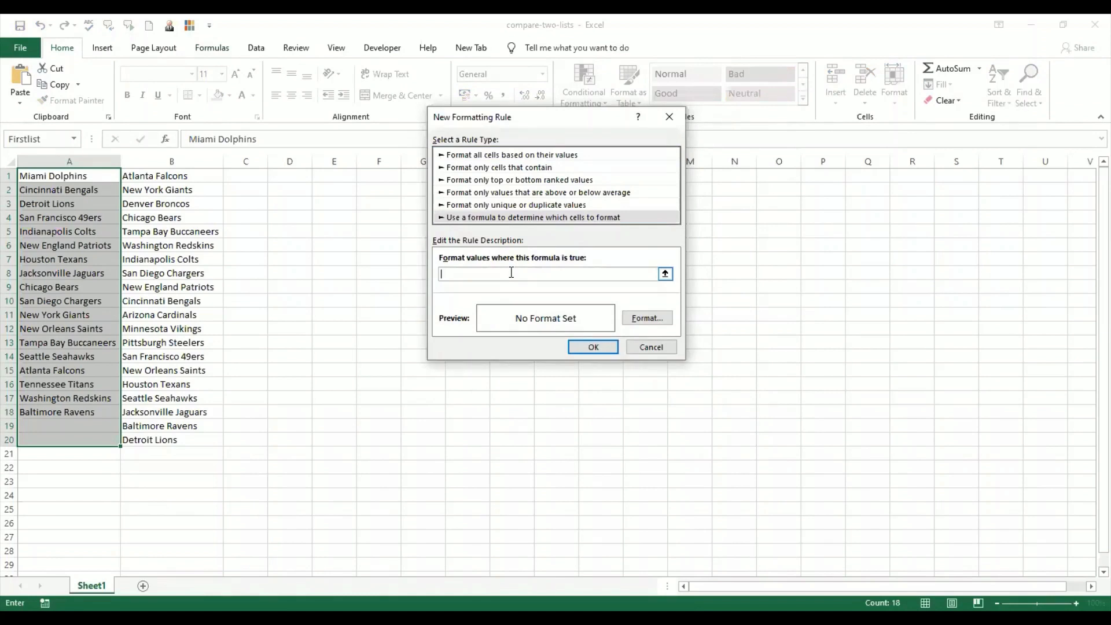
type("=countif")
type("(Secondlist")
type("A1)=0")
- Give the rule a light blue fill and apply it to the first list
left_click(647, 318)
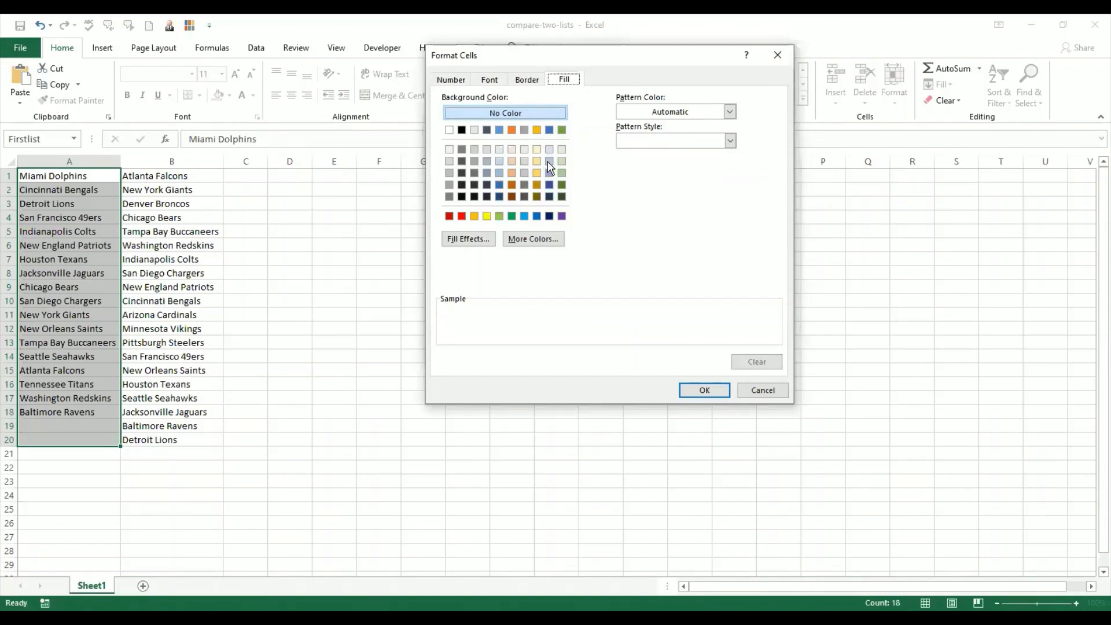
left_click(549, 162)
left_click(702, 391)
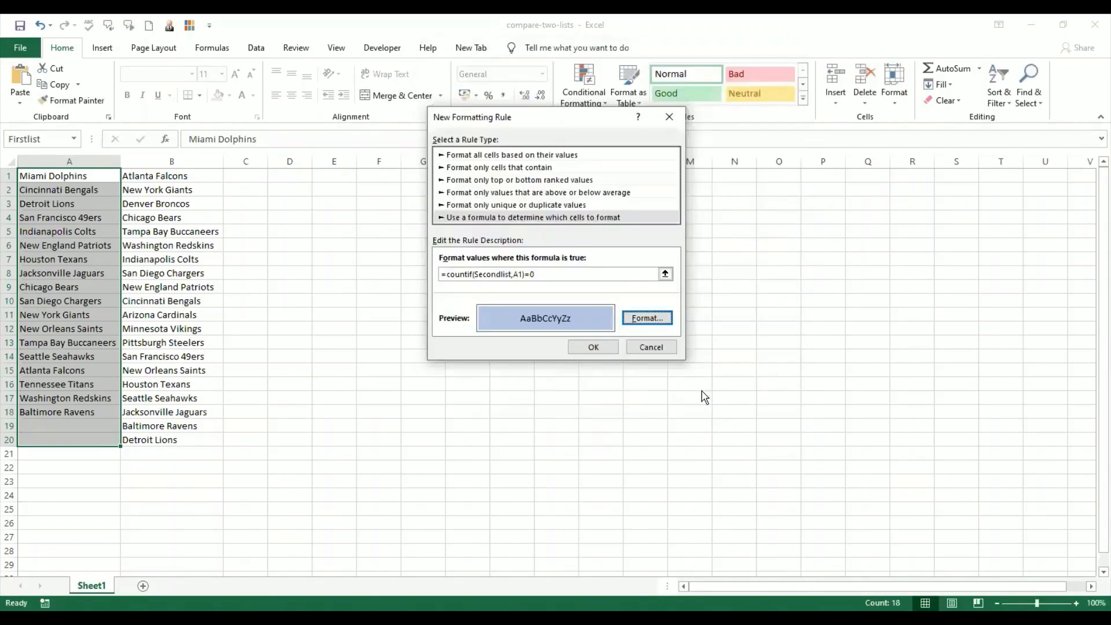
left_click(592, 347)
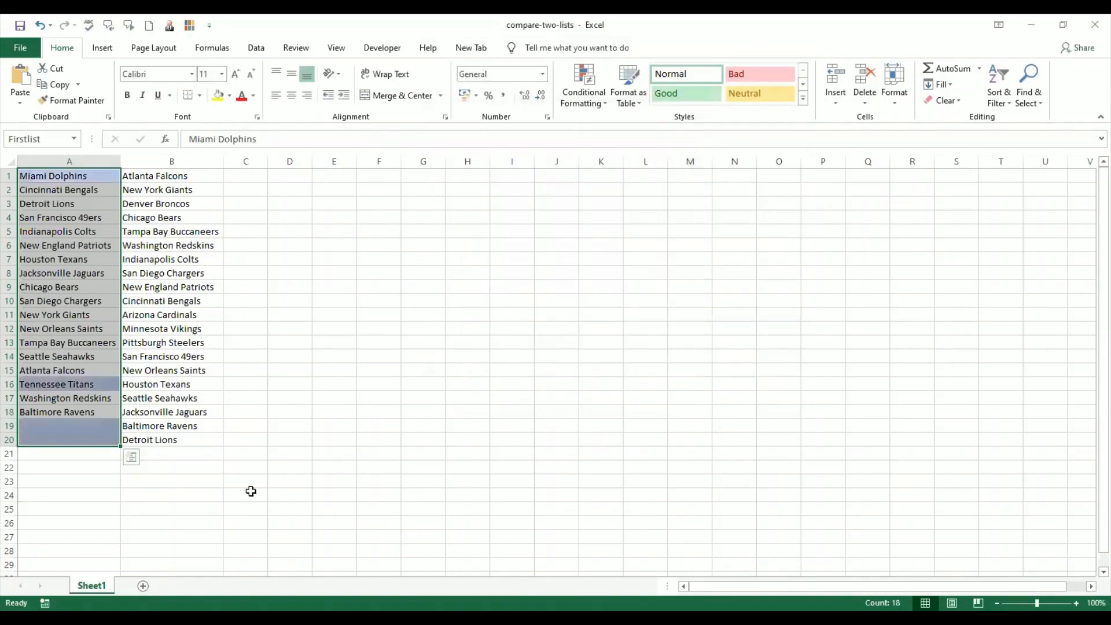
left_click(298, 492)
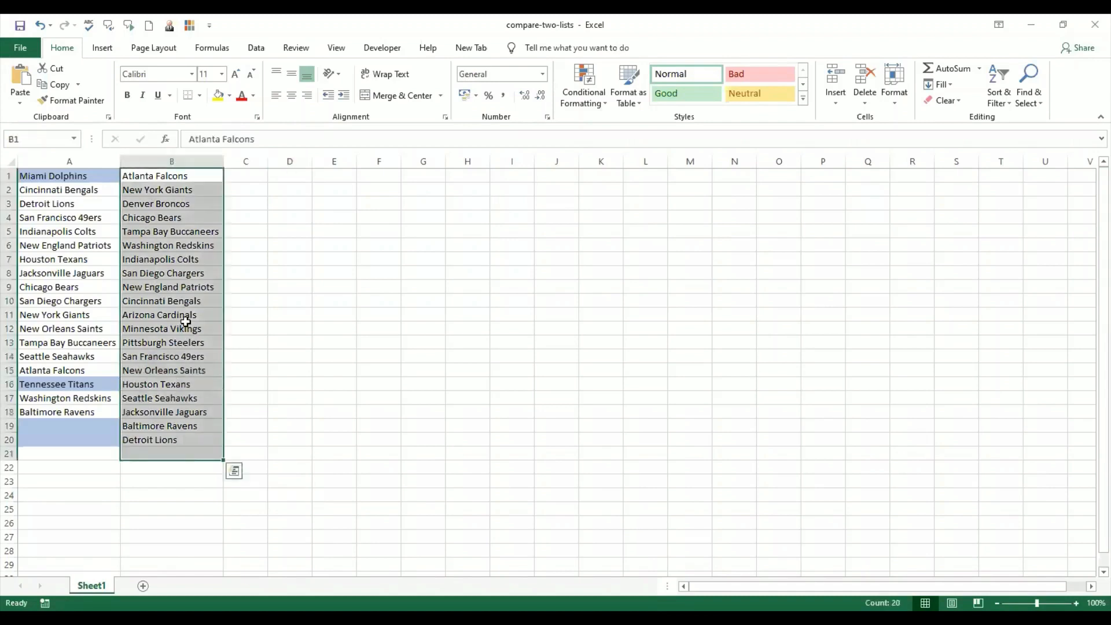
- Select the second list B1:B20 and start a new conditional formatting rule using the formula =countif(Firstlist,B1)=0
left_click(195, 383)
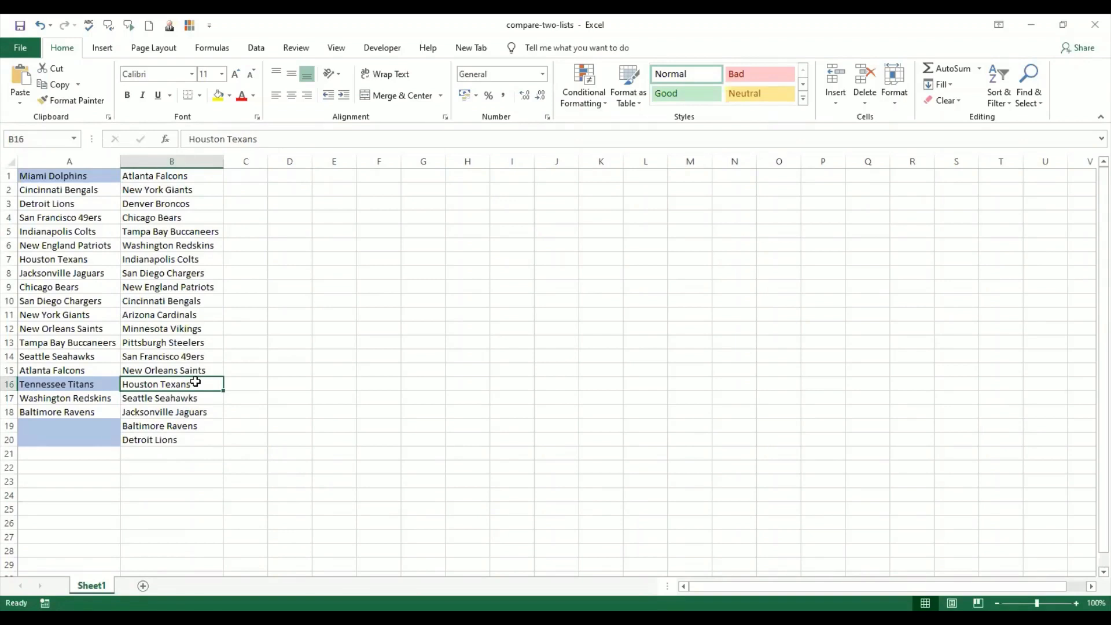
left_click(90, 428)
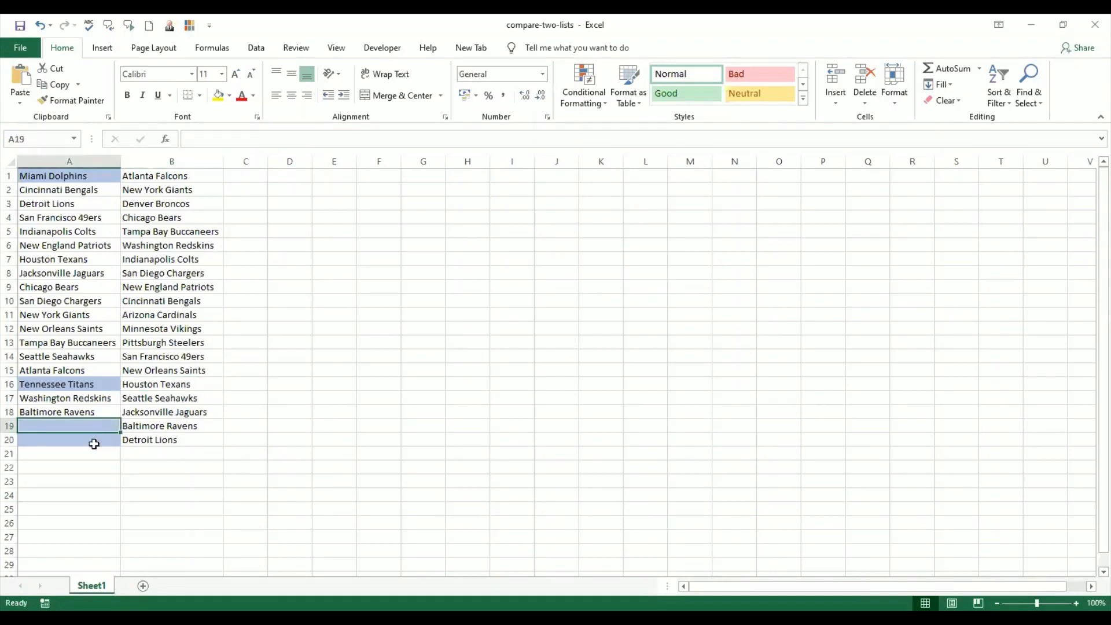
left_click(94, 441)
left_click(185, 177)
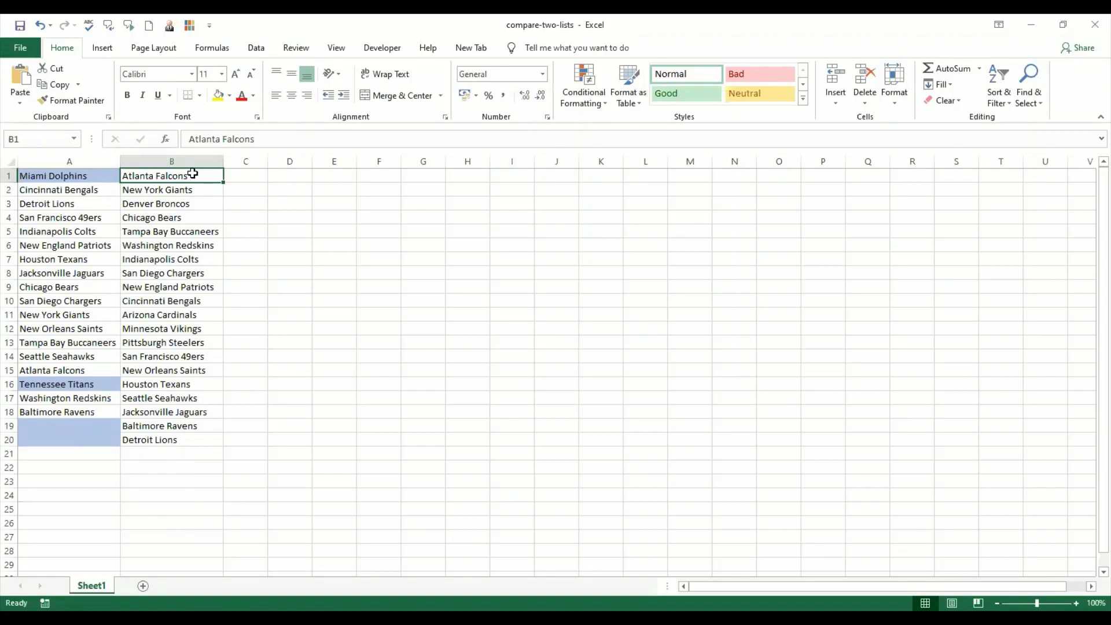
left_click_drag(187, 267, 191, 446)
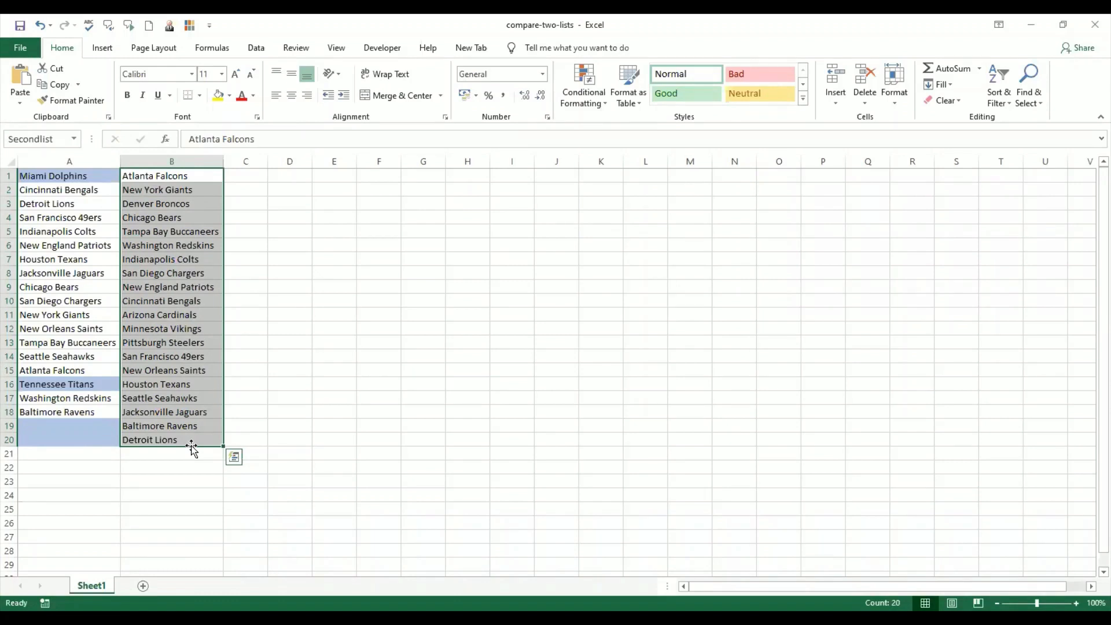
left_click(602, 103)
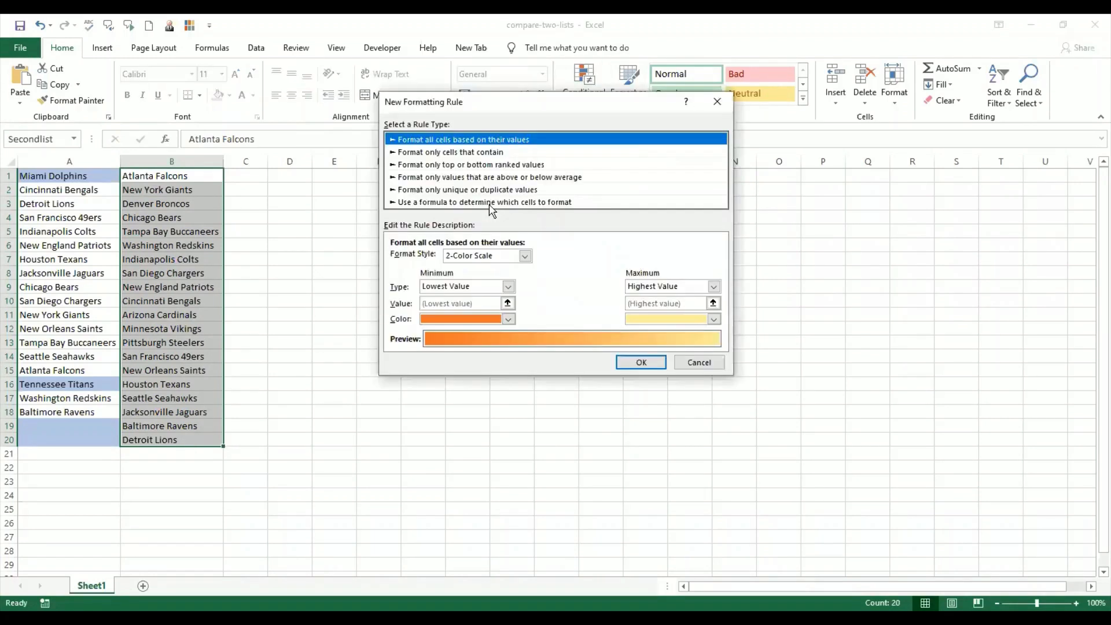
left_click(489, 204)
left_click(471, 259)
type("=countif")
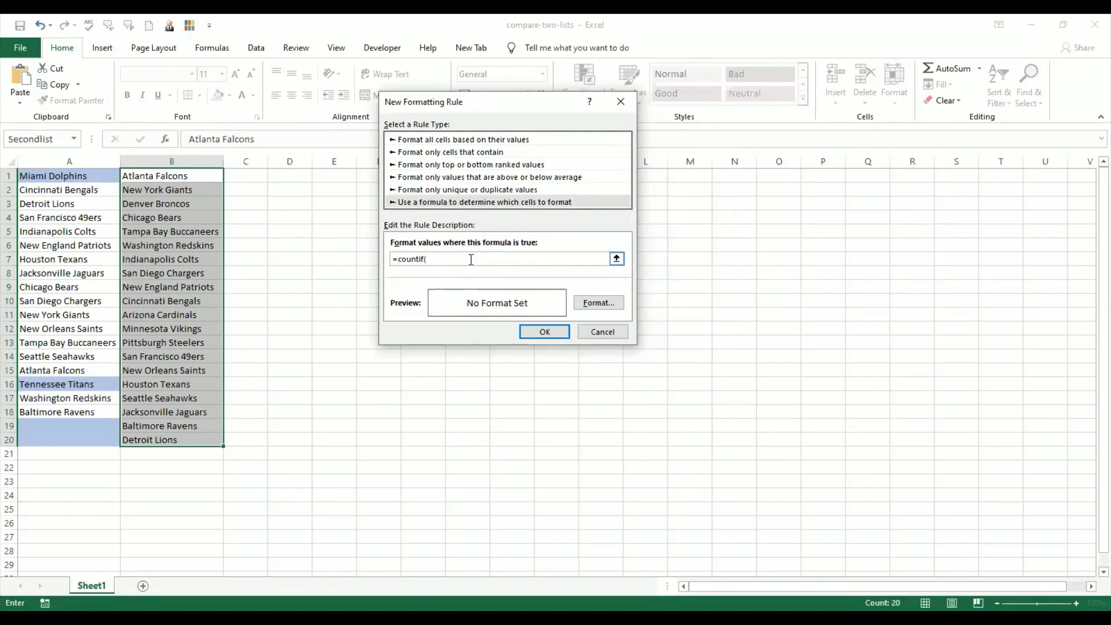
type("(Firstlist")
type(",B1)=0")
- Give the rule a gold fill and apply it to the second list
left_click(605, 307)
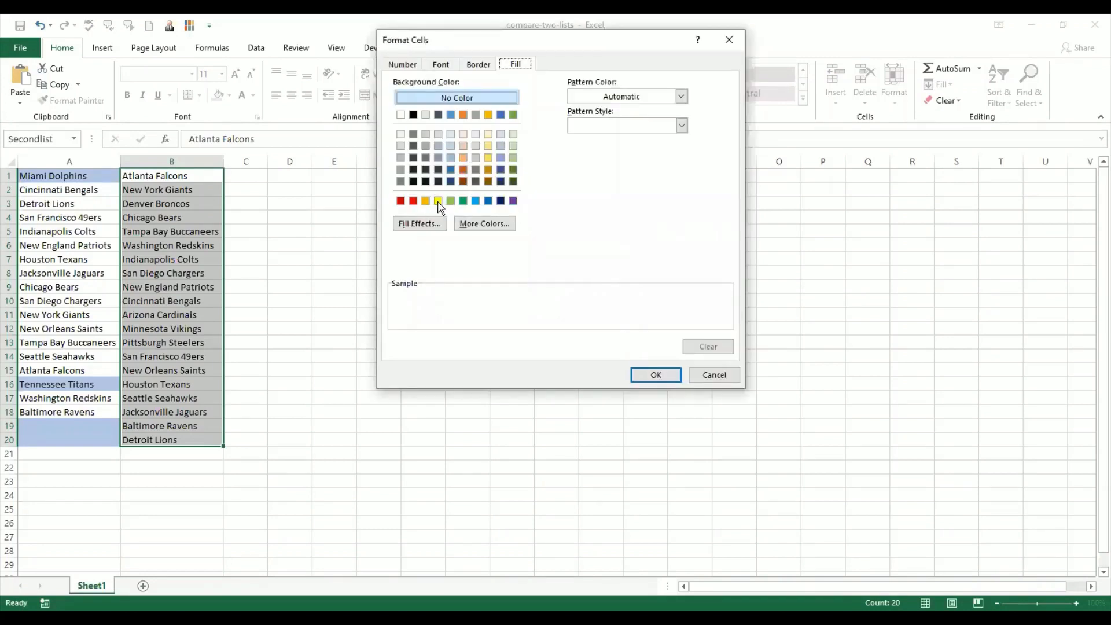
left_click(488, 157)
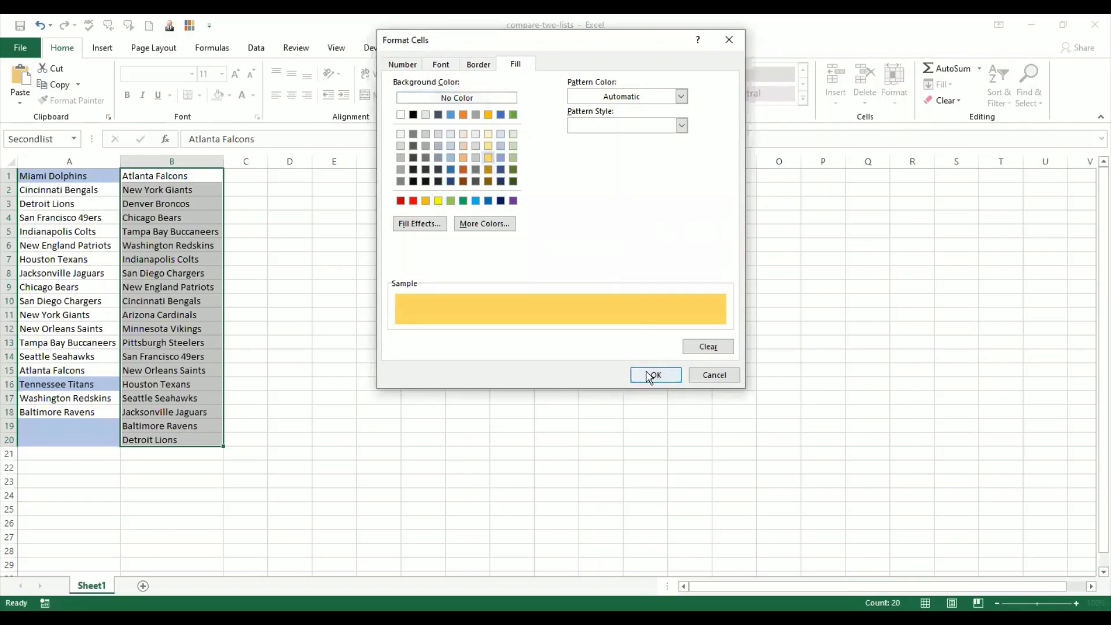
left_click(651, 377)
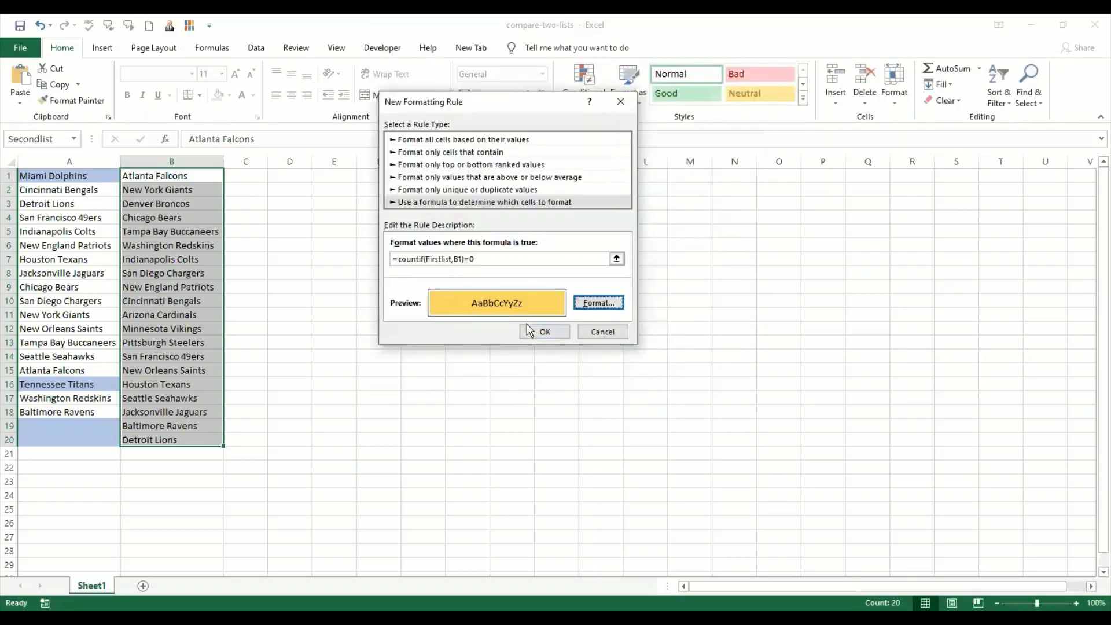
left_click(529, 330)
left_click(320, 413)
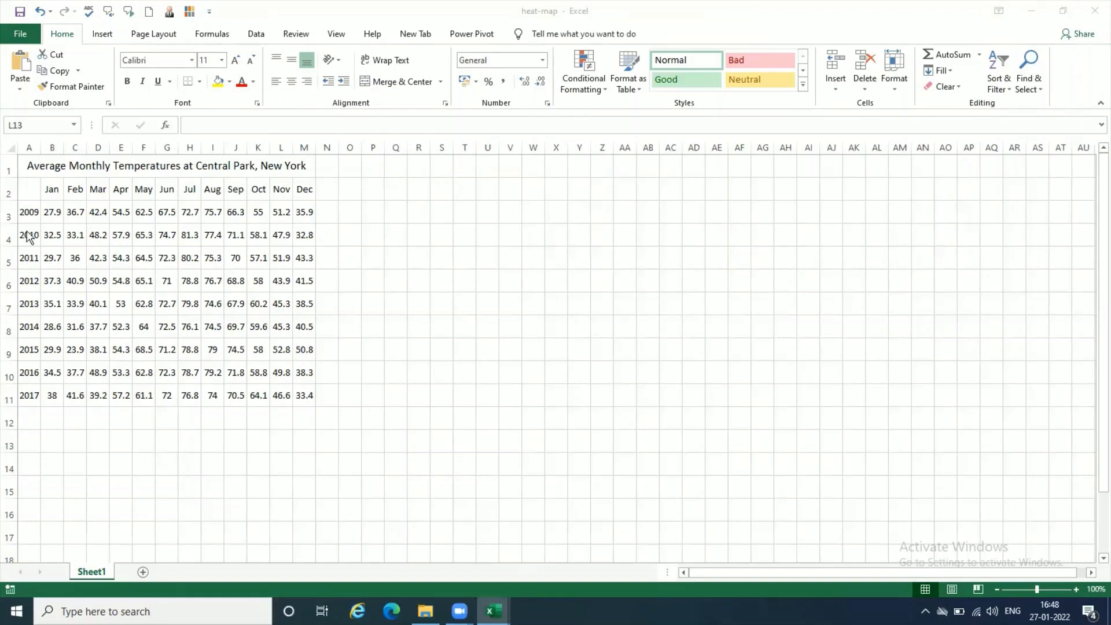
- Inspect the temperature values in the Central Park table, zooming in on the data
left_click(57, 214)
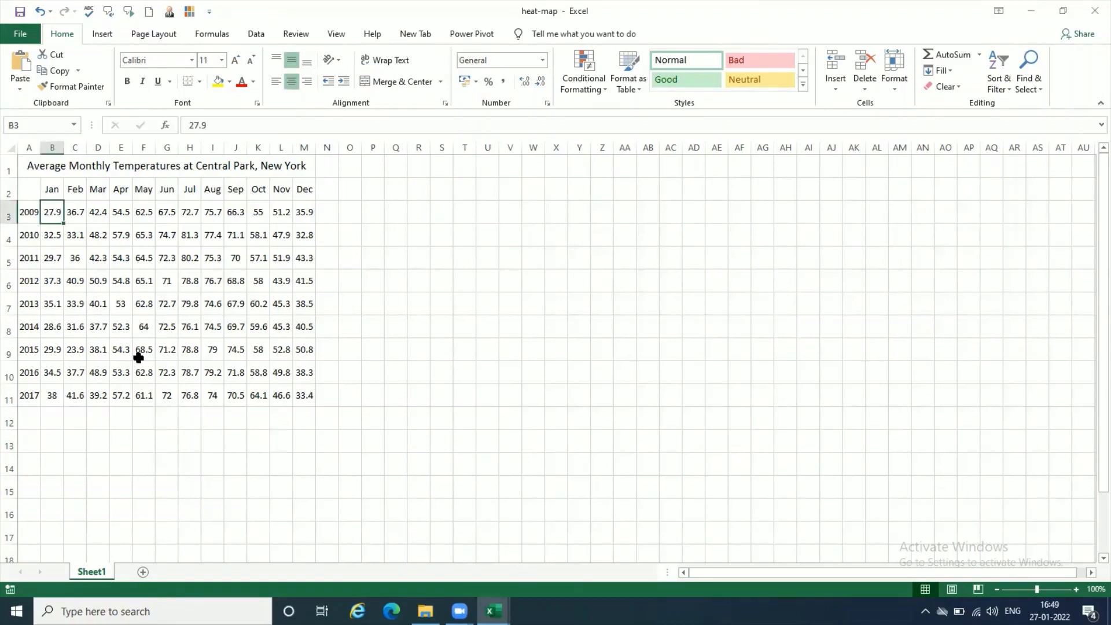
left_click(81, 212)
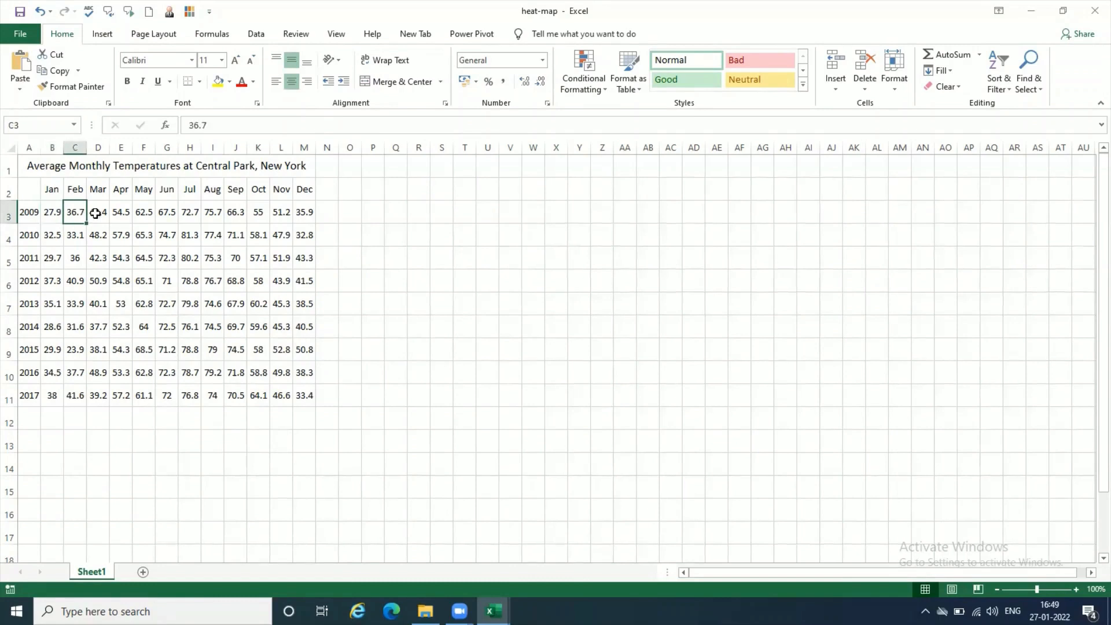
left_click(103, 214)
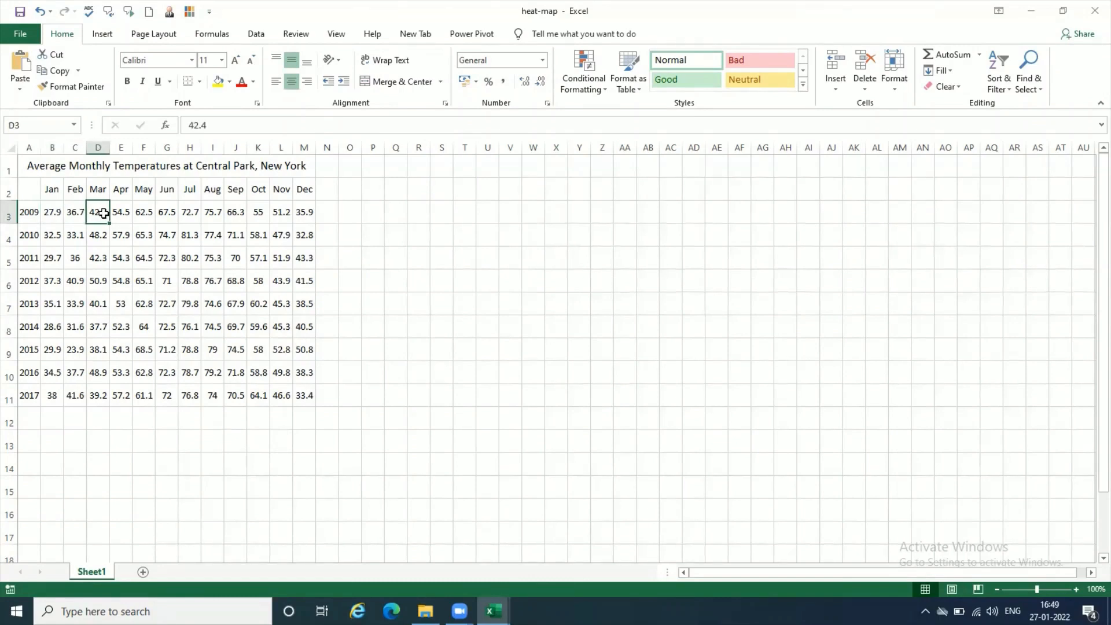
left_click(304, 442)
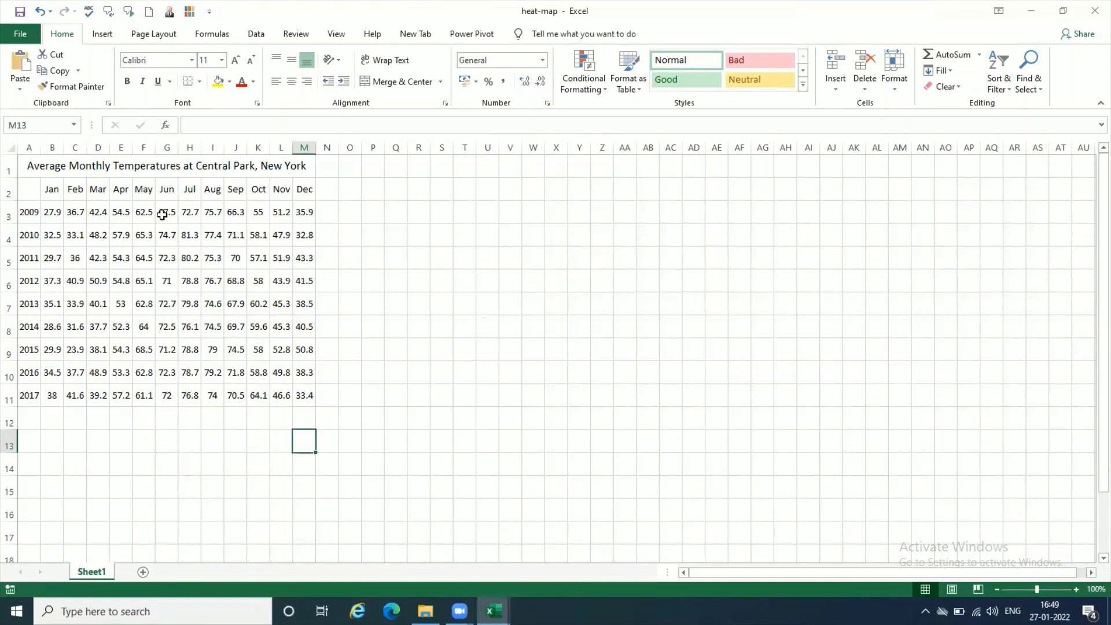
scroll(292, 366, "up", 2, "ctrl")
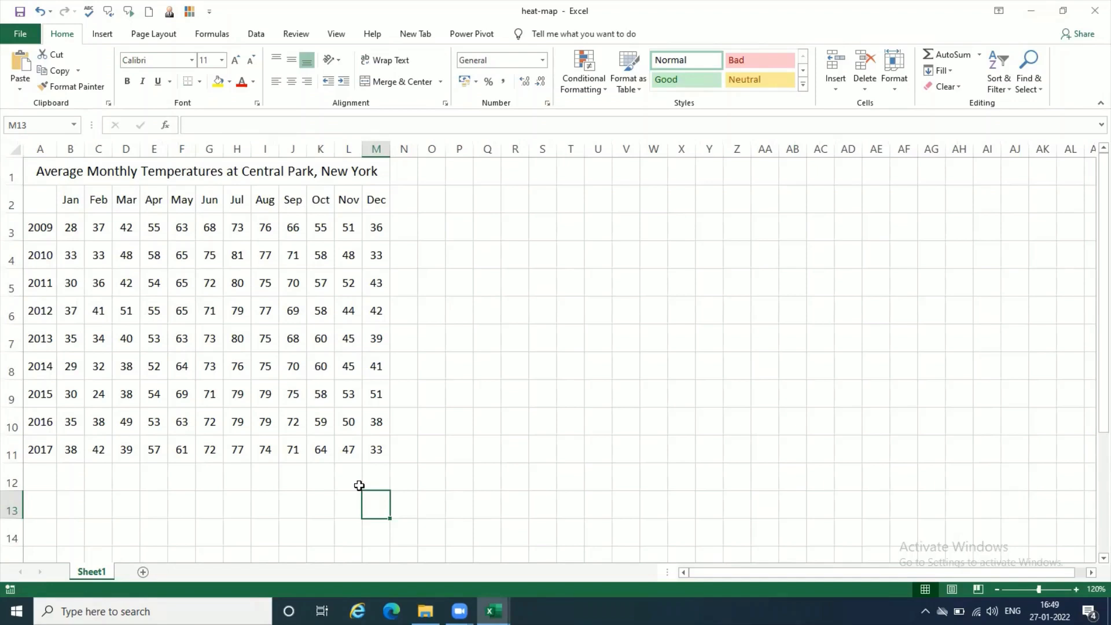
left_click(433, 469)
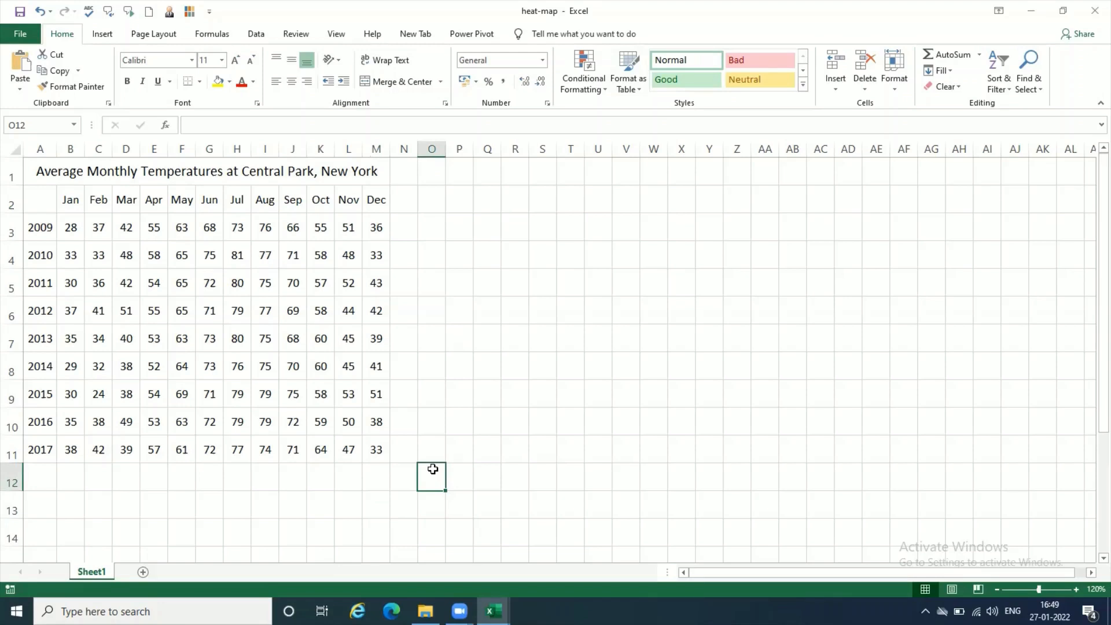
left_click(74, 229)
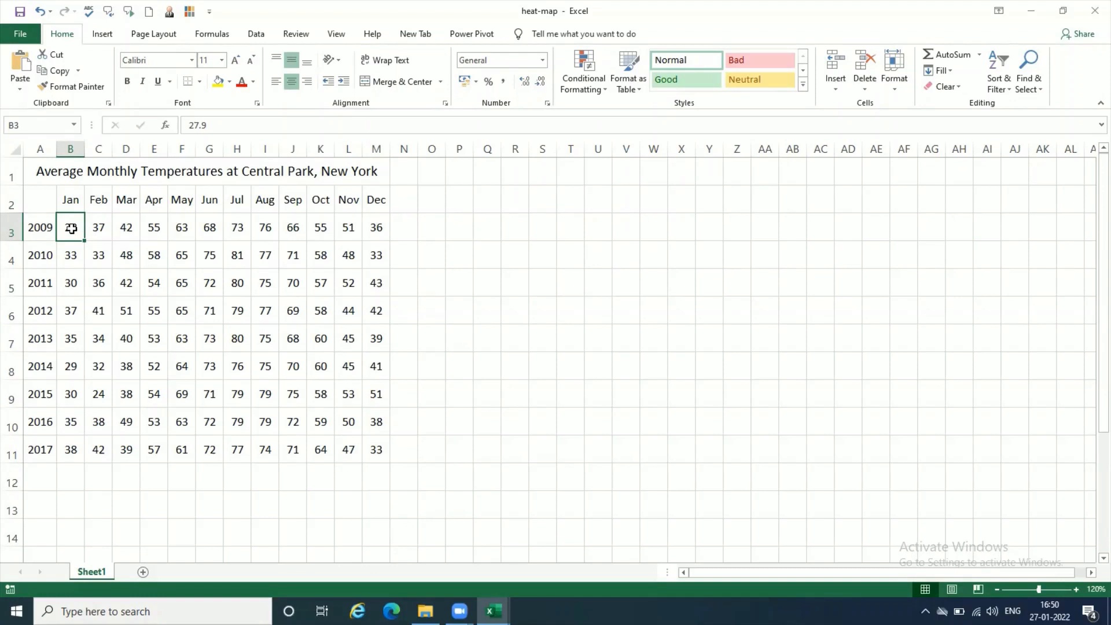
- Select the temperature data B3:M11 and apply the green-yellow-red color scale
left_click_drag(71, 228, 386, 454)
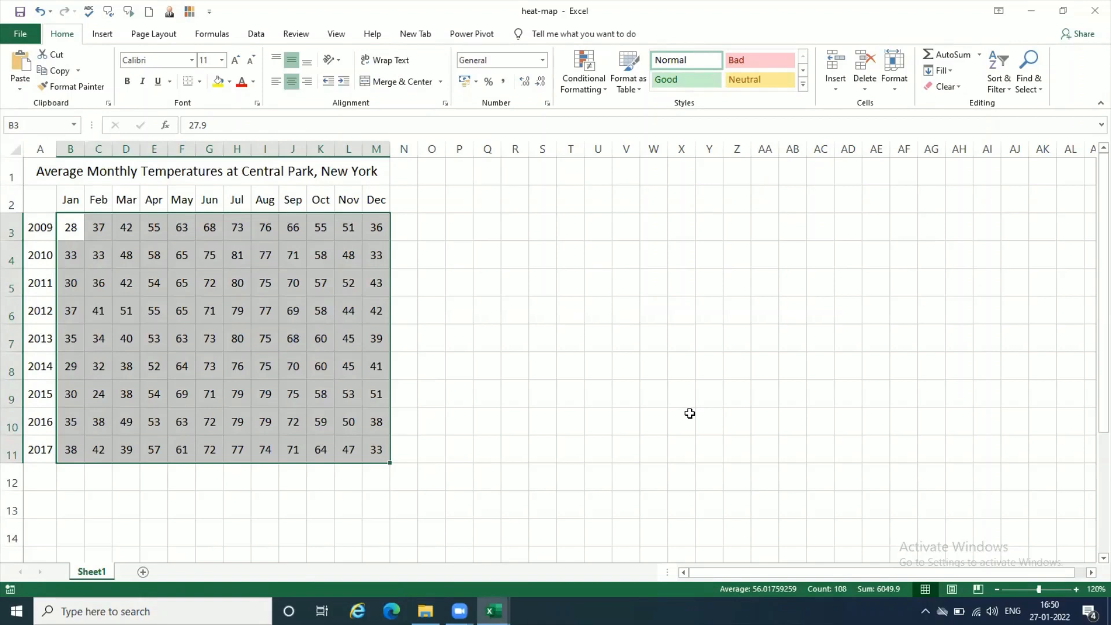
left_click(598, 90)
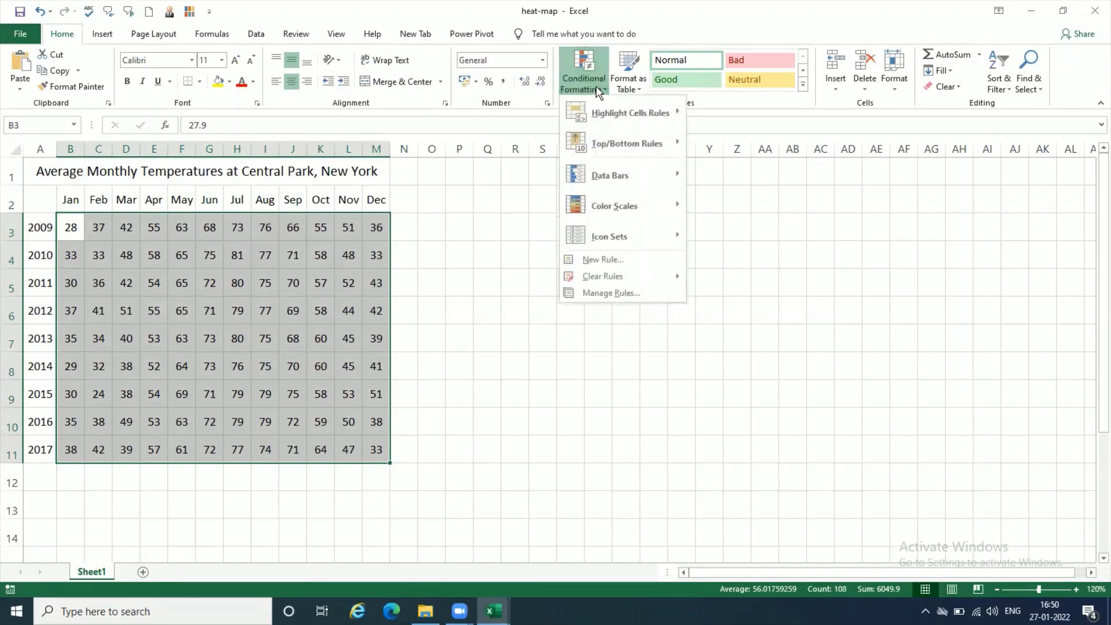
mouse_move(633, 207)
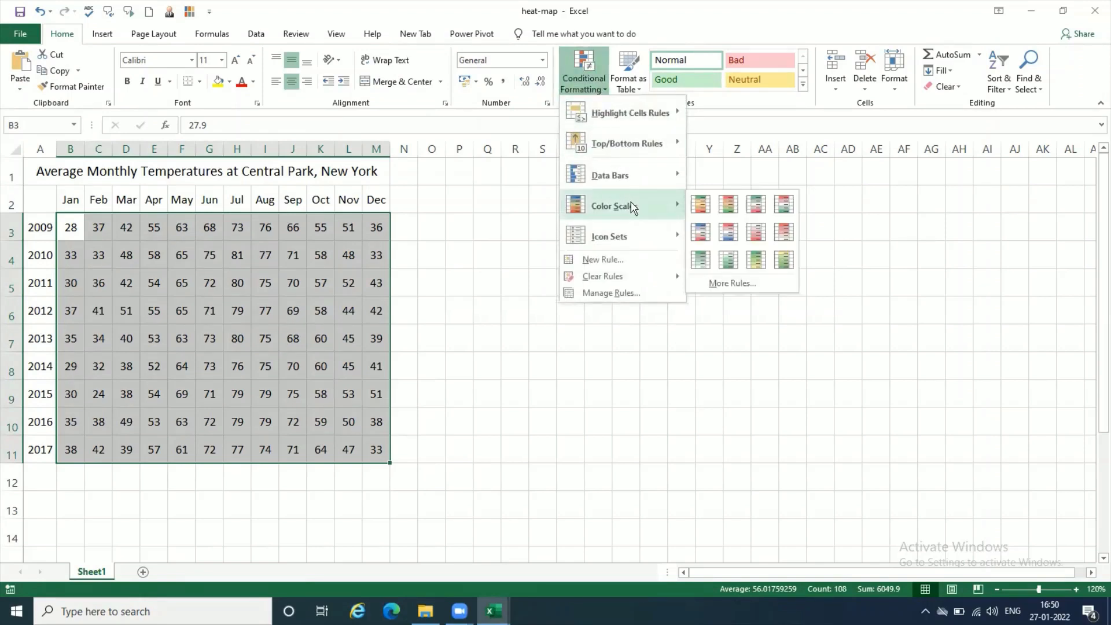
left_click(701, 204)
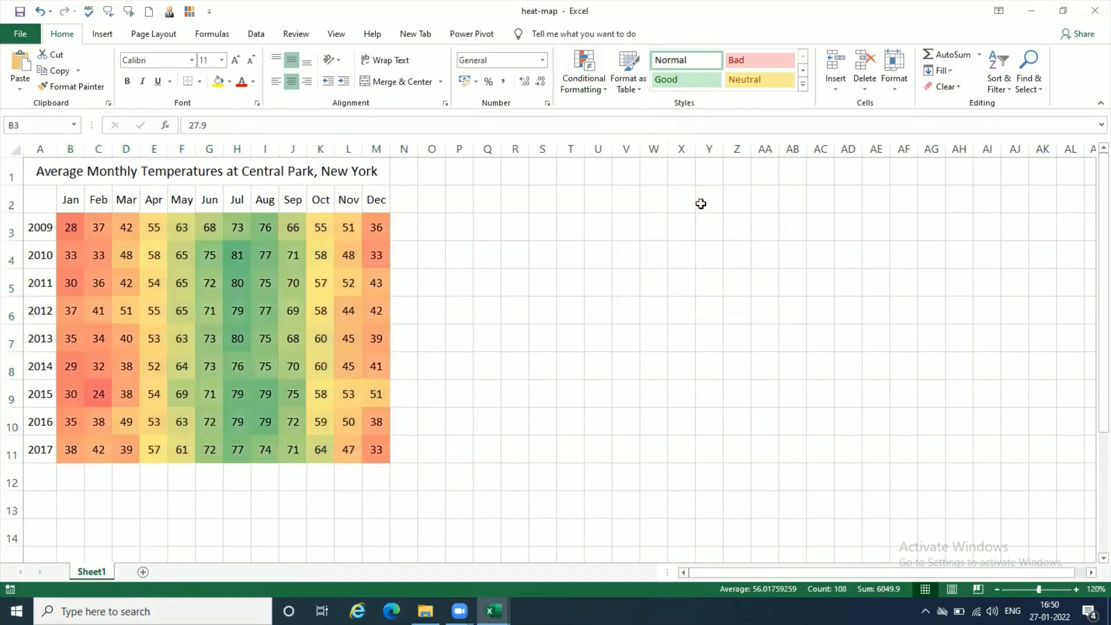
left_click(456, 475)
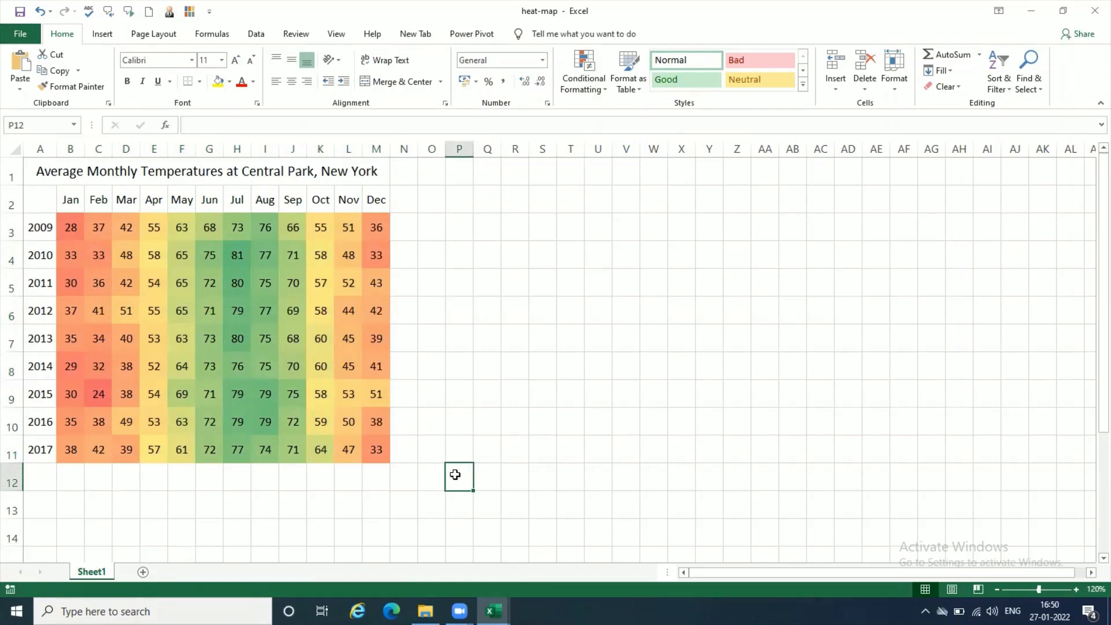
- Hide the numbers in B3:M11 by giving the cells the custom number format ;;;
left_click_drag(65, 226, 382, 449)
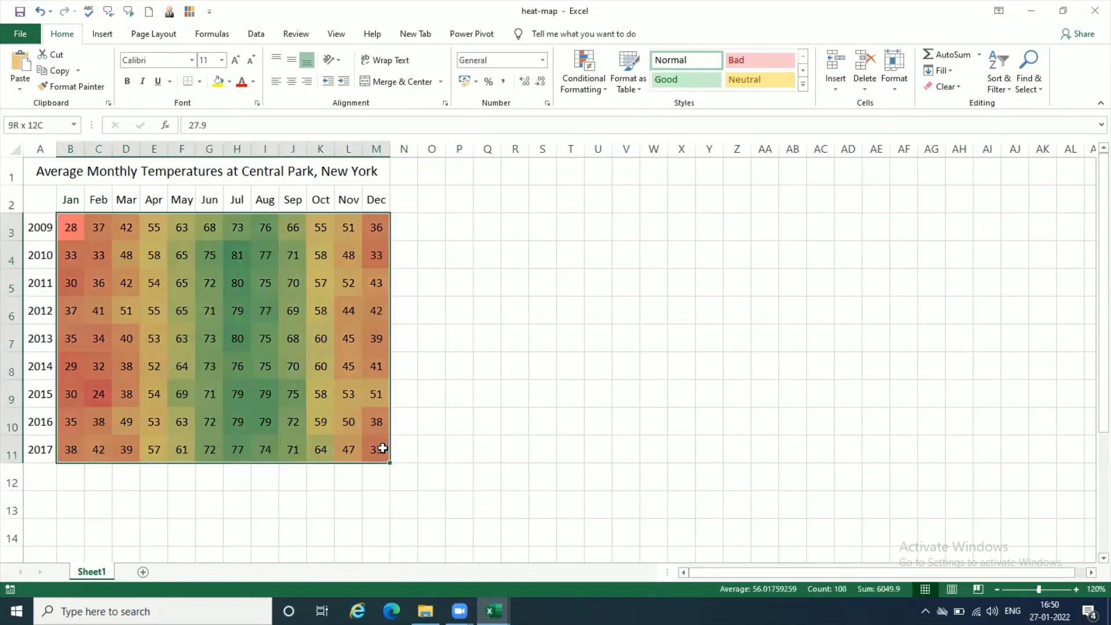
left_click(542, 59)
left_click(536, 418)
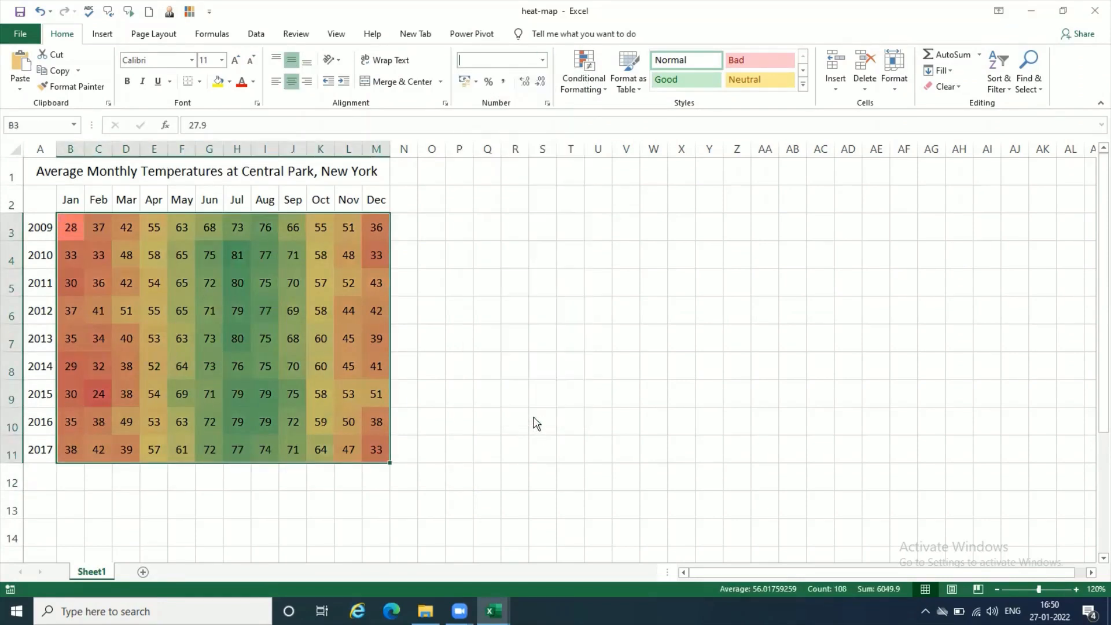
left_click(307, 228)
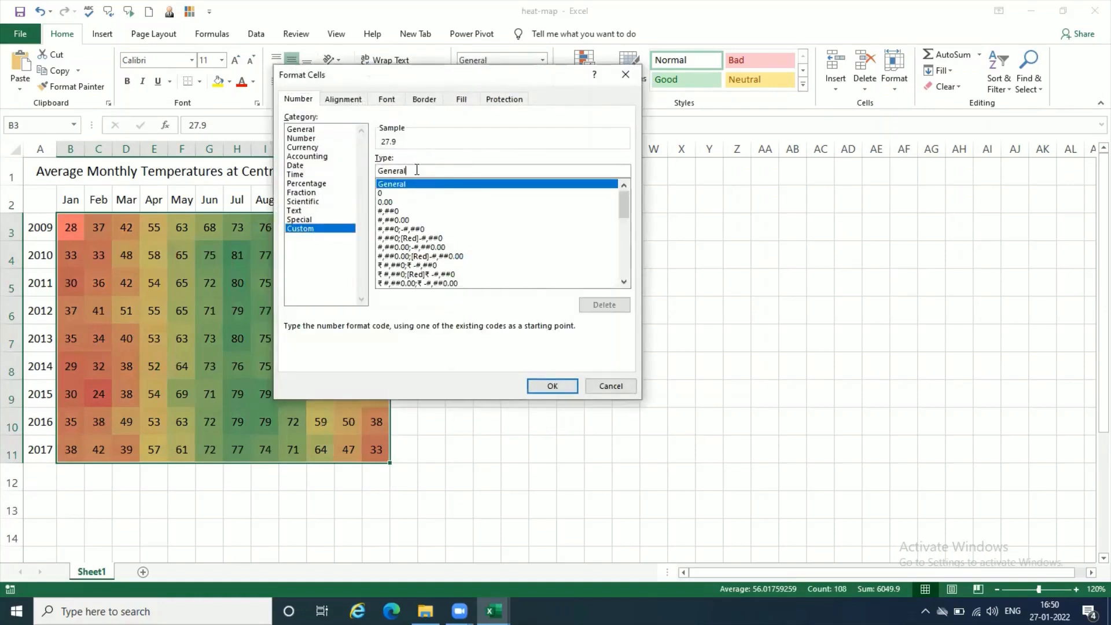
key("BackSpace")
key("BackSpace")
key("BackSpace")
key("BackSpace")
key("BackSpace")
key("BackSpace")
key("BackSpace")
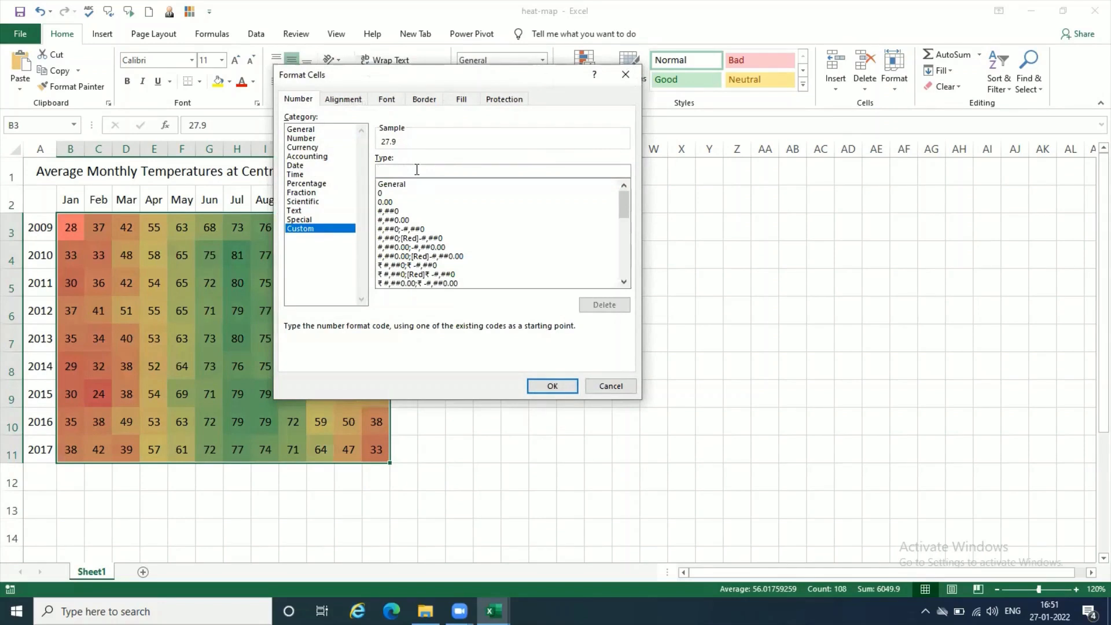
type(";;;")
left_click(551, 385)
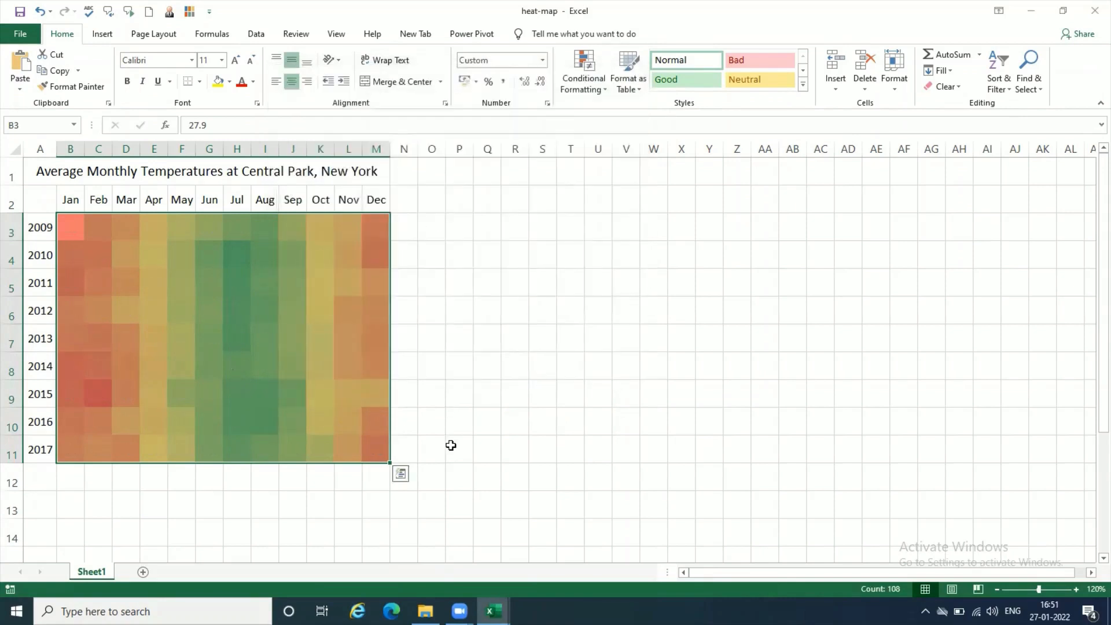
left_click(451, 445)
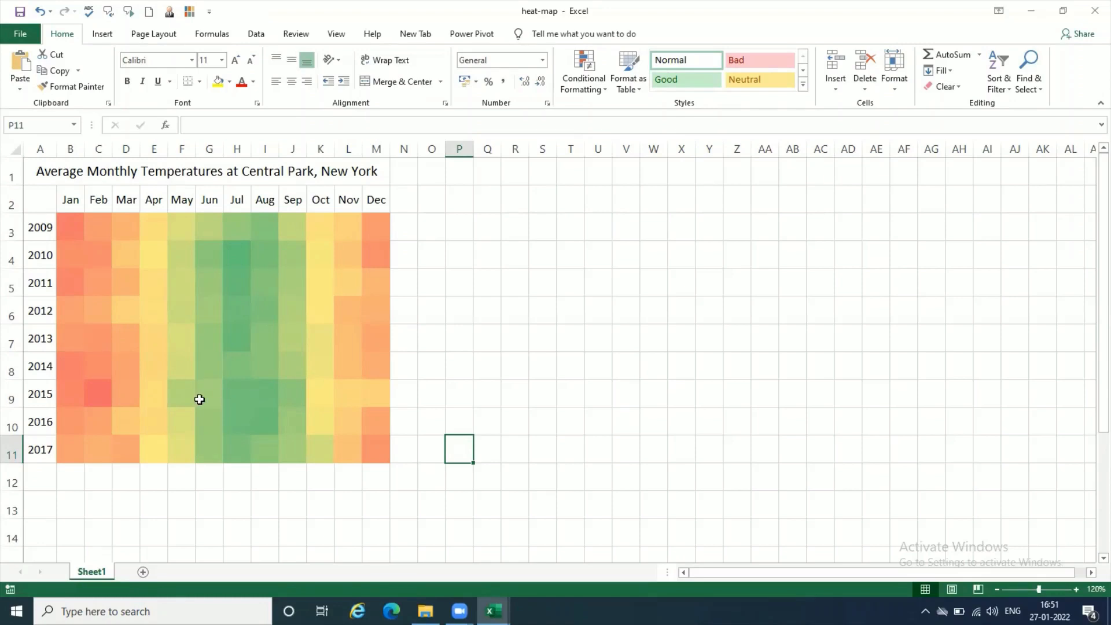
- Edit the color scale rule on B3:M11 so the minimum color is green and the maximum color is red
left_click(72, 226)
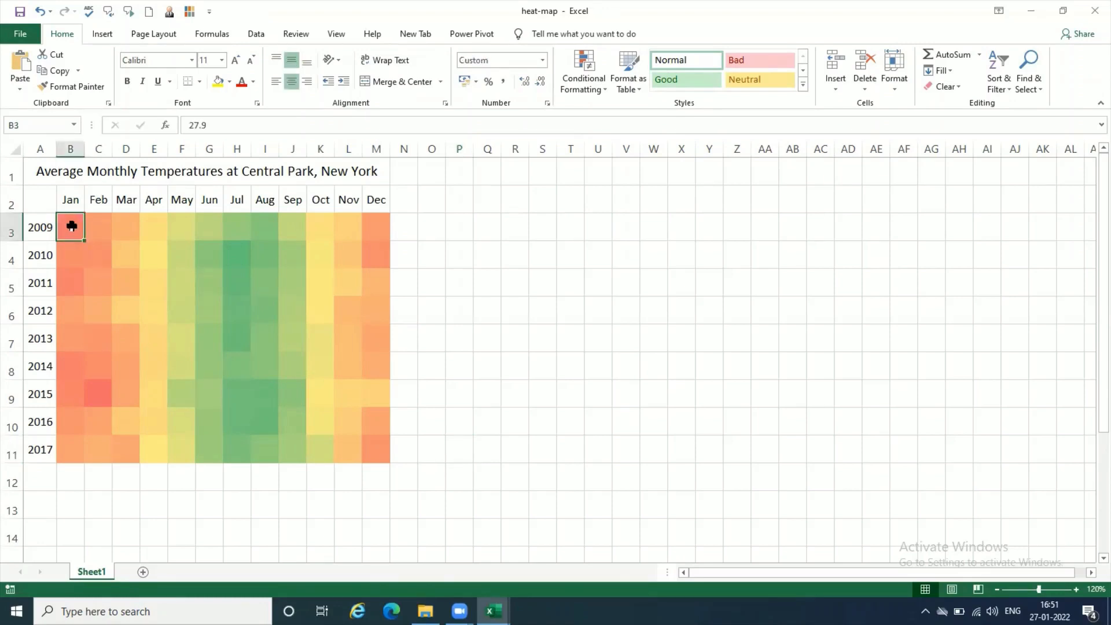
left_click(98, 394)
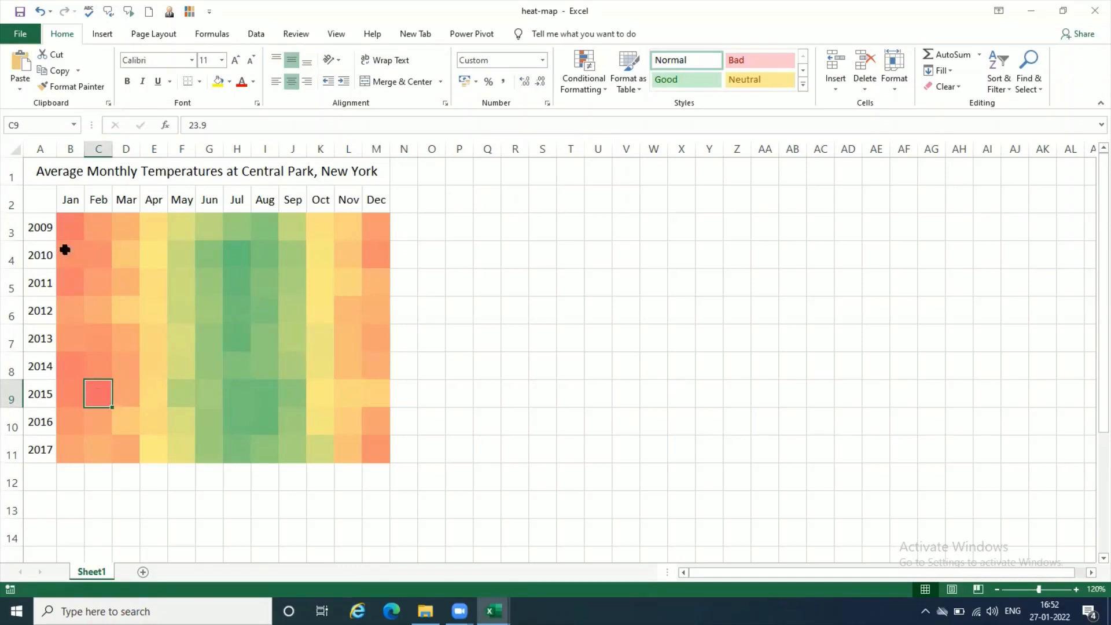
left_click_drag(67, 229, 292, 307)
left_click_drag(376, 393, 380, 443)
left_click(602, 93)
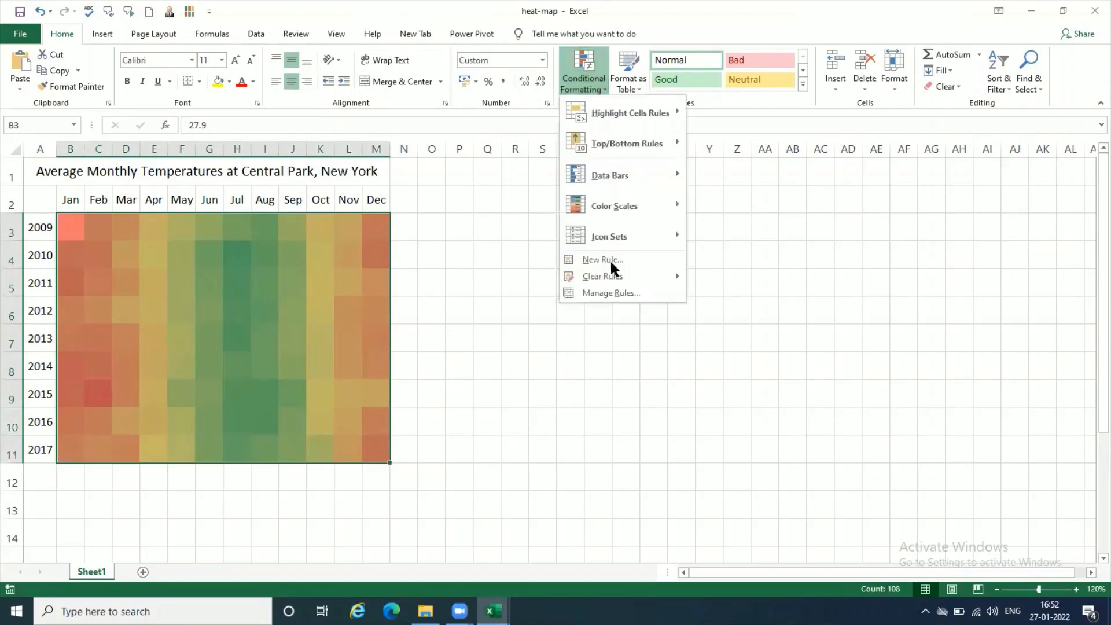
left_click(614, 293)
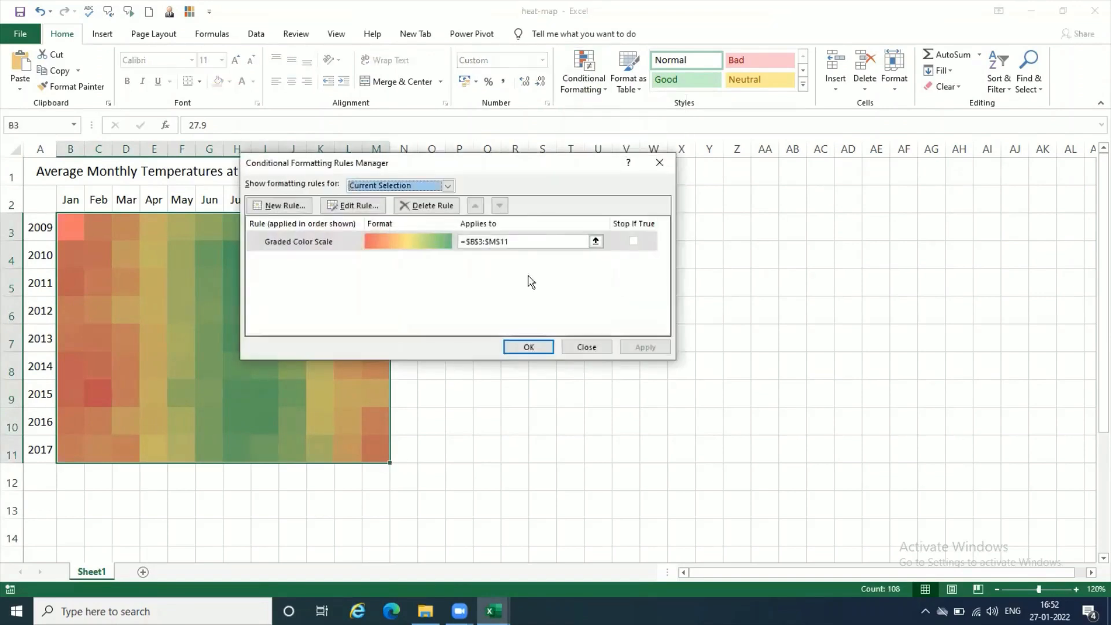
left_click(341, 243)
left_click(351, 206)
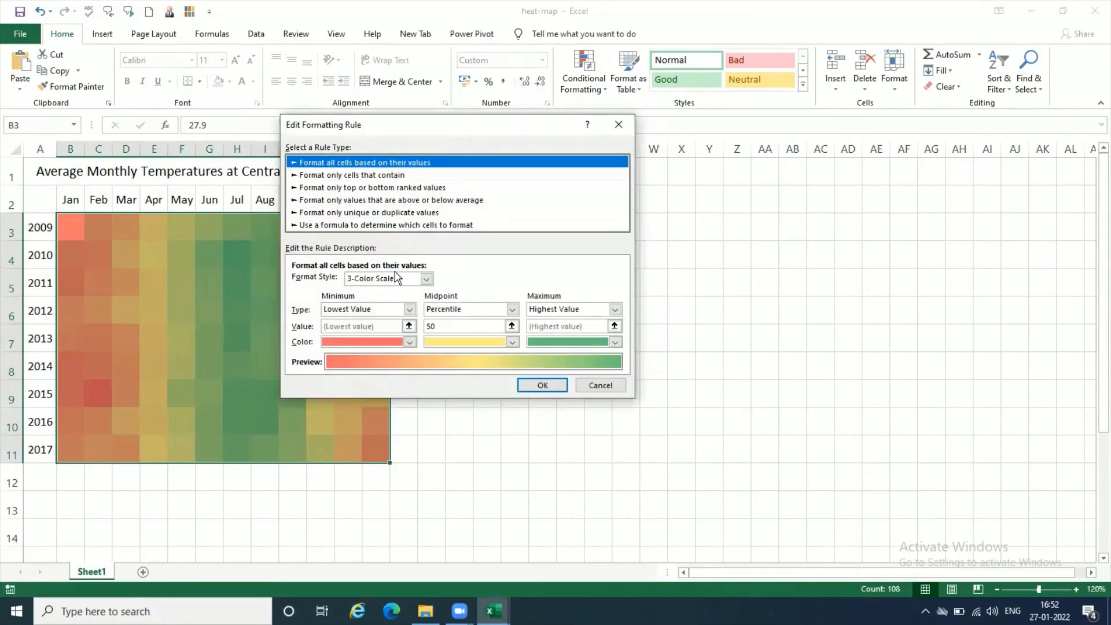
left_click(409, 343)
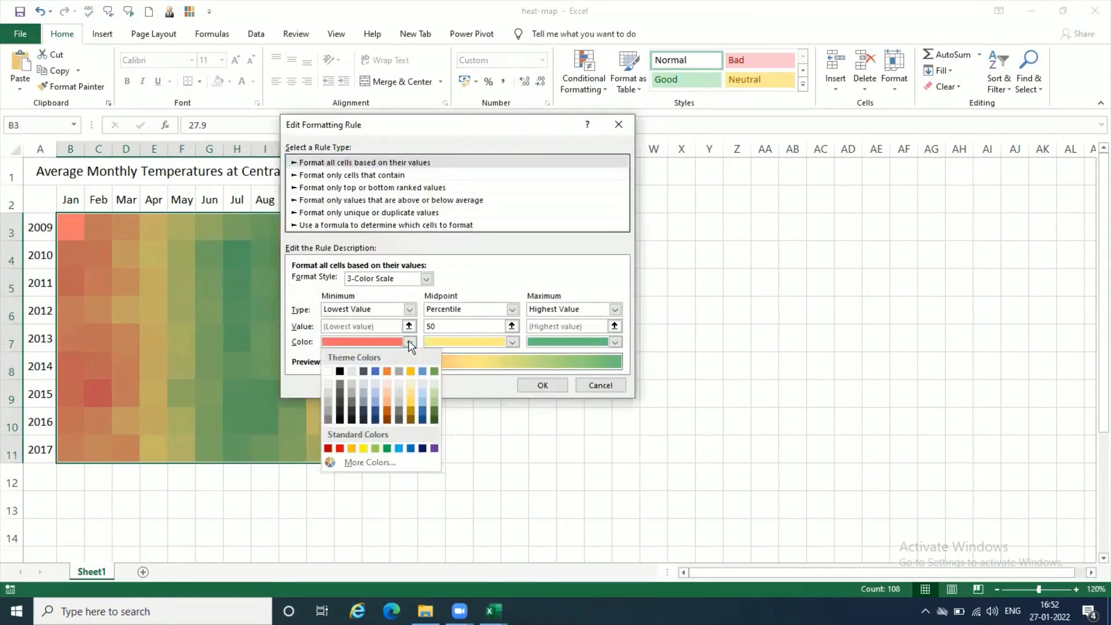
left_click(387, 449)
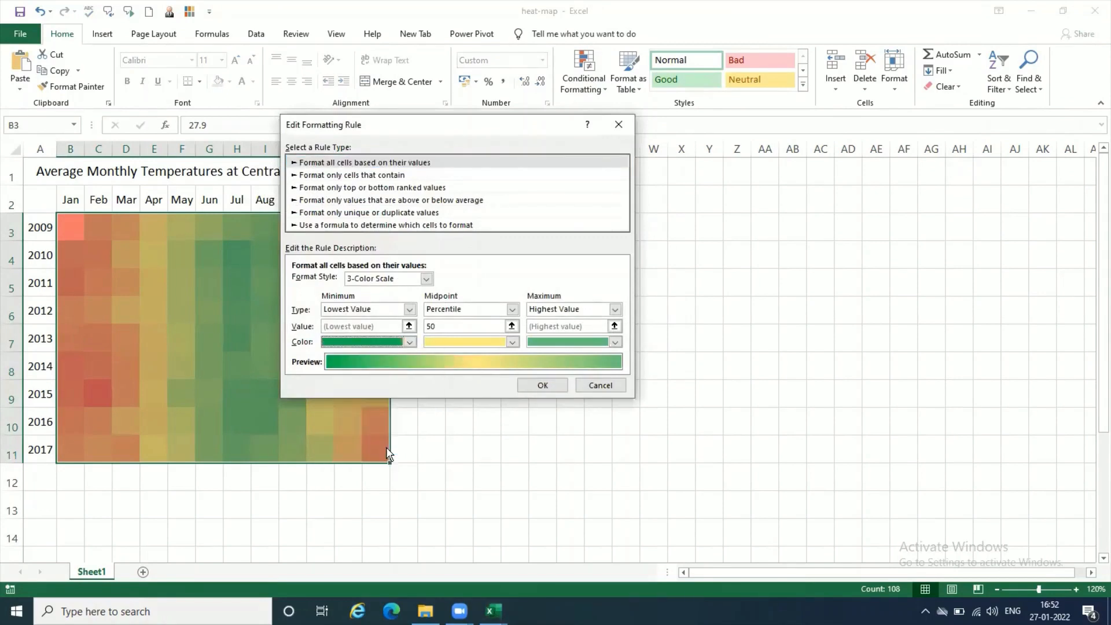
left_click(615, 343)
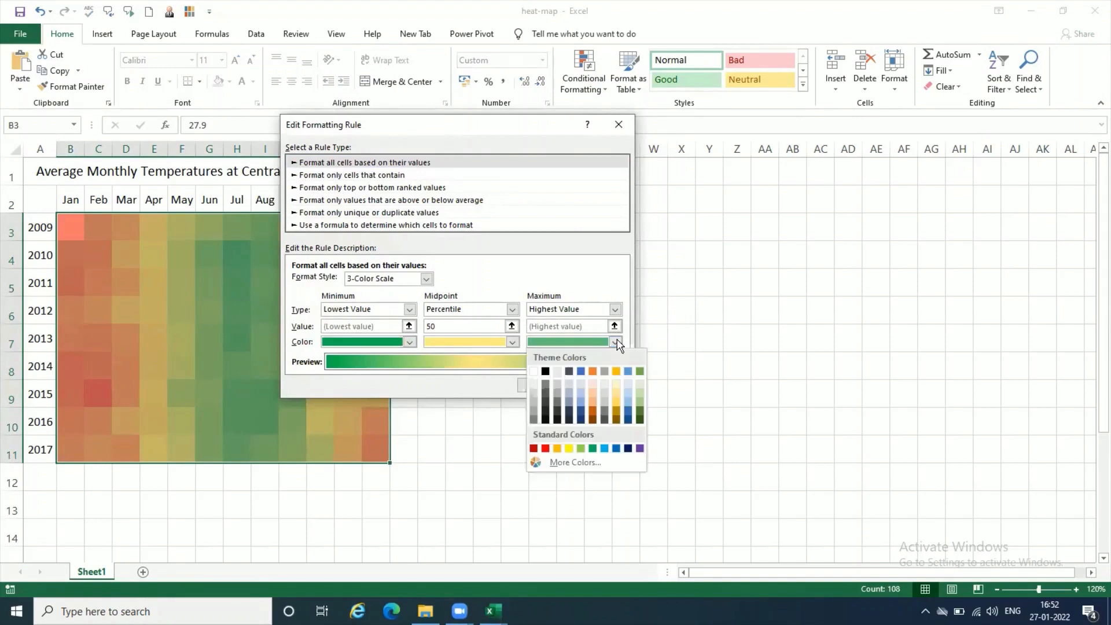
left_click(546, 449)
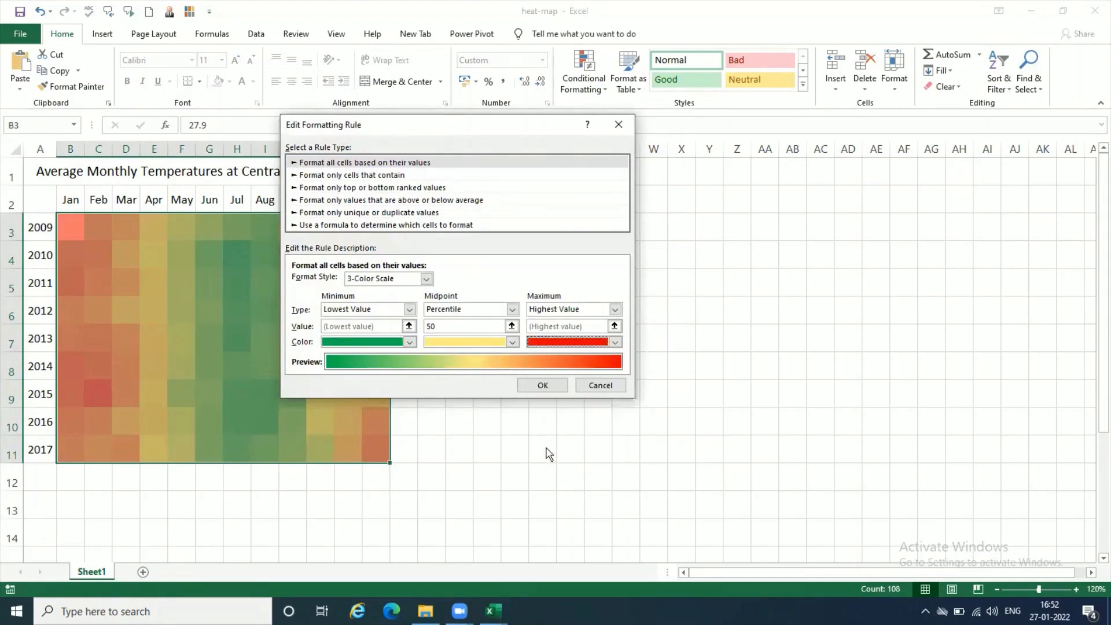
left_click(542, 386)
left_click(645, 347)
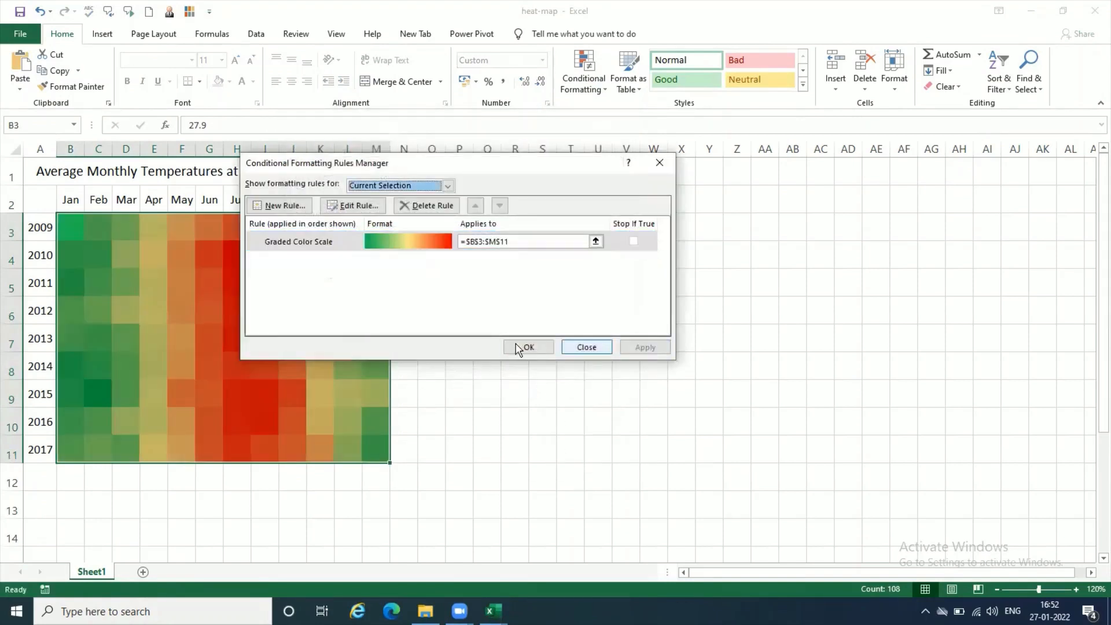
left_click(517, 346)
left_click(436, 453)
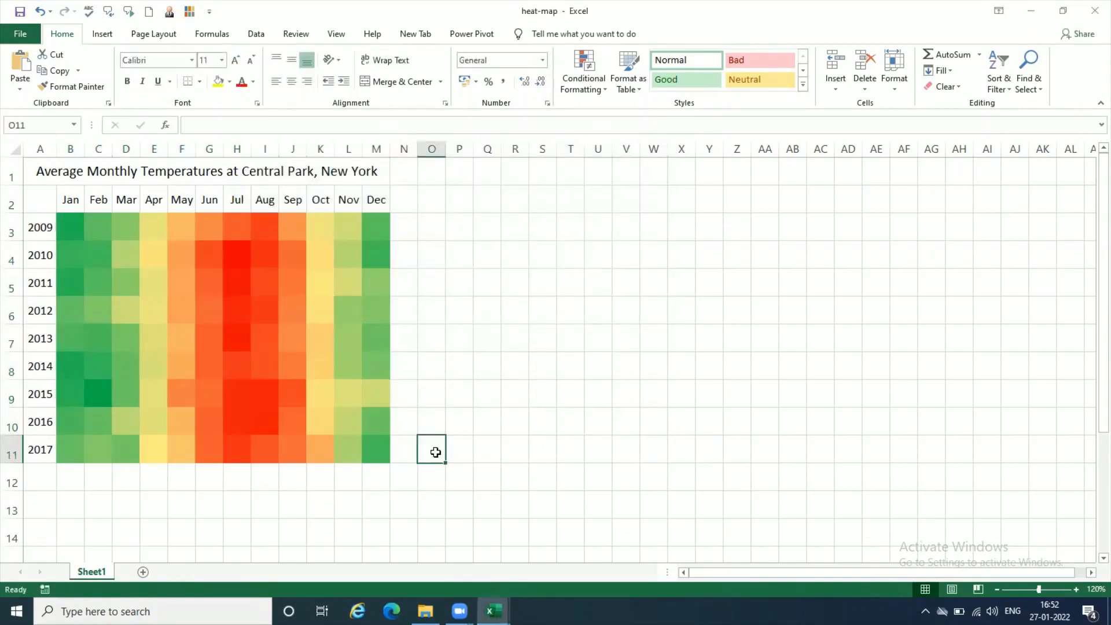
- Select individual heat map cells and ranges to check their underlying temperature values
left_click(266, 424)
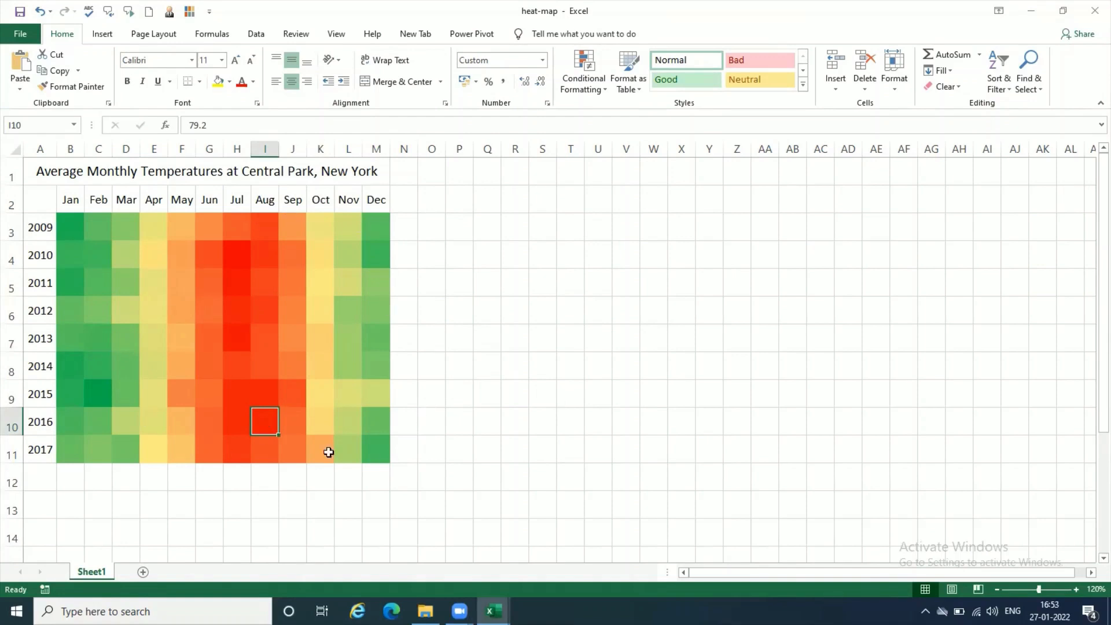
left_click(468, 456)
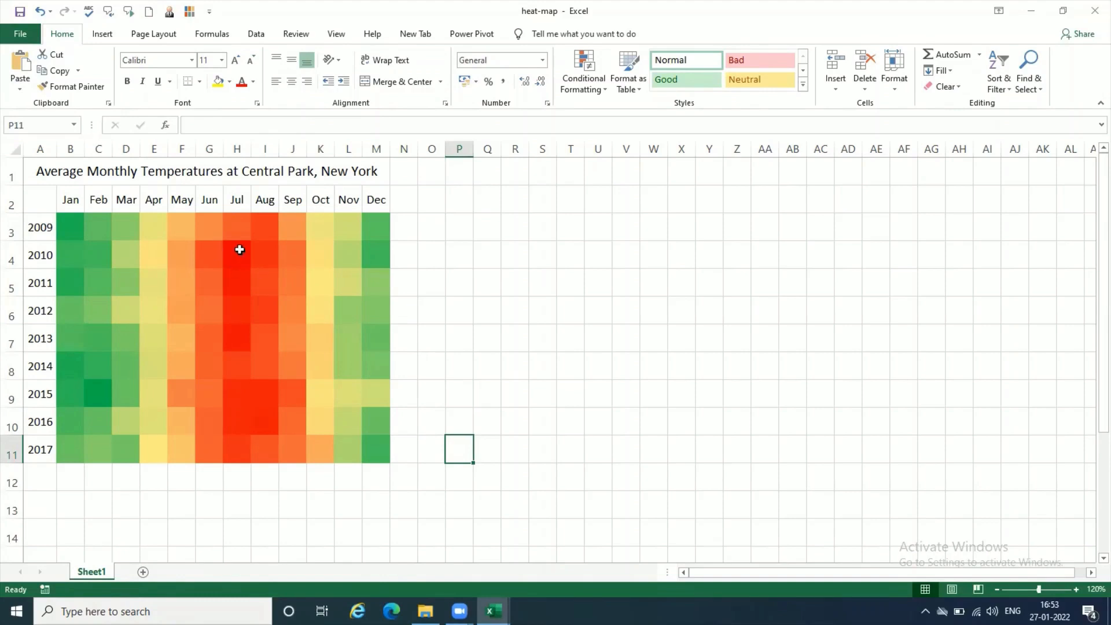
left_click_drag(238, 250, 241, 343)
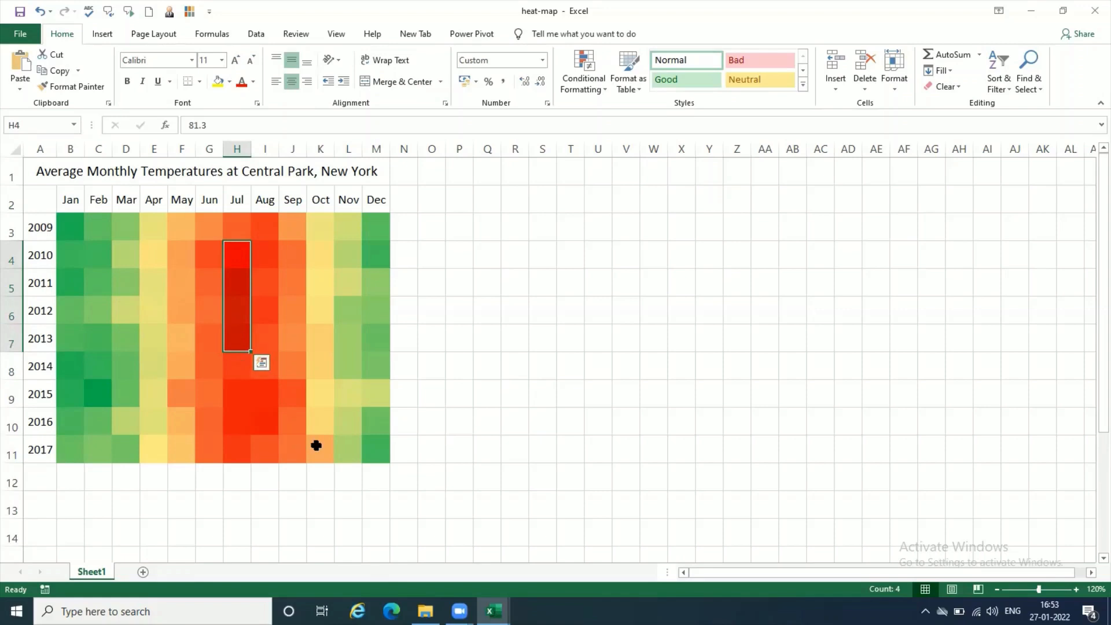
left_click(239, 390)
left_click_drag(231, 261, 236, 335)
left_click(238, 390)
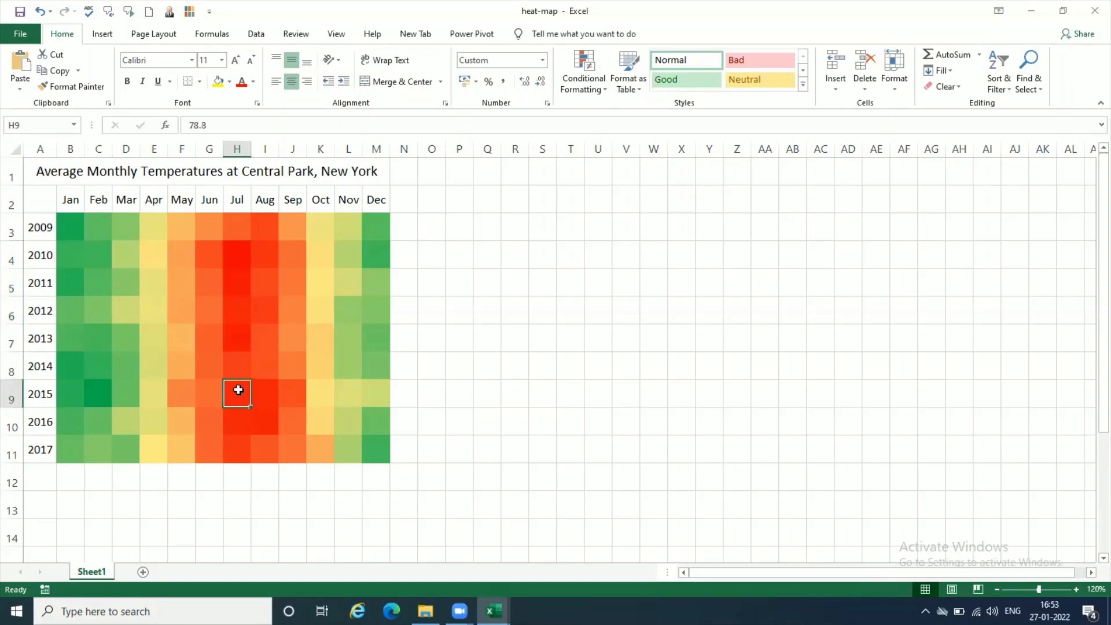
left_click_drag(235, 253, 240, 341)
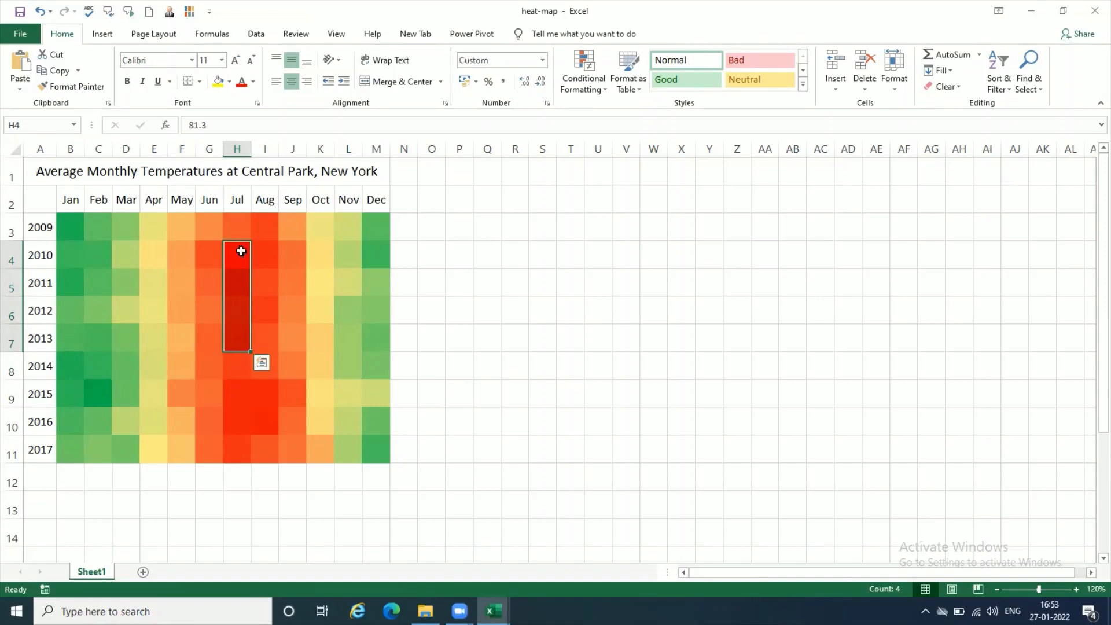
left_click(288, 358)
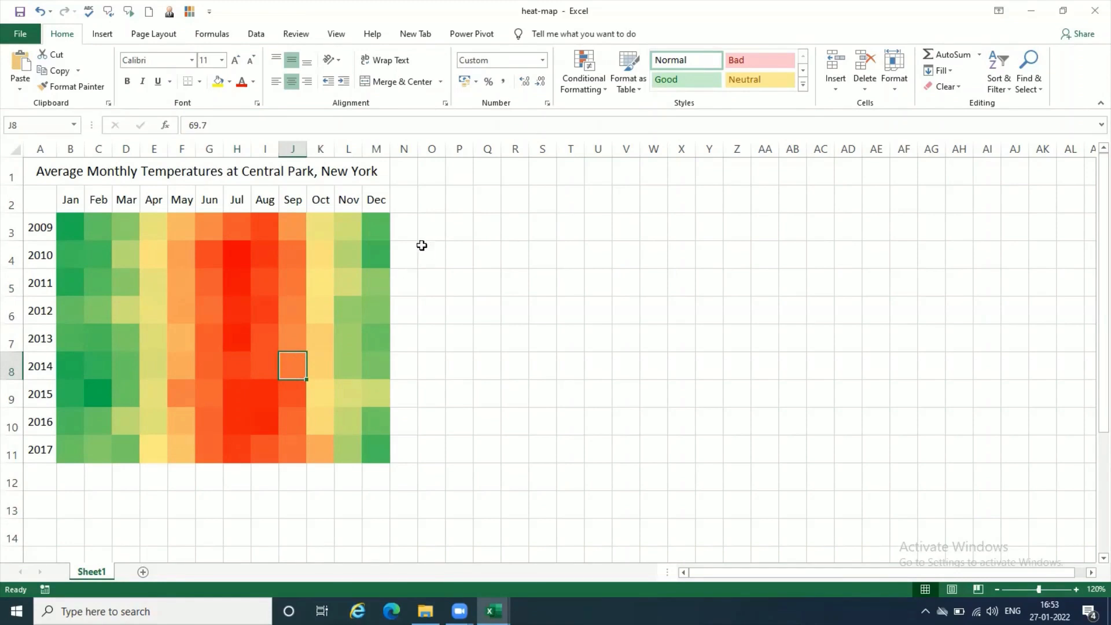
left_click(380, 224)
left_click(71, 225)
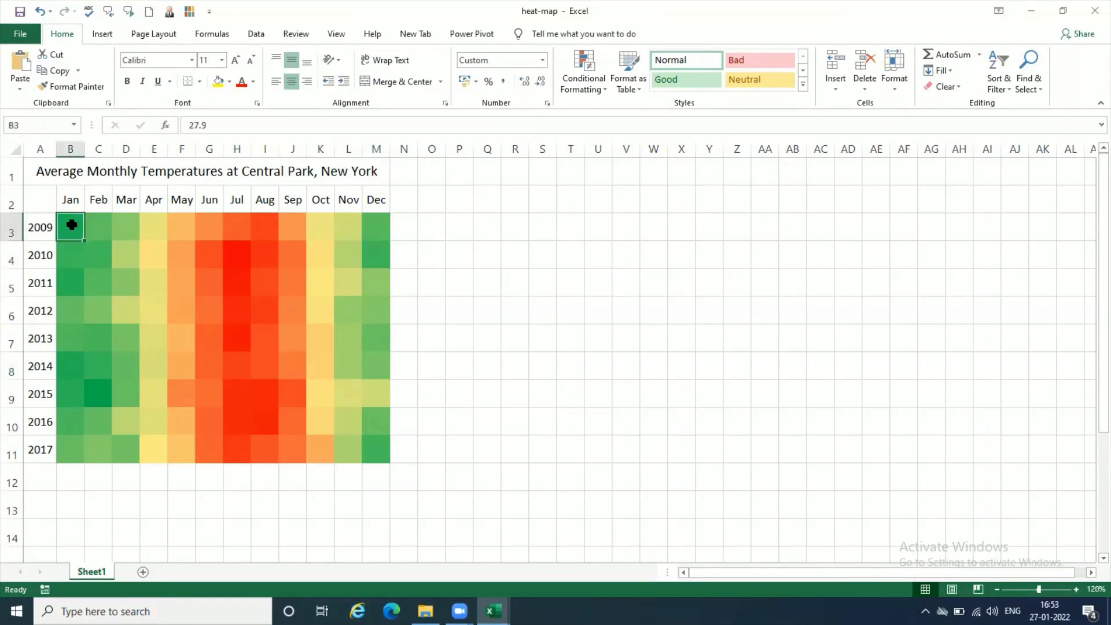
- Inspect the January and December column cells of the heat map to compare their hidden temperature values
left_click_drag(71, 222, 73, 455)
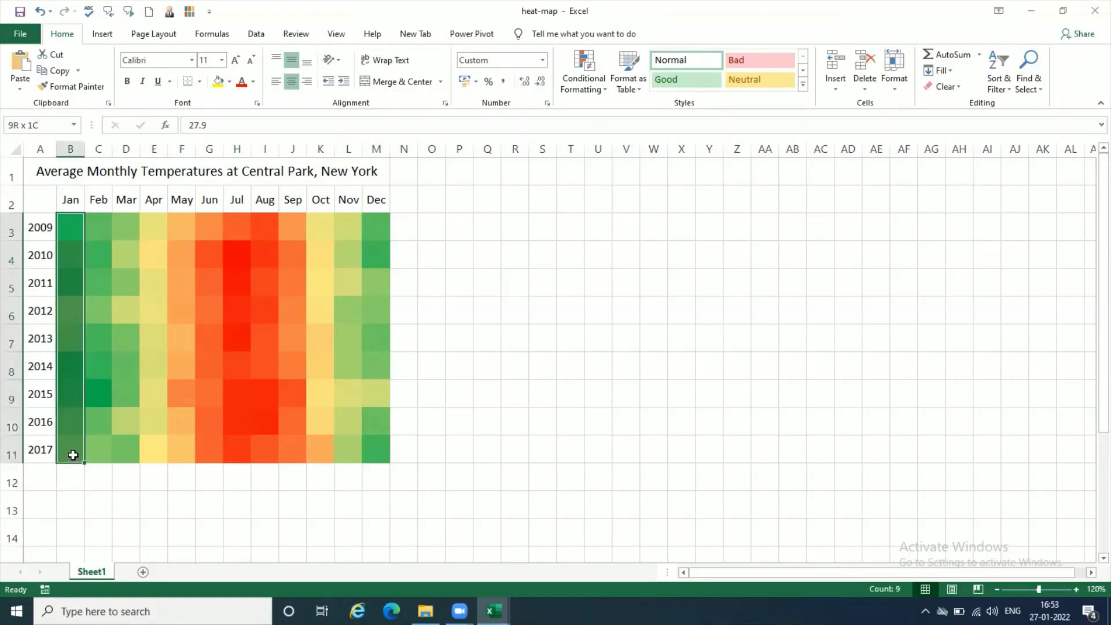
left_click(374, 234)
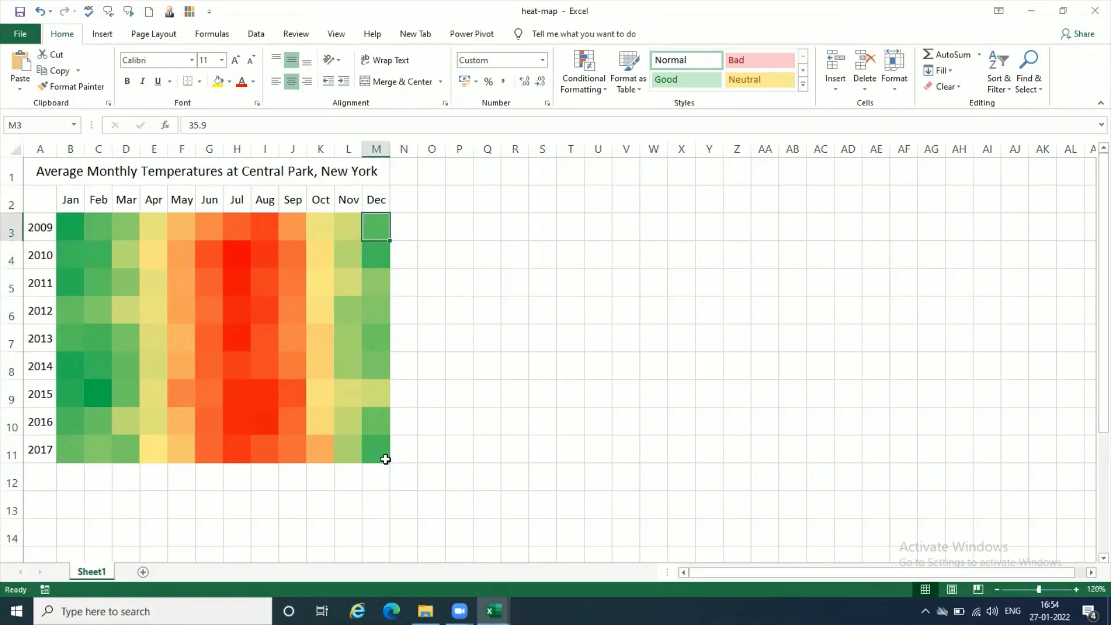
left_click(70, 226)
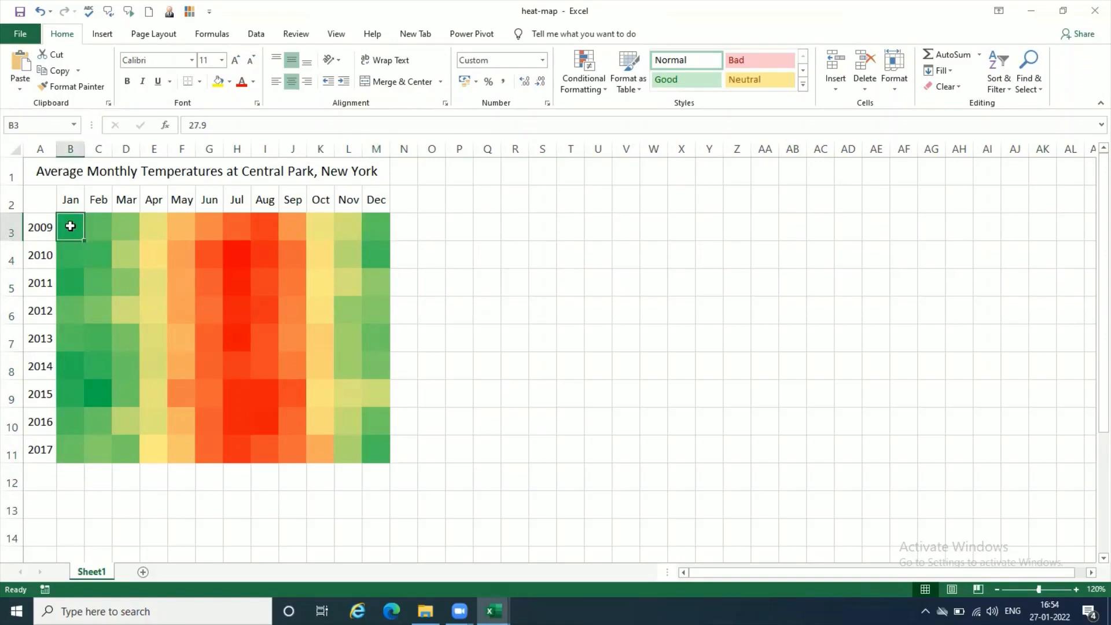
left_click(70, 283)
left_click(70, 358)
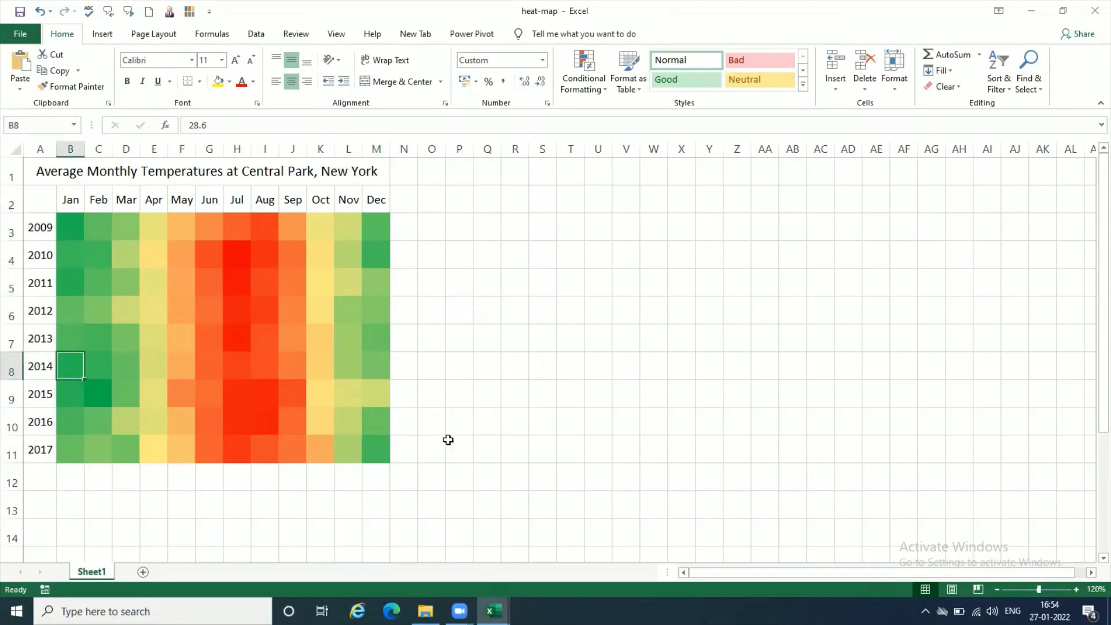
left_click(382, 261)
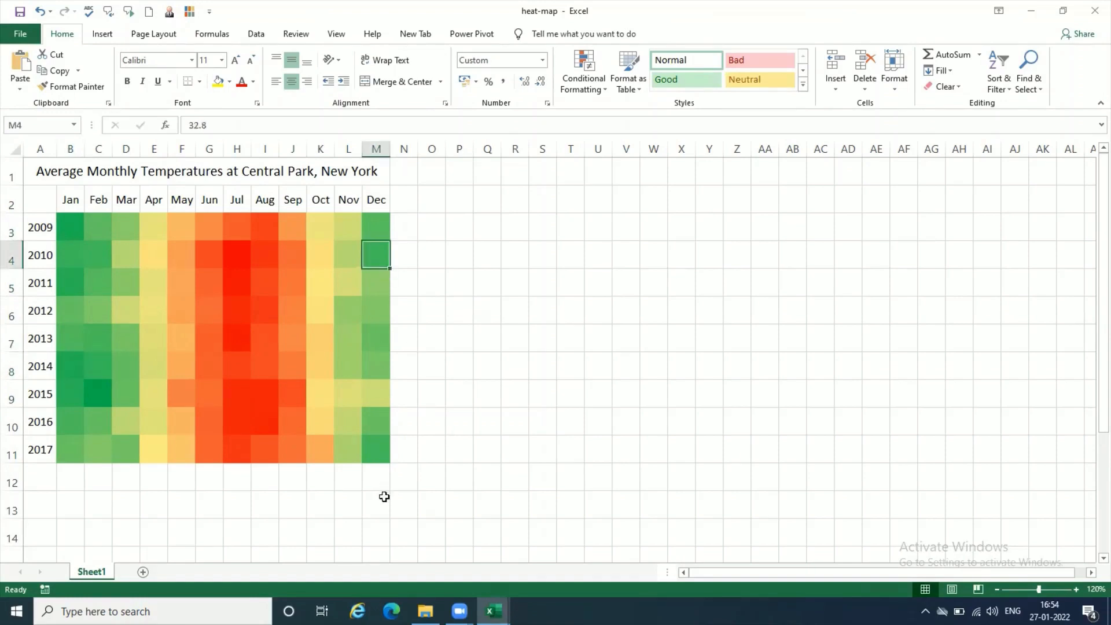
left_click(378, 452)
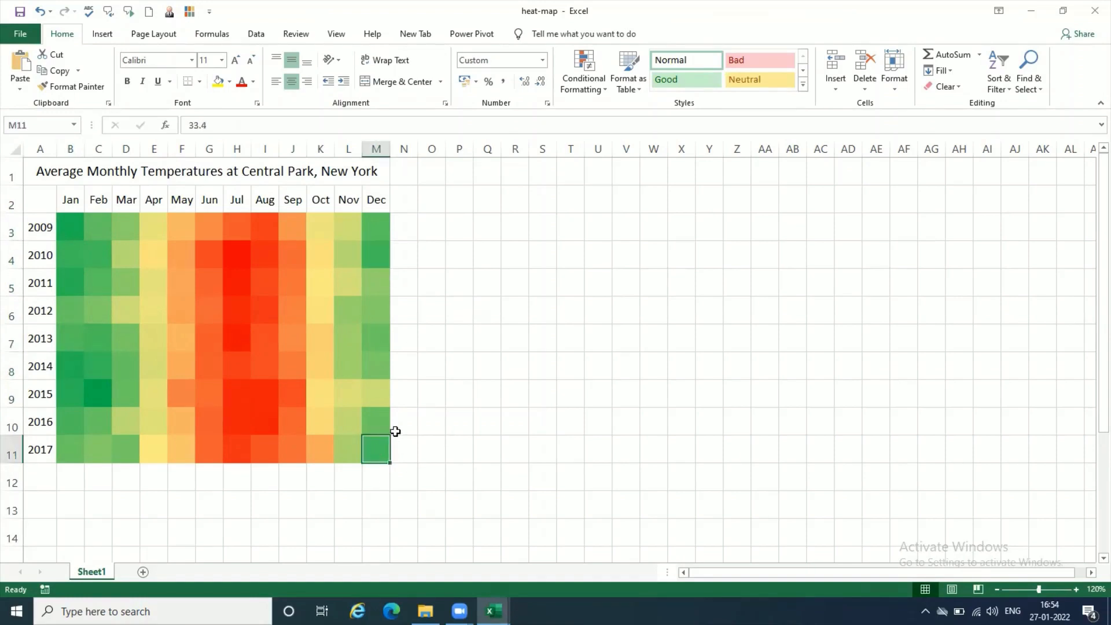
left_click(381, 255)
left_click(377, 441)
left_click(74, 230)
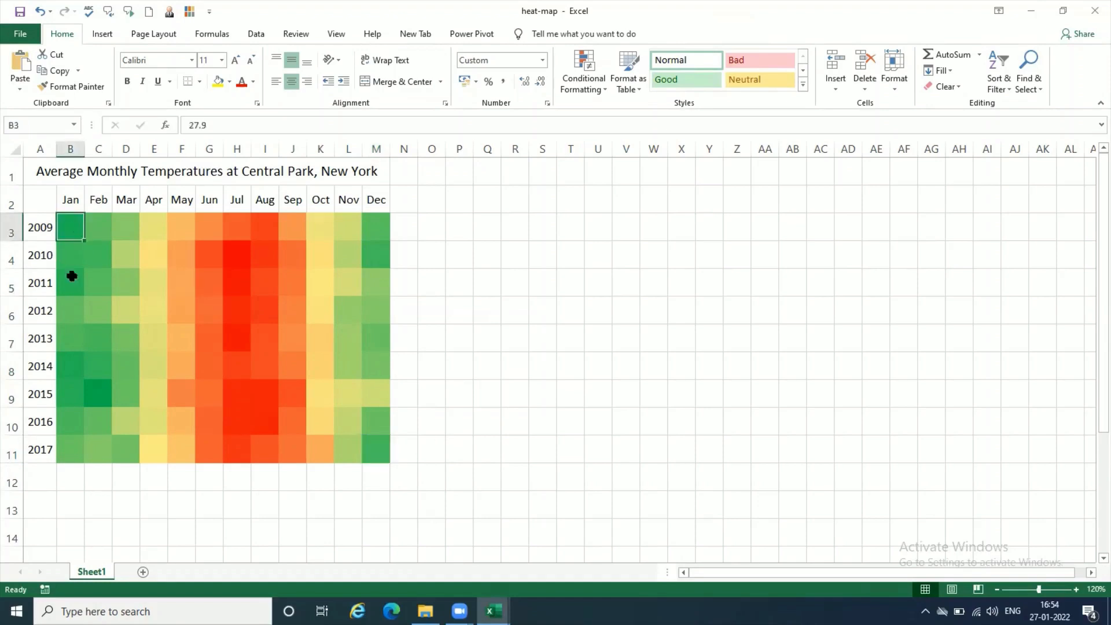
left_click(69, 285)
left_click(67, 363)
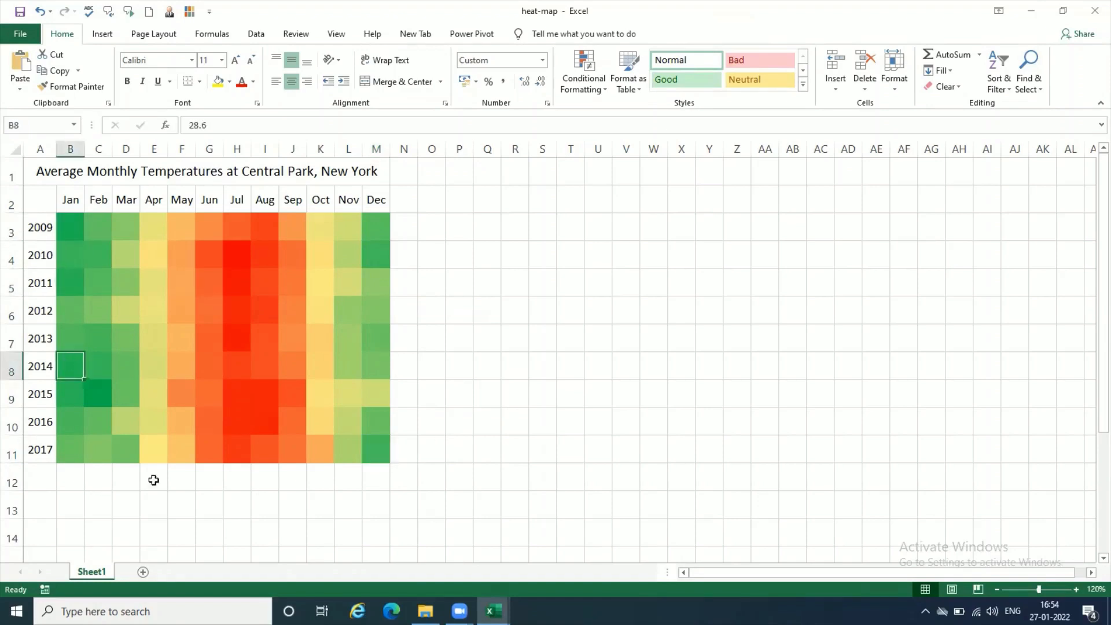
- Inspect the 2015 February and March cells and the April column to compare their underlying temperatures
left_click(99, 397)
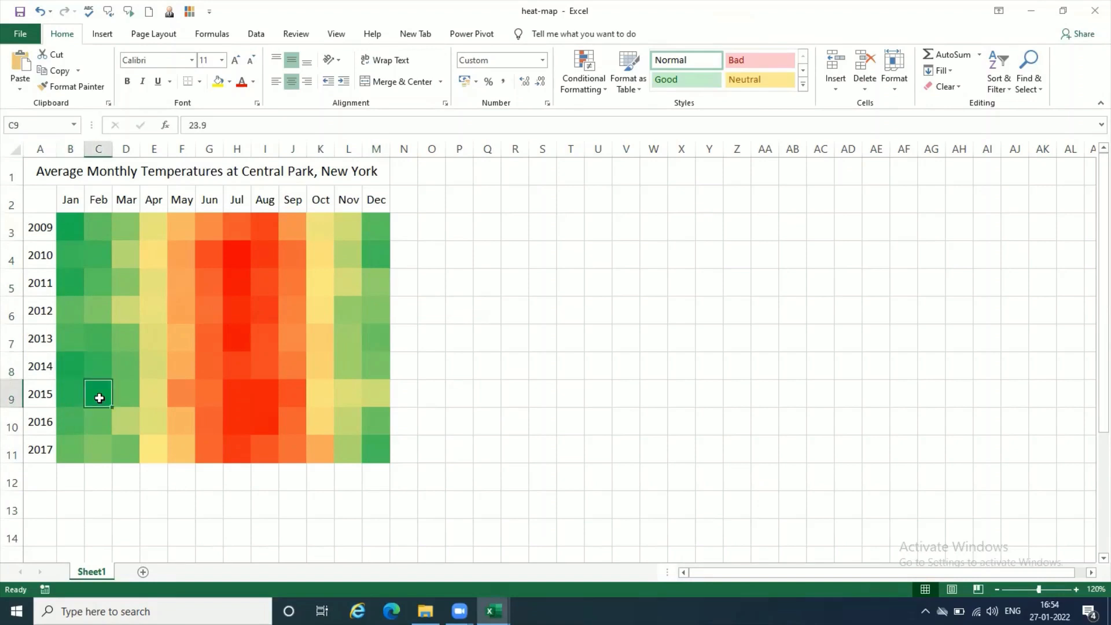
left_click(130, 399)
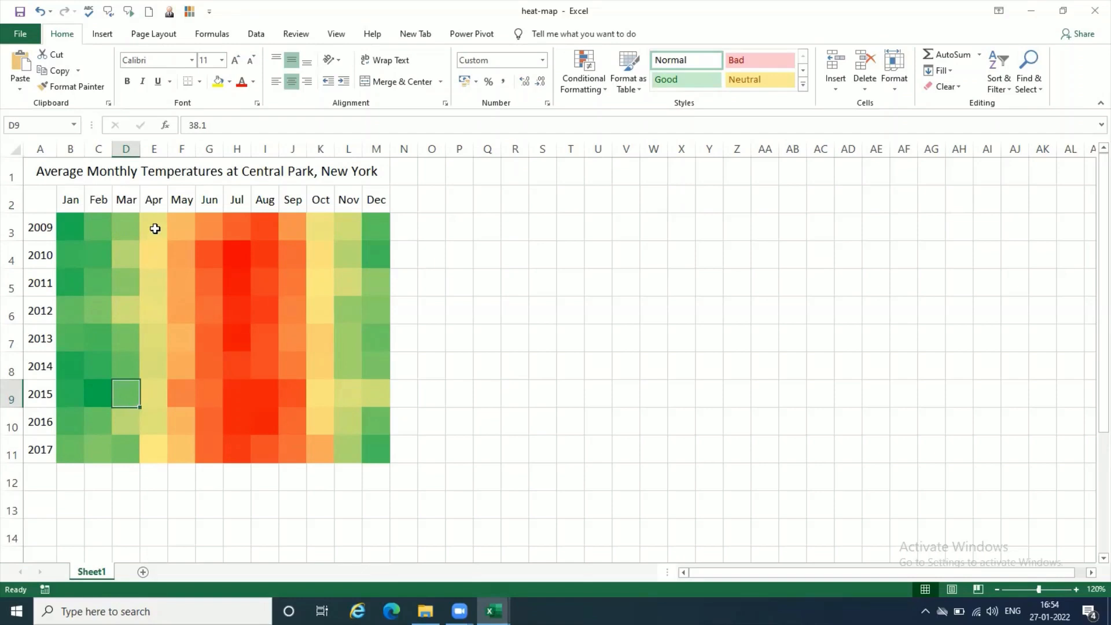
left_click_drag(154, 228, 151, 451)
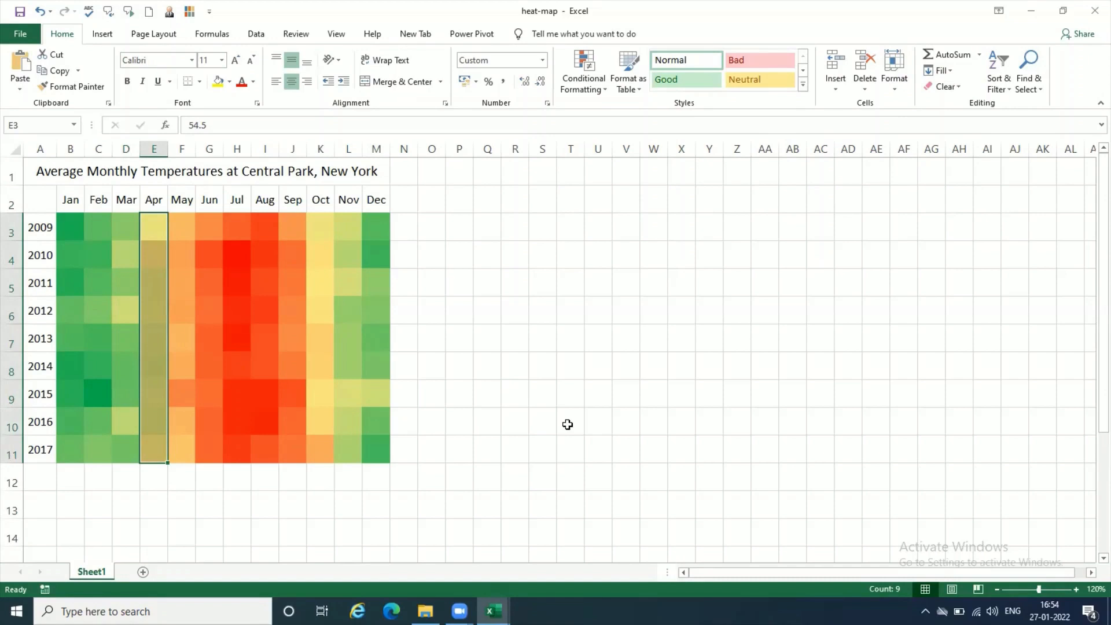
left_click(161, 243)
left_click(156, 223)
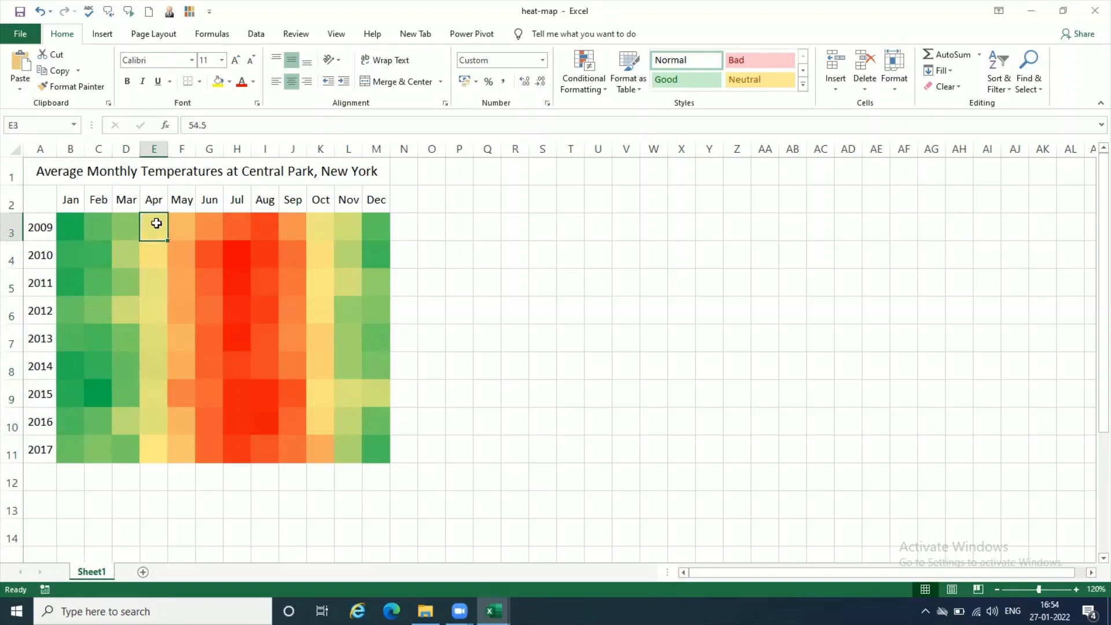
left_click_drag(156, 223, 146, 459)
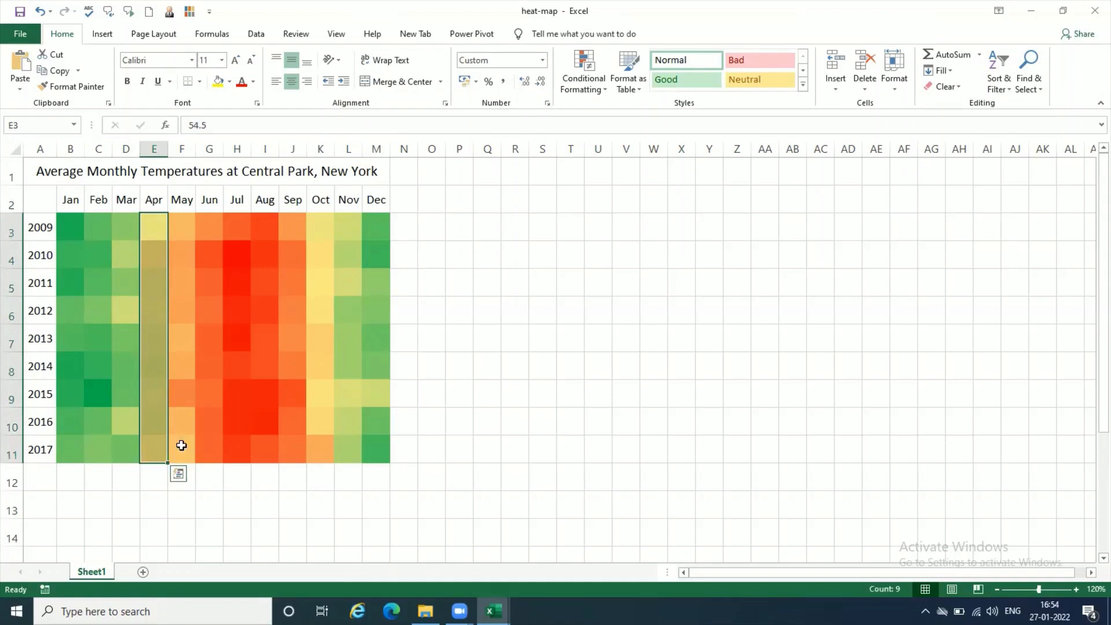
left_click(209, 444)
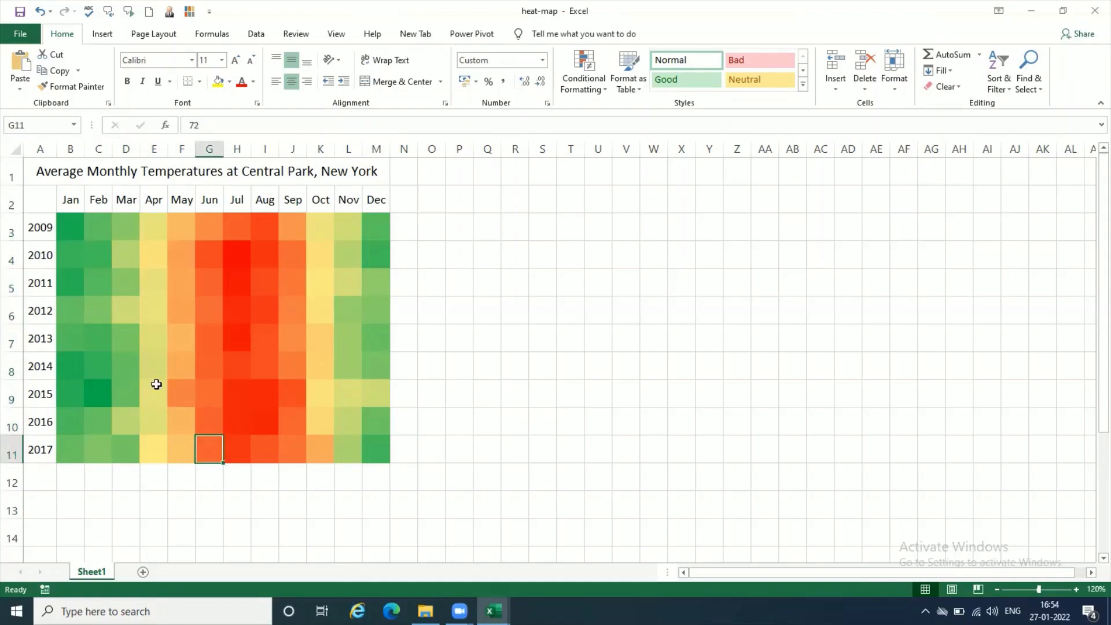